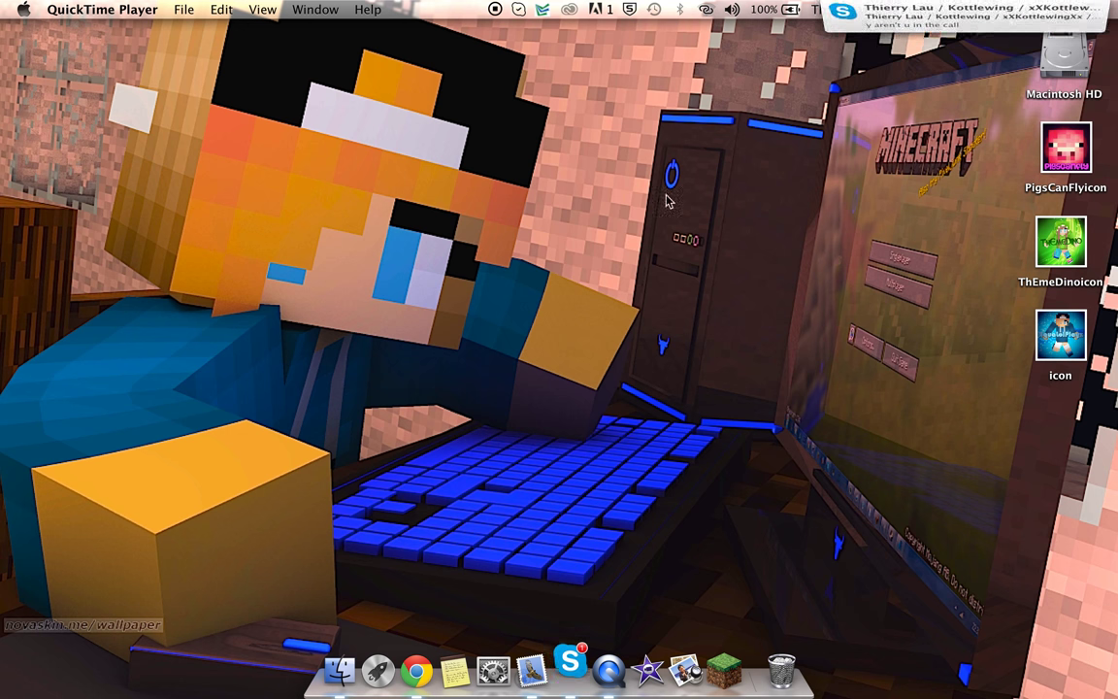
- Reply to the incoming Skype chat notification and clear its banner from the desktop
{"action": "left_click", "coordinate": [1072, 45]}
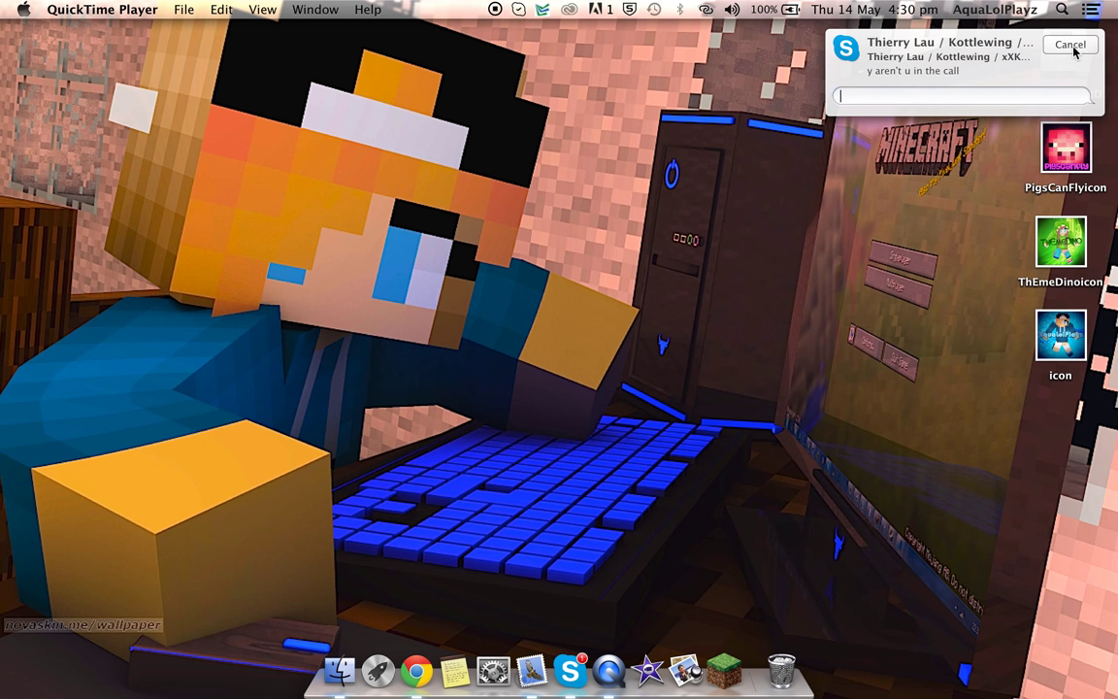
{"action": "type", "text": "stfu"}
{"action": "key", "text": "Return"}
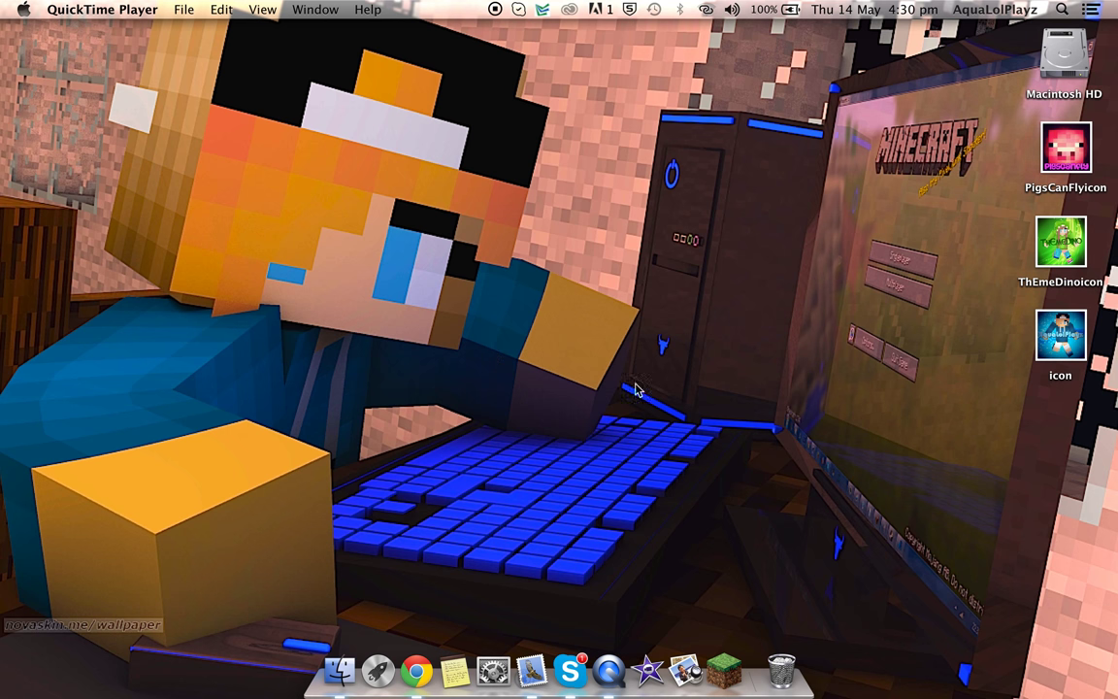
{"action": "left_click", "coordinate": [1097, 155]}
{"action": "double_click", "coordinate": [1066, 148]}
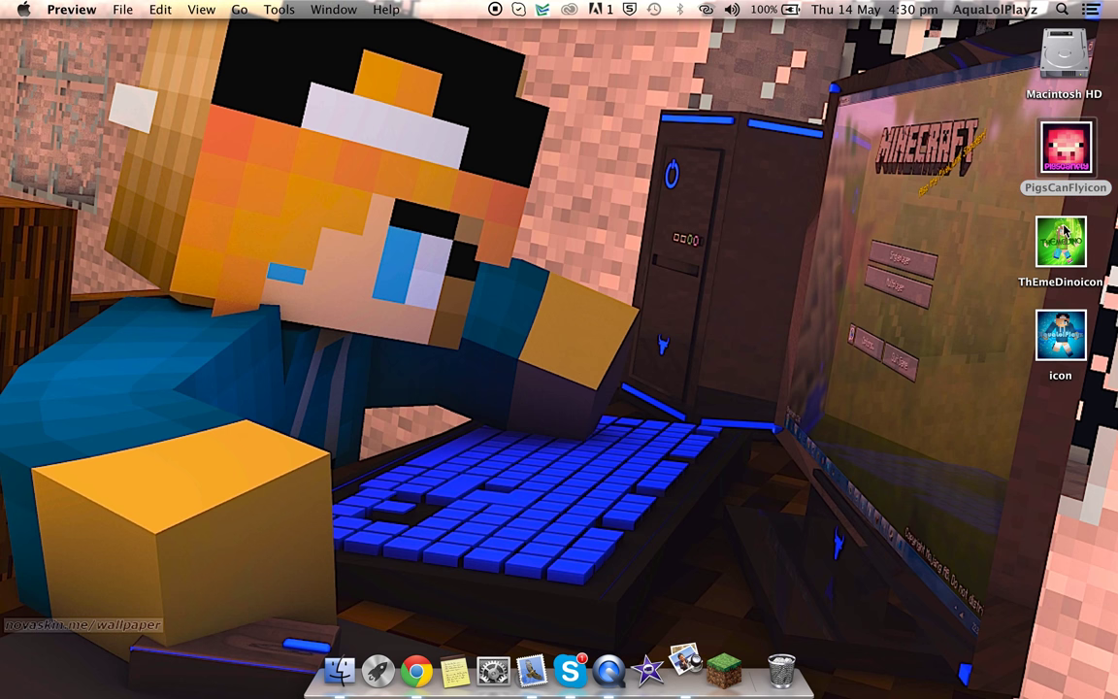
{"action": "double_click", "coordinate": [1066, 160]}
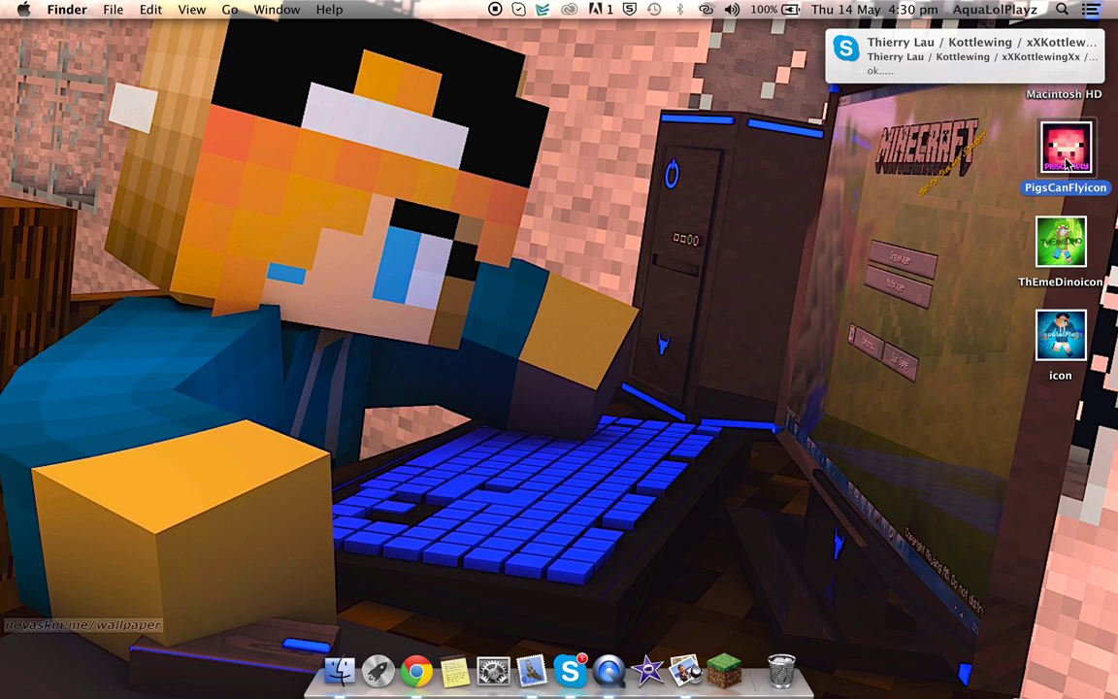
{"action": "double_click", "coordinate": [1065, 262]}
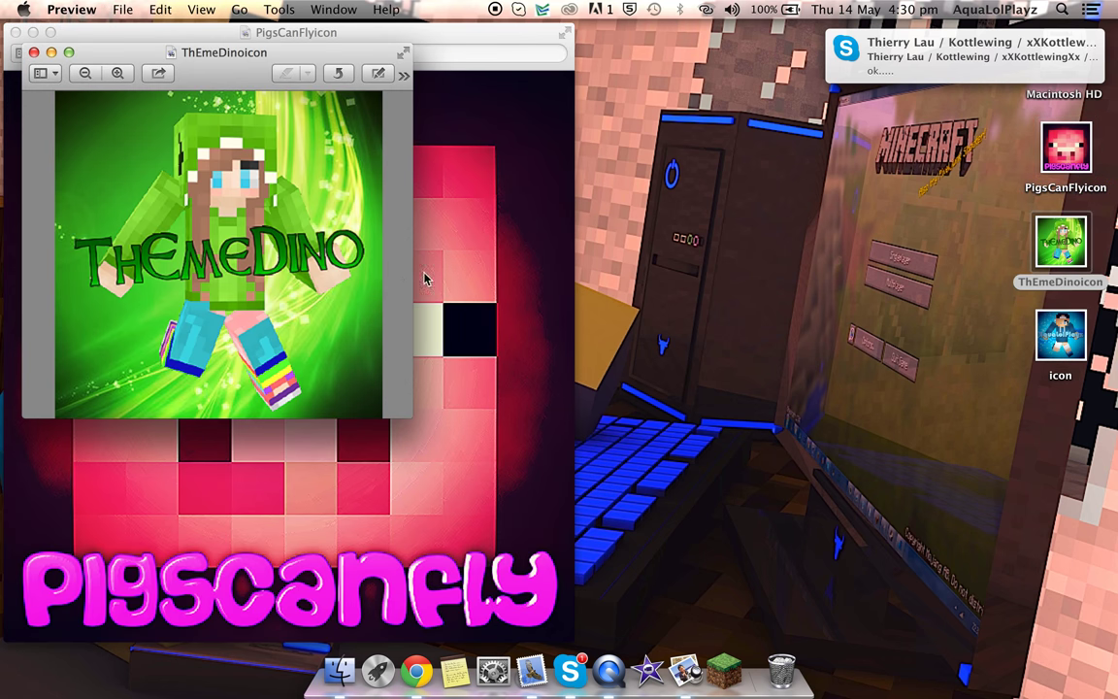
{"action": "left_click_drag", "start_coordinate": [291, 52], "coordinate": [600, 32]}
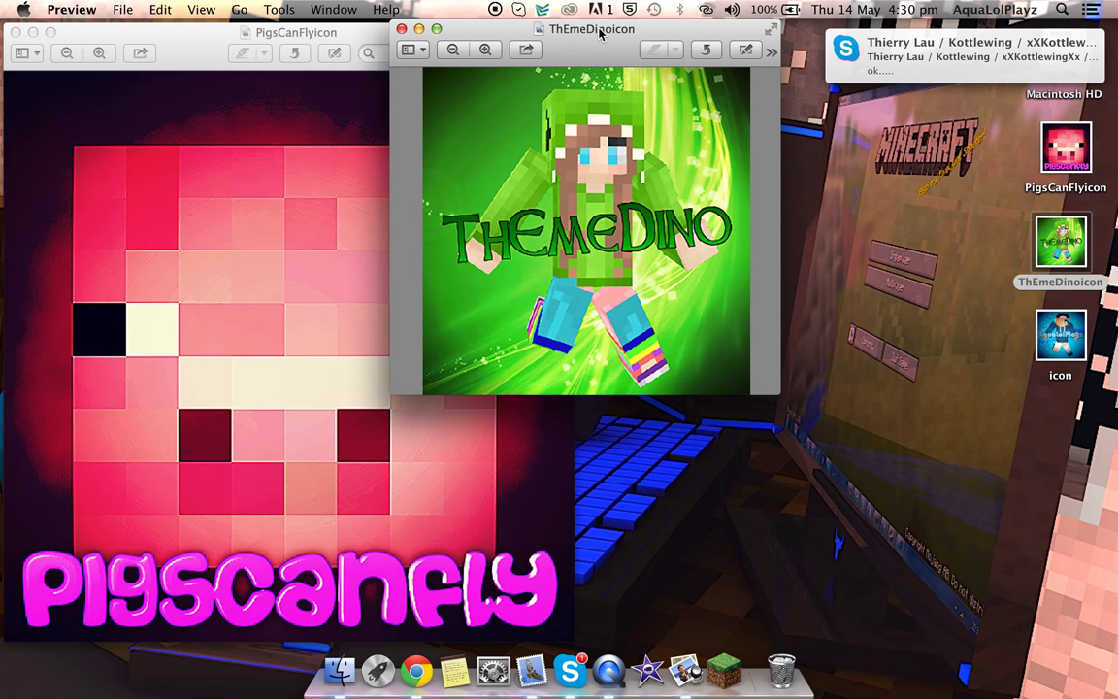
{"action": "double_click", "coordinate": [1061, 335]}
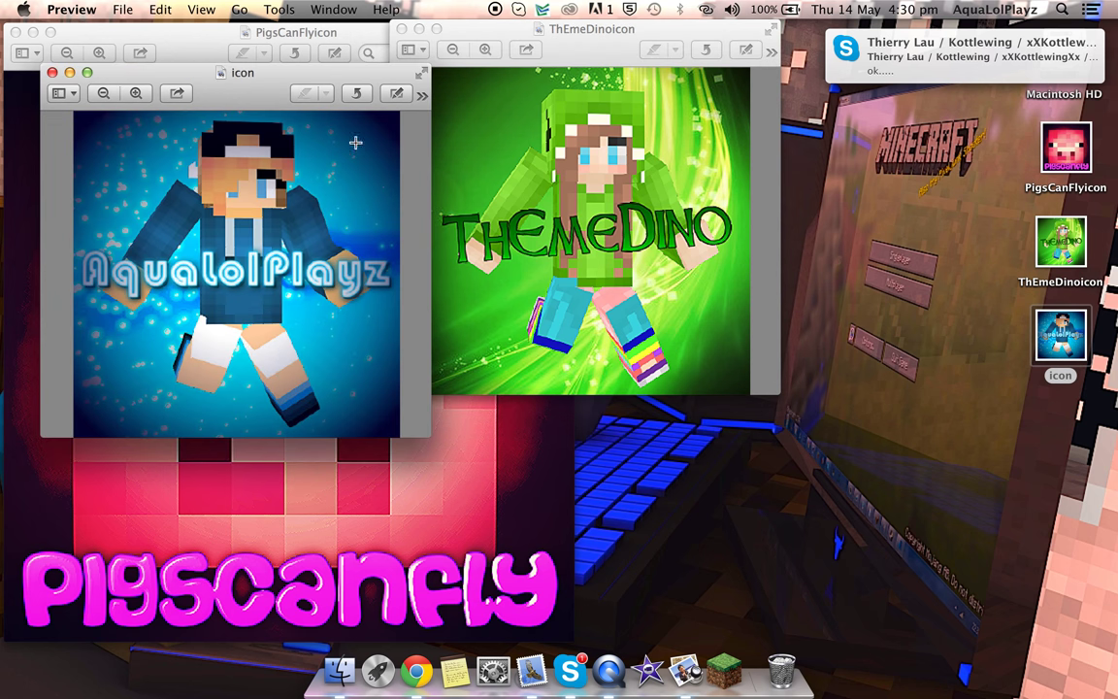
{"action": "mouse_move", "coordinate": [258, 84]}
{"action": "left_mouse_down"}
{"action": "mouse_move", "coordinate": [519, 254]}
{"action": "mouse_move", "coordinate": [787, 307]}
{"action": "mouse_move", "coordinate": [730, 255]}
{"action": "mouse_move", "coordinate": [795, 279]}
{"action": "left_mouse_up"}
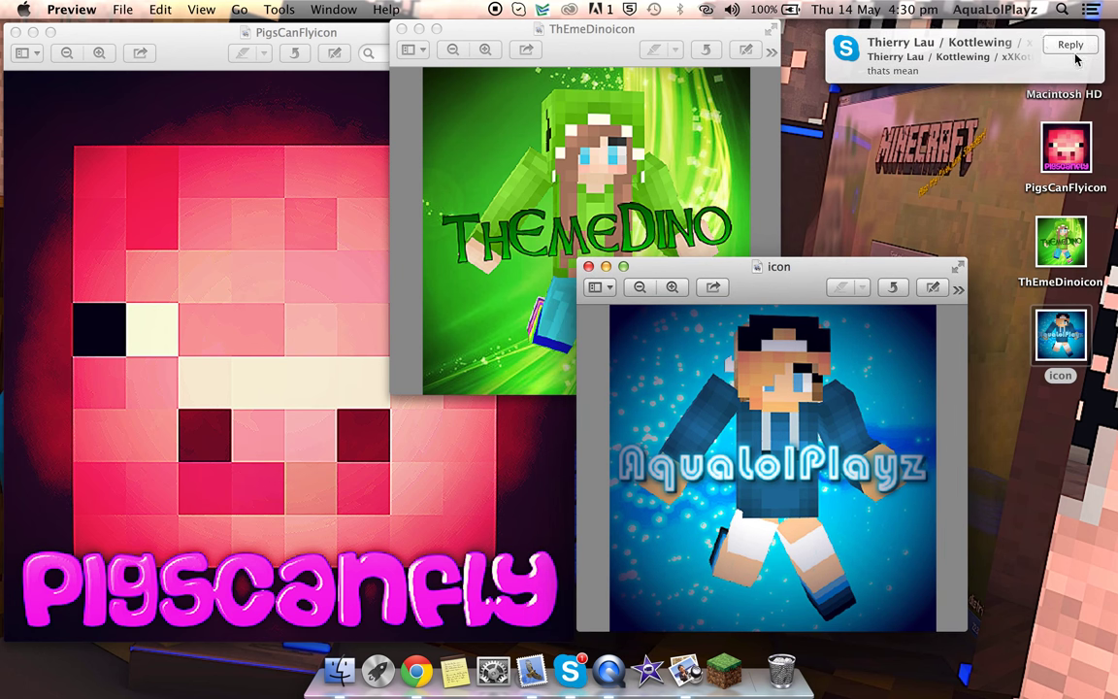
{"action": "left_click", "coordinate": [1072, 45]}
{"action": "type", "text": "im not joining"}
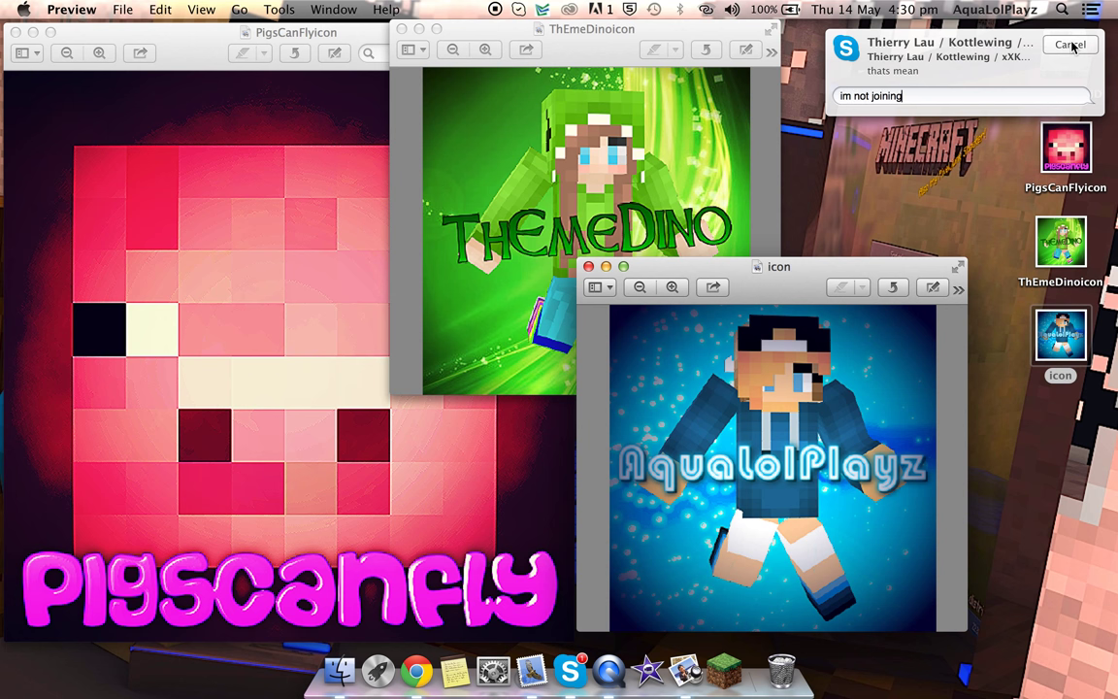
{"action": "key", "text": "Return"}
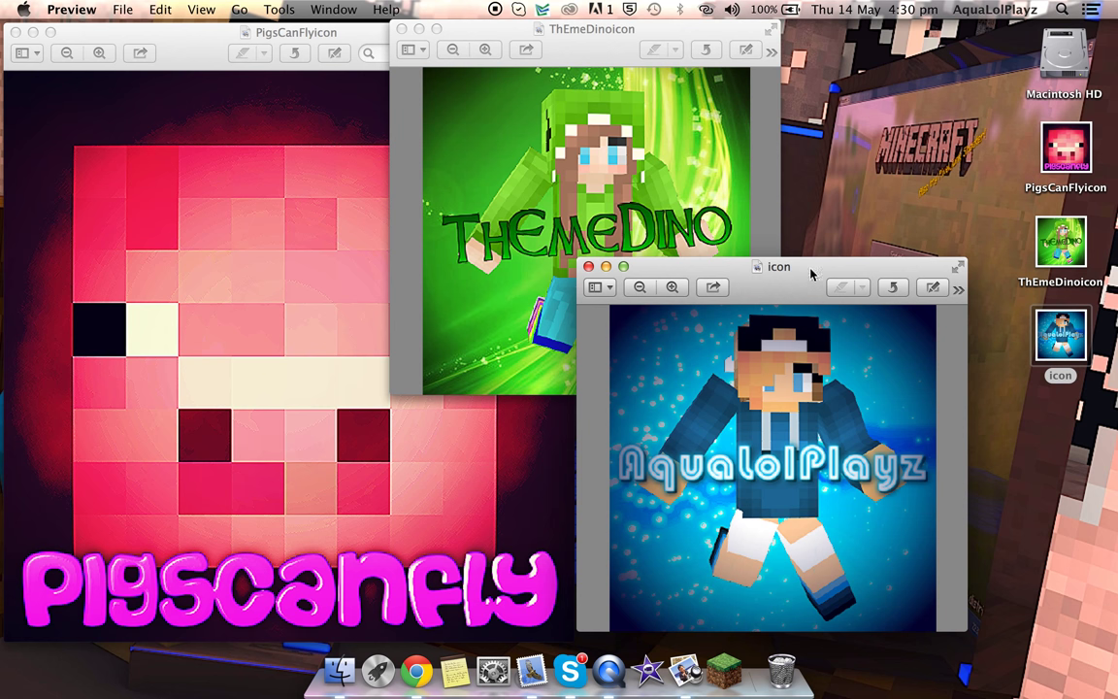
{"action": "mouse_move", "coordinate": [801, 292]}
{"action": "left_mouse_down"}
{"action": "mouse_move", "coordinate": [878, 167]}
{"action": "mouse_move", "coordinate": [880, 177]}
{"action": "left_mouse_up"}
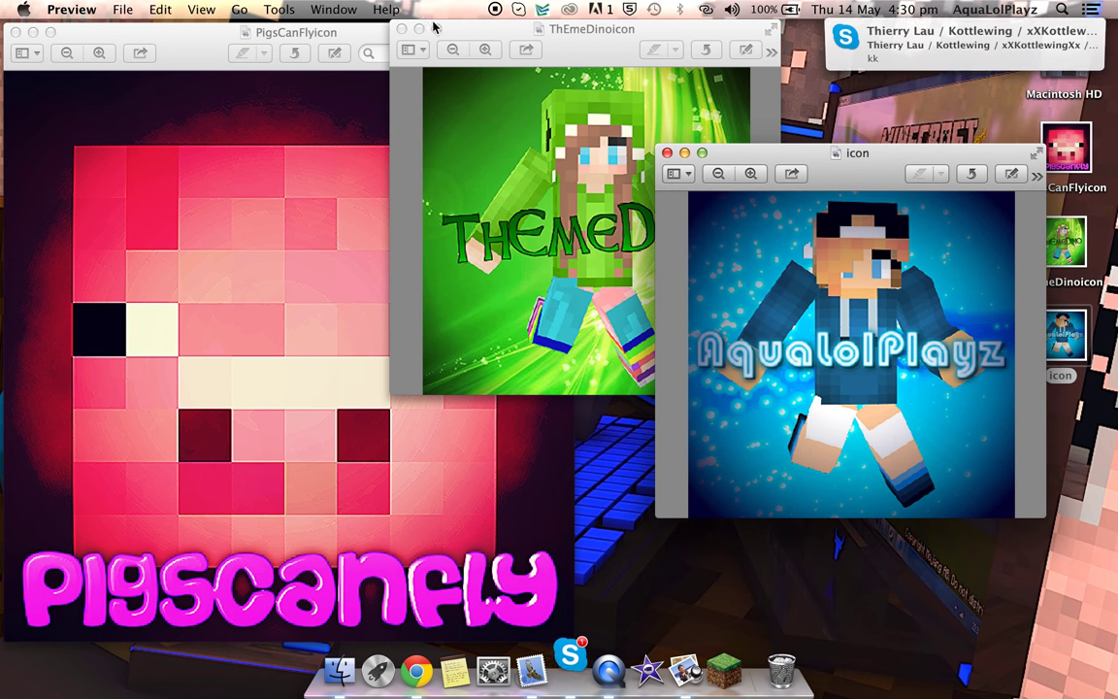
{"action": "left_click", "coordinate": [402, 30]}
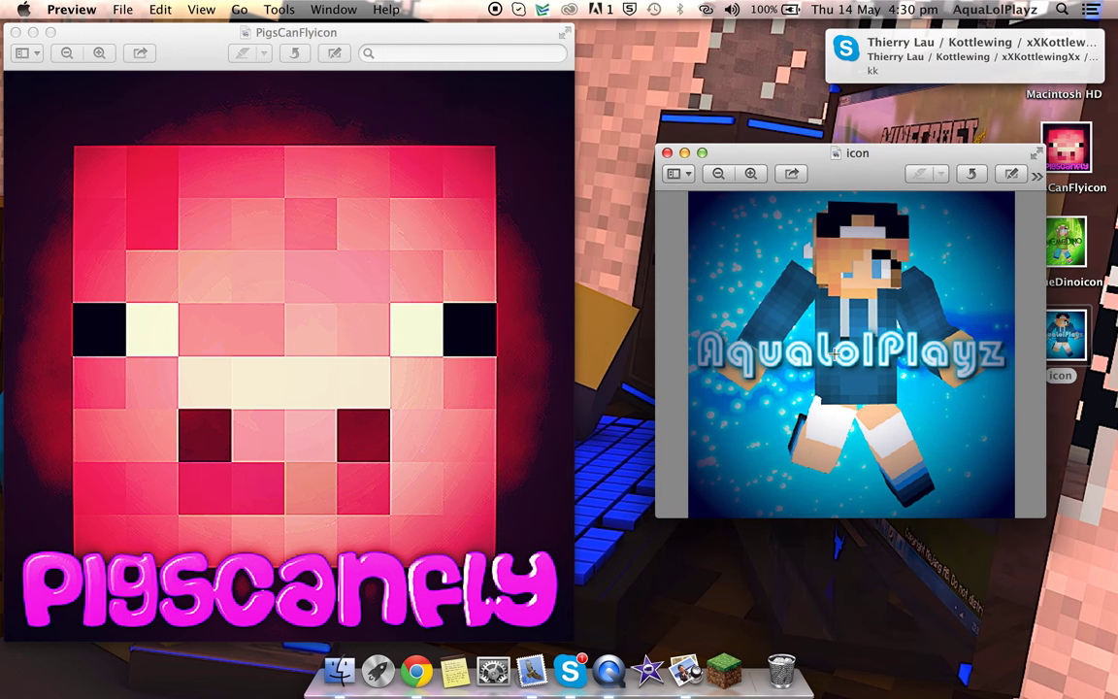
{"action": "left_click", "coordinate": [667, 153]}
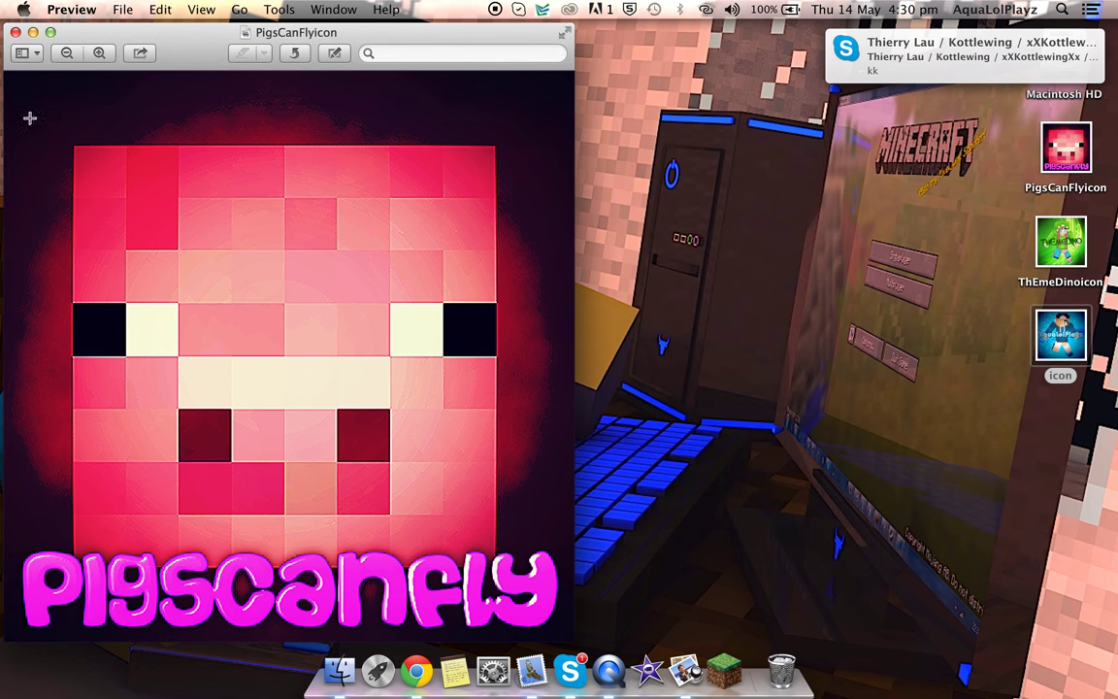
{"action": "left_click", "coordinate": [14, 33]}
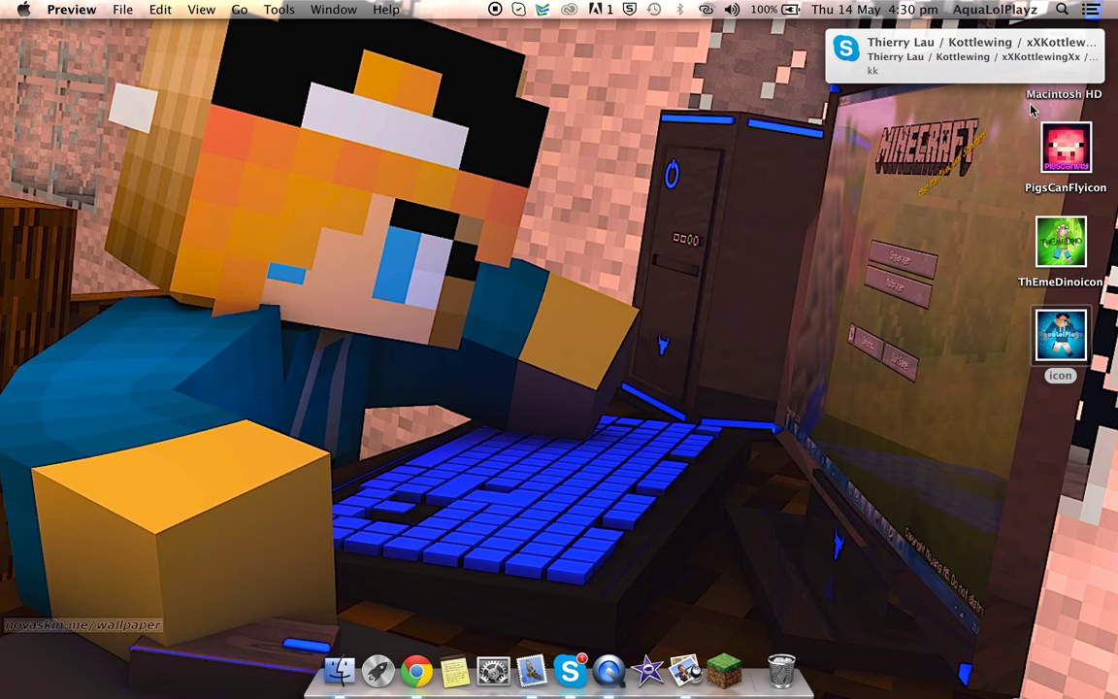
{"action": "left_click", "coordinate": [1019, 378]}
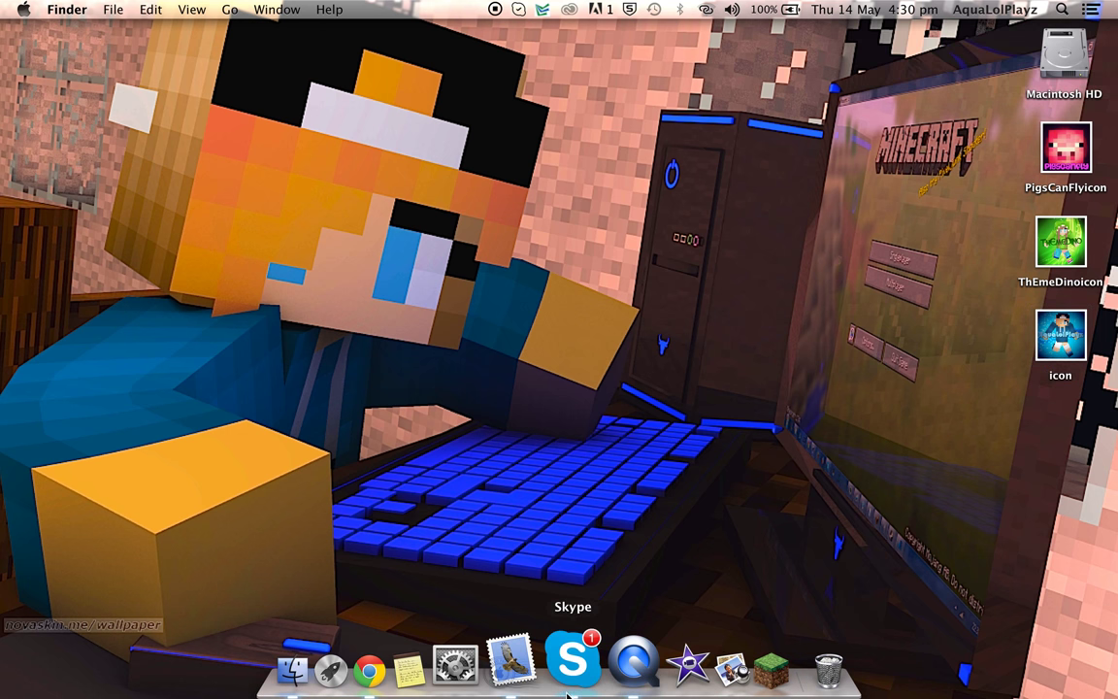
- Launch PhotoPad from a Spotlight search for 'photo', continue in demo mode and cancel the Welcome dialog
{"action": "left_click", "coordinate": [1064, 9]}
{"action": "type", "text": "p"}
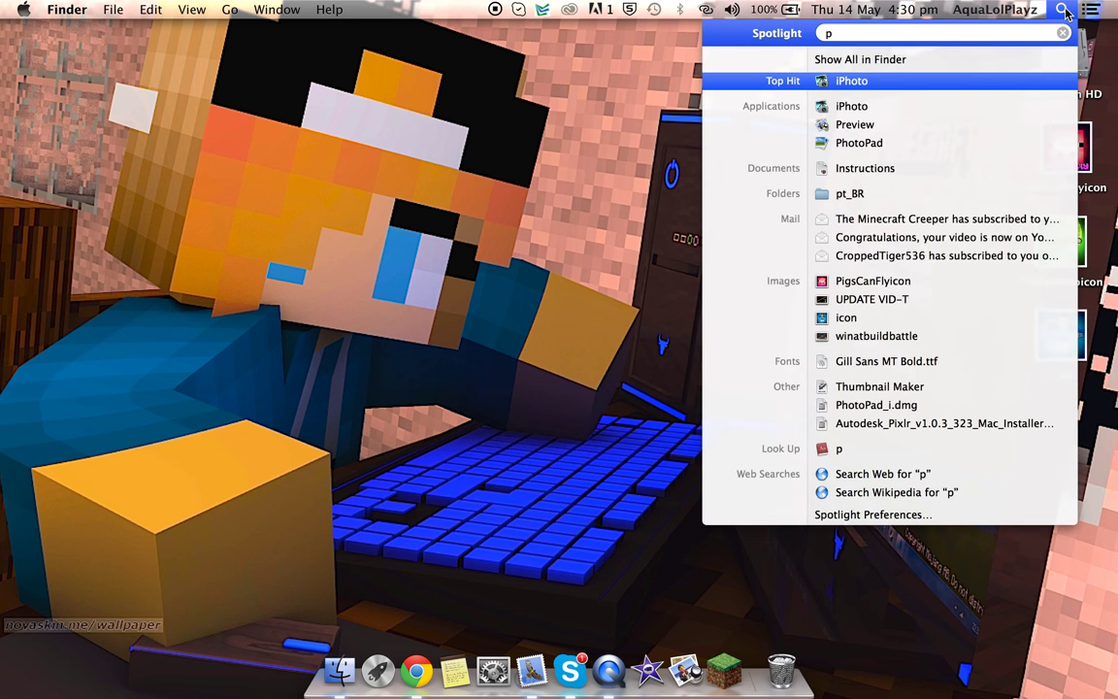
{"action": "type", "text": "hoto"}
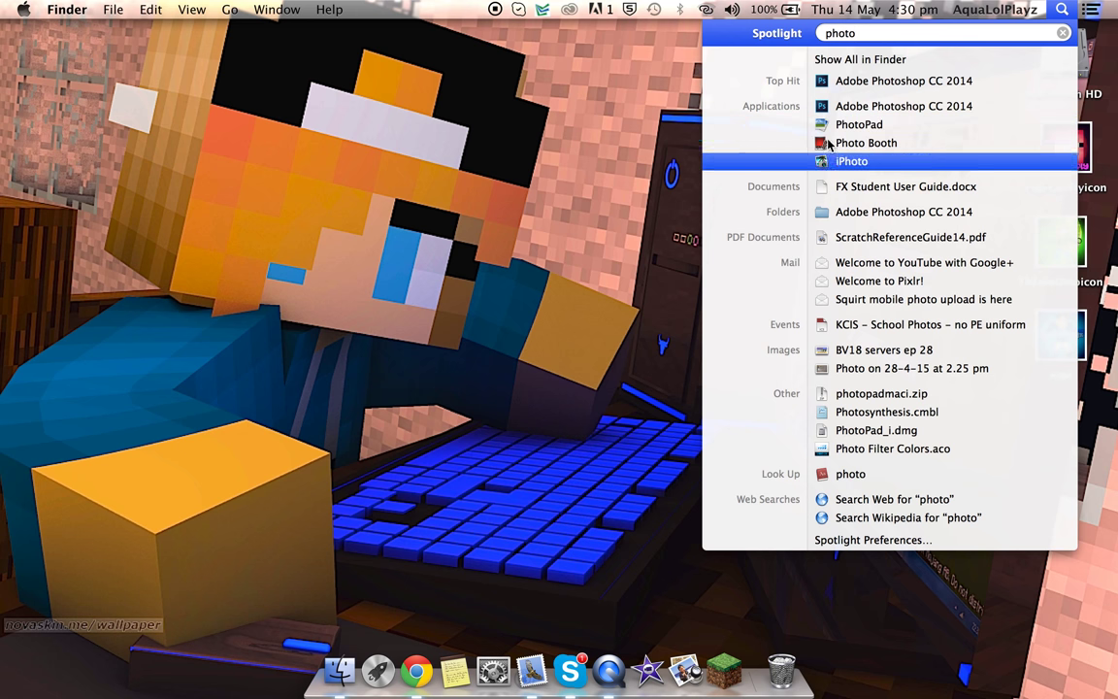
{"action": "left_click", "coordinate": [831, 124]}
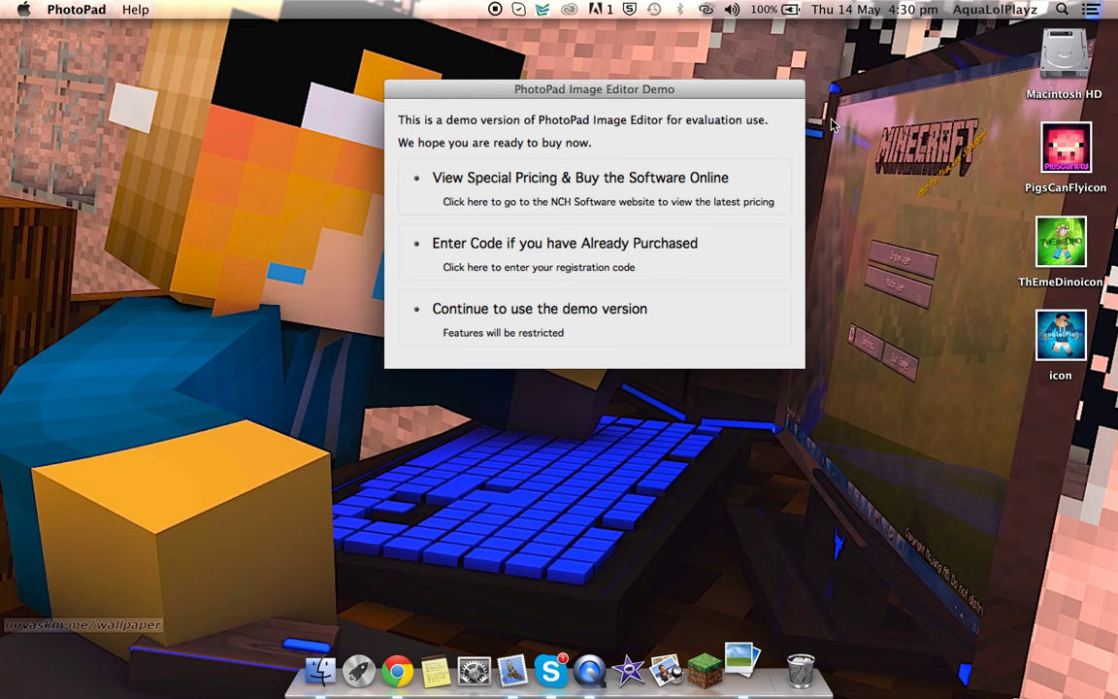
{"action": "left_click", "coordinate": [528, 330]}
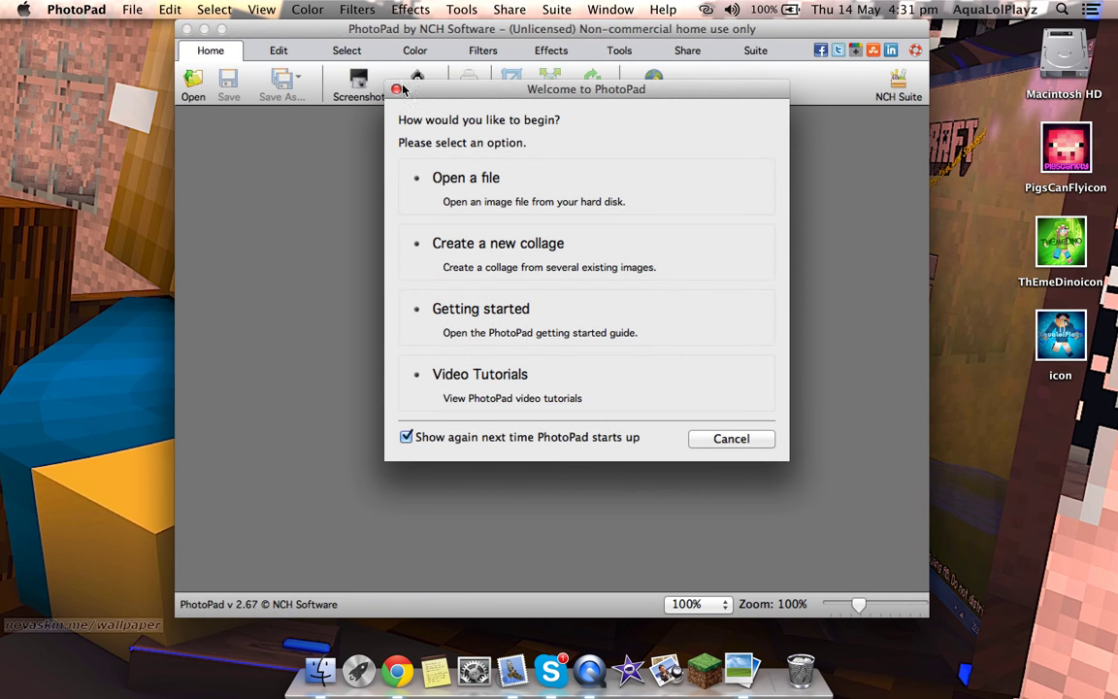
{"action": "left_click", "coordinate": [396, 89]}
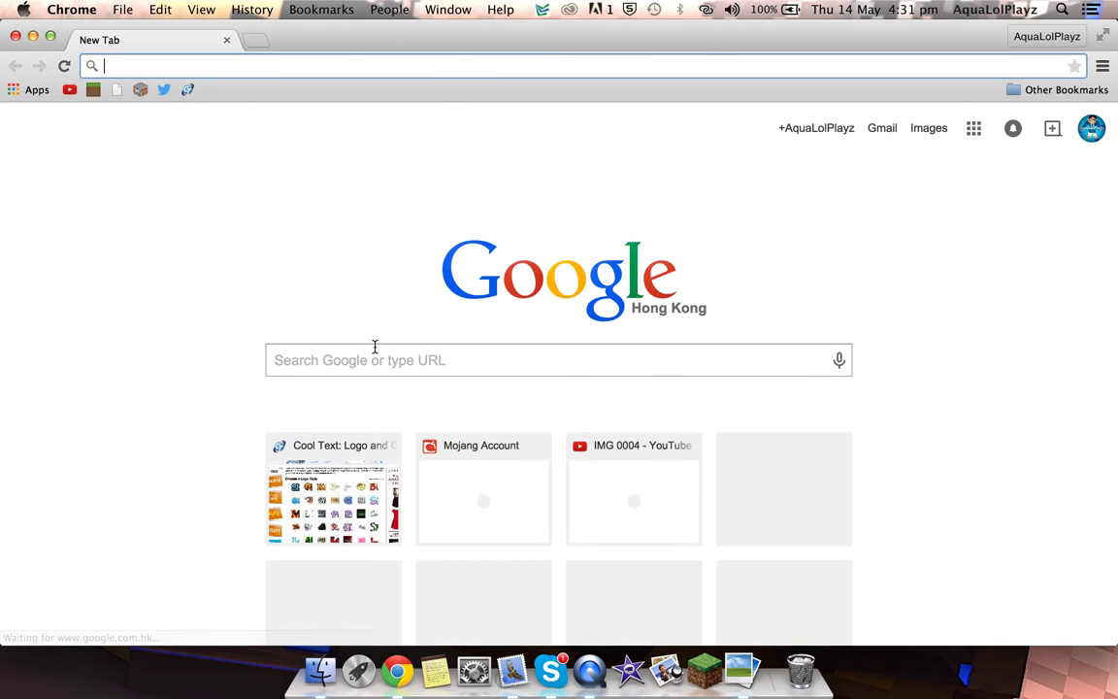
- Search Google for 'photopad'
{"action": "left_click", "coordinate": [471, 357]}
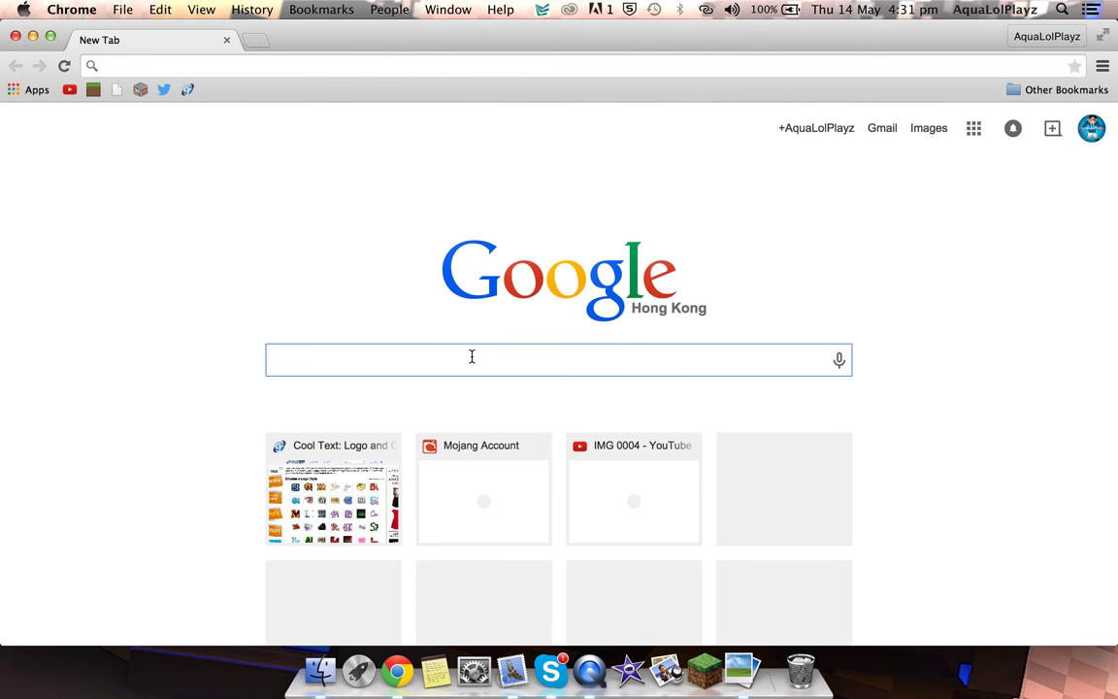
{"action": "type", "text": "pho"}
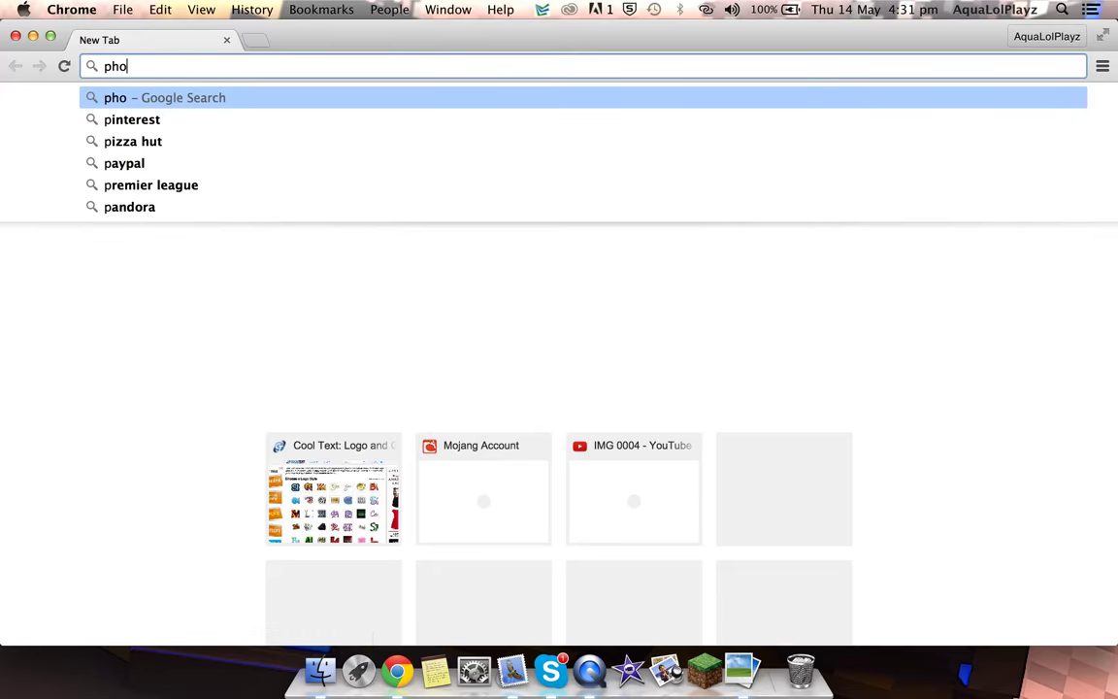
{"action": "type", "text": "topa"}
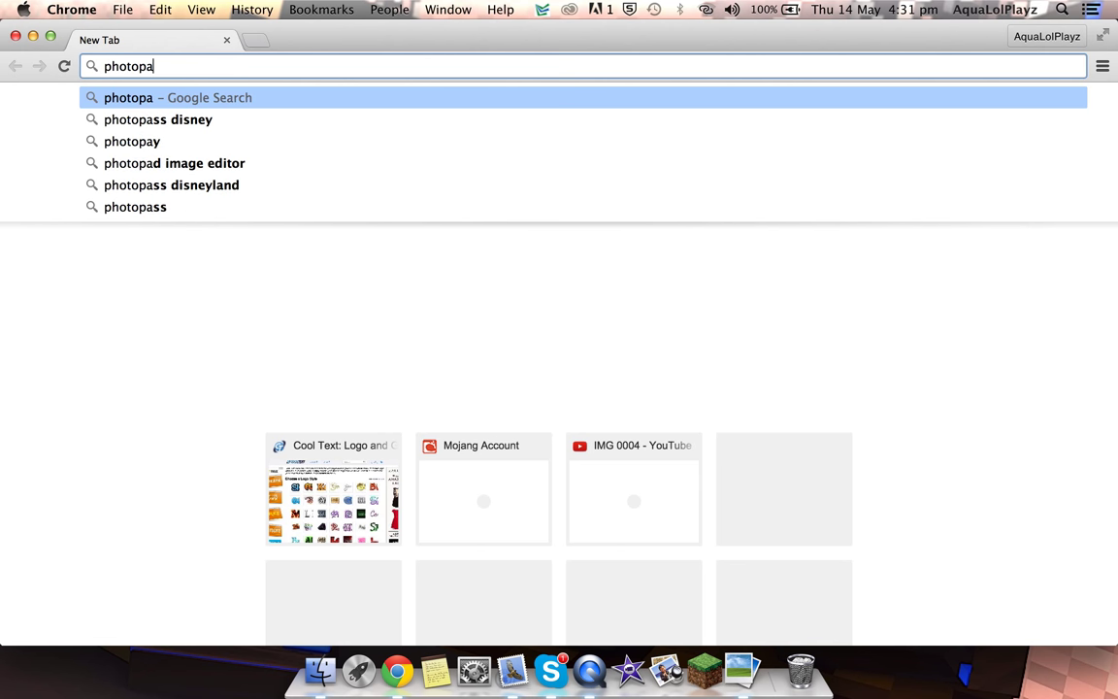
{"action": "type", "text": "d"}
{"action": "key", "text": "Return"}
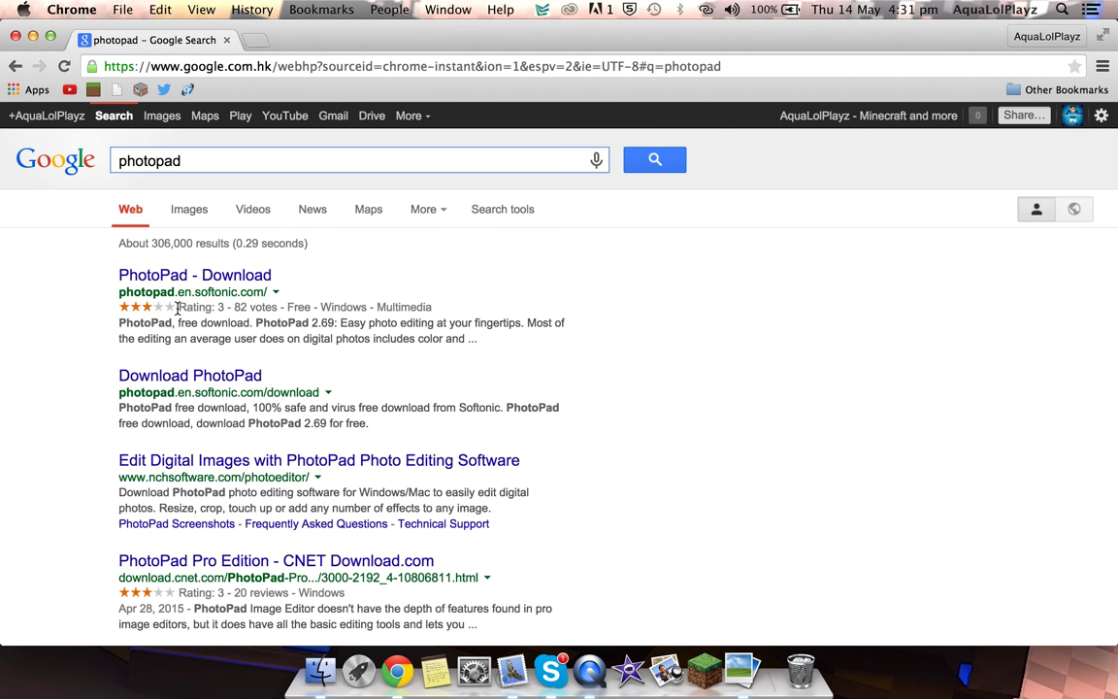
- Open the nchsoftware.com photoeditor result and download PhotoPad Photo Editor for Mac OS X
{"action": "scroll", "coordinate": [214, 283], "scroll_direction": "down", "scroll_amount": 2}
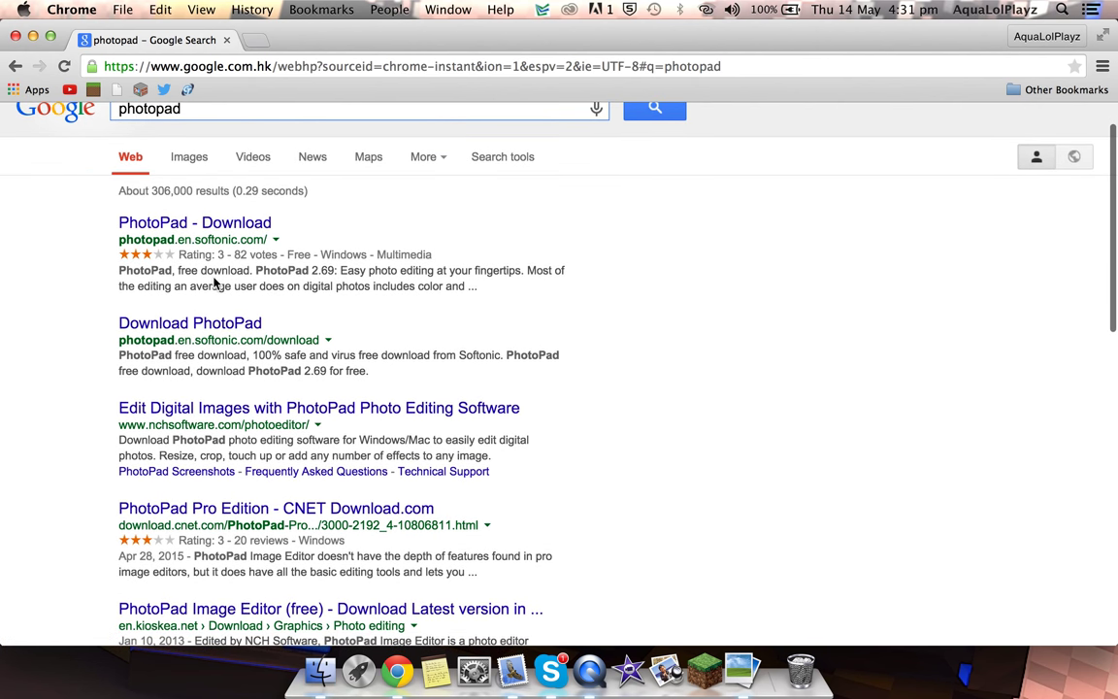
{"action": "scroll", "coordinate": [215, 283], "scroll_direction": "down", "scroll_amount": 3}
{"action": "scroll", "coordinate": [215, 283], "scroll_direction": "down", "scroll_amount": 2}
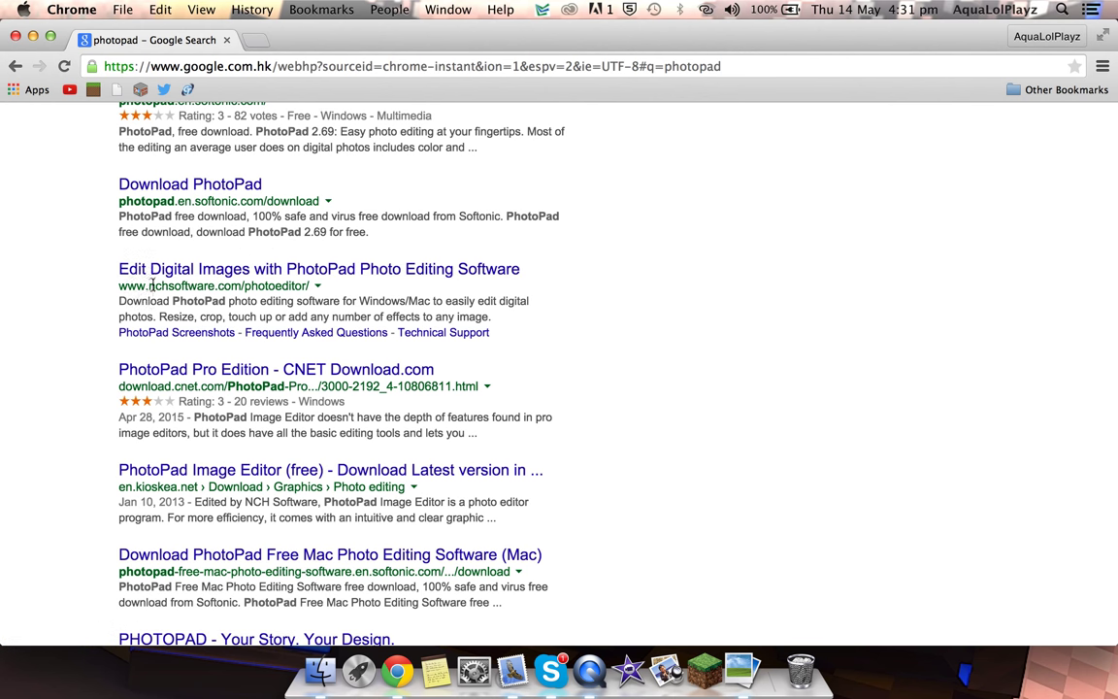
{"action": "left_click", "coordinate": [222, 272]}
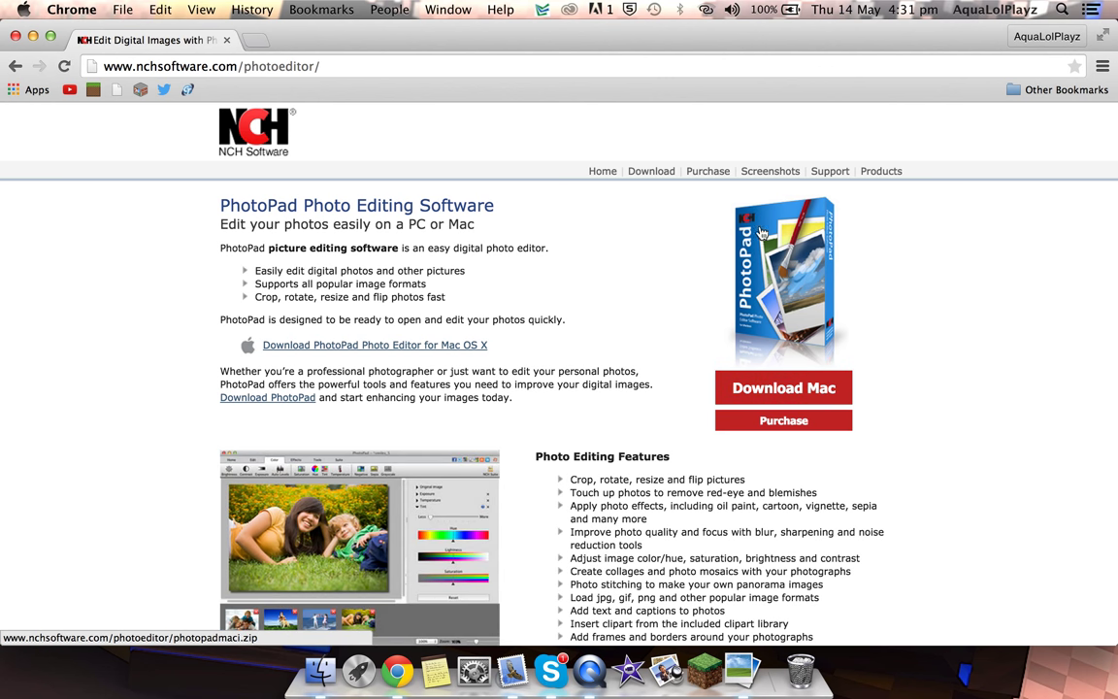
{"action": "left_click", "coordinate": [824, 391]}
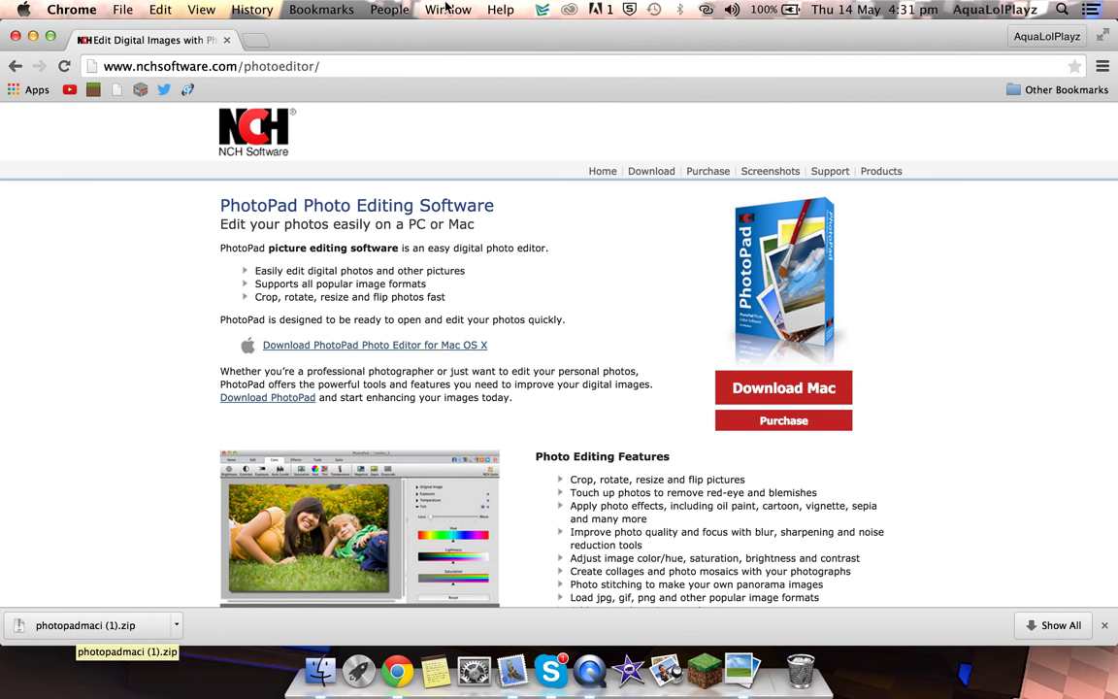
- Close Chrome and PhotoPad, relaunch PhotoPad via Spotlight 'photo', and bring Chrome forward
{"action": "left_click", "coordinate": [15, 36]}
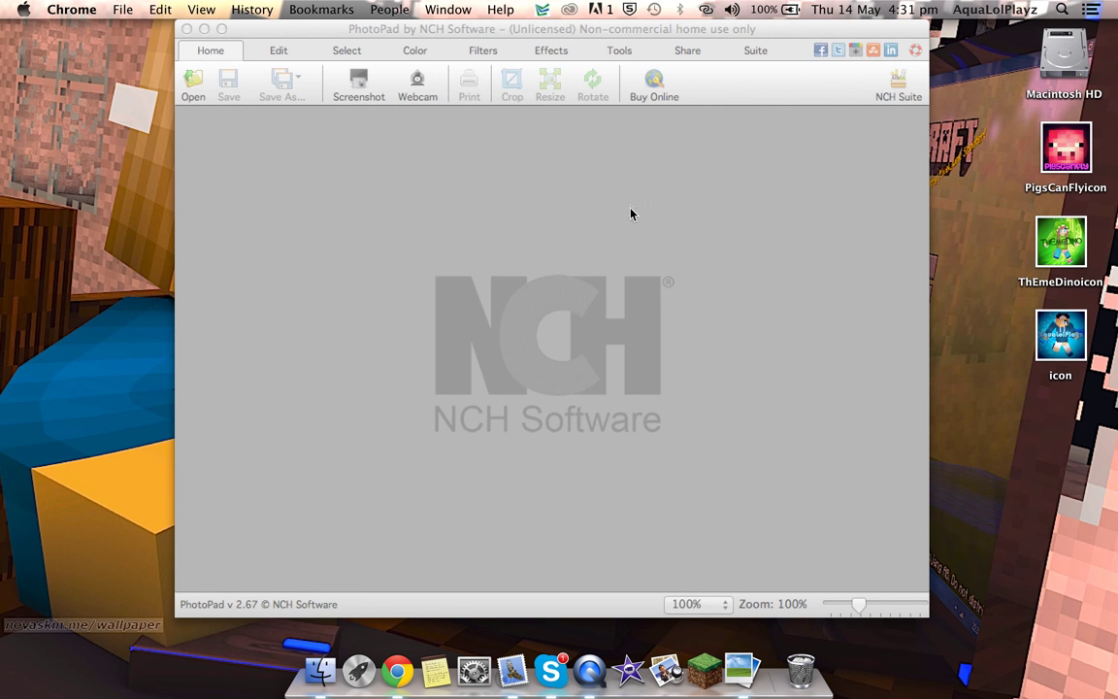
{"action": "left_click", "coordinate": [187, 29]}
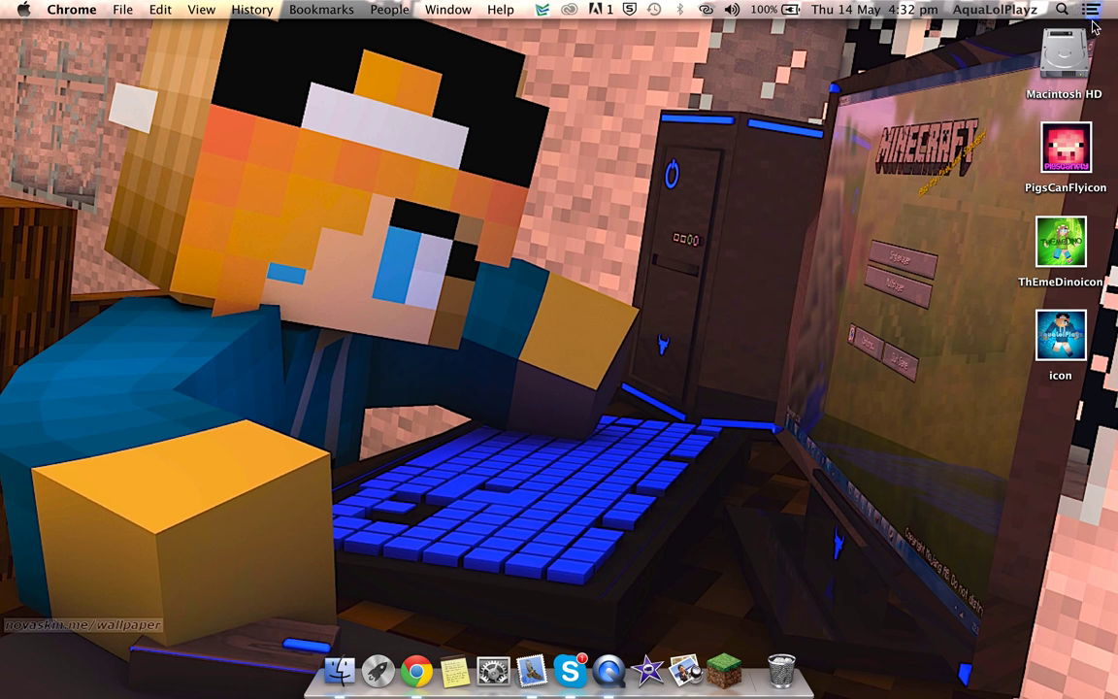
{"action": "key", "text": "super+space"}
{"action": "type", "text": "photo"}
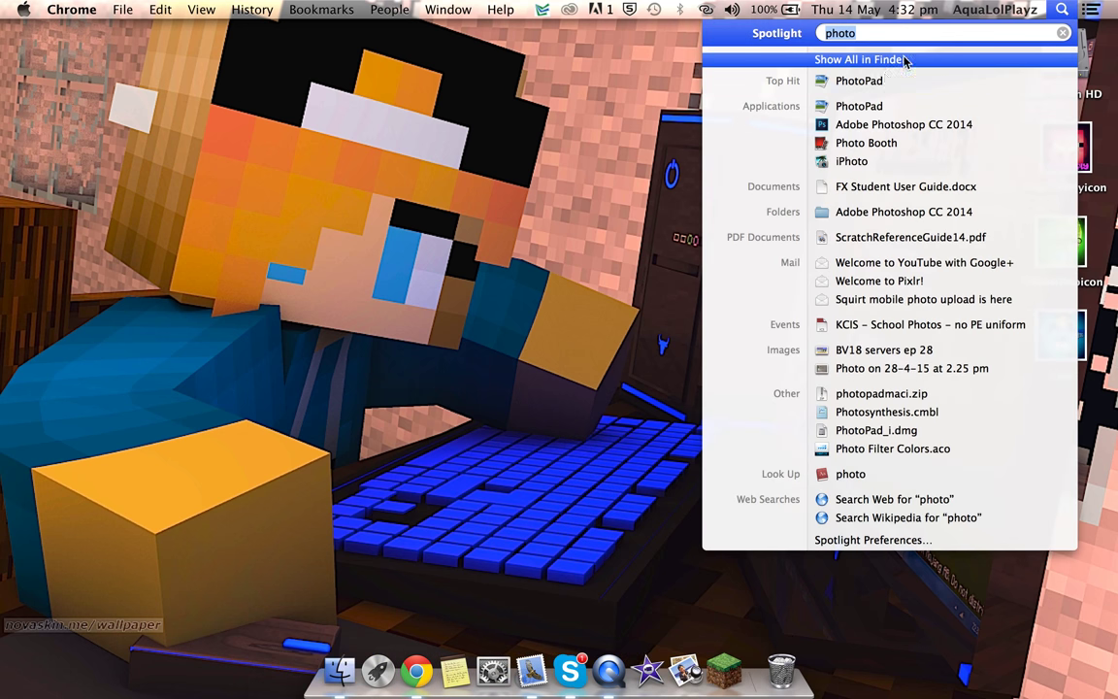
{"action": "left_click", "coordinate": [885, 82]}
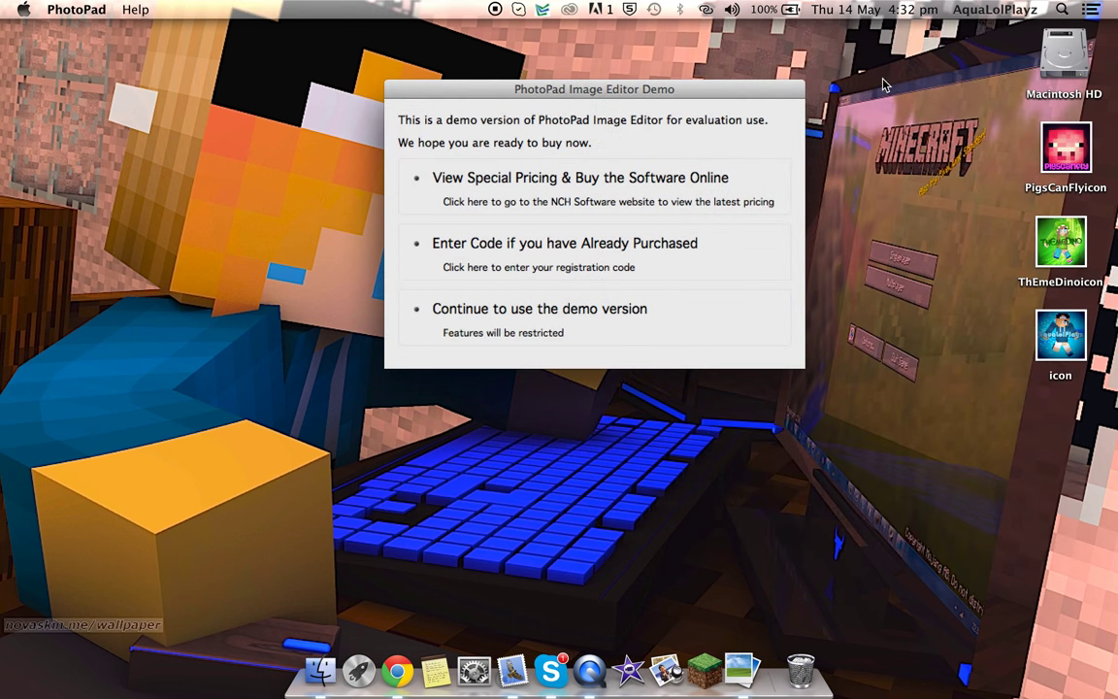
{"action": "left_click", "coordinate": [394, 664]}
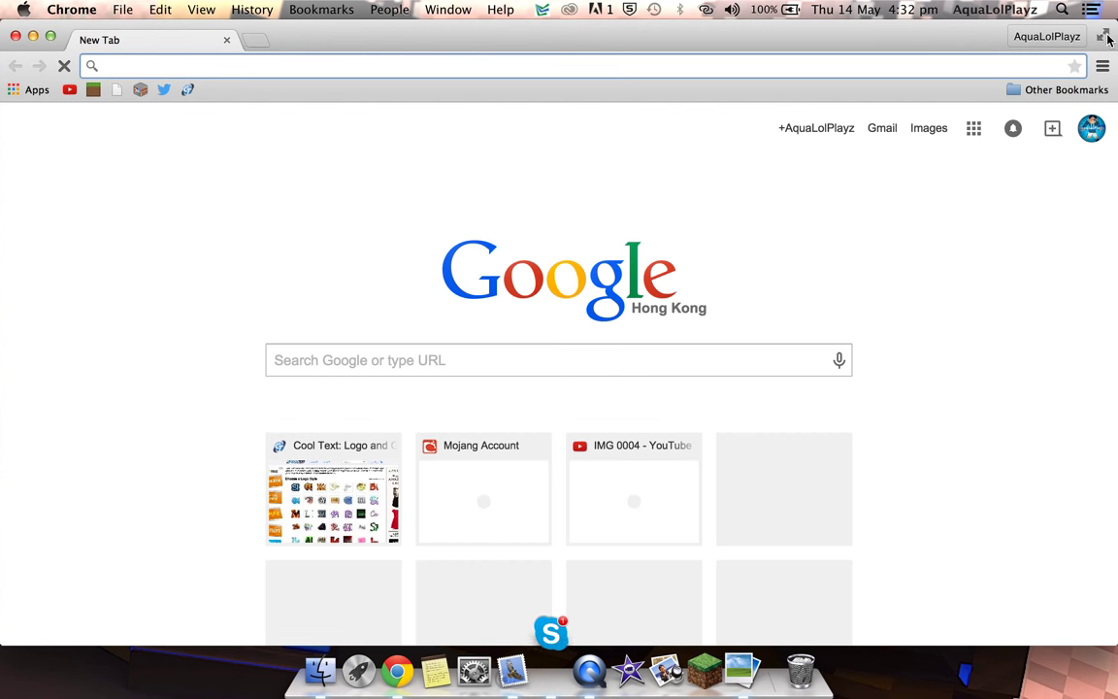
- Make Chrome full screen and remove the new-tab shortcut thumbnails
{"action": "left_click", "coordinate": [1104, 36]}
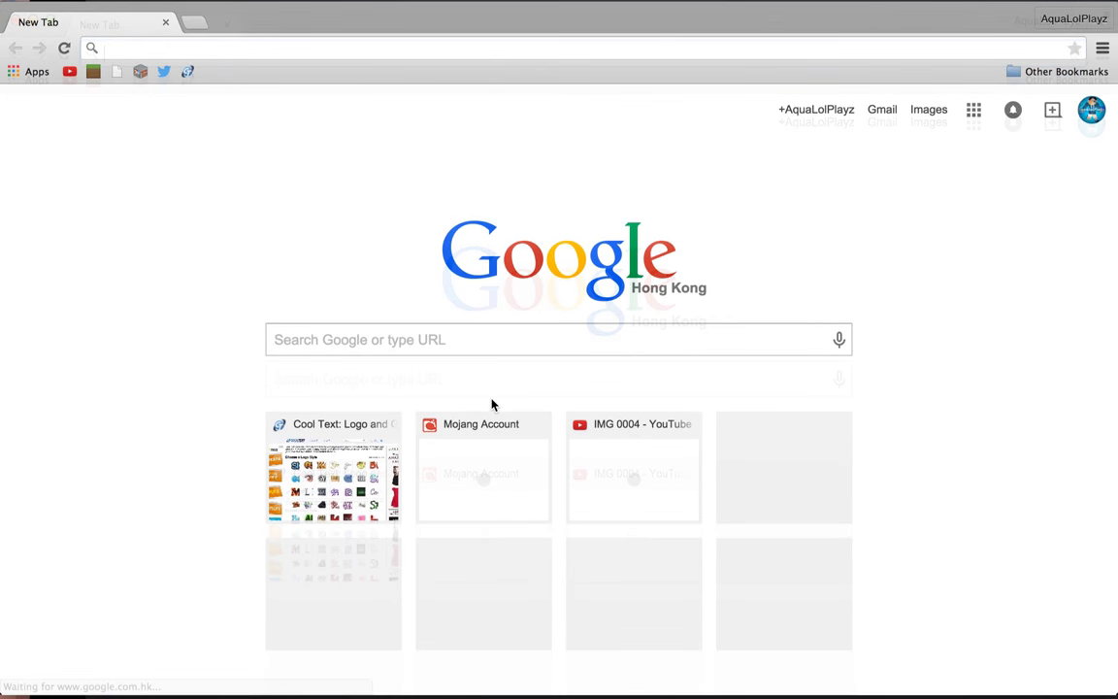
{"action": "left_click", "coordinate": [391, 431]}
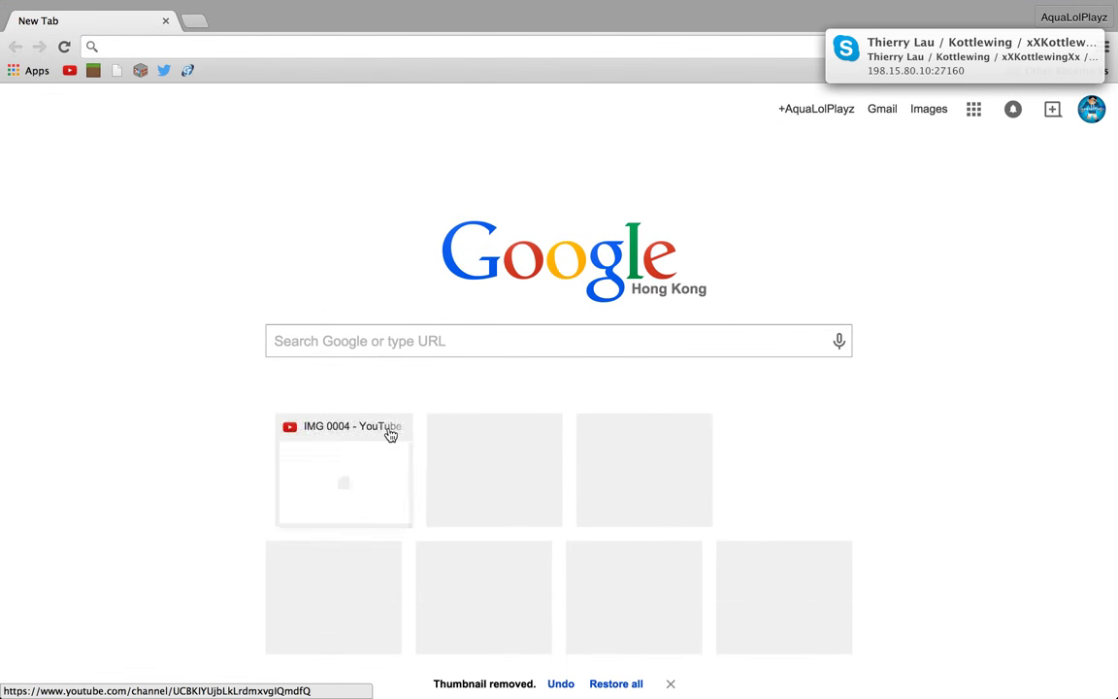
{"action": "left_click", "coordinate": [388, 432]}
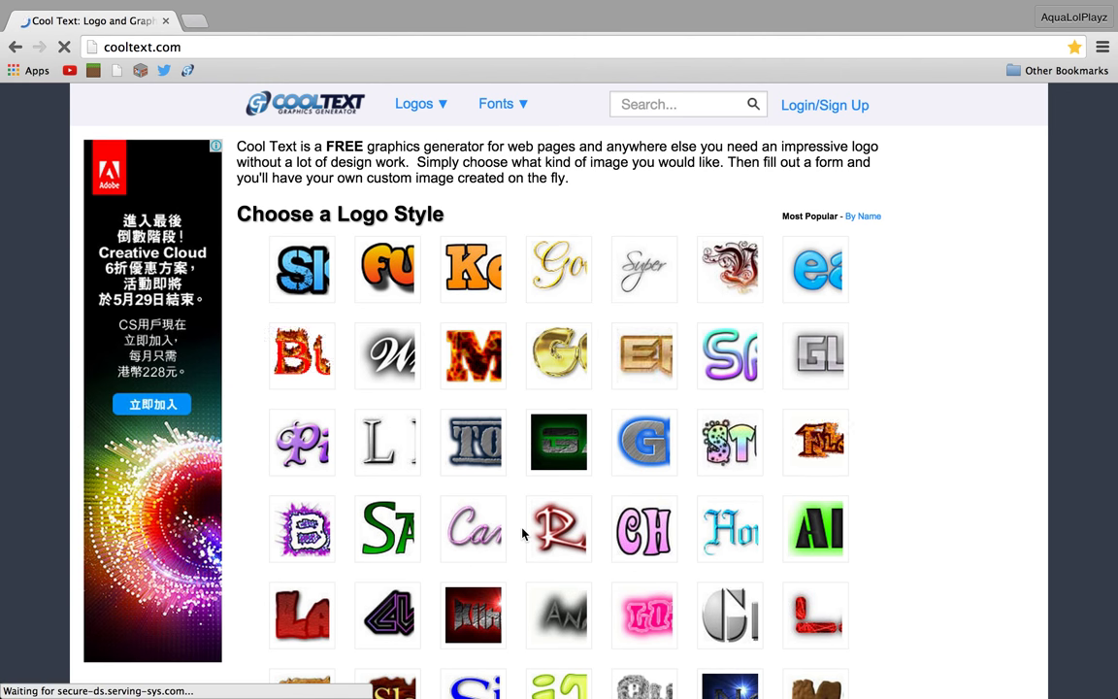
- Send the quick reply 'sure' to the chat message
{"action": "scroll", "coordinate": [521, 532], "scroll_direction": "down", "scroll_amount": 2}
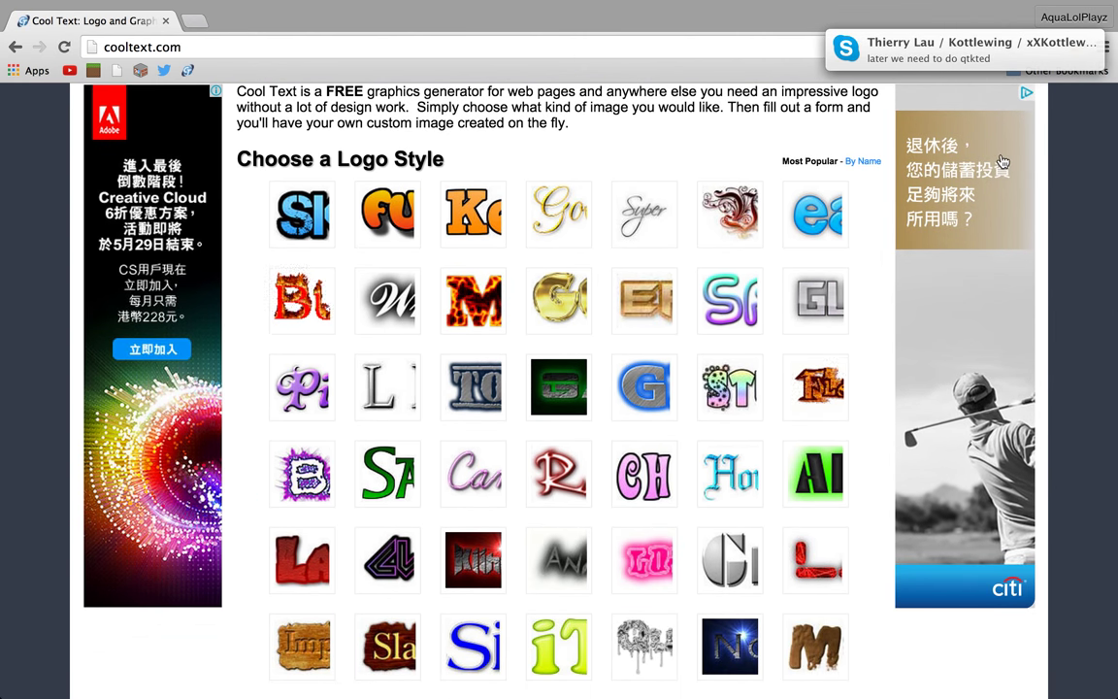
{"action": "mouse_move", "coordinate": [966, 64]}
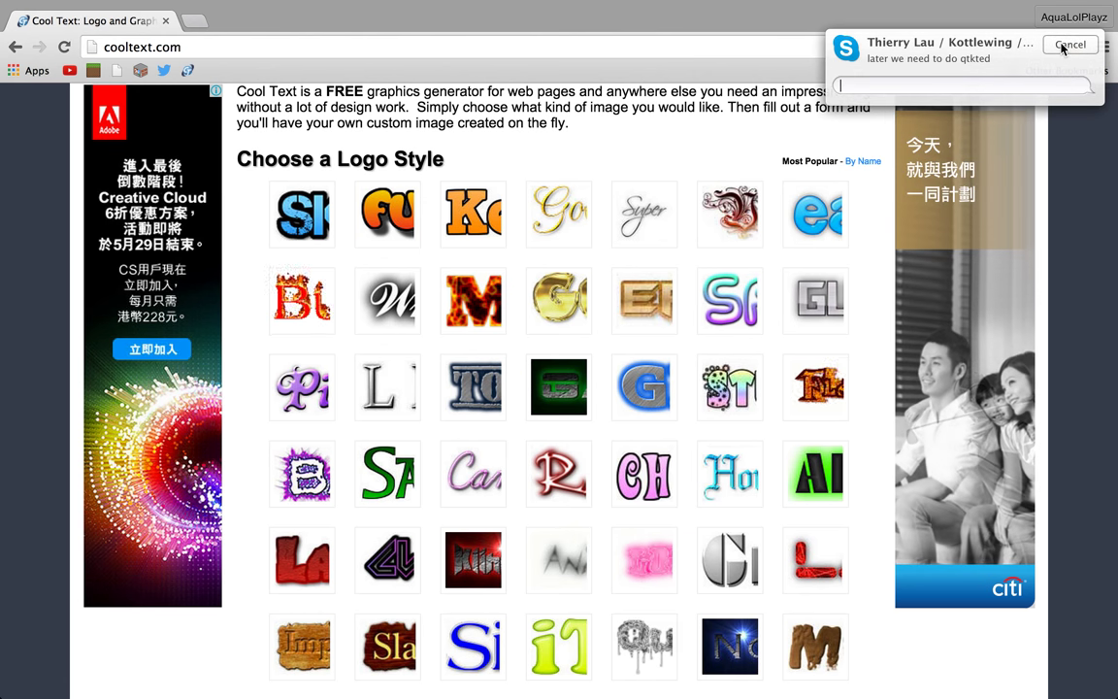
{"action": "type", "text": "sure"}
{"action": "key", "text": "Return"}
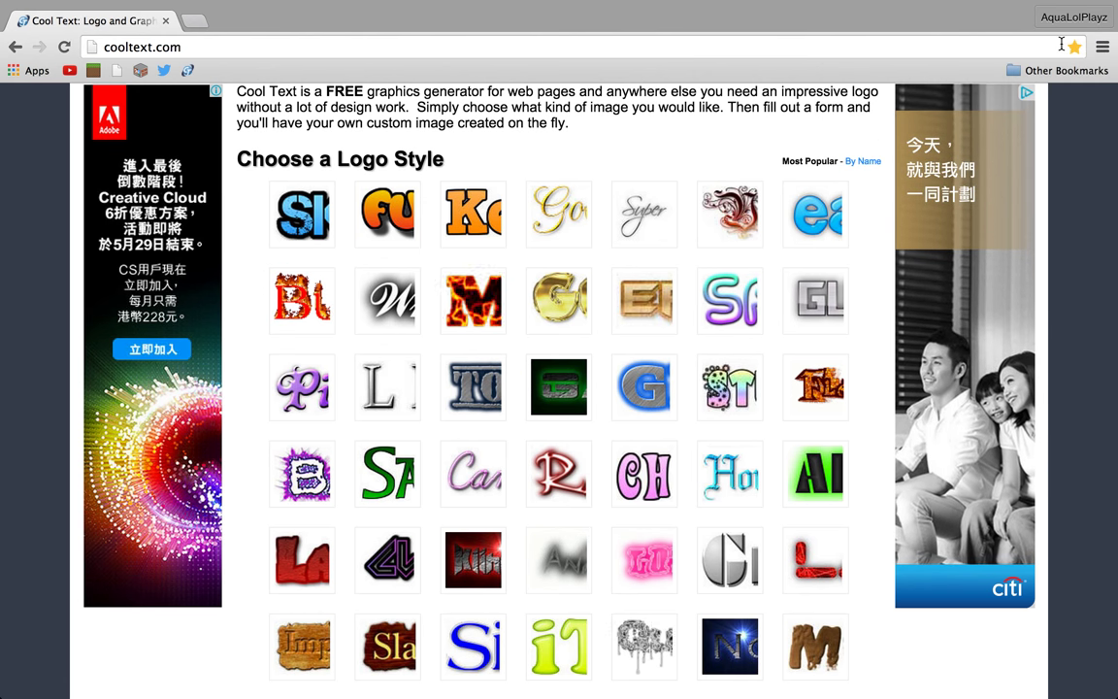
- Scroll through Cool Text's Choose a Logo Style gallery
{"action": "scroll", "coordinate": [538, 503], "scroll_direction": "down", "scroll_amount": 2}
{"action": "scroll", "coordinate": [541, 503], "scroll_direction": "down", "scroll_amount": 3}
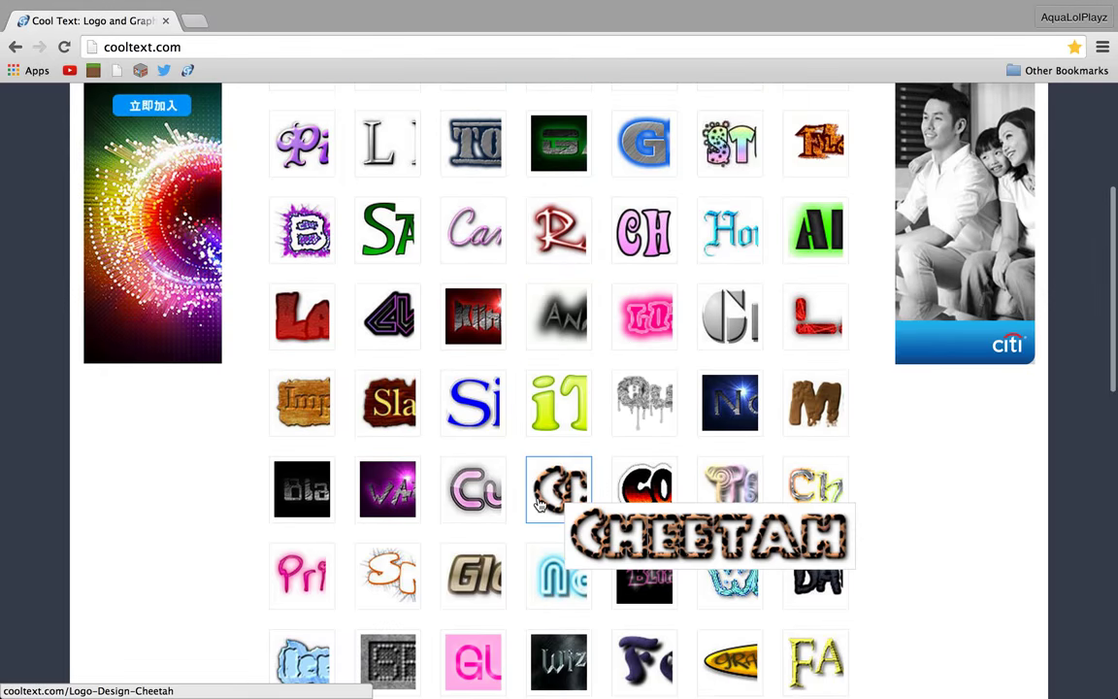
{"action": "scroll", "coordinate": [541, 503], "scroll_direction": "down", "scroll_amount": 5}
{"action": "scroll", "coordinate": [536, 498], "scroll_direction": "up", "scroll_amount": 2}
{"action": "scroll", "coordinate": [538, 502], "scroll_direction": "up", "scroll_amount": 10}
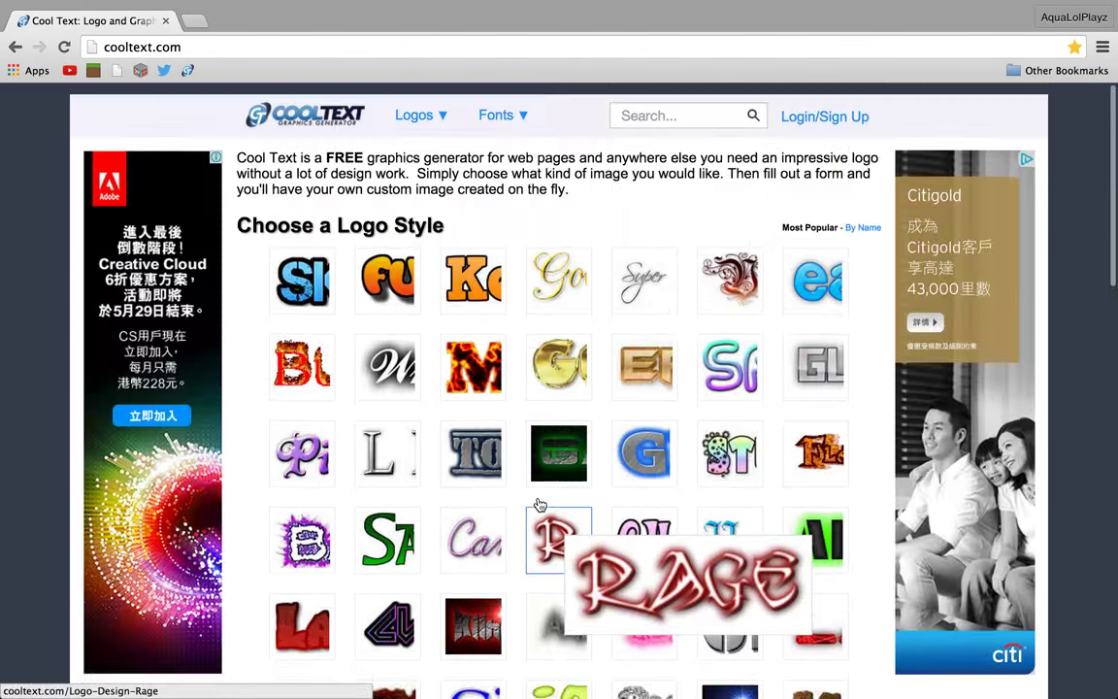
{"action": "scroll", "coordinate": [540, 504], "scroll_direction": "down", "scroll_amount": 15}
{"action": "scroll", "coordinate": [540, 503], "scroll_direction": "up", "scroll_amount": 1}
{"action": "scroll", "coordinate": [541, 503], "scroll_direction": "up", "scroll_amount": 4}
{"action": "scroll", "coordinate": [541, 503], "scroll_direction": "up", "scroll_amount": 3}
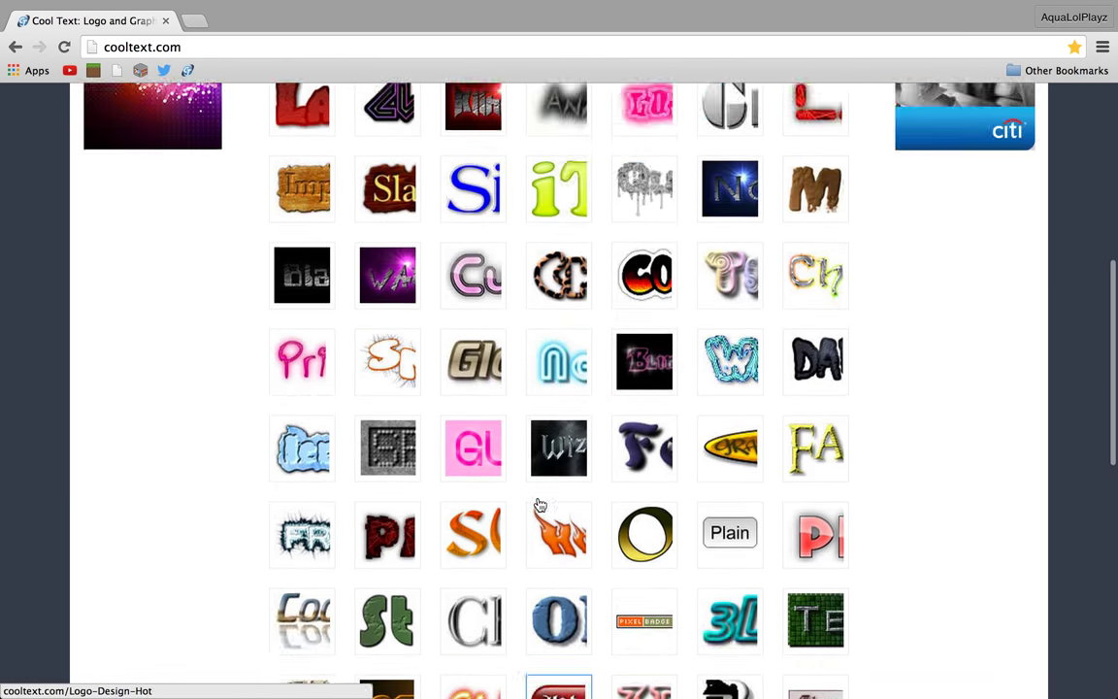
{"action": "scroll", "coordinate": [540, 505], "scroll_direction": "up", "scroll_amount": 3}
{"action": "scroll", "coordinate": [543, 510], "scroll_direction": "up", "scroll_amount": 7}
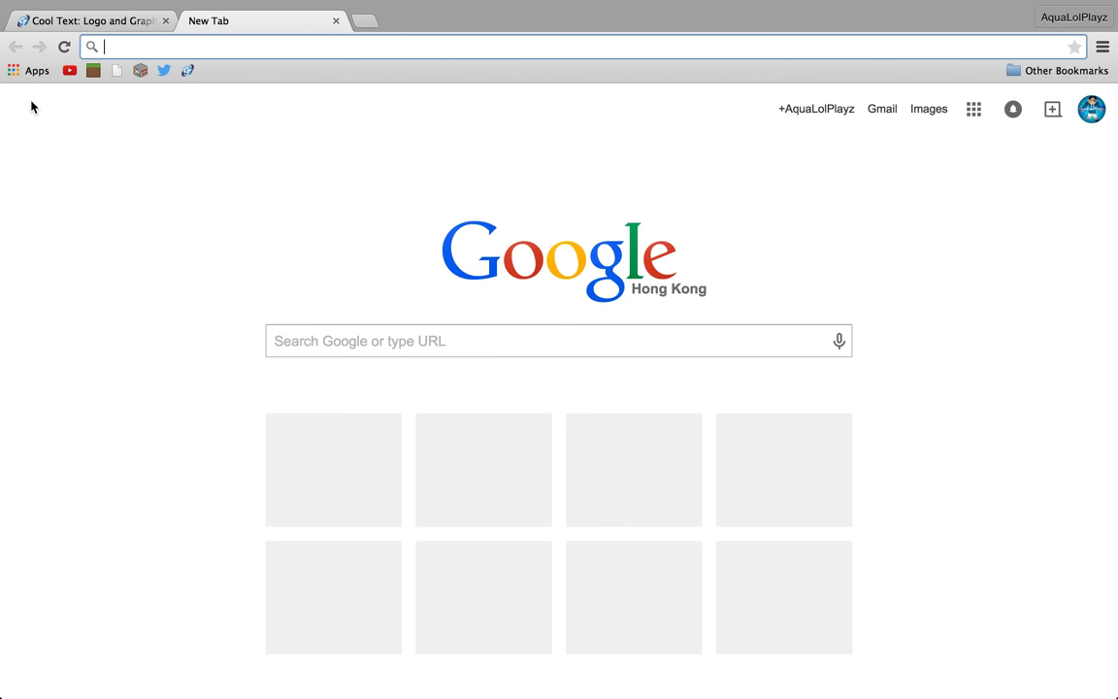
- Load minecraft.novaskin.me/wallpapers from the Nova Skin bookmark and view its tab
{"action": "left_click", "coordinate": [141, 74]}
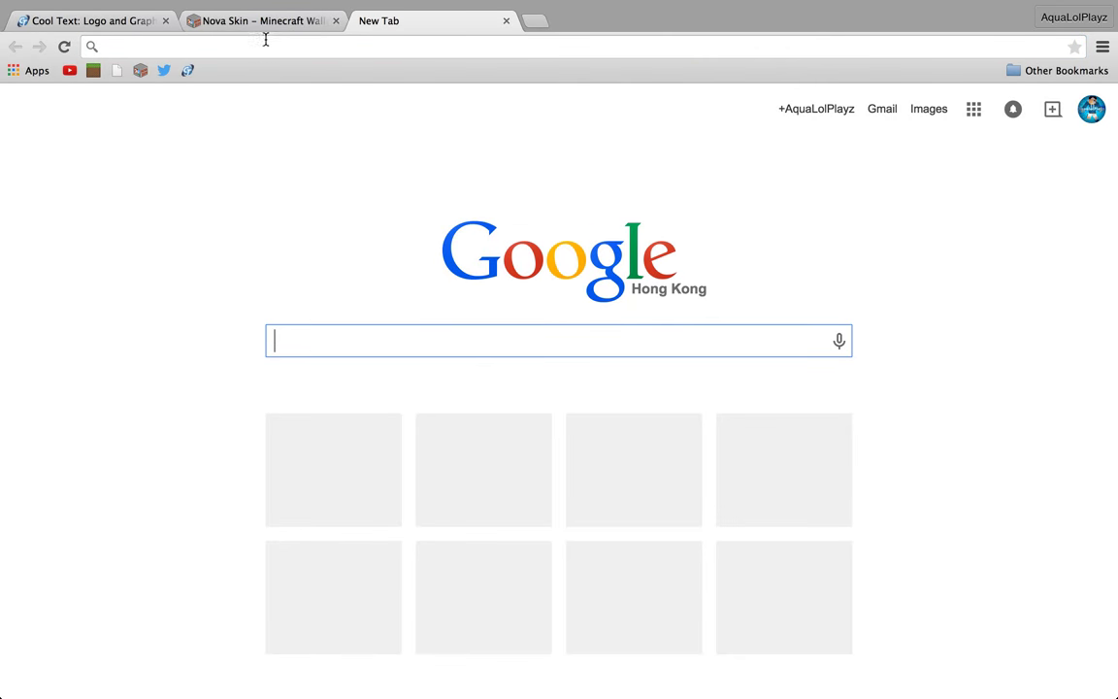
{"action": "left_click", "coordinate": [266, 21]}
{"action": "scroll", "coordinate": [395, 388], "scroll_direction": "down", "scroll_amount": 3}
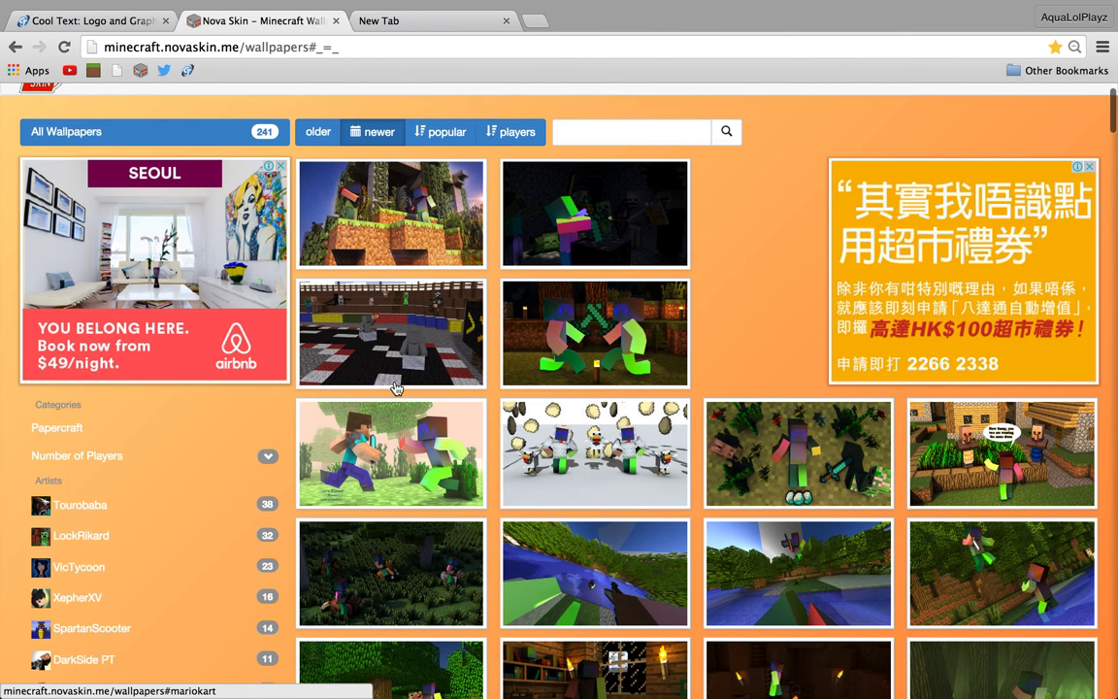
{"action": "scroll", "coordinate": [395, 388], "scroll_direction": "up", "scroll_amount": 3}
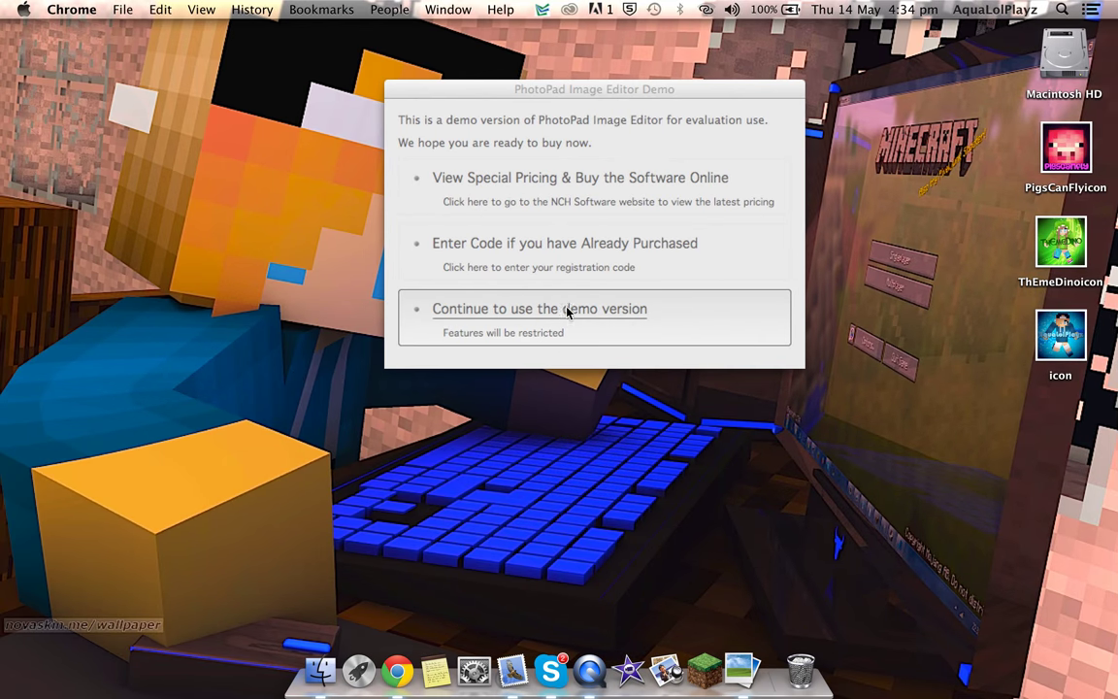
- Continue with PhotoPad's demo version and choose 'Open a file' in the Welcome dialog
{"action": "left_click", "coordinate": [568, 311]}
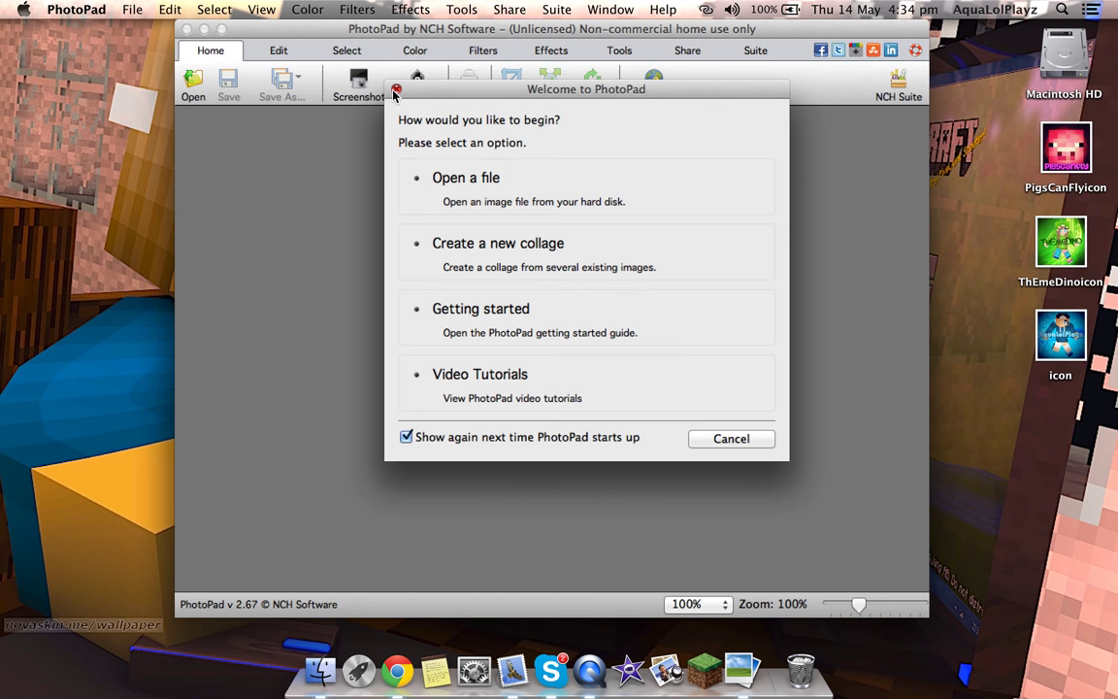
{"action": "left_click", "coordinate": [548, 206]}
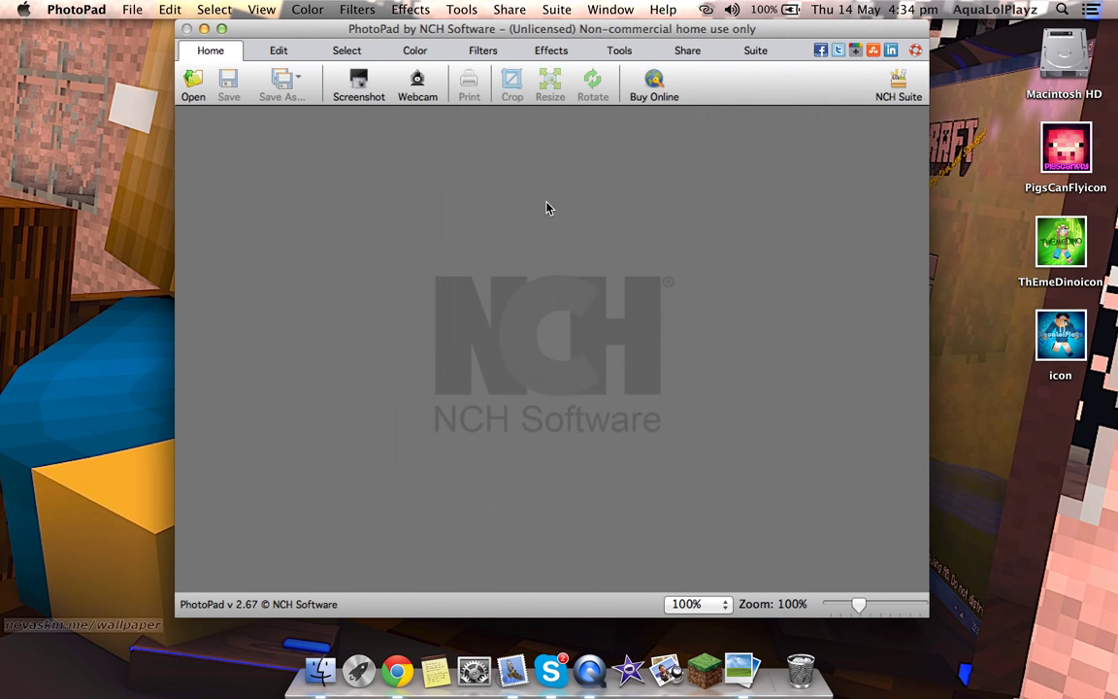
- Return to Chrome's blank Google tab and focus its search box, checking PhotoPad's Open dialog meanwhile
{"action": "key", "text": "ctrl+Right"}
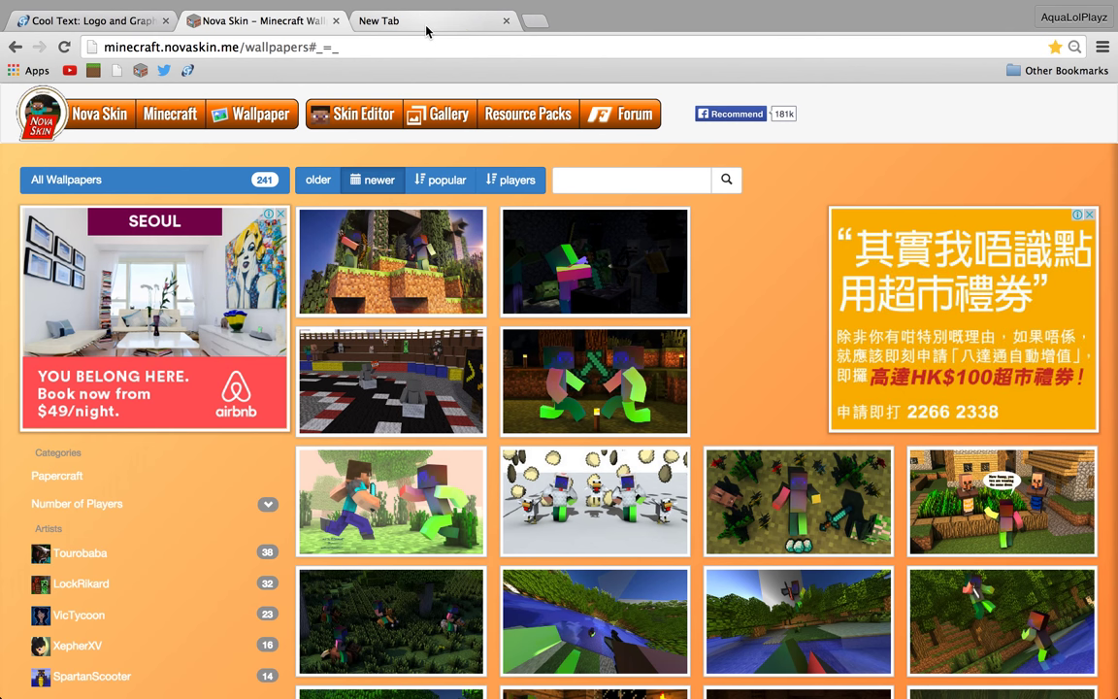
{"action": "left_click", "coordinate": [427, 29]}
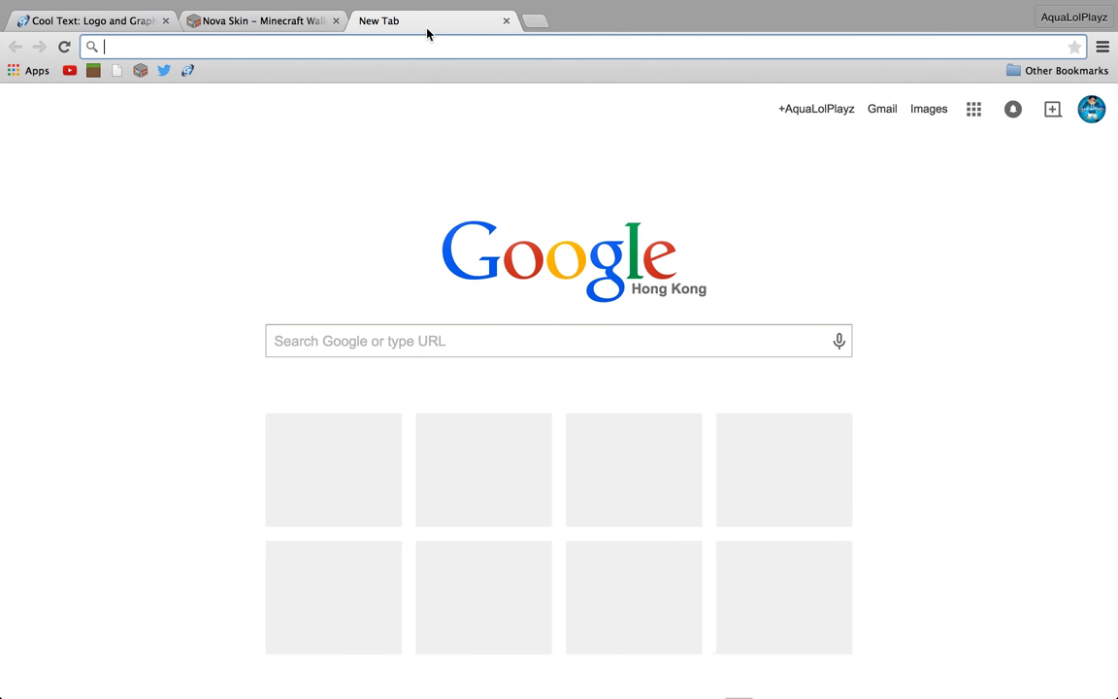
{"action": "left_click", "coordinate": [386, 344]}
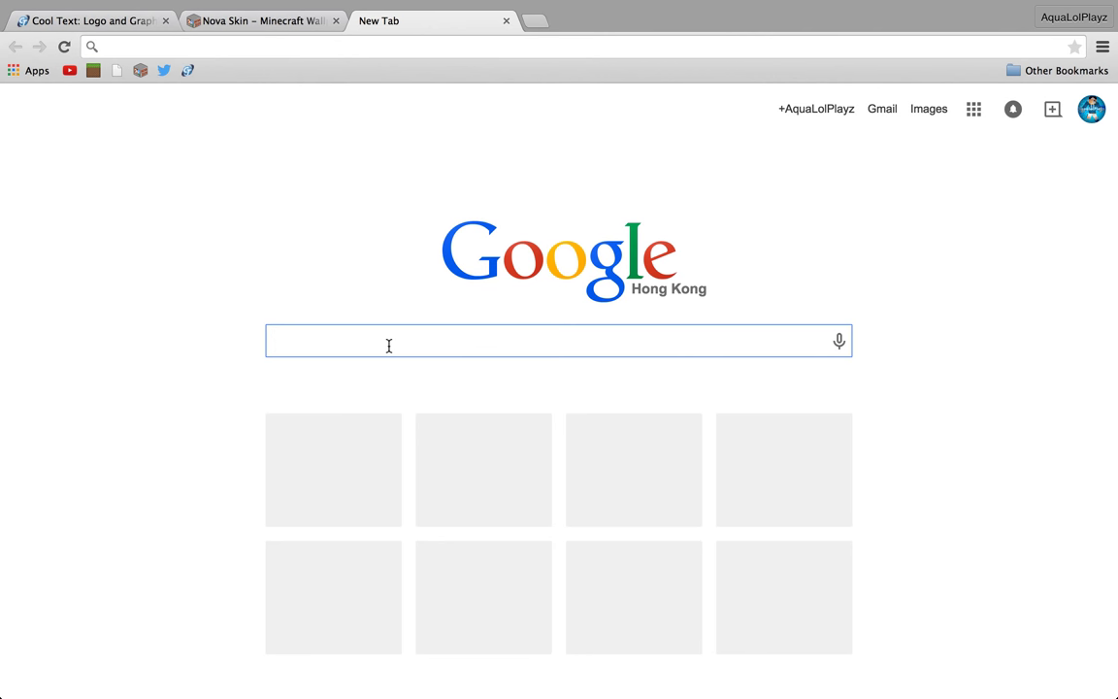
{"action": "key", "text": "ctrl+Left"}
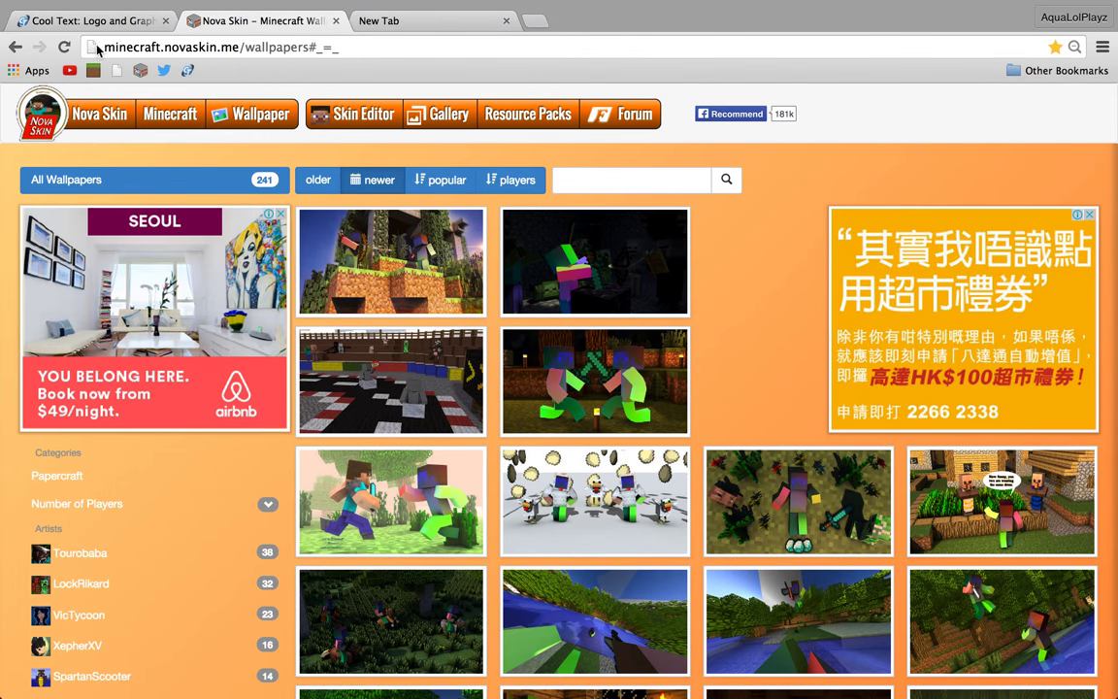
{"action": "left_click", "coordinate": [82, 23]}
{"action": "left_click", "coordinate": [450, 24]}
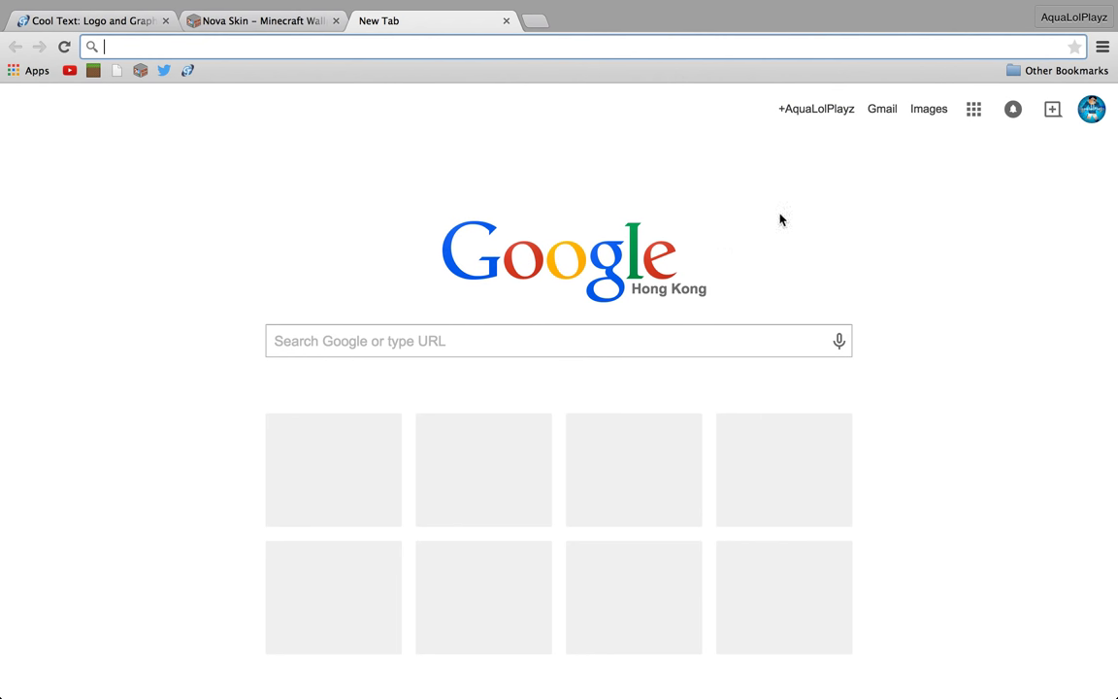
{"action": "left_click", "coordinate": [438, 351]}
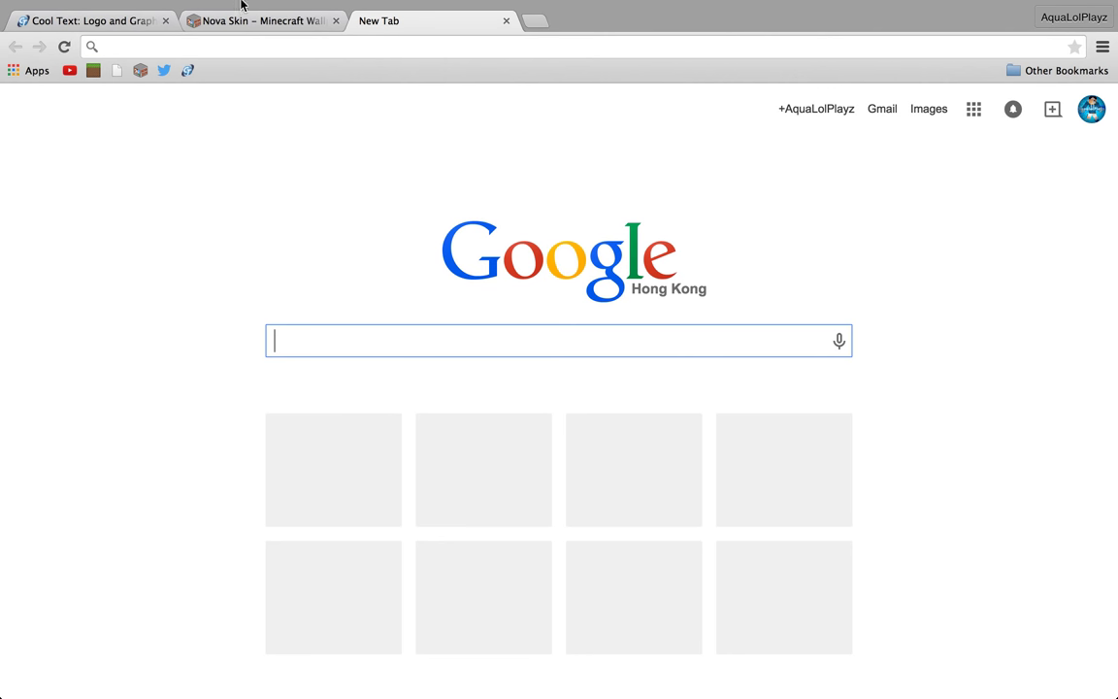
{"action": "key", "text": "ctrl+Left"}
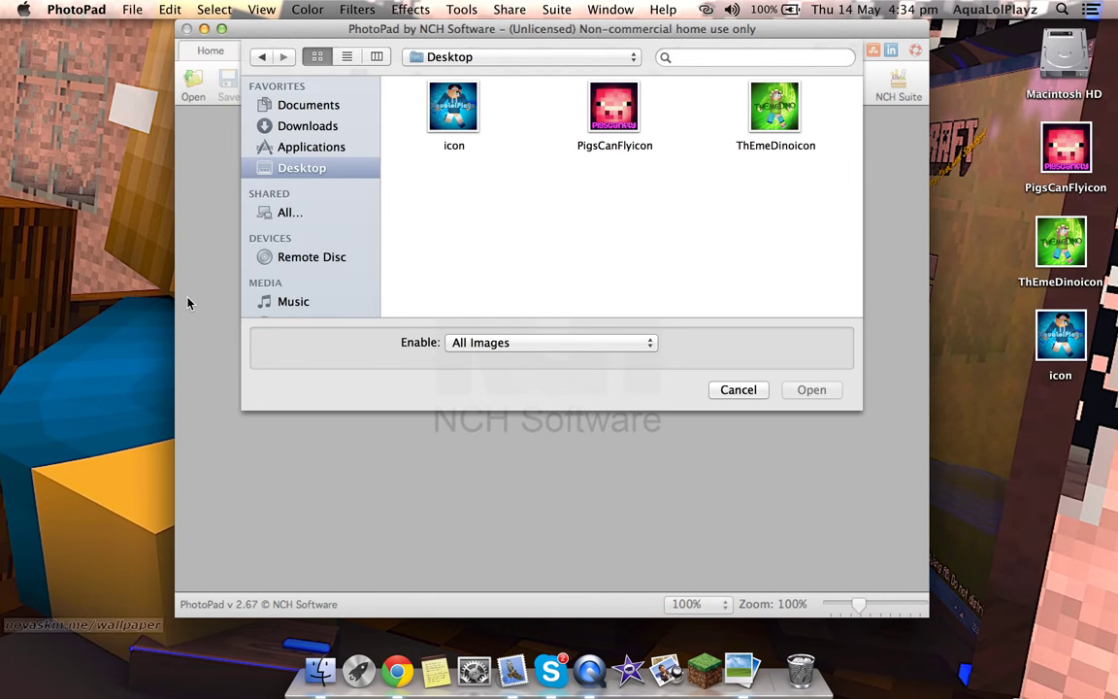
{"action": "key", "text": "ctrl+Right"}
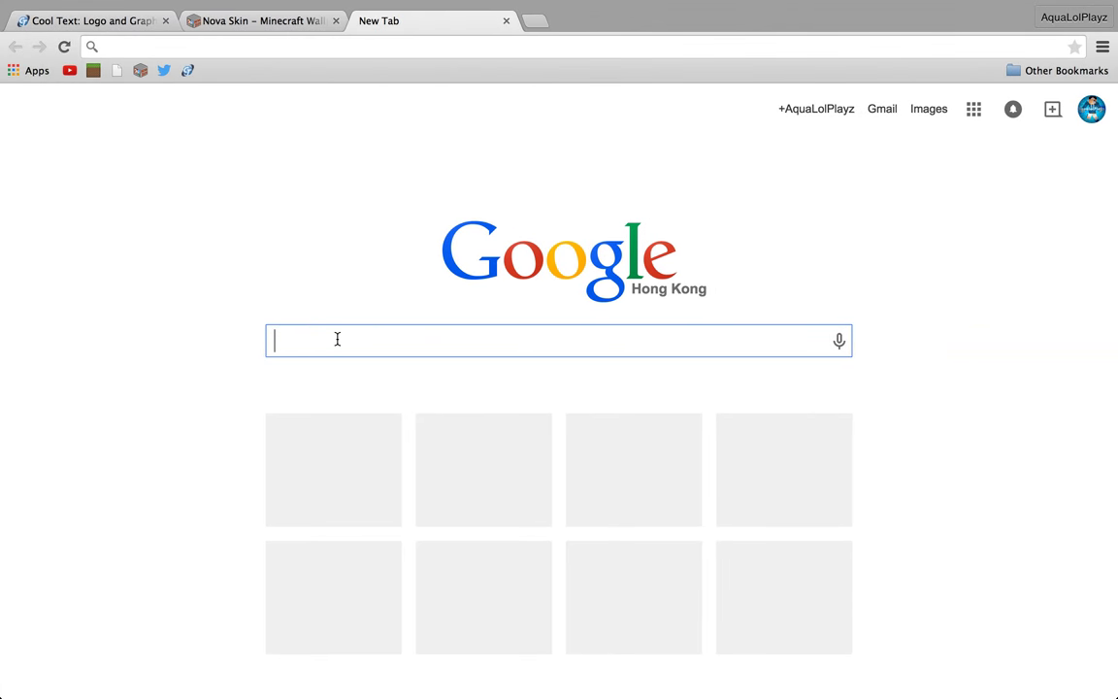
- Search Google for 'green lime particle background'
{"action": "type", "text": "gr"}
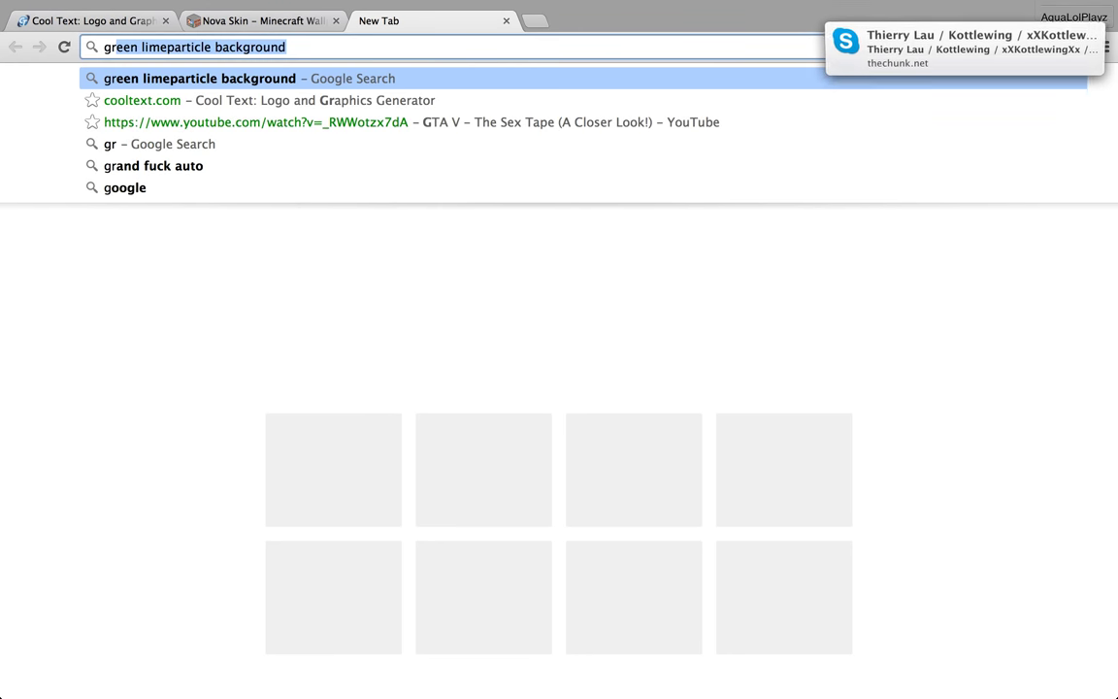
{"action": "type", "text": "een"}
{"action": "key", "text": "Delete"}
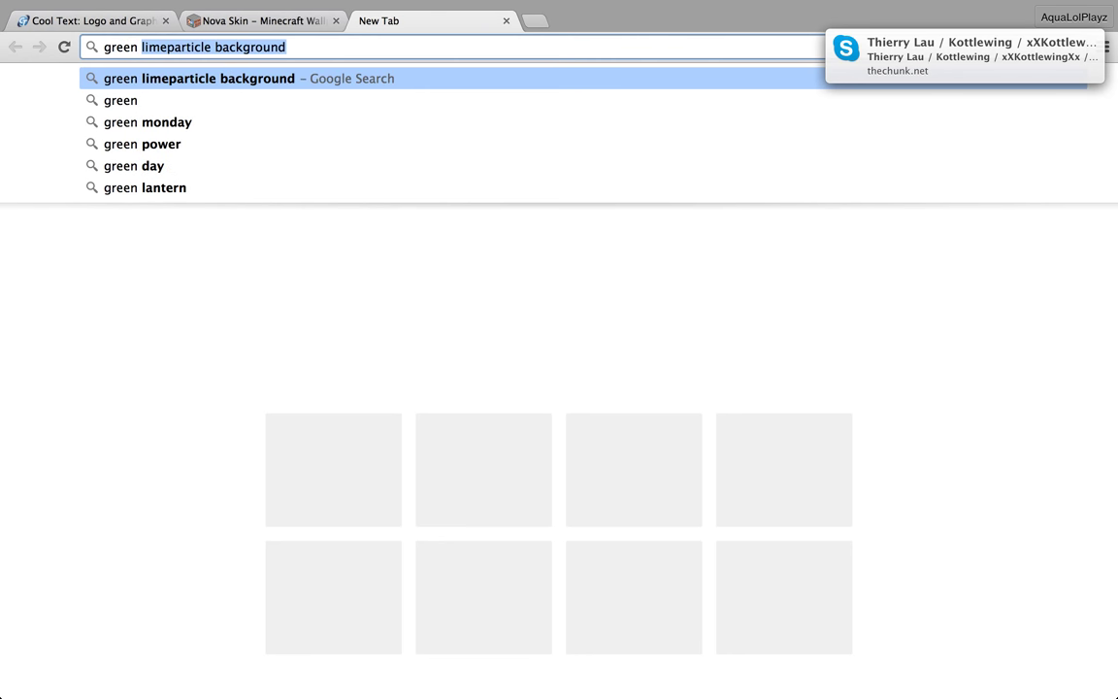
{"action": "left_click", "coordinate": [148, 81]}
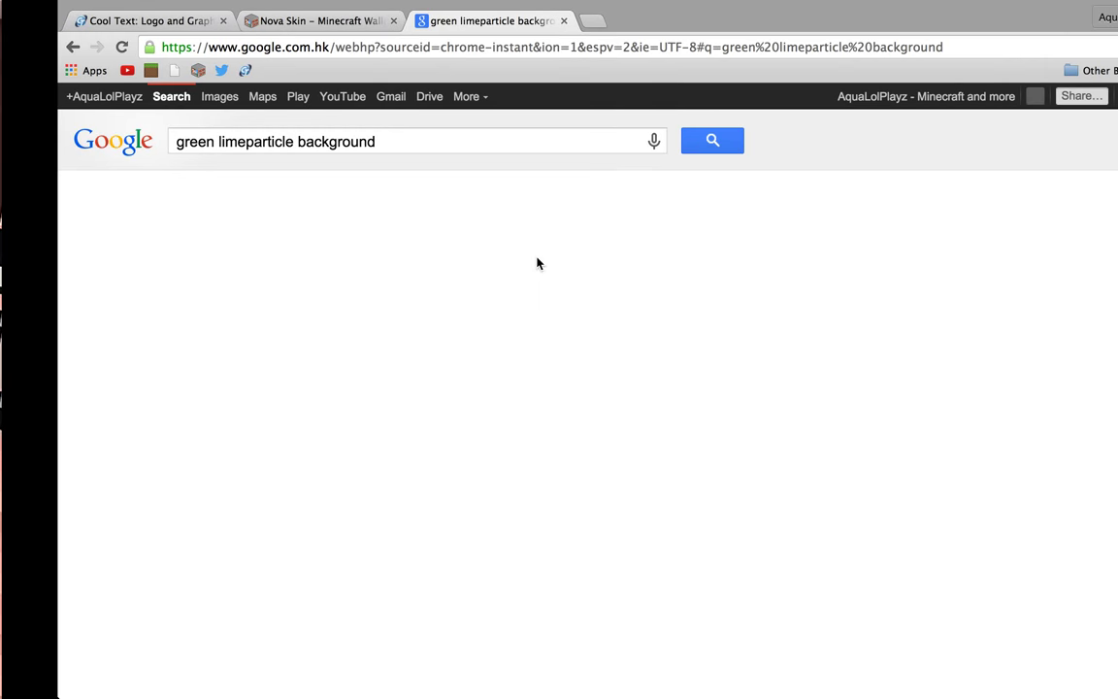
- Preview the ThEmeDinoicon image on the PhotoPad desktop, then close it
{"action": "key", "text": "ctrl+Left"}
{"action": "double_click", "coordinate": [1060, 242]}
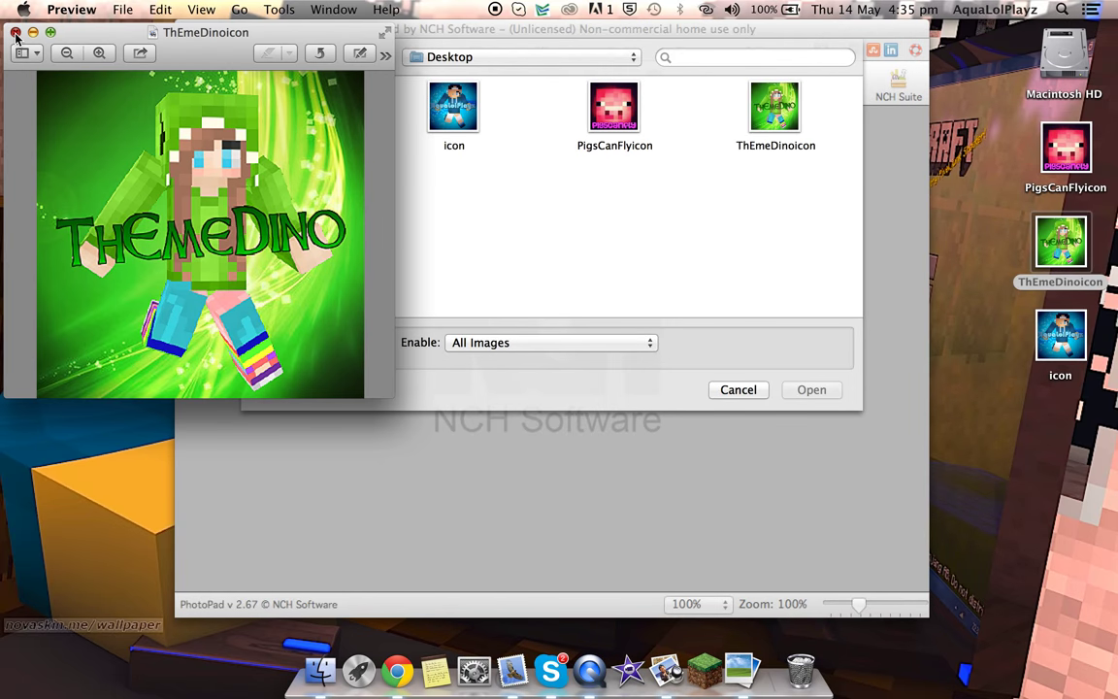
{"action": "left_click", "coordinate": [15, 32]}
{"action": "key", "text": "ctrl+Right"}
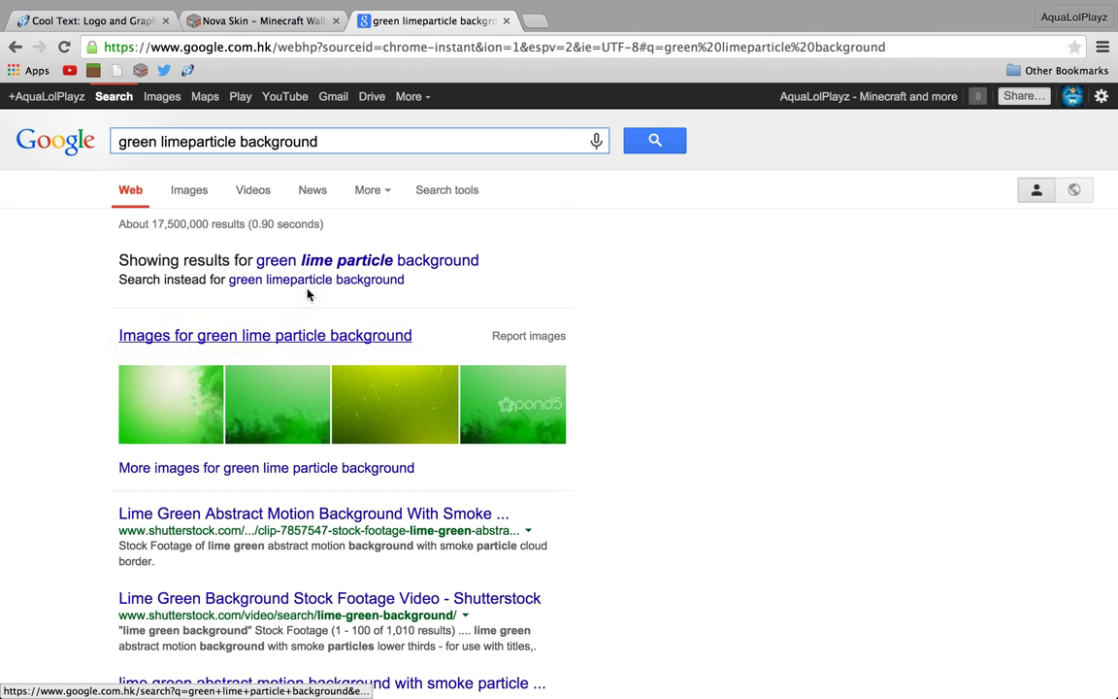
- Show the Google Images results for the green particle background search
{"action": "left_click", "coordinate": [194, 195]}
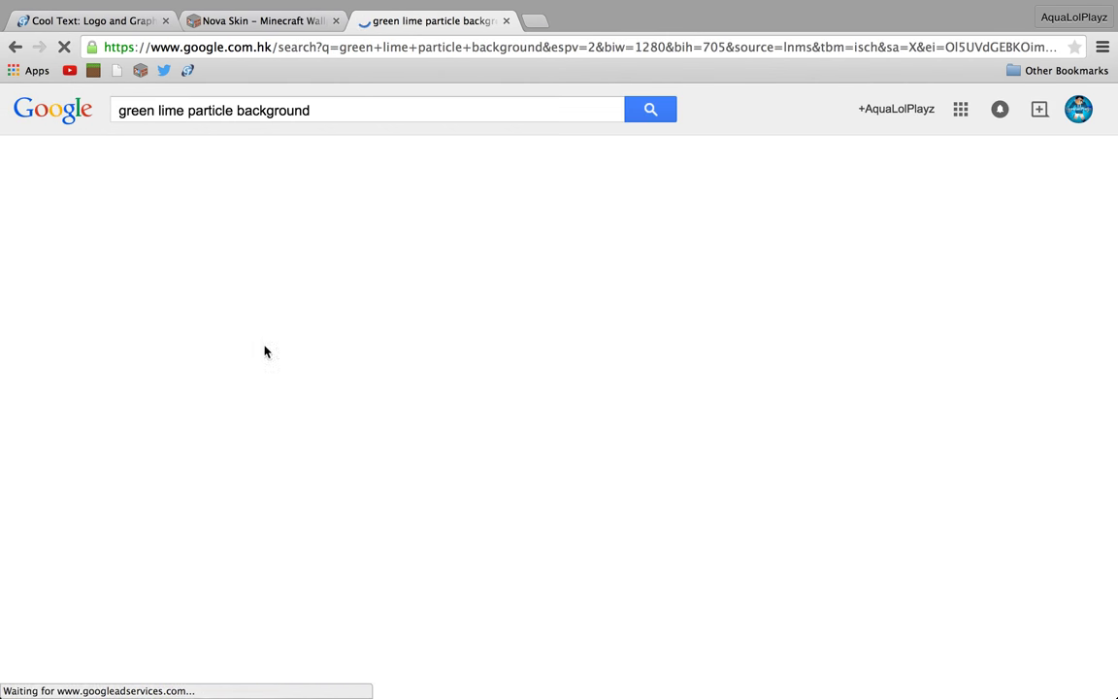
{"action": "key", "text": "ctrl+Left"}
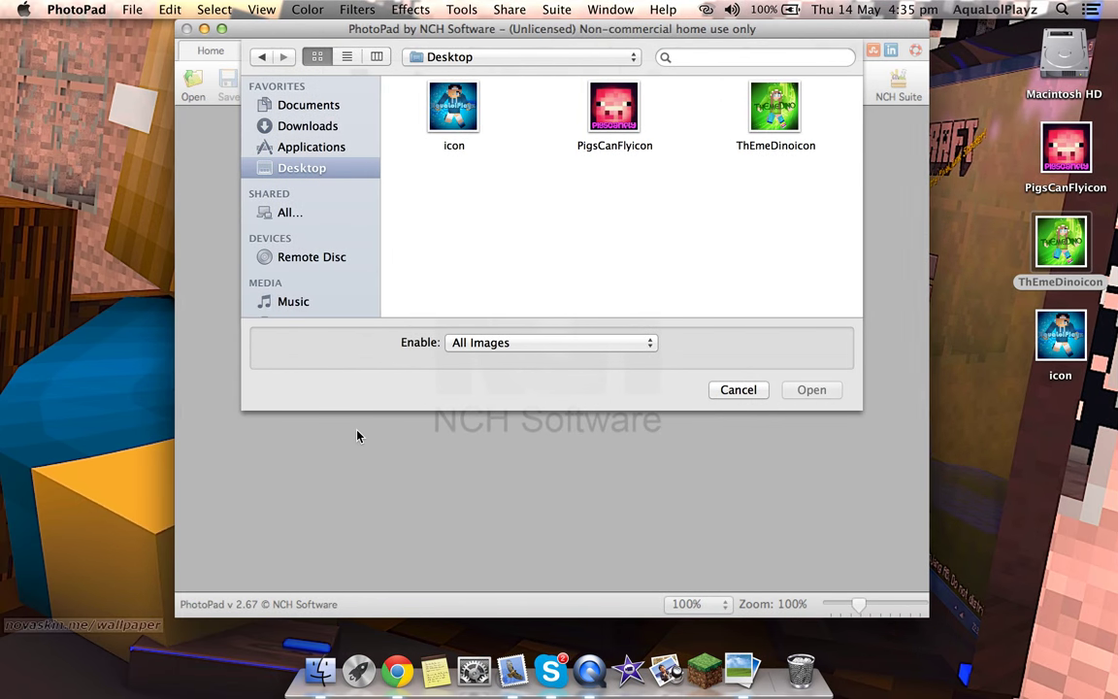
{"action": "key", "text": "ctrl+Right"}
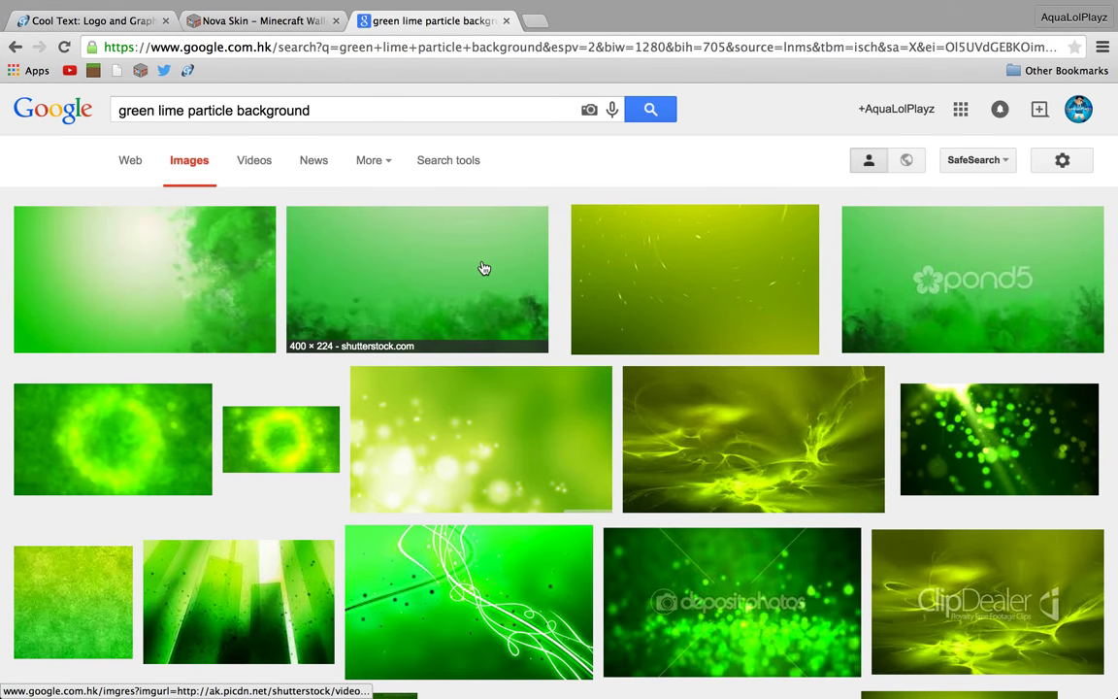
- Scroll through the green particle background image results
{"action": "scroll", "coordinate": [482, 268], "scroll_direction": "down", "scroll_amount": 3}
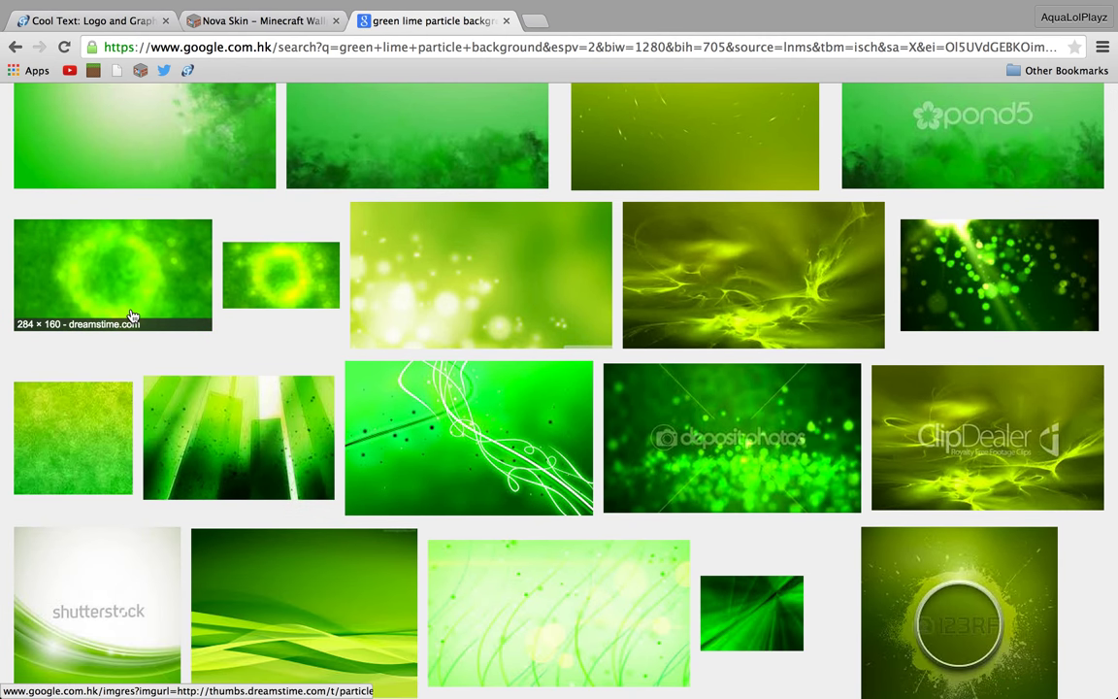
{"action": "scroll", "coordinate": [449, 462], "scroll_direction": "down", "scroll_amount": 1}
{"action": "scroll", "coordinate": [449, 463], "scroll_direction": "up", "scroll_amount": 4}
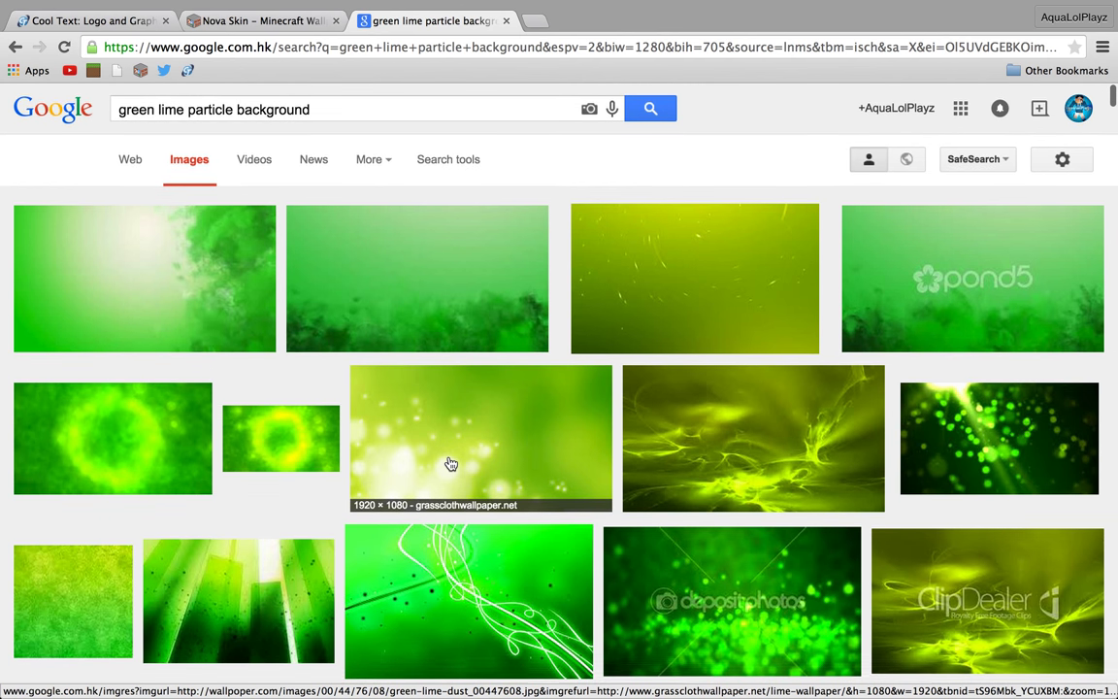
{"action": "scroll", "coordinate": [449, 463], "scroll_direction": "down", "scroll_amount": 2}
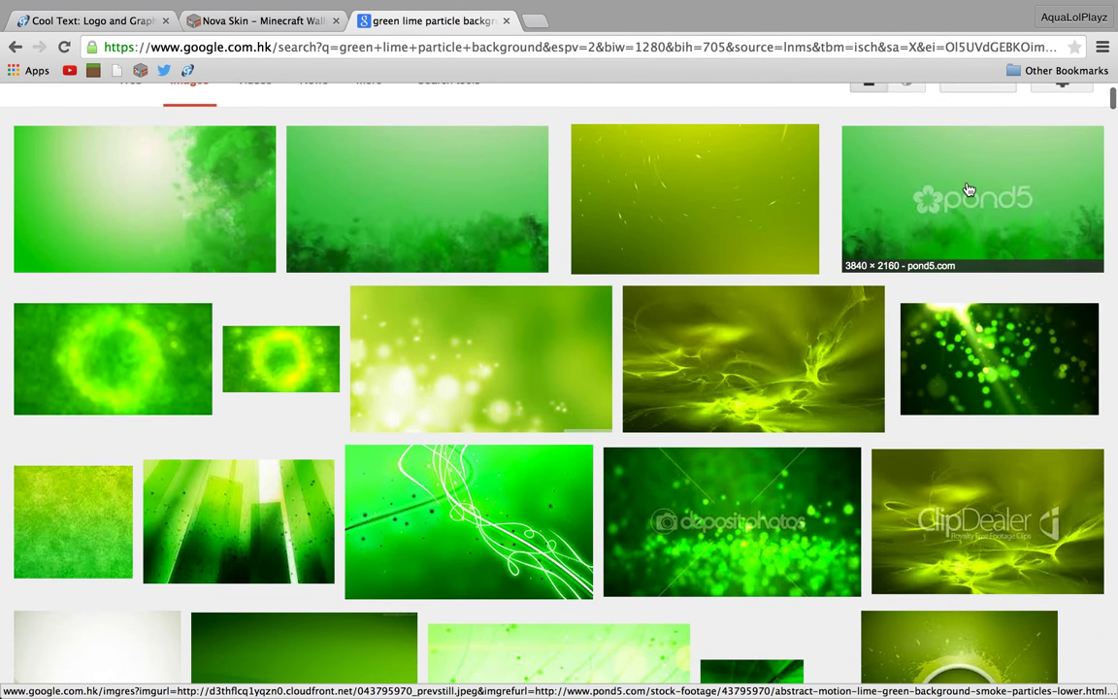
{"action": "scroll", "coordinate": [651, 445], "scroll_direction": "down", "scroll_amount": 1}
{"action": "scroll", "coordinate": [651, 445], "scroll_direction": "down", "scroll_amount": 3}
{"action": "scroll", "coordinate": [594, 263], "scroll_direction": "down", "scroll_amount": 2}
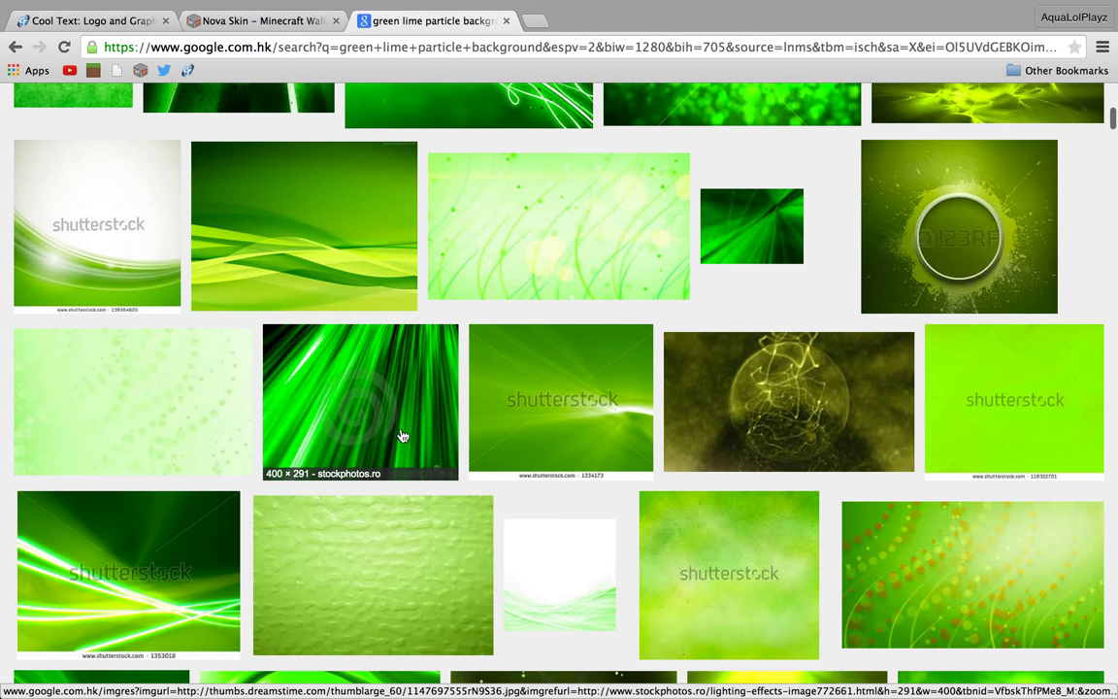
{"action": "scroll", "coordinate": [726, 526], "scroll_direction": "down", "scroll_amount": 1}
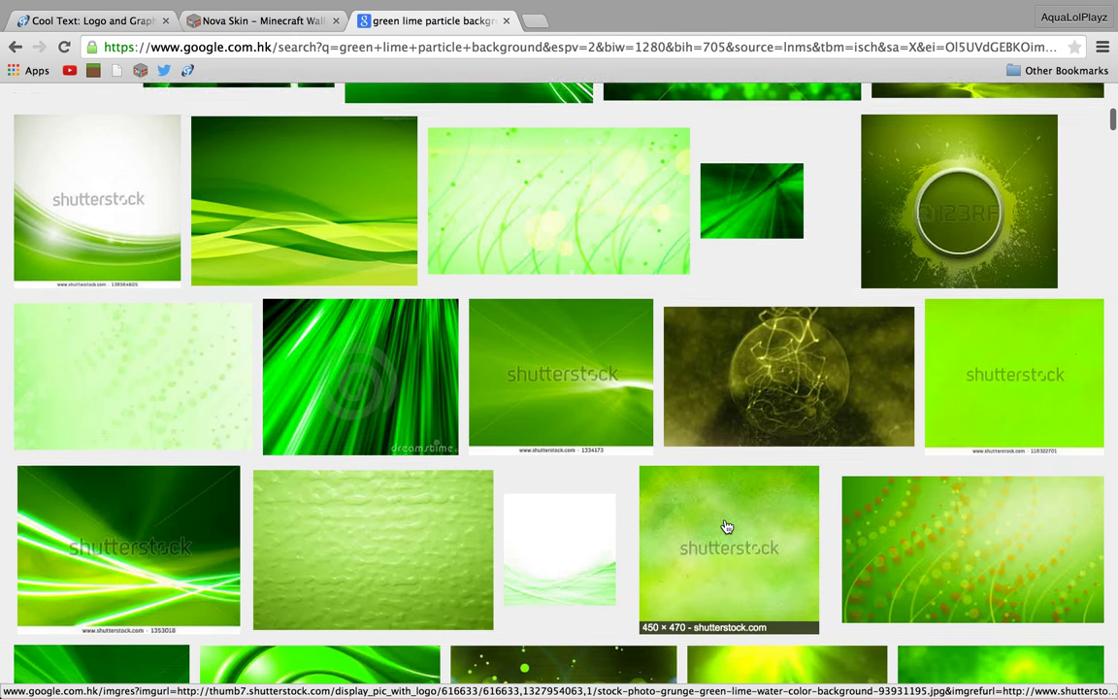
{"action": "scroll", "coordinate": [726, 526], "scroll_direction": "down", "scroll_amount": 2}
{"action": "scroll", "coordinate": [726, 526], "scroll_direction": "down", "scroll_amount": 1}
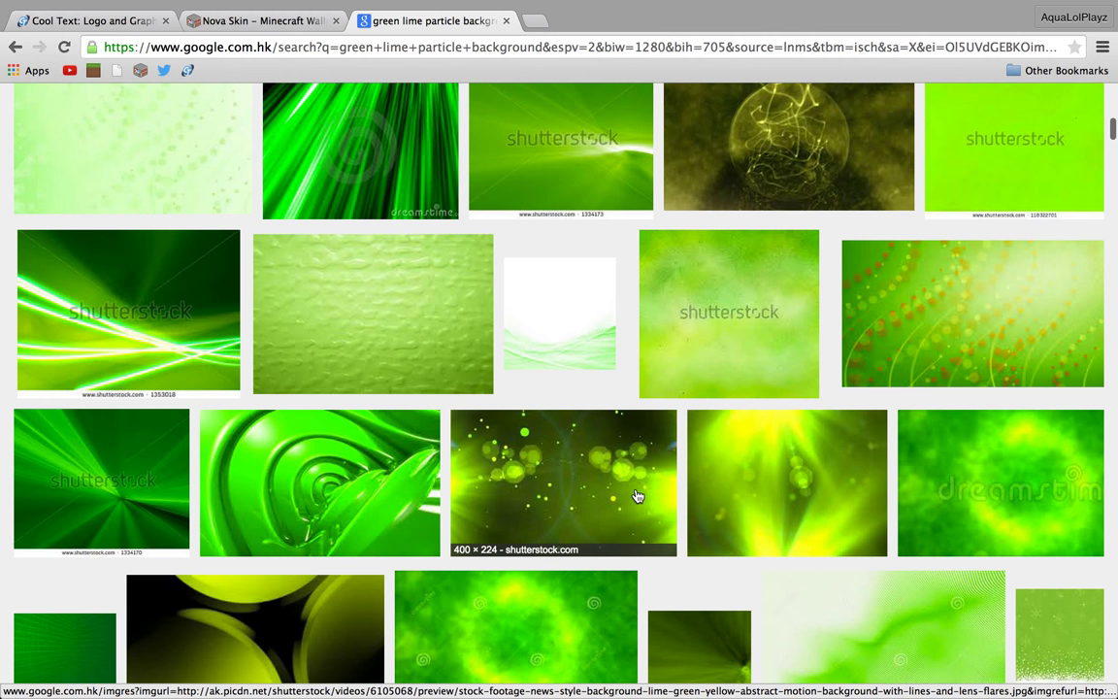
{"action": "scroll", "coordinate": [148, 471], "scroll_direction": "down", "scroll_amount": 2}
{"action": "scroll", "coordinate": [148, 470], "scroll_direction": "down", "scroll_amount": 3}
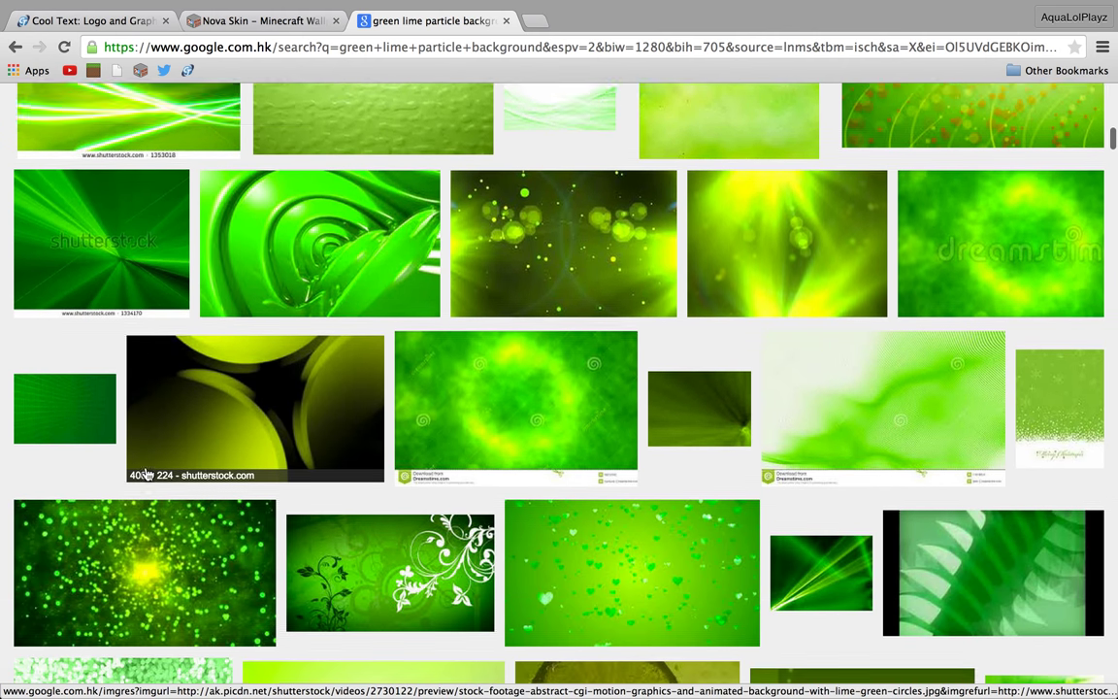
{"action": "scroll", "coordinate": [148, 473], "scroll_direction": "down", "scroll_amount": 3}
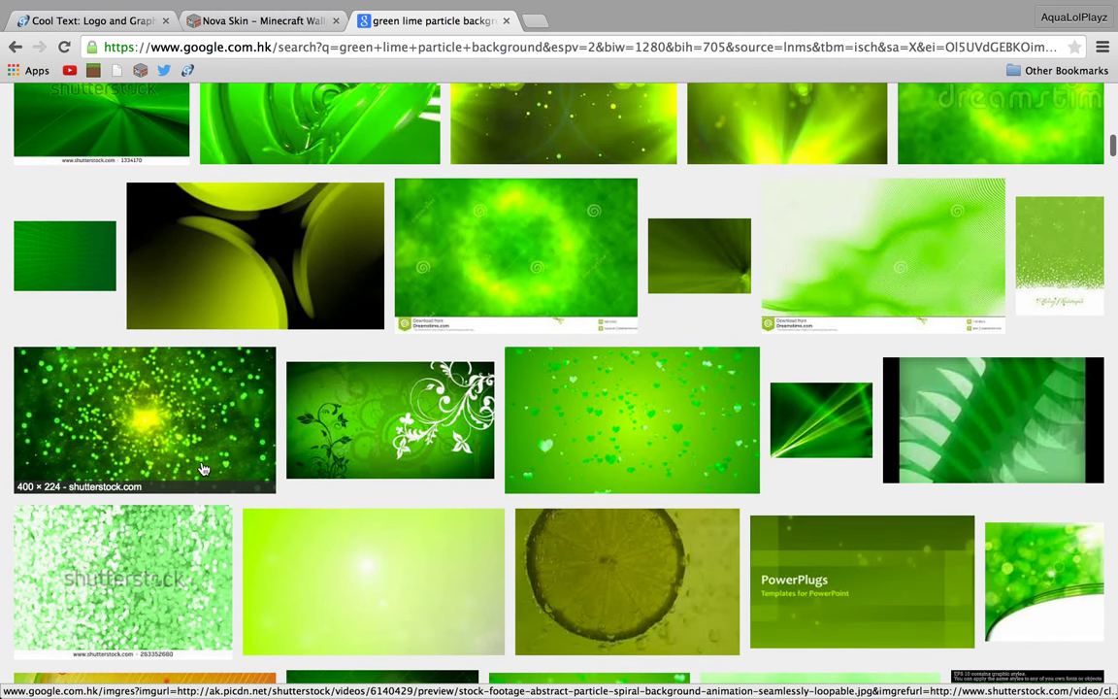
{"action": "scroll", "coordinate": [202, 469], "scroll_direction": "down", "scroll_amount": 2}
{"action": "scroll", "coordinate": [203, 470], "scroll_direction": "down", "scroll_amount": 1}
{"action": "scroll", "coordinate": [203, 469], "scroll_direction": "down", "scroll_amount": 1}
{"action": "scroll", "coordinate": [203, 470], "scroll_direction": "down", "scroll_amount": 2}
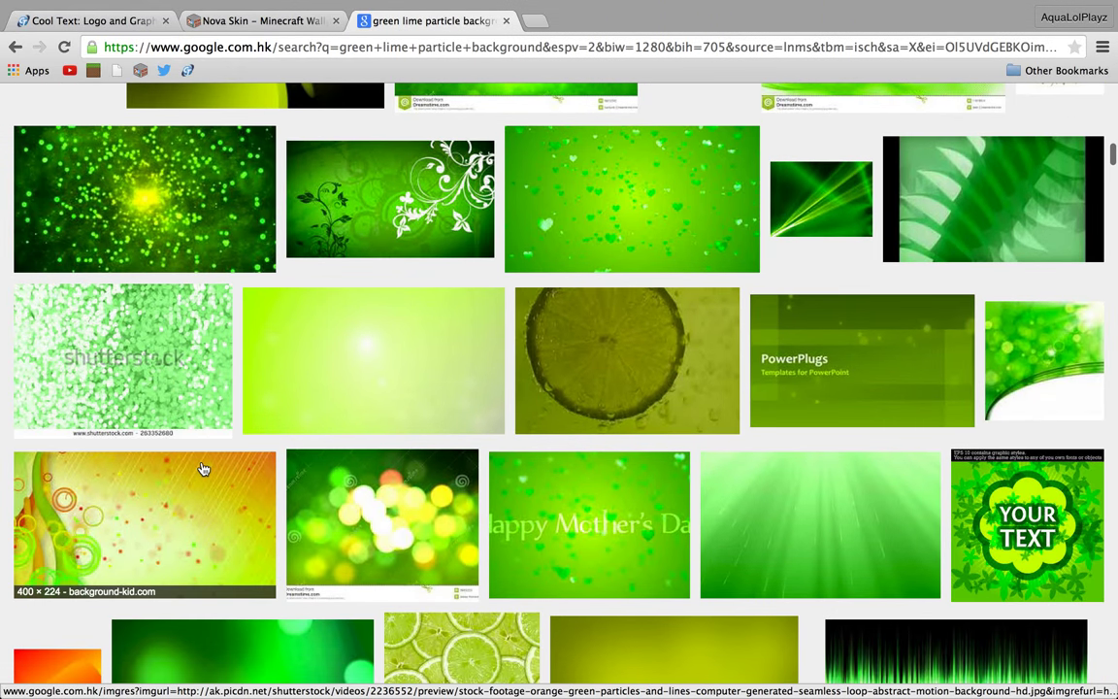
{"action": "scroll", "coordinate": [203, 470], "scroll_direction": "up", "scroll_amount": 1}
{"action": "scroll", "coordinate": [203, 470], "scroll_direction": "up", "scroll_amount": 2}
{"action": "scroll", "coordinate": [203, 470], "scroll_direction": "up", "scroll_amount": 5}
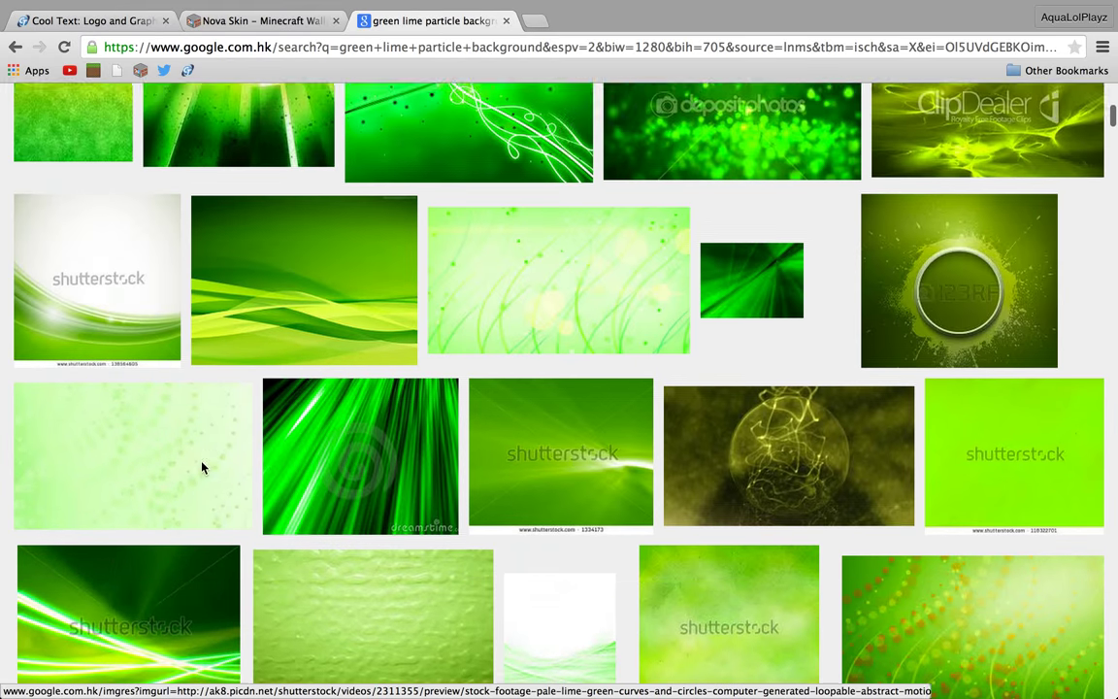
{"action": "scroll", "coordinate": [203, 470], "scroll_direction": "up", "scroll_amount": 2}
{"action": "scroll", "coordinate": [203, 469], "scroll_direction": "up", "scroll_amount": 6}
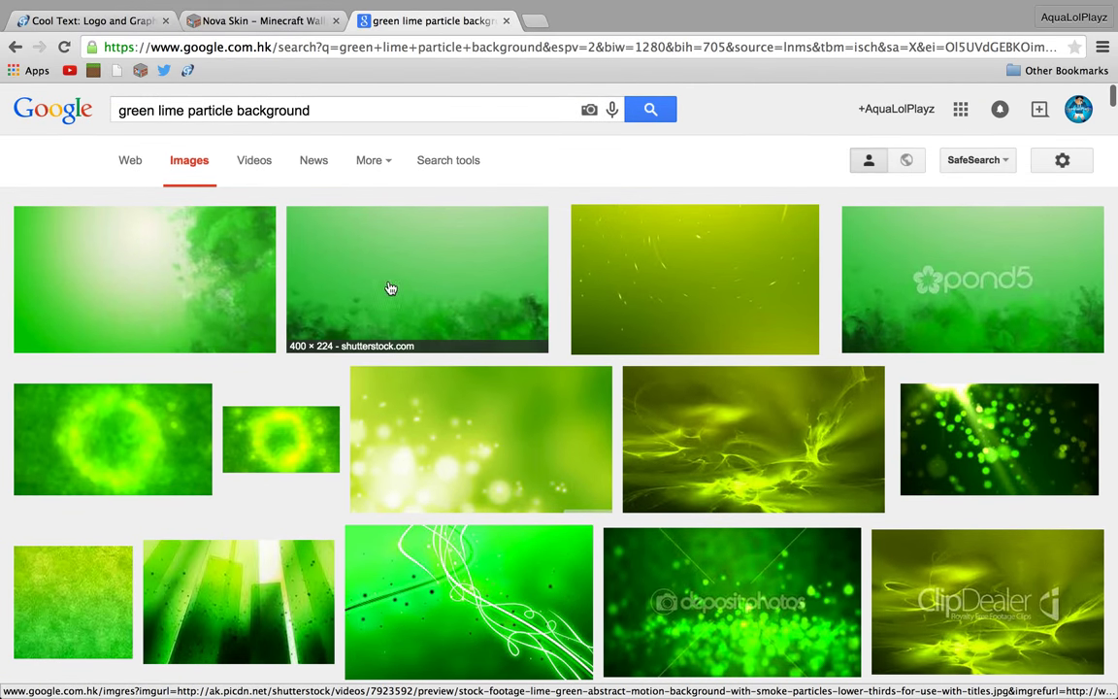
- Preview the green ring, Lime Green Abstract Motion and smoky green images
{"action": "left_click", "coordinate": [118, 456]}
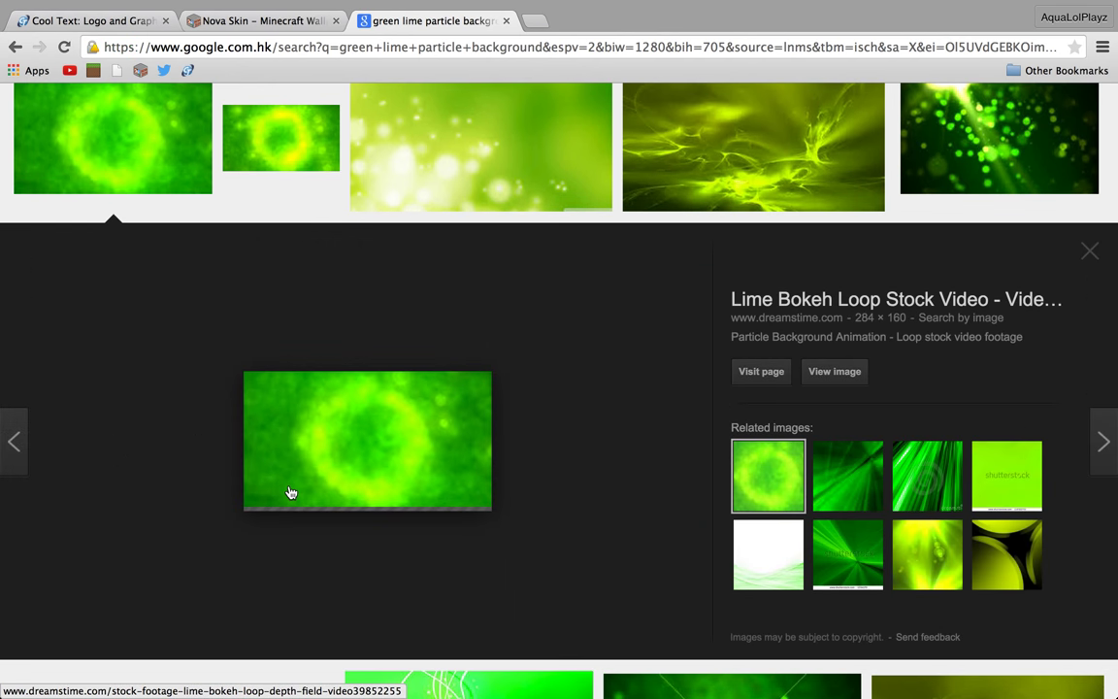
{"action": "scroll", "coordinate": [408, 405], "scroll_direction": "up", "scroll_amount": 3}
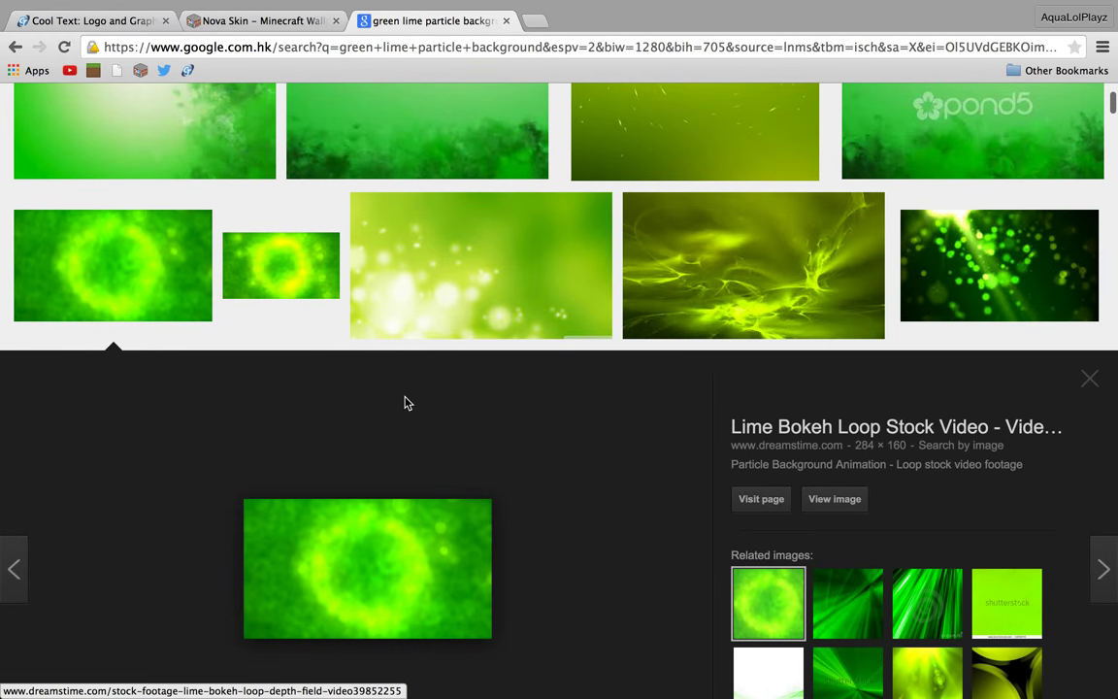
{"action": "scroll", "coordinate": [402, 417], "scroll_direction": "up", "scroll_amount": 2}
{"action": "scroll", "coordinate": [427, 340], "scroll_direction": "up", "scroll_amount": 2}
{"action": "left_click", "coordinate": [442, 259]}
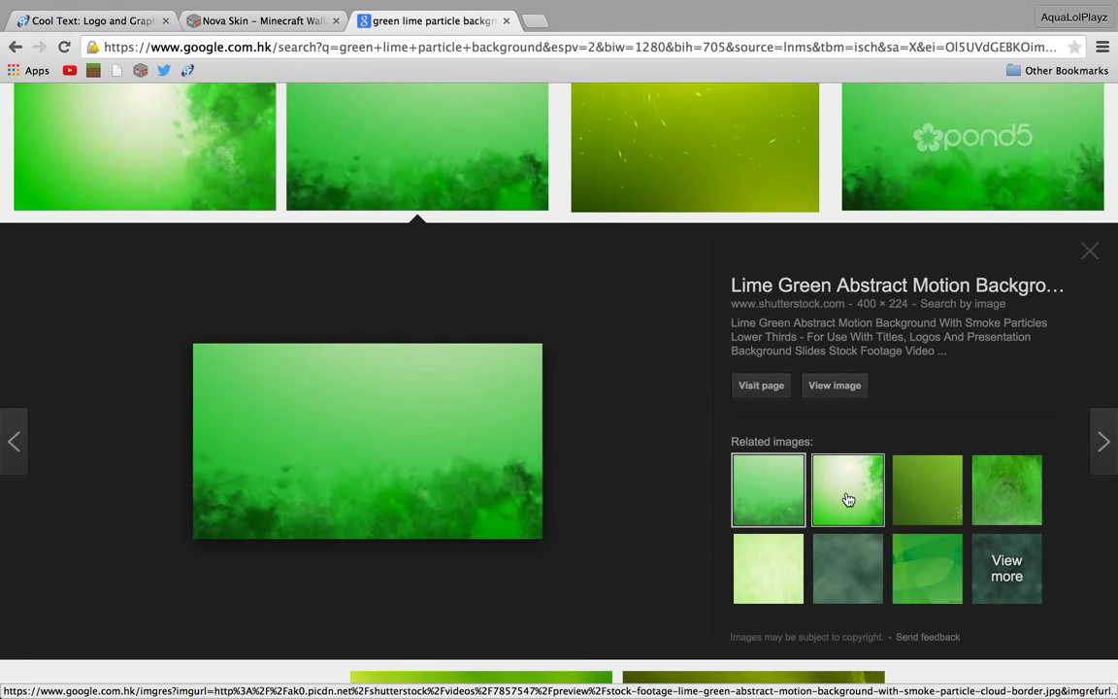
{"action": "scroll", "coordinate": [402, 516], "scroll_direction": "up", "scroll_amount": 3}
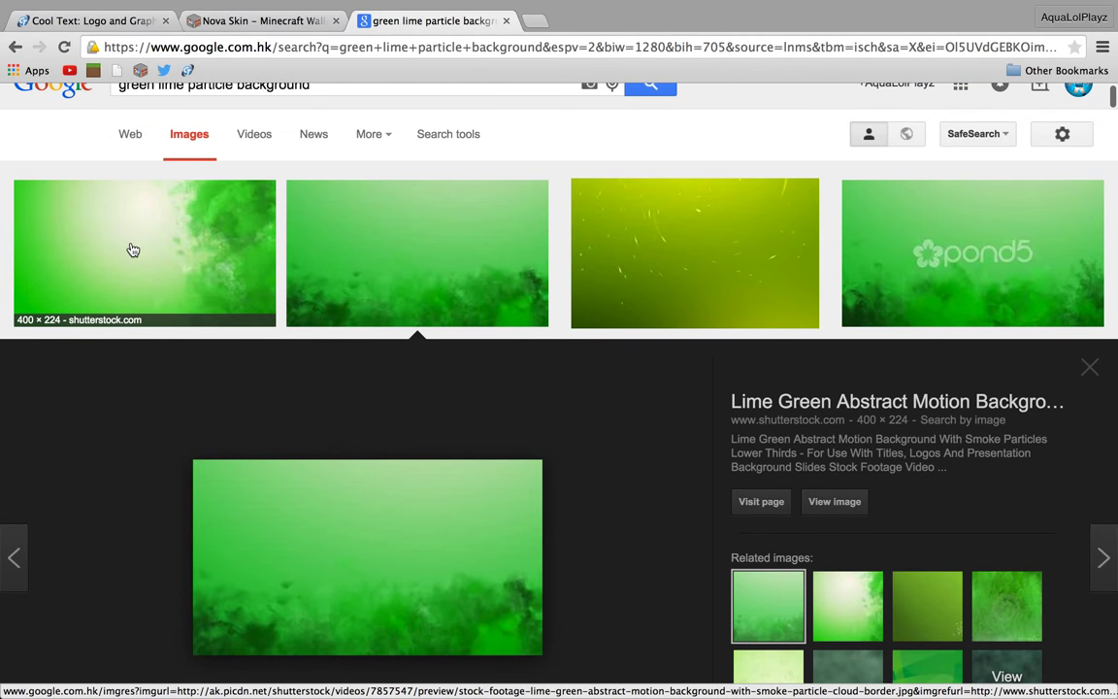
{"action": "left_click", "coordinate": [132, 253]}
{"action": "scroll", "coordinate": [130, 250], "scroll_direction": "down", "scroll_amount": 1}
{"action": "scroll", "coordinate": [130, 250], "scroll_direction": "down", "scroll_amount": 2}
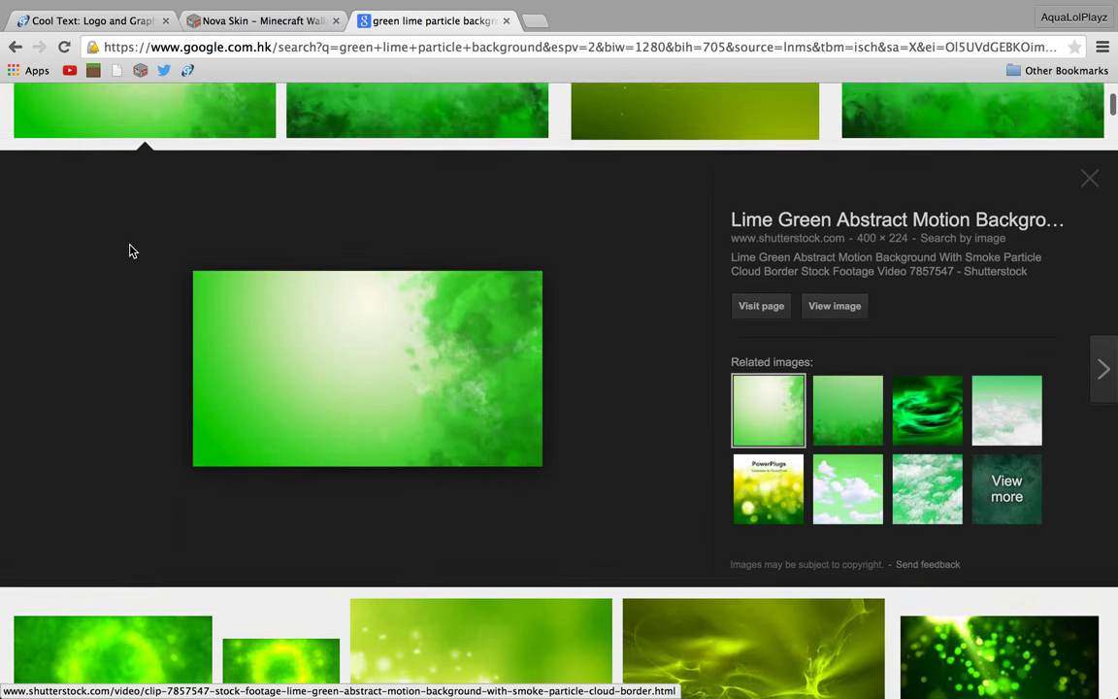
{"action": "scroll", "coordinate": [133, 340], "scroll_direction": "down", "scroll_amount": 4}
- Expand the Lime Bokeh Loop image and bring up its save options
{"action": "left_click", "coordinate": [139, 476]}
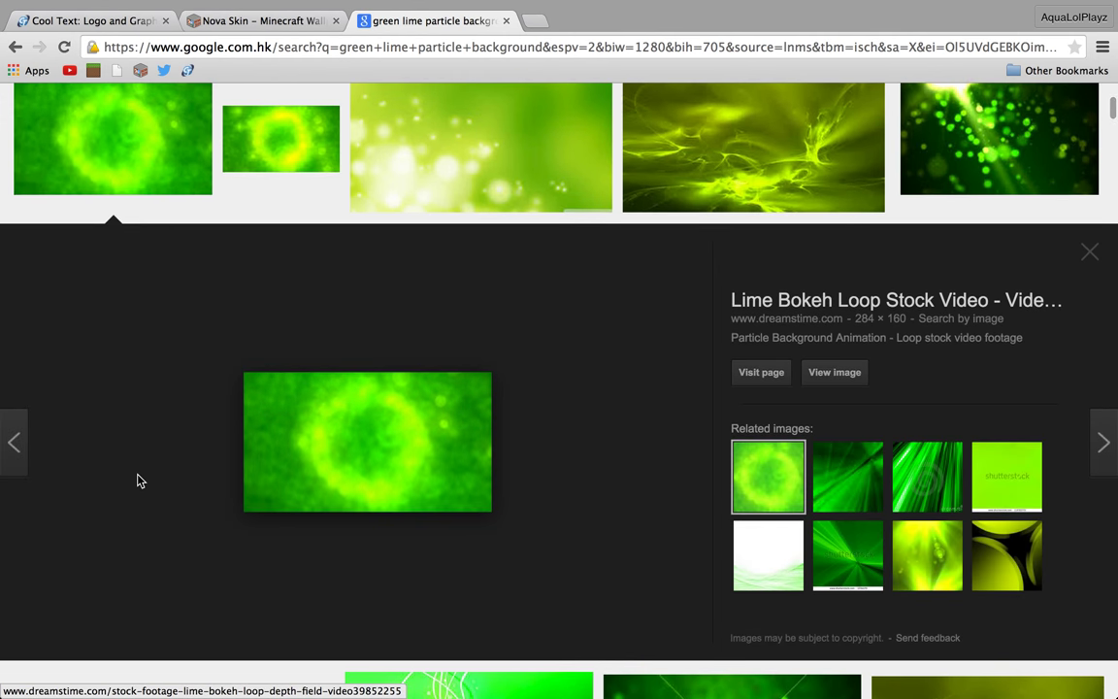
{"action": "scroll", "coordinate": [138, 480], "scroll_direction": "up", "scroll_amount": 4}
{"action": "scroll", "coordinate": [138, 481], "scroll_direction": "up", "scroll_amount": 2}
{"action": "scroll", "coordinate": [138, 481], "scroll_direction": "down", "scroll_amount": 3}
{"action": "scroll", "coordinate": [138, 480], "scroll_direction": "down", "scroll_amount": 1}
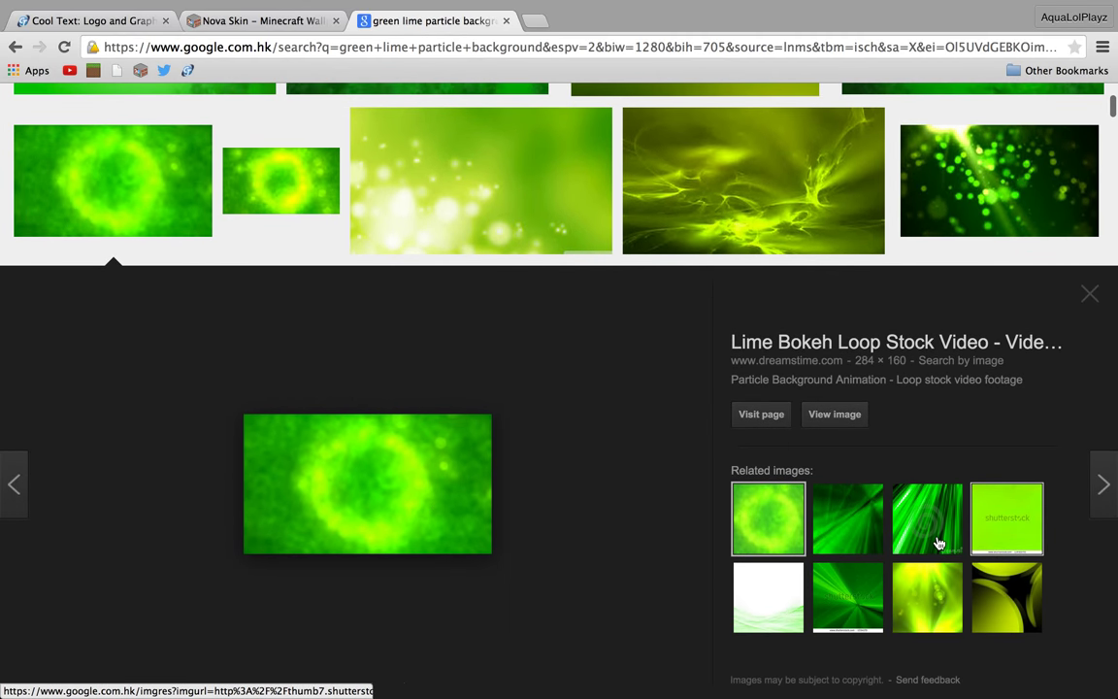
{"action": "right_click", "coordinate": [394, 468]}
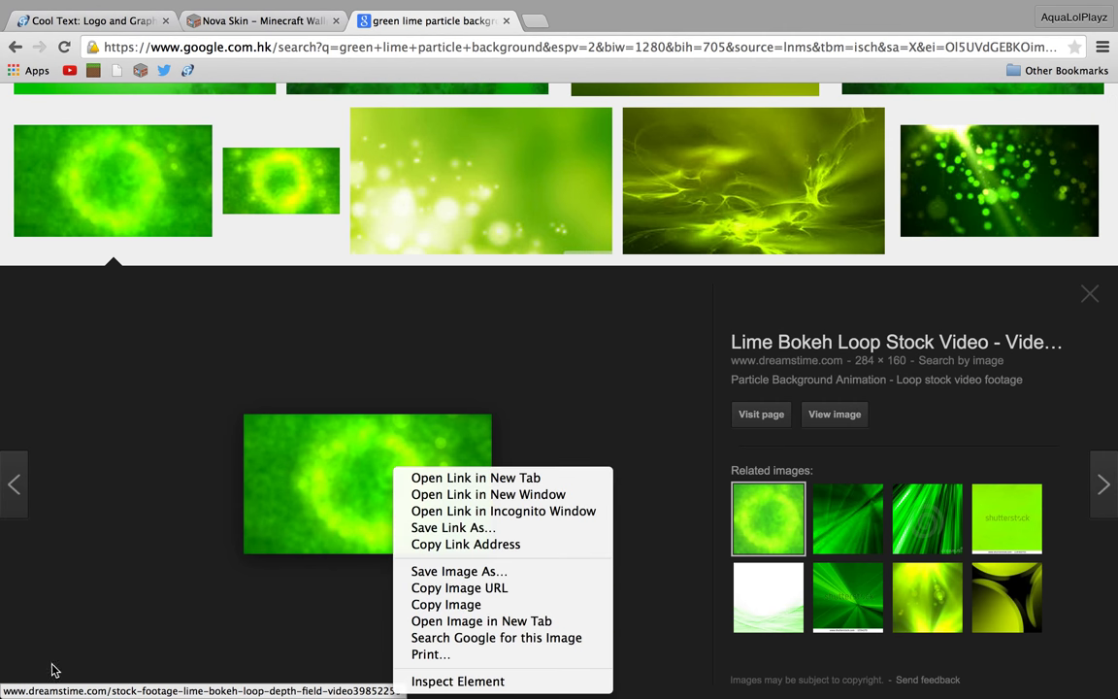
- Drag the Lime Bokeh image from Chrome onto the desktop and open it in PhotoPad
{"action": "left_click", "coordinate": [194, 565]}
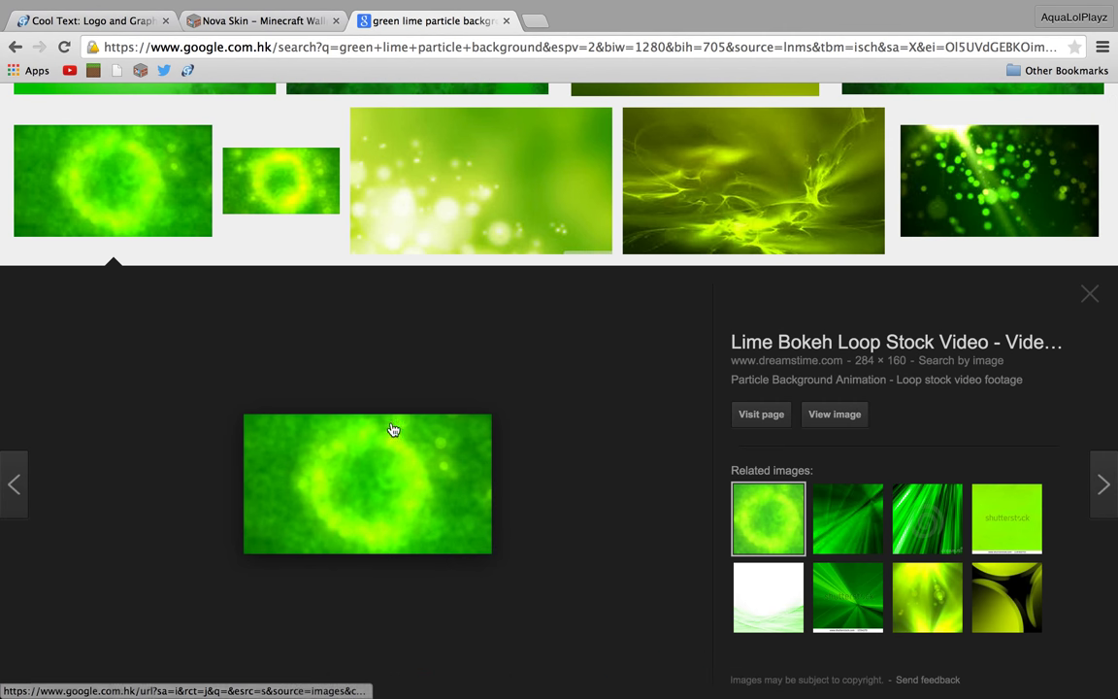
{"action": "left_click_drag", "start_coordinate": [325, 495], "coordinate": [2, 660]}
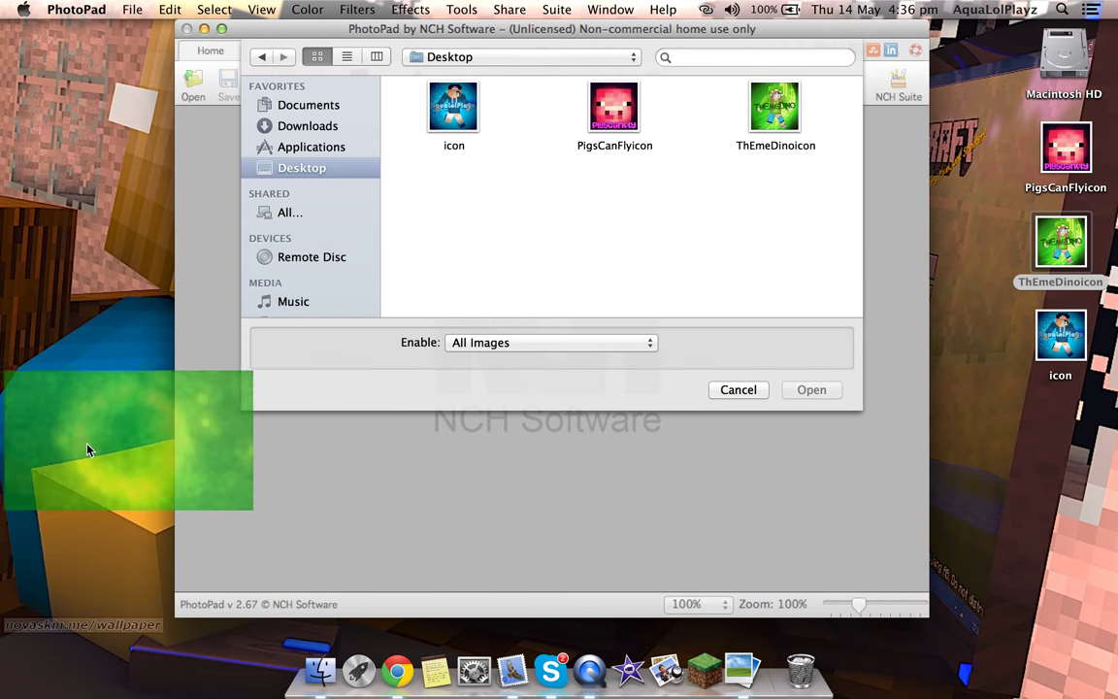
{"action": "left_click_drag", "start_coordinate": [2, 660], "coordinate": [96, 446]}
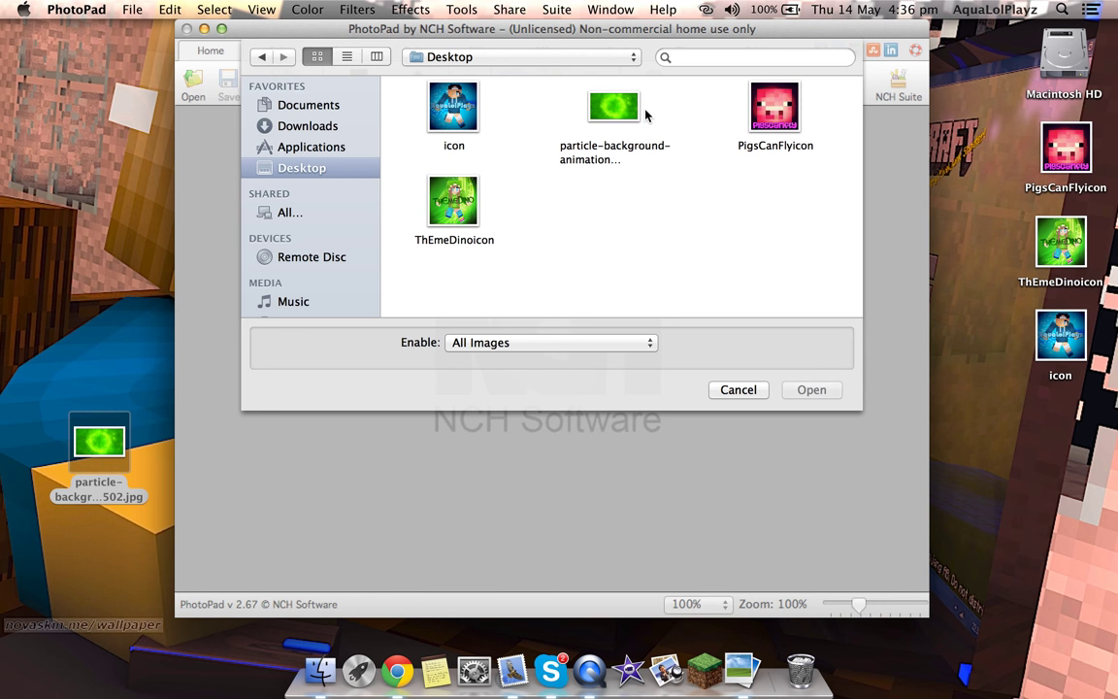
{"action": "double_click", "coordinate": [615, 109]}
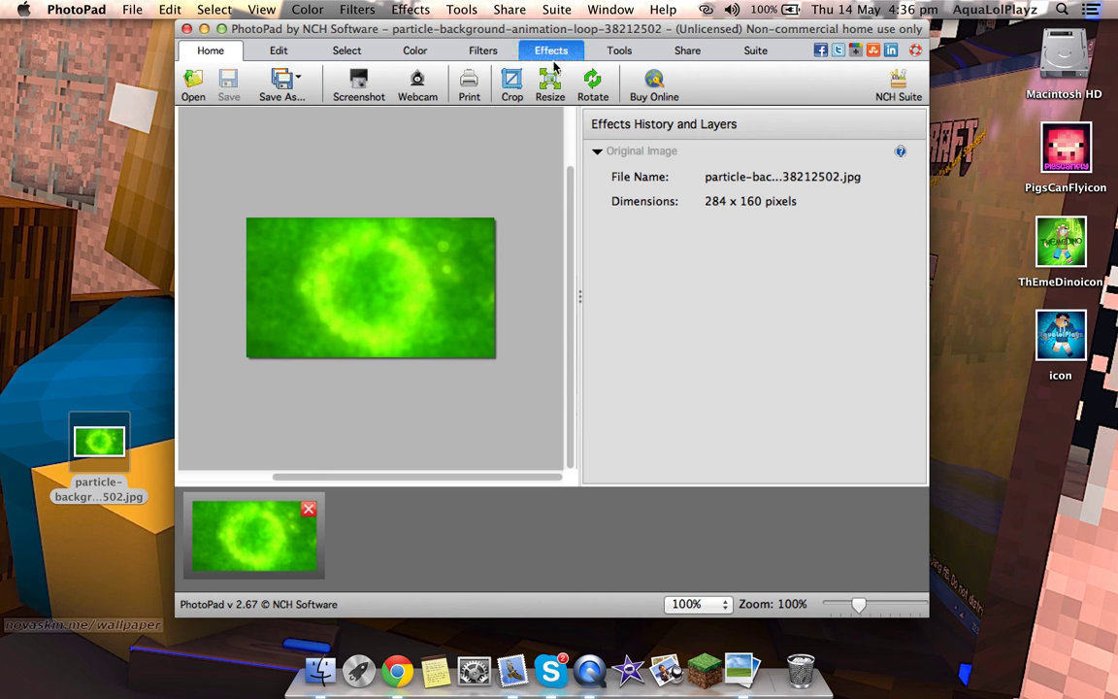
{"action": "left_click", "coordinate": [551, 83]}
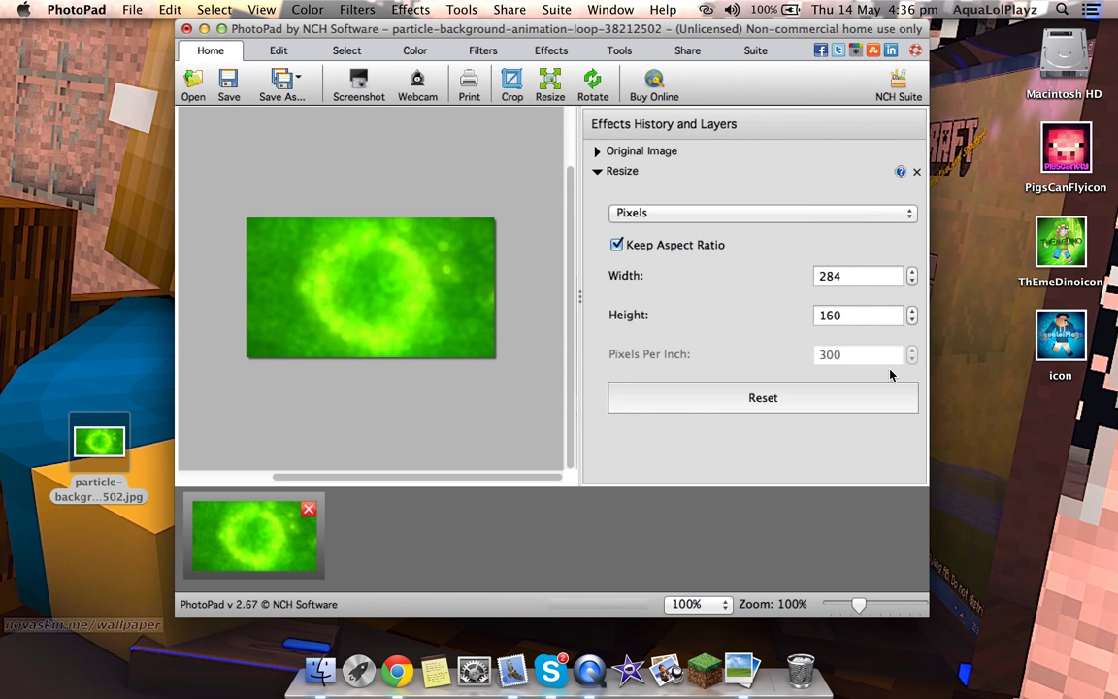
{"action": "left_click", "coordinate": [872, 277]}
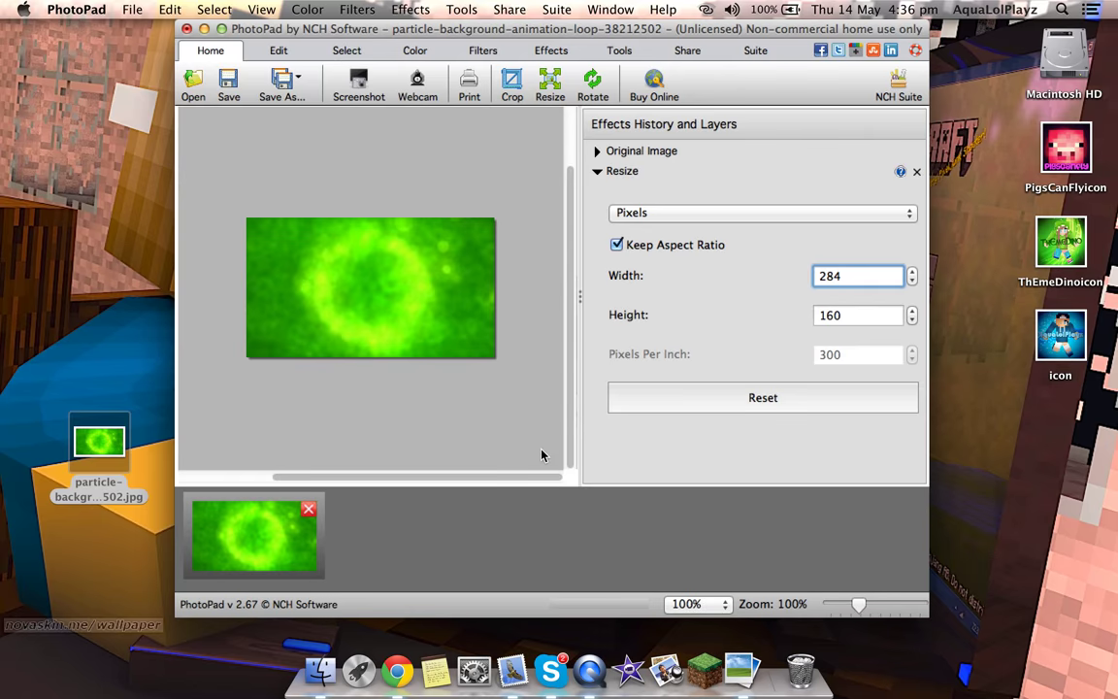
{"action": "key", "text": "ctrl+Right"}
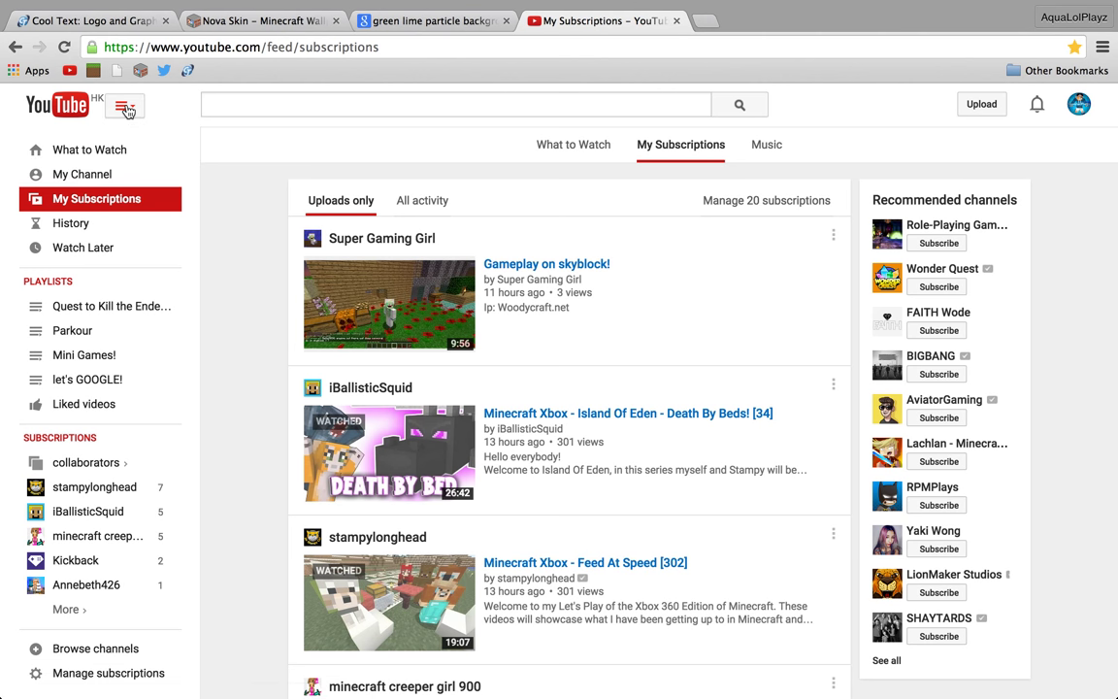
- Open Edit channel art from My Channel's banner, showing the 2560×1440 recommendation
{"action": "left_click", "coordinate": [120, 155]}
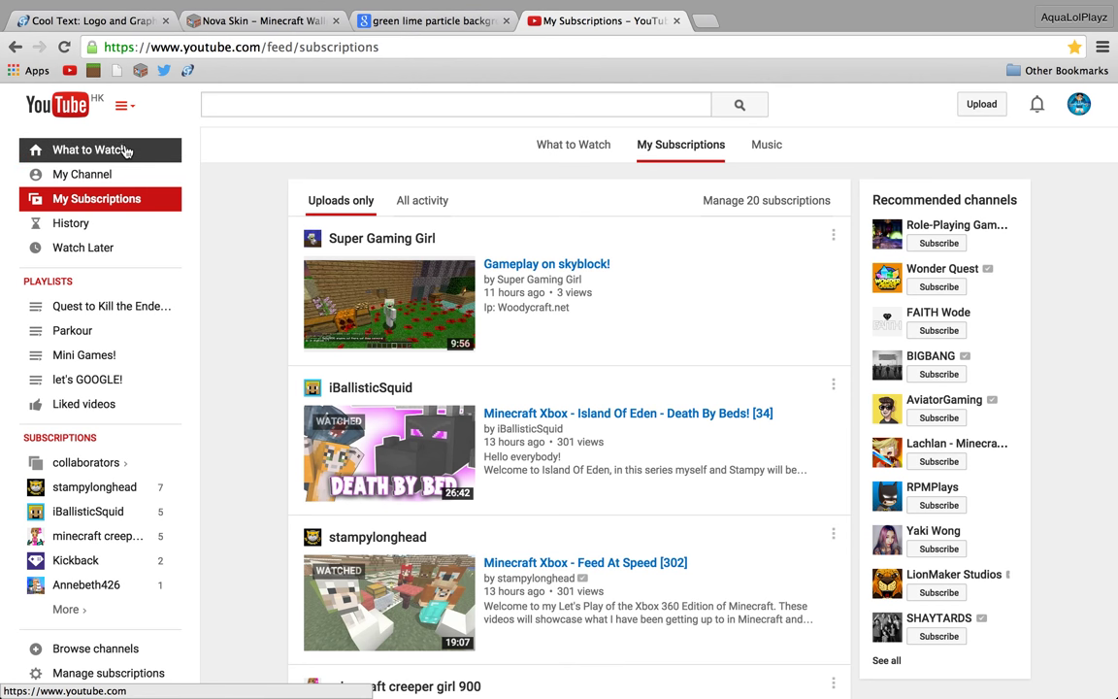
{"action": "left_click", "coordinate": [55, 184]}
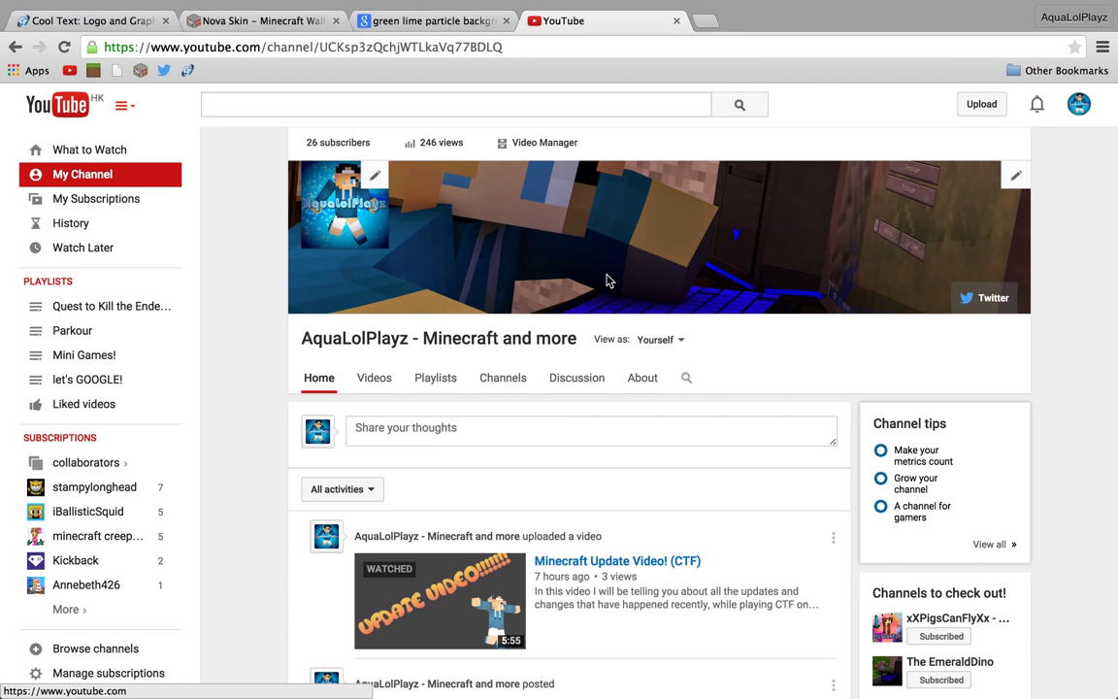
{"action": "left_click", "coordinate": [1017, 184]}
{"action": "left_click", "coordinate": [978, 227]}
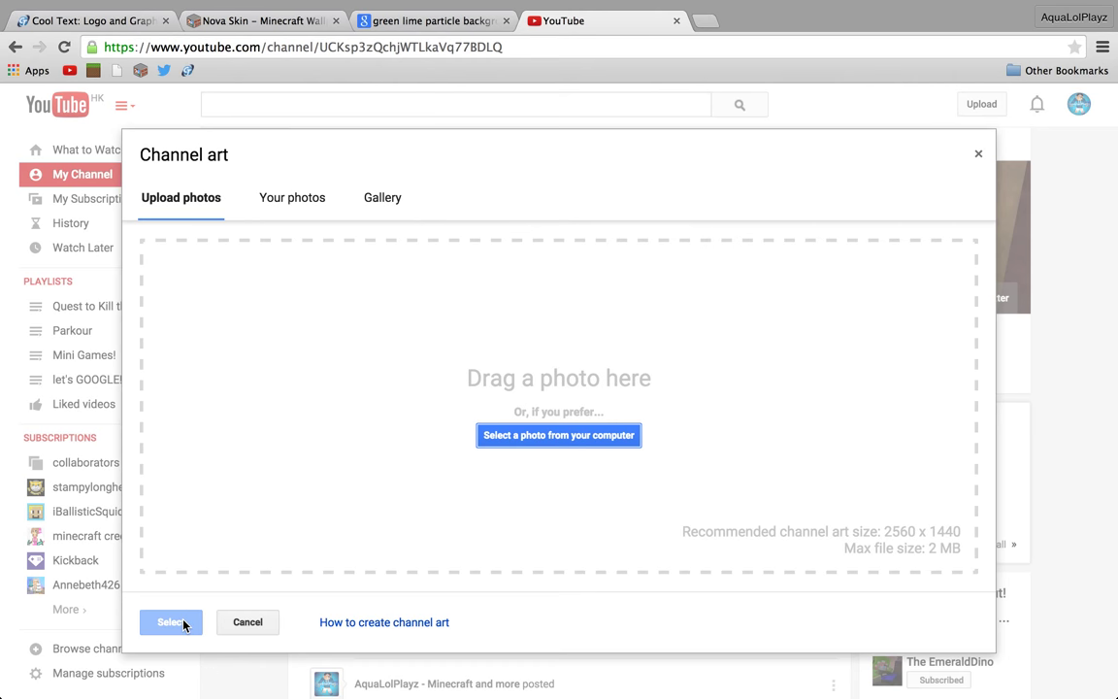
{"action": "key", "text": "ctrl+Left"}
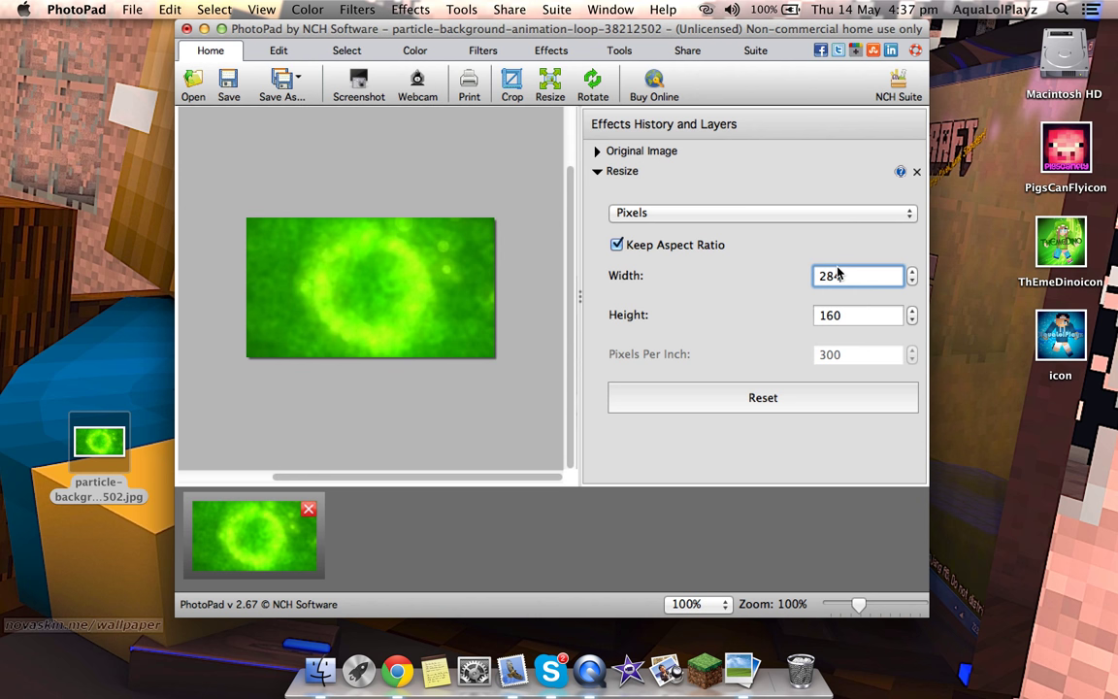
- Try width and height values against YouTube's recommended 2560×1440 channel art size
{"action": "key", "text": "BackSpace"}
{"action": "key", "text": "BackSpace"}
{"action": "type", "text": "5"}
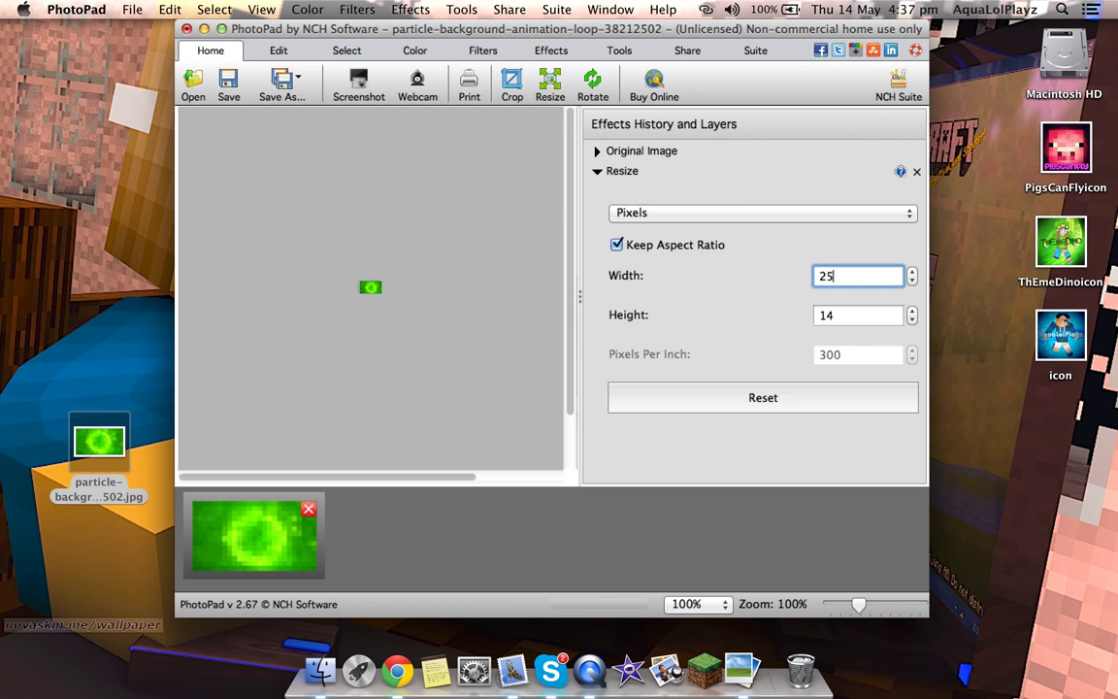
{"action": "type", "text": "6"}
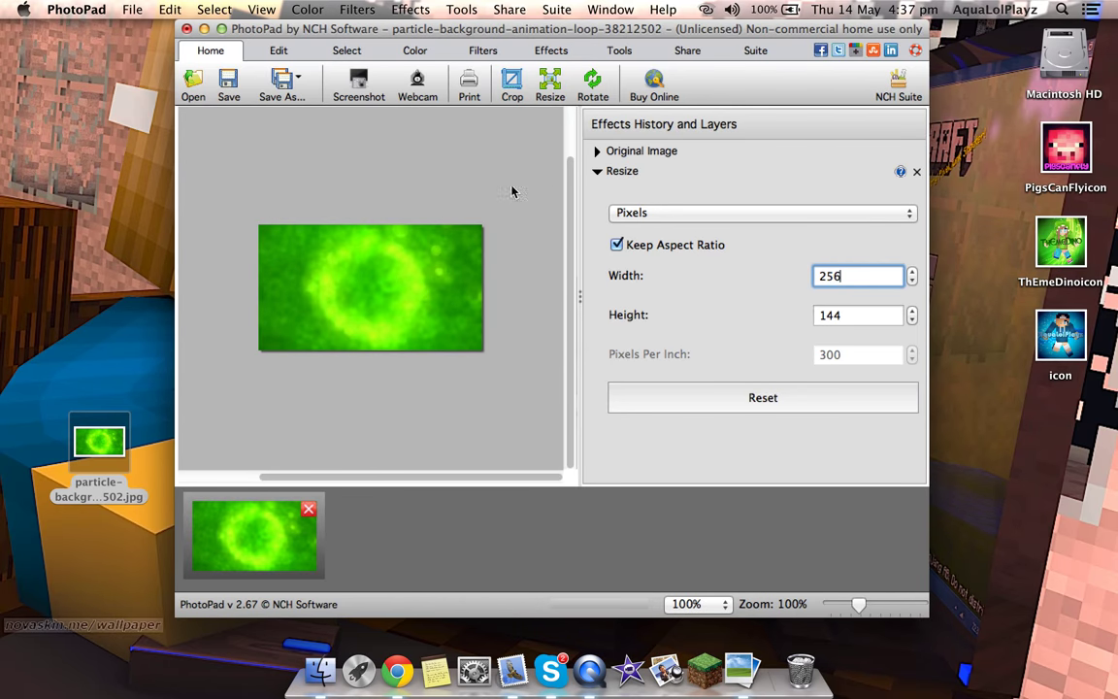
{"action": "key", "text": "ctrl+Right"}
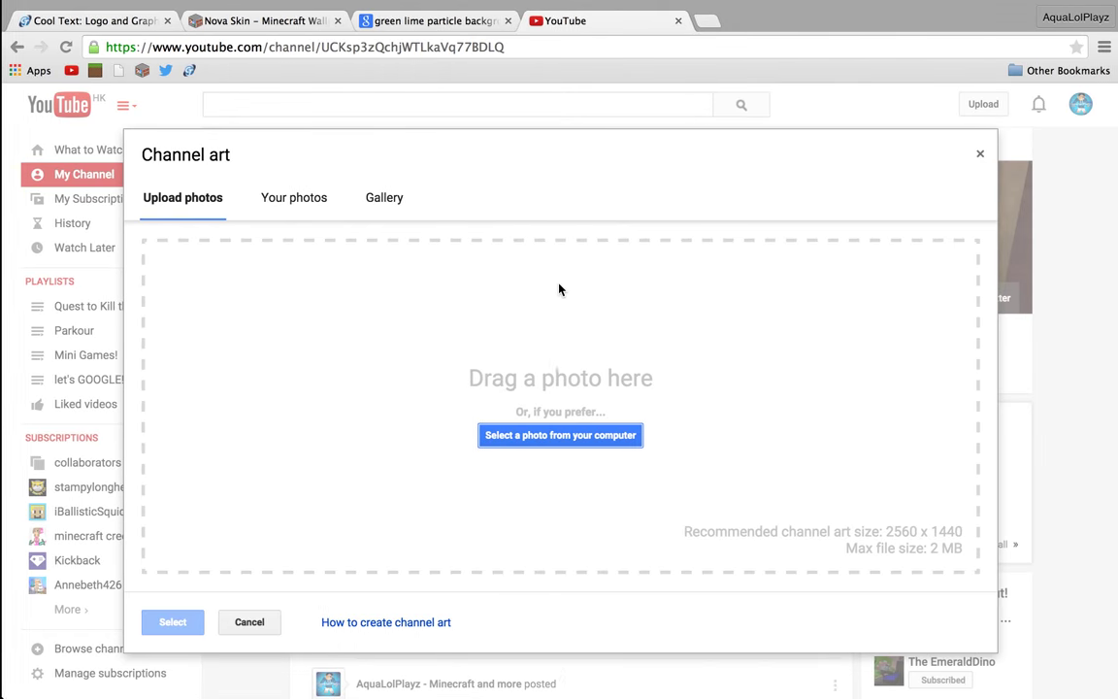
{"action": "key", "text": "ctrl+Left"}
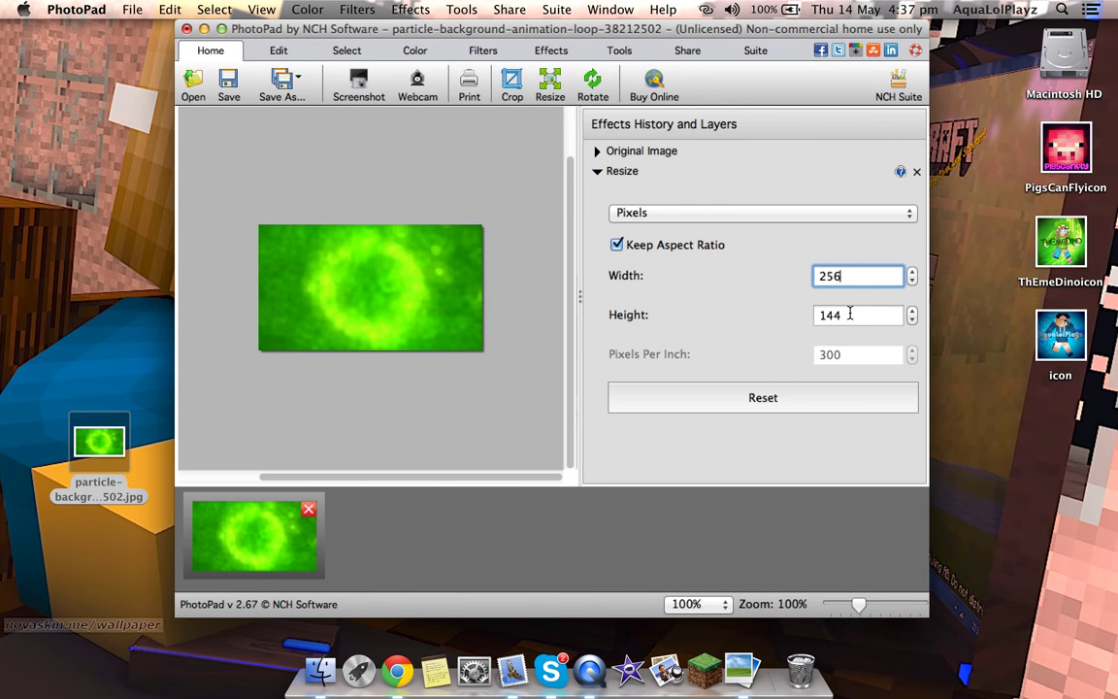
{"action": "left_click", "coordinate": [849, 314]}
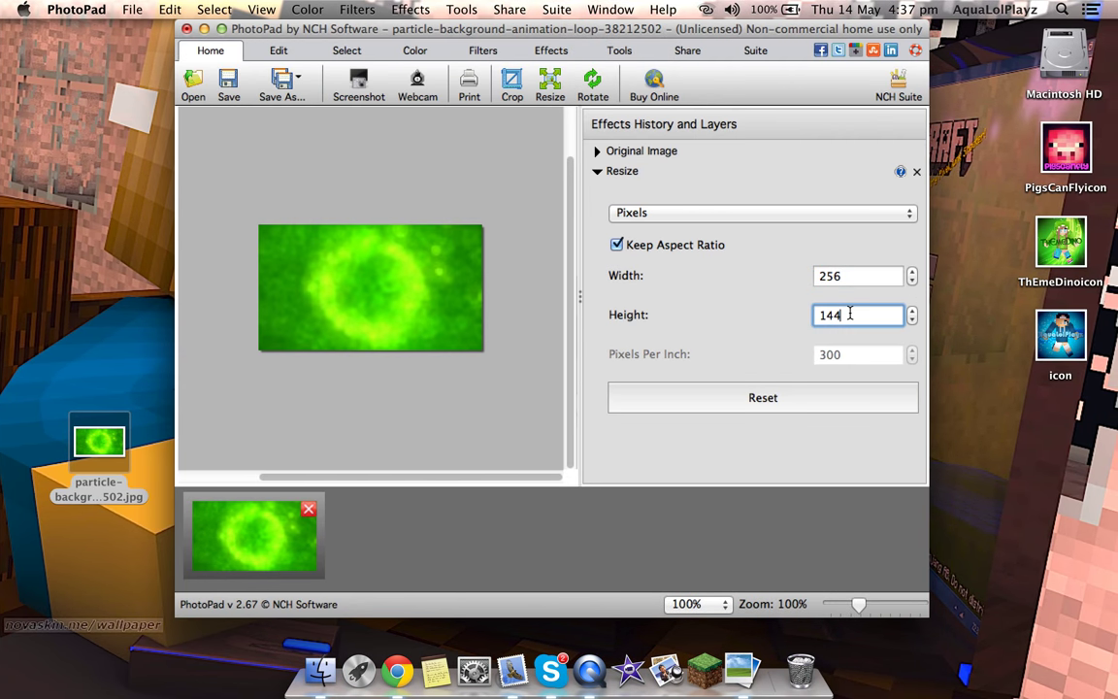
{"action": "type", "text": "0"}
{"action": "key", "text": "ctrl+Right"}
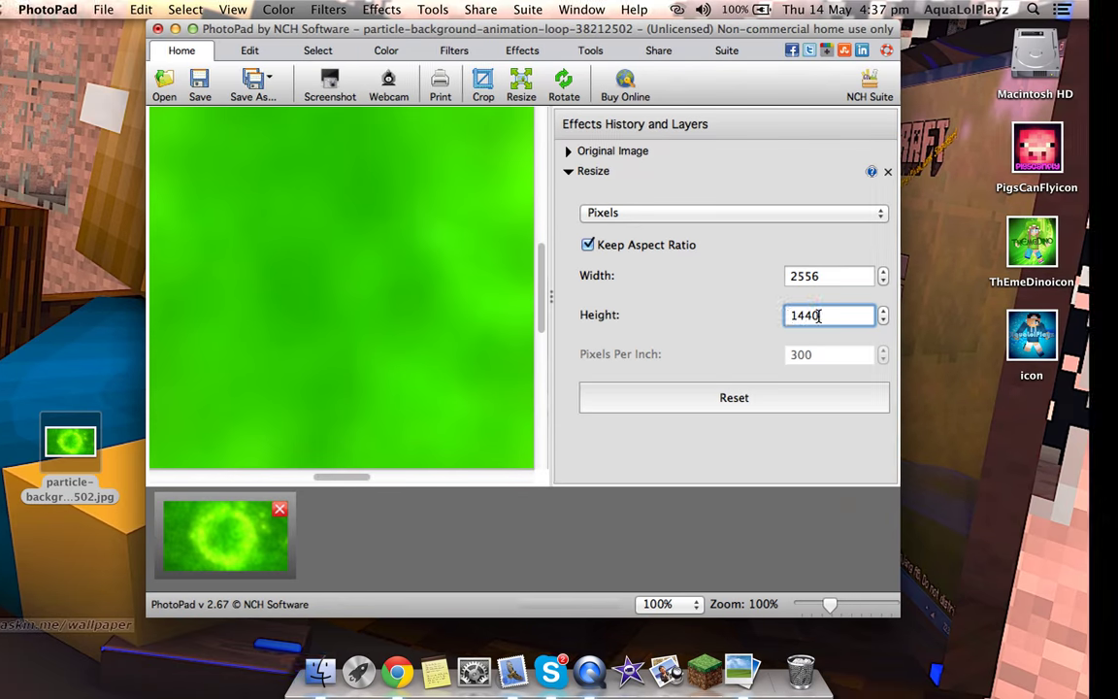
{"action": "key", "text": "ctrl+Left"}
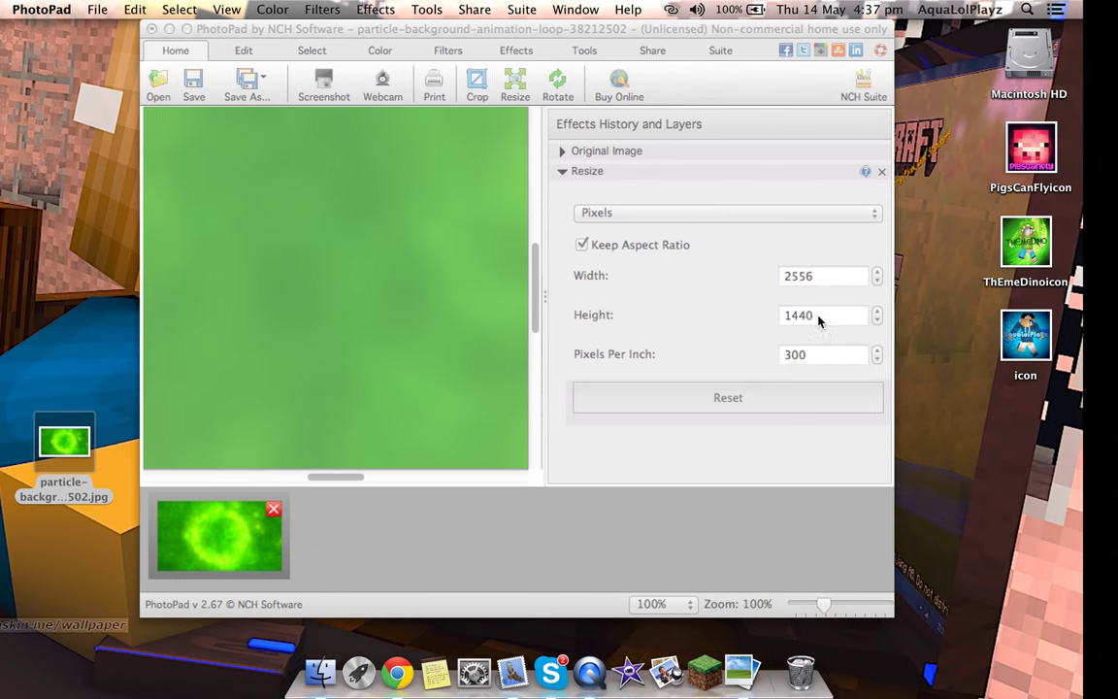
- Set the width to 2560 for a 2560×1442 image and zoom out to view it
{"action": "left_click", "coordinate": [854, 275]}
{"action": "key", "text": "BackSpace"}
{"action": "key", "text": "BackSpace"}
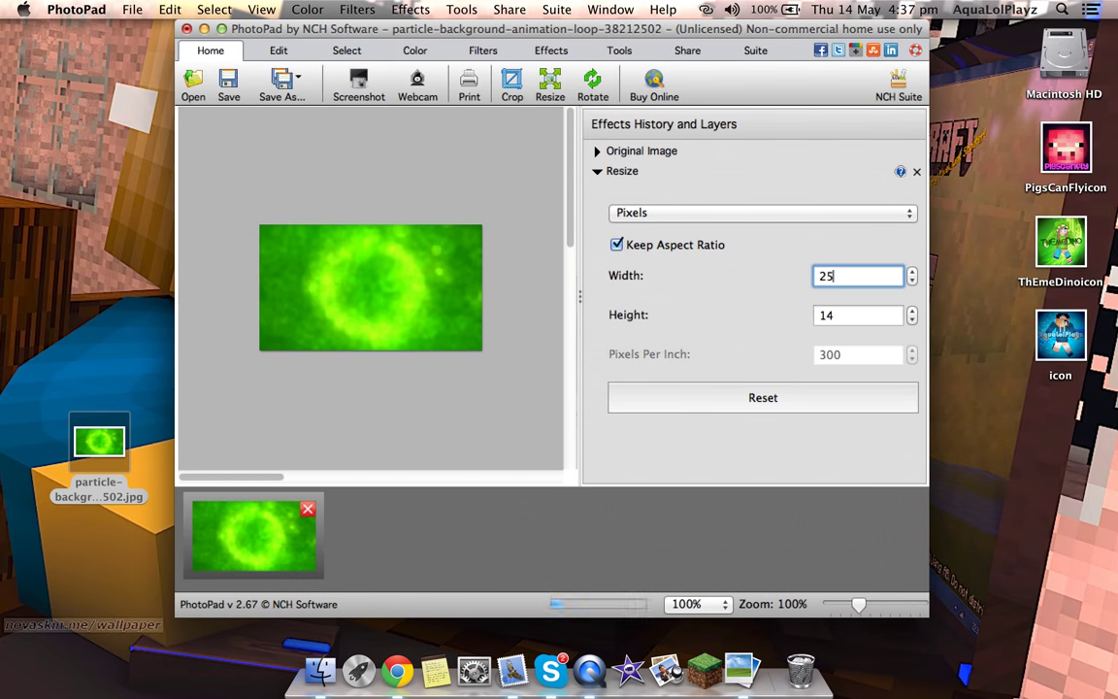
{"action": "type", "text": "6"}
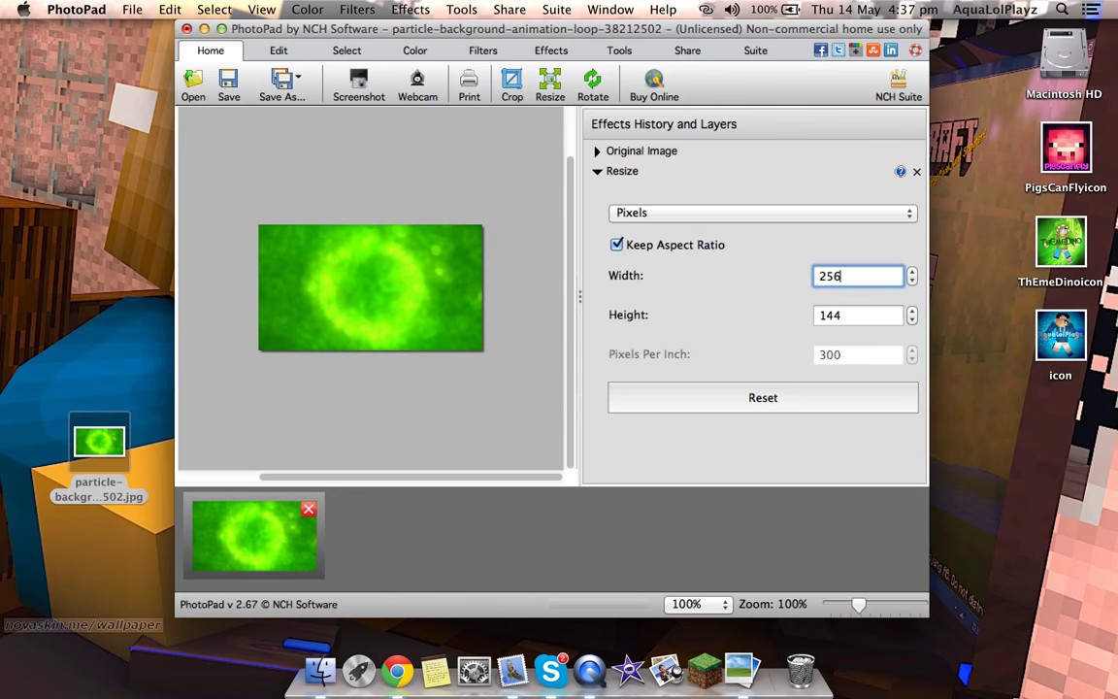
{"action": "type", "text": "0"}
{"action": "key", "text": "ctrl+Right"}
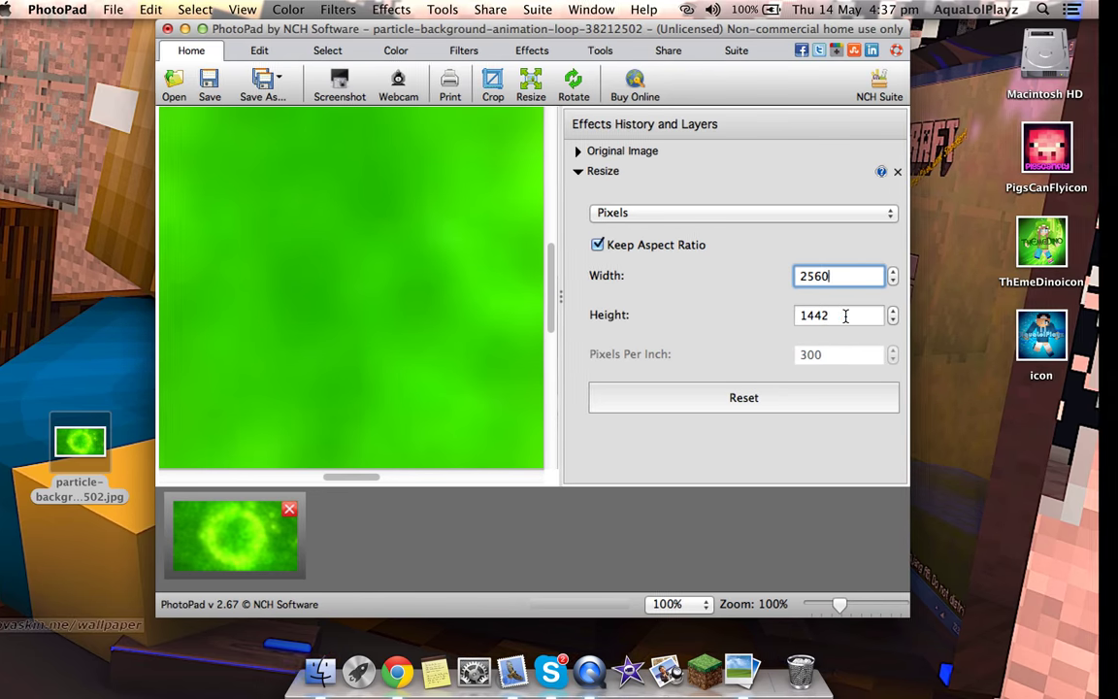
{"action": "key", "text": "ctrl+Left"}
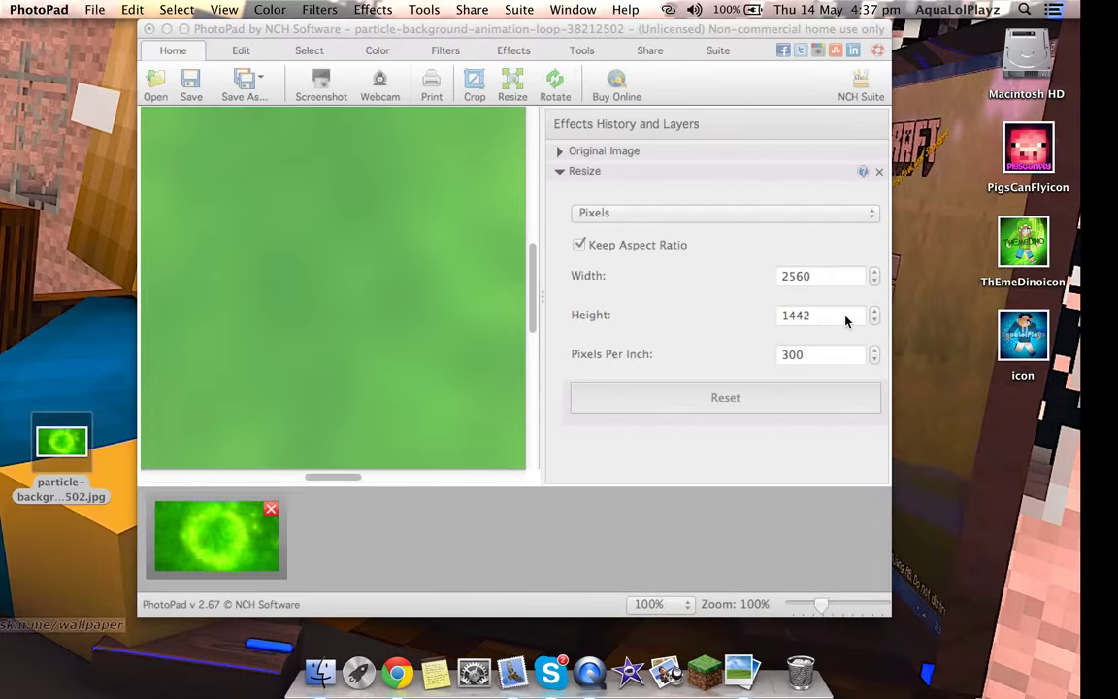
{"action": "scroll", "coordinate": [412, 377], "scroll_direction": "down", "scroll_amount": 3}
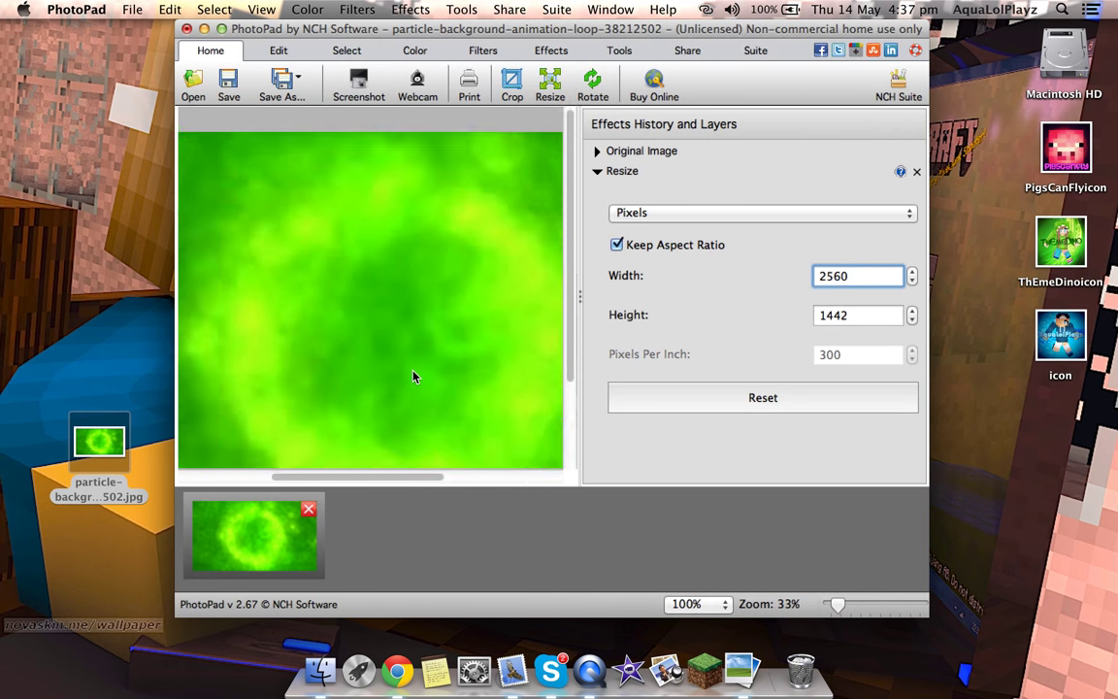
{"action": "scroll", "coordinate": [413, 376], "scroll_direction": "down", "scroll_amount": 2}
{"action": "scroll", "coordinate": [413, 376], "scroll_direction": "down", "scroll_amount": 2}
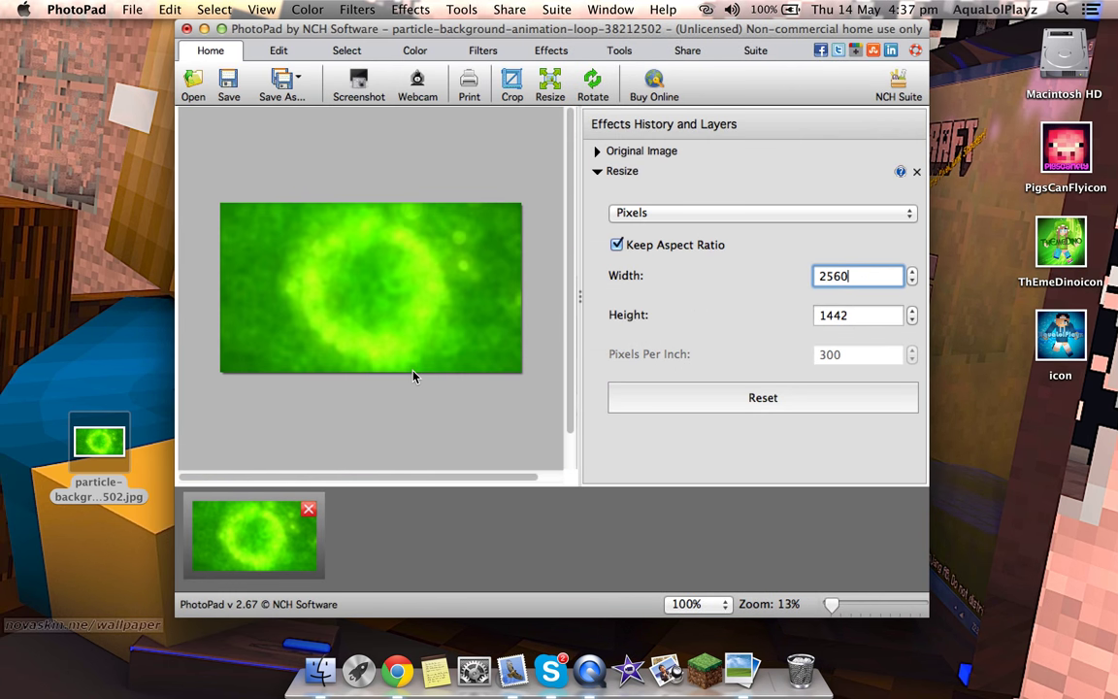
{"action": "left_click", "coordinate": [449, 329]}
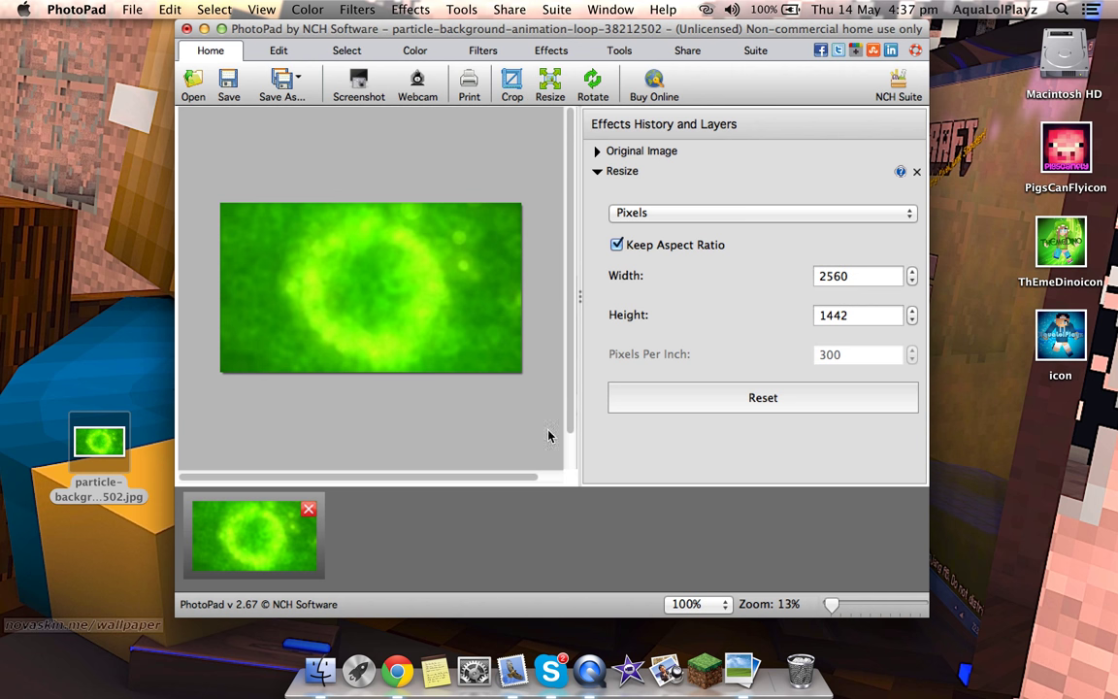
{"action": "left_click", "coordinate": [648, 213]}
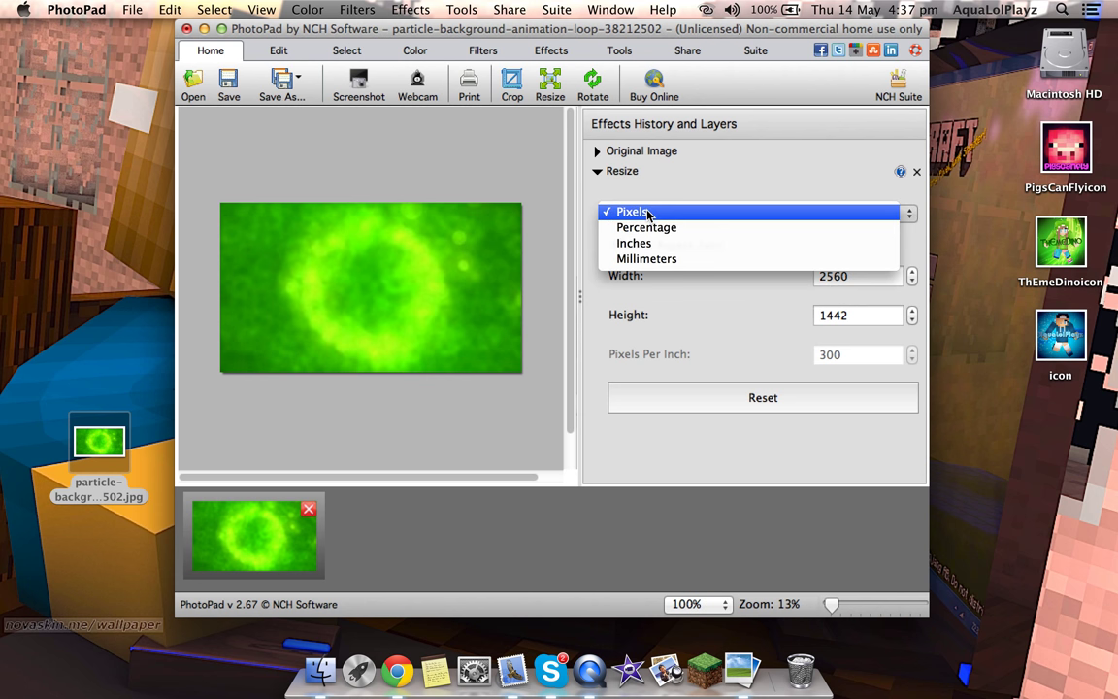
{"action": "left_click", "coordinate": [648, 212]}
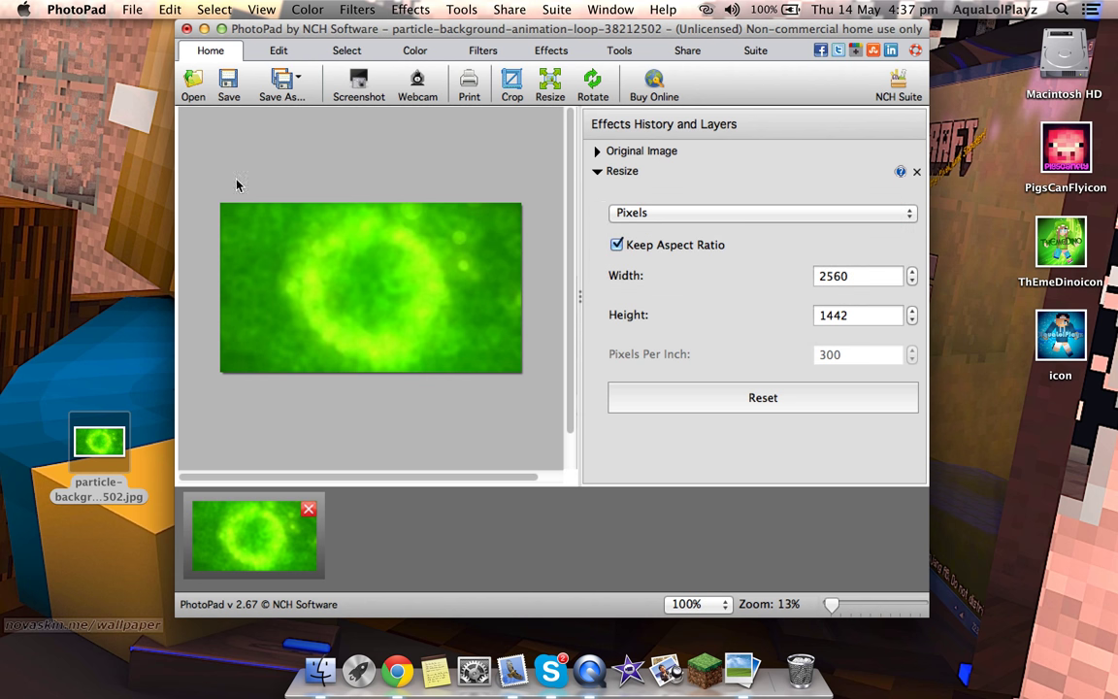
{"action": "scroll", "coordinate": [306, 282], "scroll_direction": "down", "scroll_amount": 1}
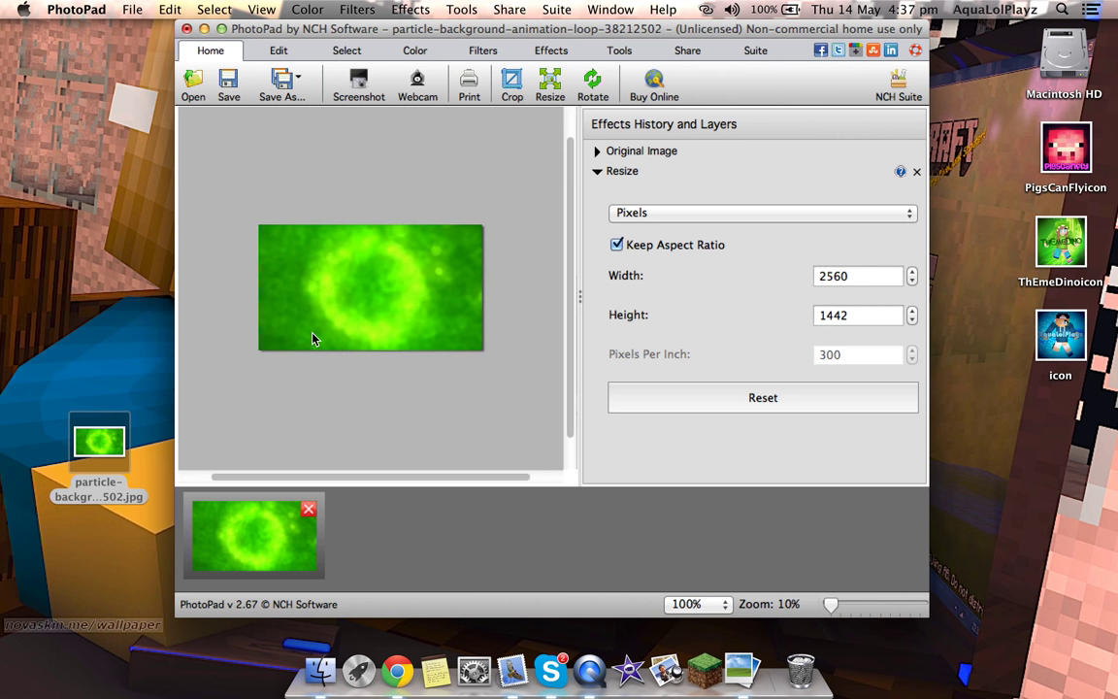
{"action": "scroll", "coordinate": [312, 338], "scroll_direction": "up", "scroll_amount": 10}
{"action": "scroll", "coordinate": [312, 338], "scroll_direction": "down", "scroll_amount": 4}
{"action": "scroll", "coordinate": [312, 338], "scroll_direction": "down", "scroll_amount": 5}
{"action": "scroll", "coordinate": [312, 338], "scroll_direction": "down", "scroll_amount": 1}
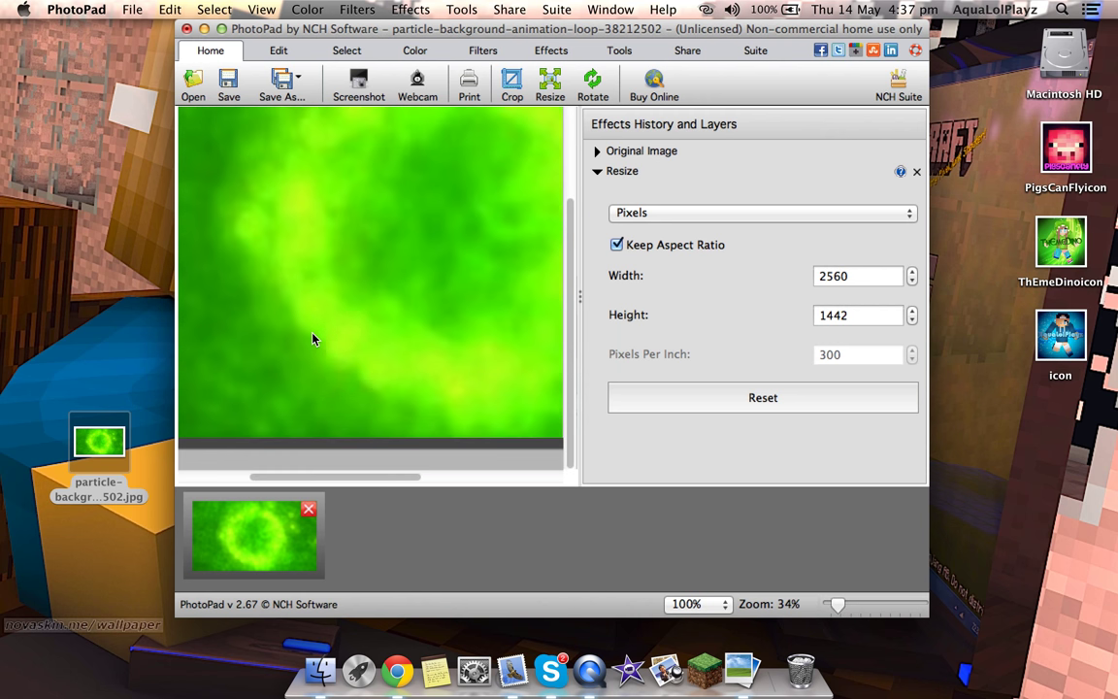
{"action": "scroll", "coordinate": [312, 337], "scroll_direction": "down", "scroll_amount": 1}
{"action": "scroll", "coordinate": [312, 338], "scroll_direction": "down", "scroll_amount": 1}
{"action": "scroll", "coordinate": [313, 338], "scroll_direction": "down", "scroll_amount": 1}
{"action": "scroll", "coordinate": [313, 338], "scroll_direction": "down", "scroll_amount": 1}
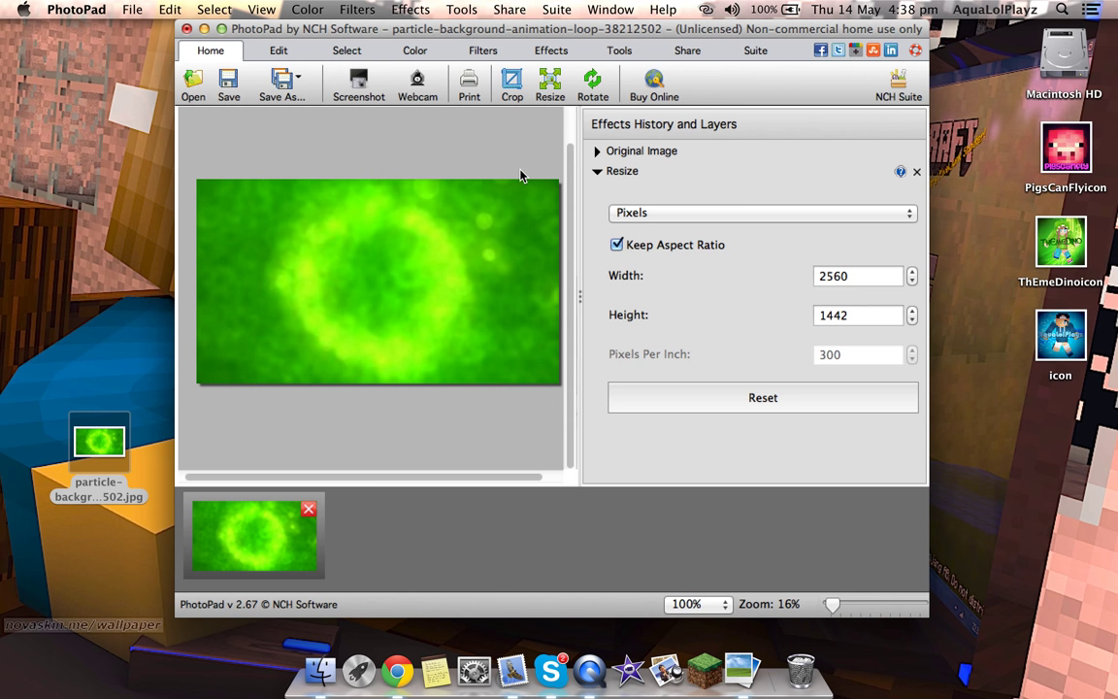
{"action": "left_click", "coordinate": [479, 53]}
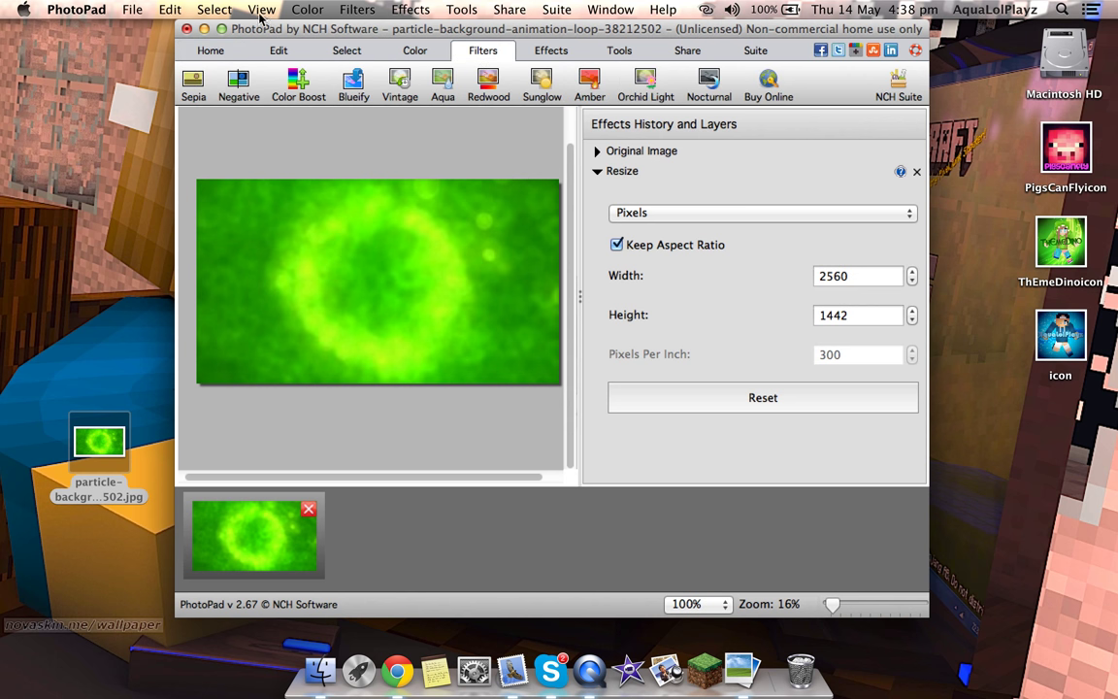
- Add an Exposure adjustment from the Color tab's adjustments
{"action": "left_click", "coordinate": [417, 53]}
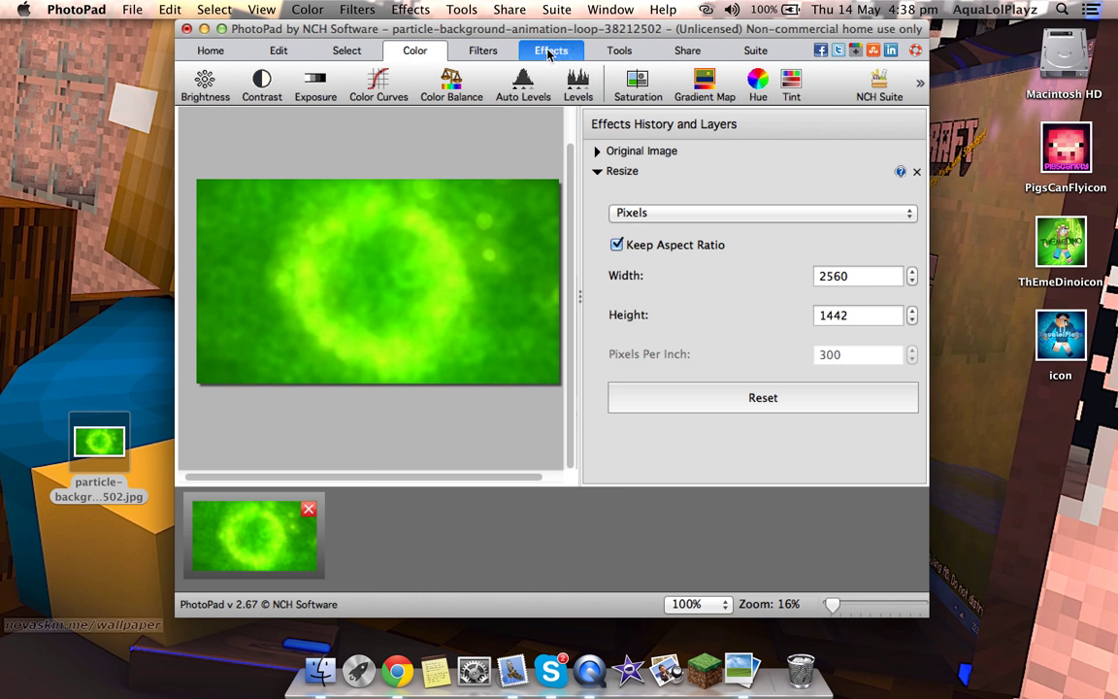
{"action": "left_click", "coordinate": [528, 50]}
{"action": "left_click", "coordinate": [495, 54]}
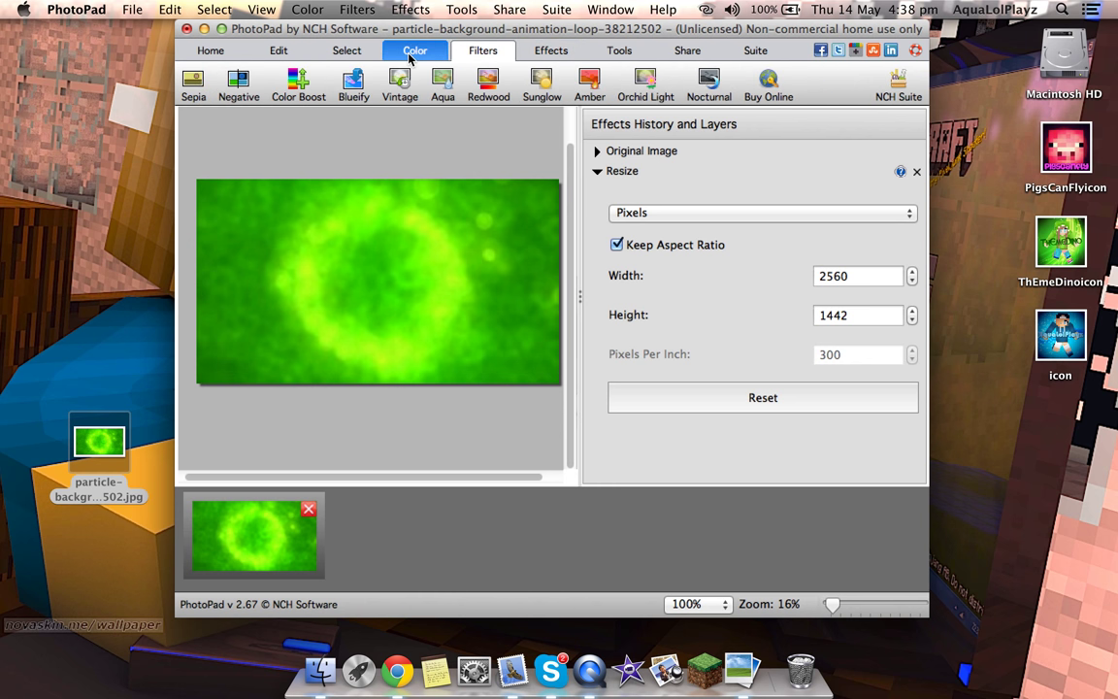
{"action": "left_click", "coordinate": [427, 54]}
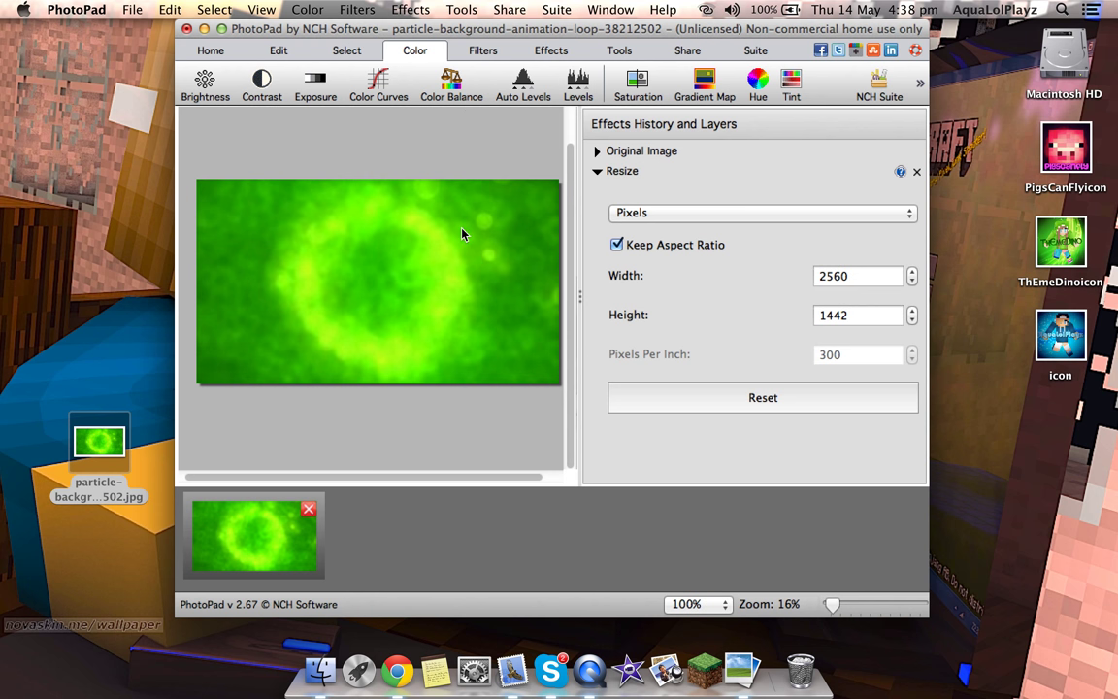
{"action": "scroll", "coordinate": [462, 233], "scroll_direction": "down", "scroll_amount": 1}
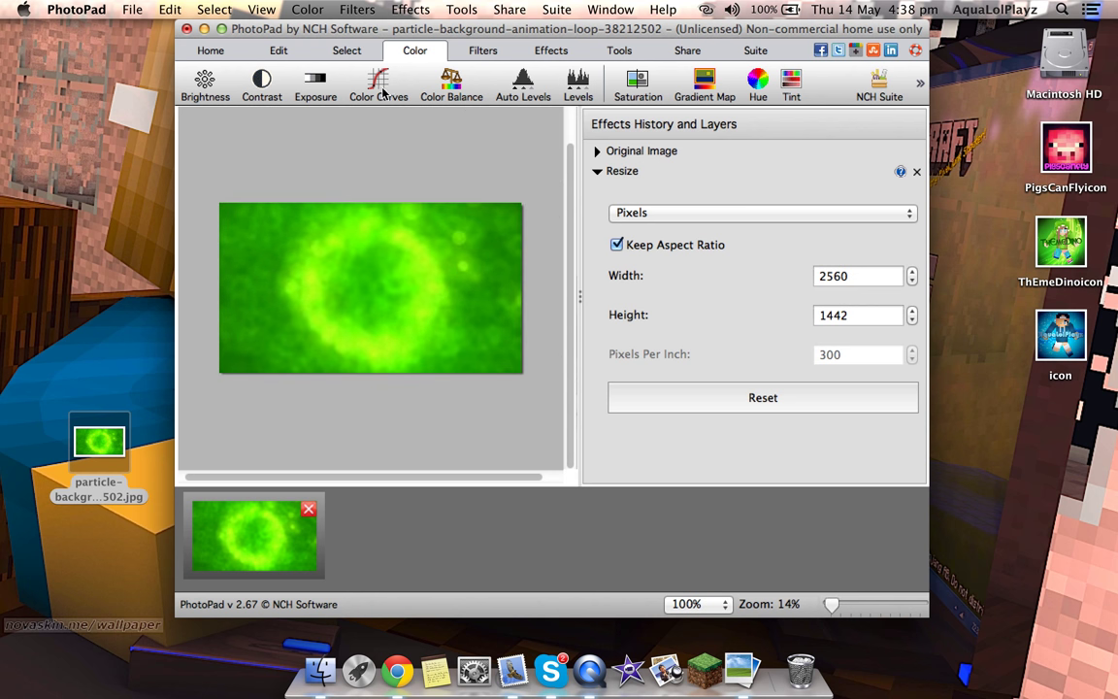
{"action": "left_click", "coordinate": [289, 73]}
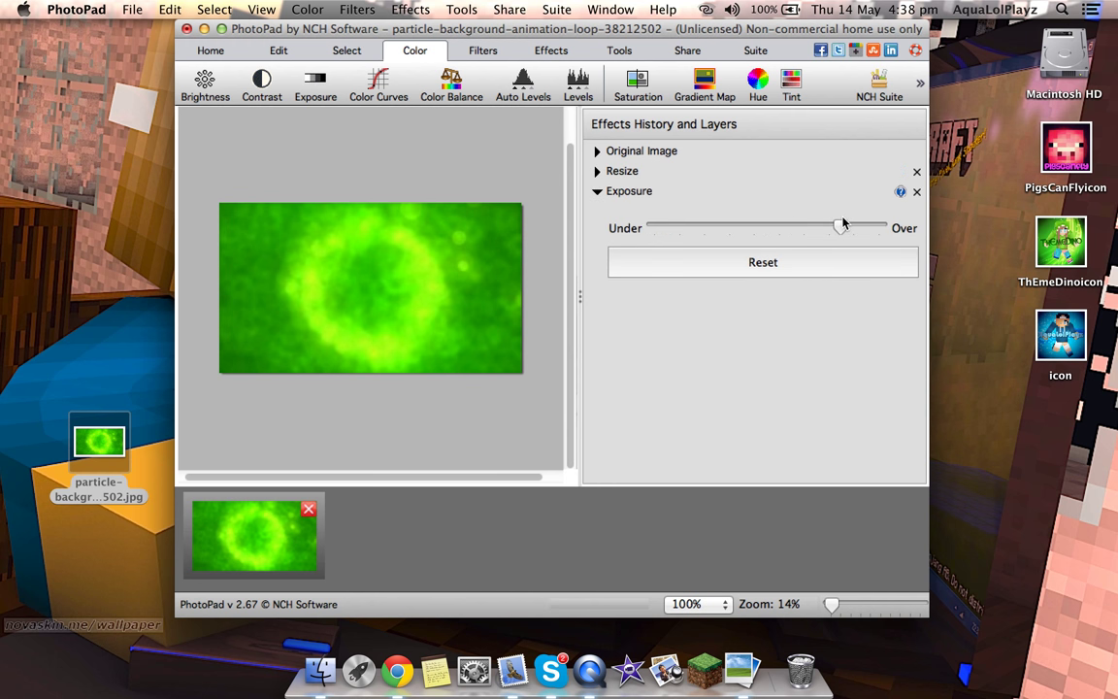
- Set exposure just right of centre, then add a Contrast adjustment layer
{"action": "left_click_drag", "start_coordinate": [840, 224], "coordinate": [772, 224]}
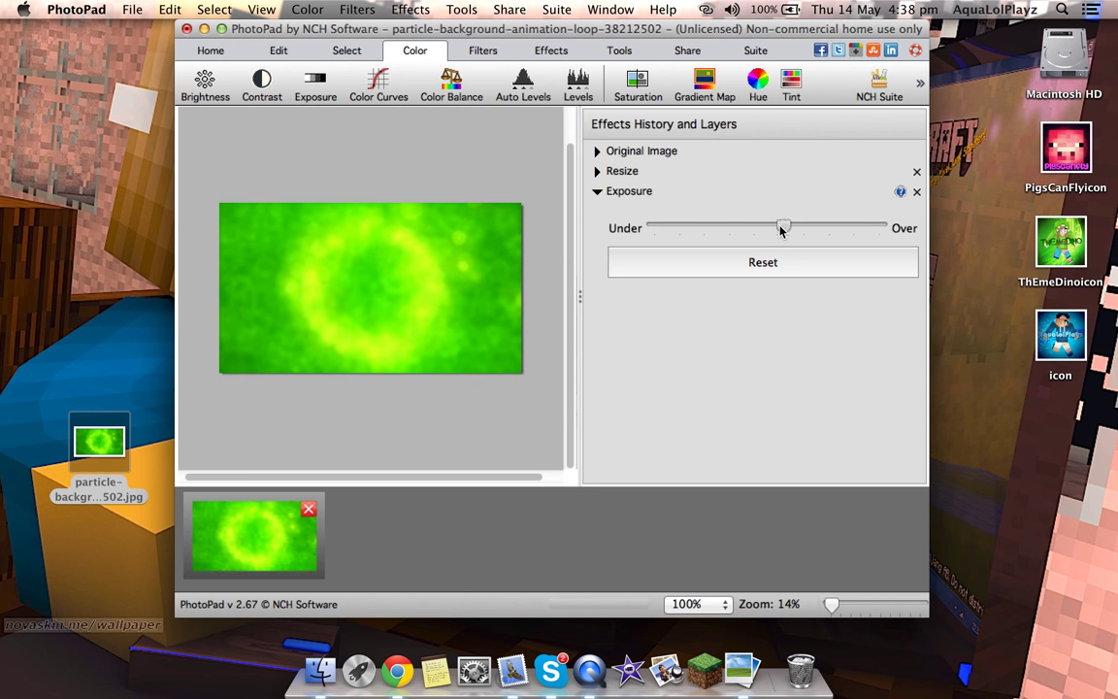
{"action": "left_click_drag", "start_coordinate": [781, 228], "coordinate": [767, 228]}
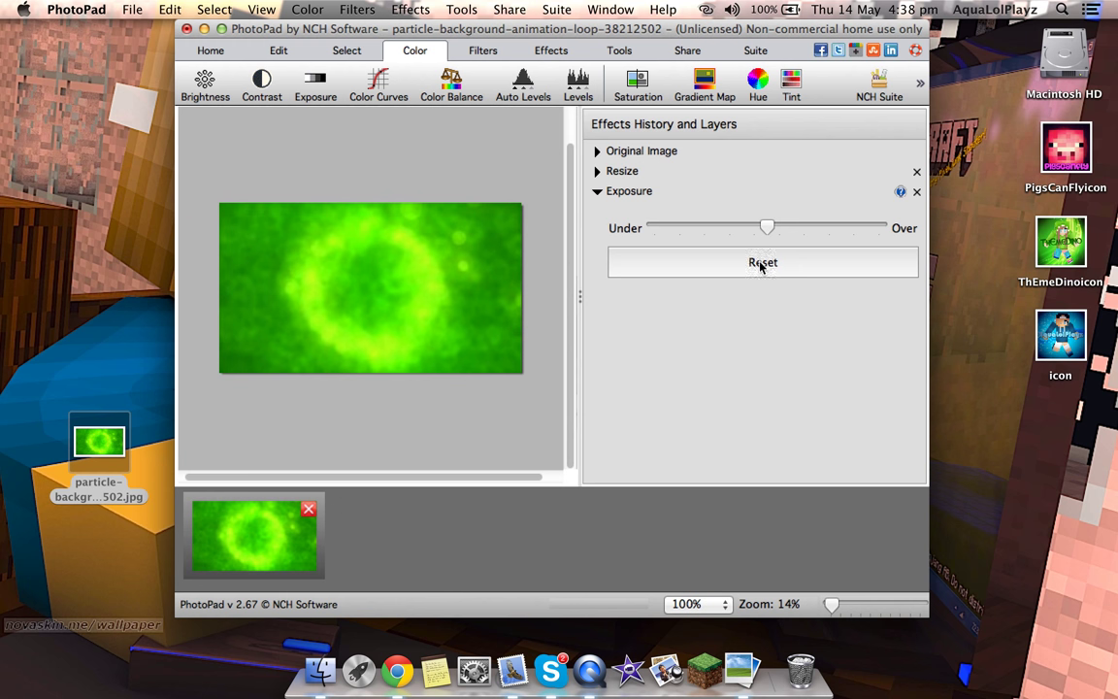
{"action": "left_click_drag", "start_coordinate": [767, 226], "coordinate": [780, 227]}
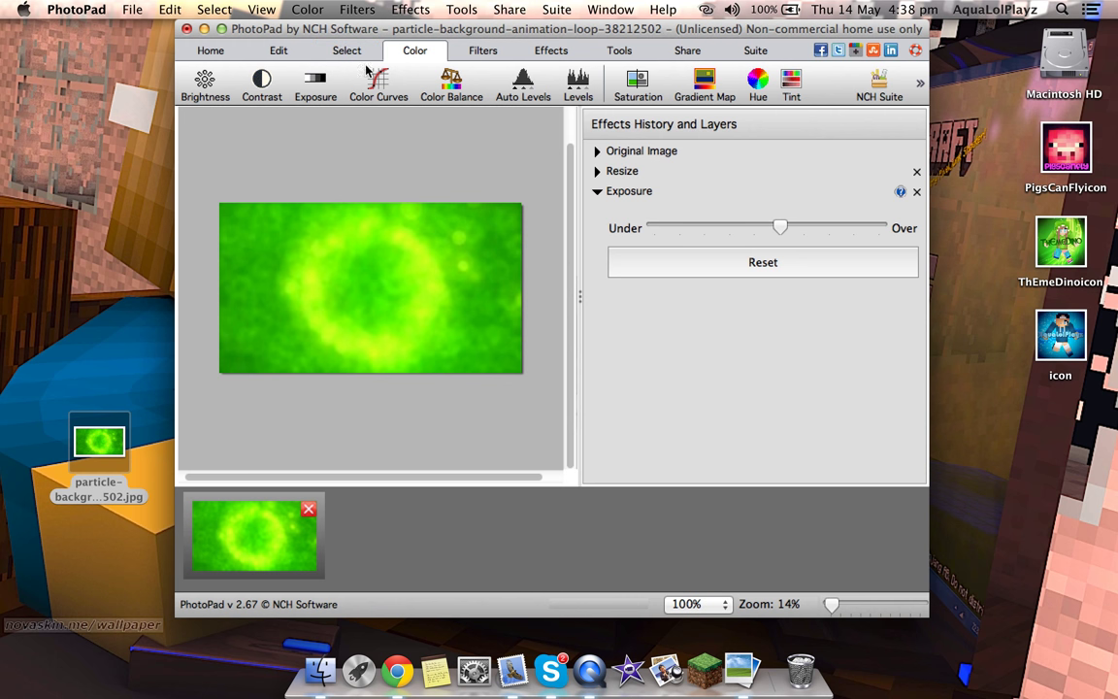
{"action": "left_click", "coordinate": [262, 85]}
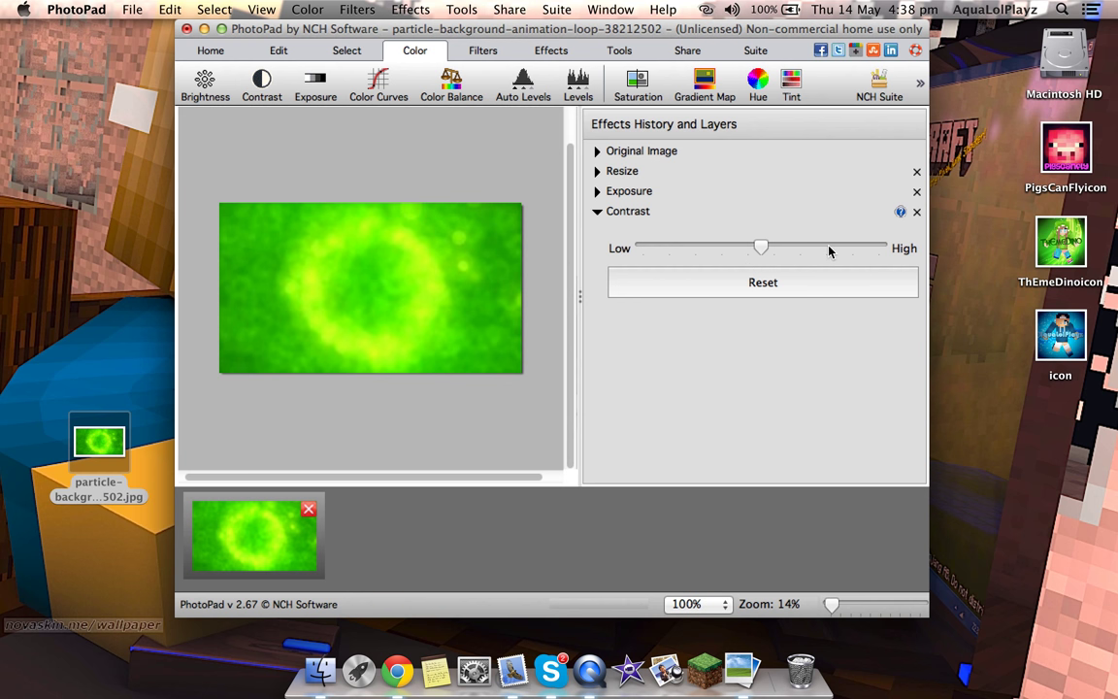
- Set contrast slightly above centre and add a Brightness adjustment layer
{"action": "left_click_drag", "start_coordinate": [760, 247], "coordinate": [827, 247]}
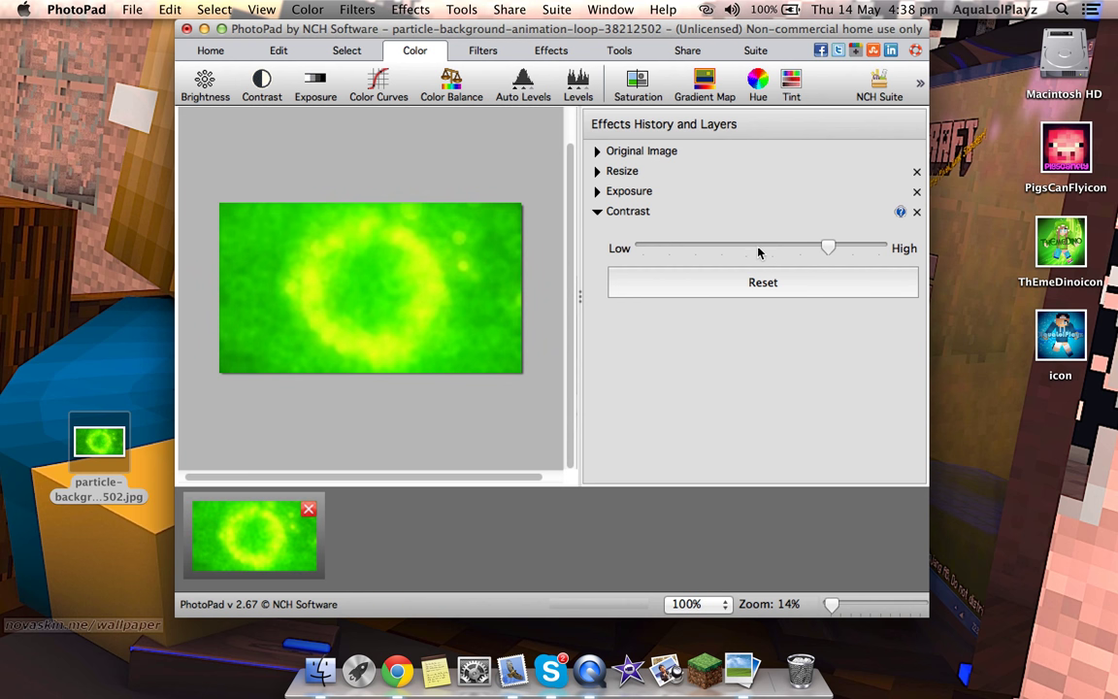
{"action": "left_click", "coordinate": [774, 281]}
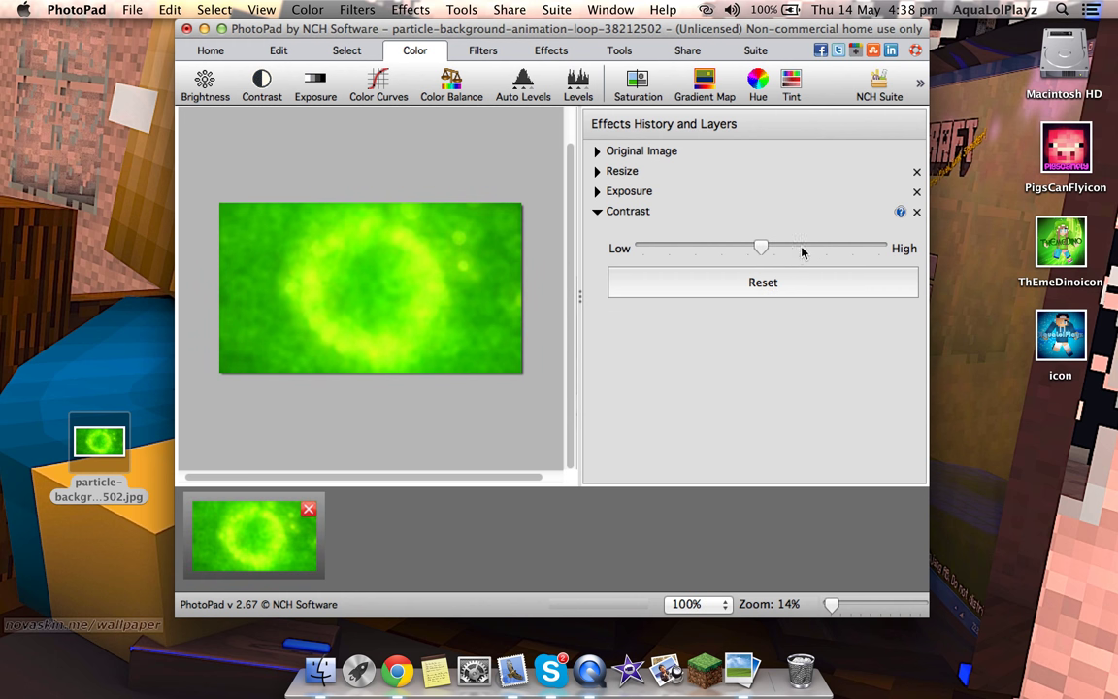
{"action": "left_click", "coordinate": [803, 251]}
{"action": "left_click", "coordinate": [205, 86]}
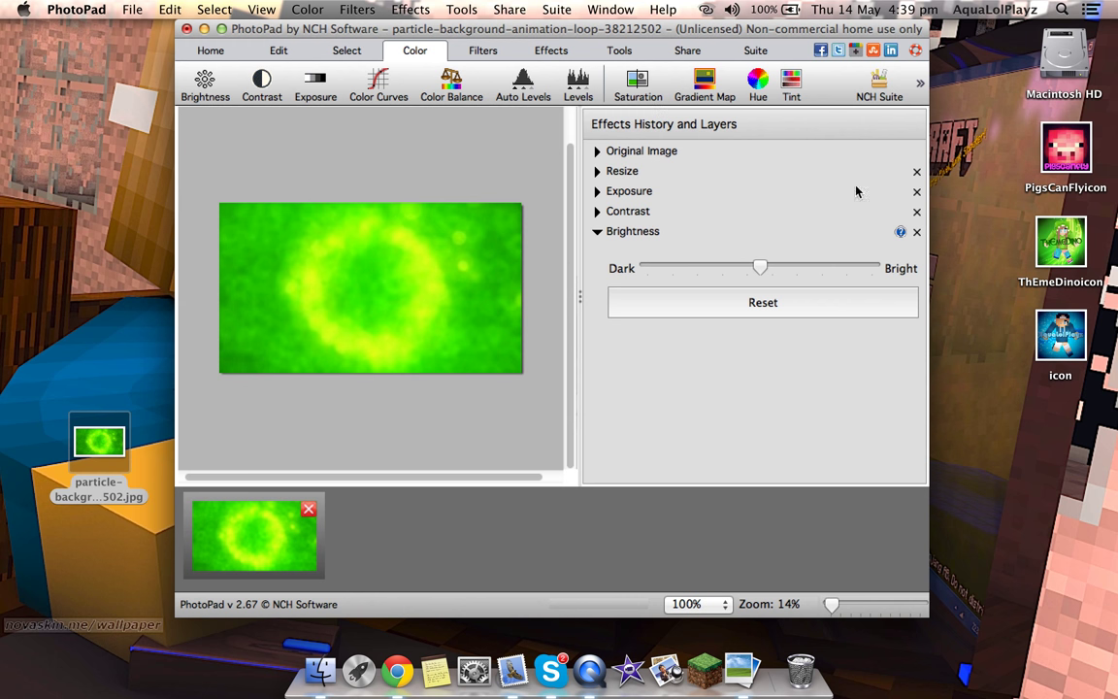
- Toggle between the original and edited image in Effects History to compare
{"action": "left_click", "coordinate": [653, 152]}
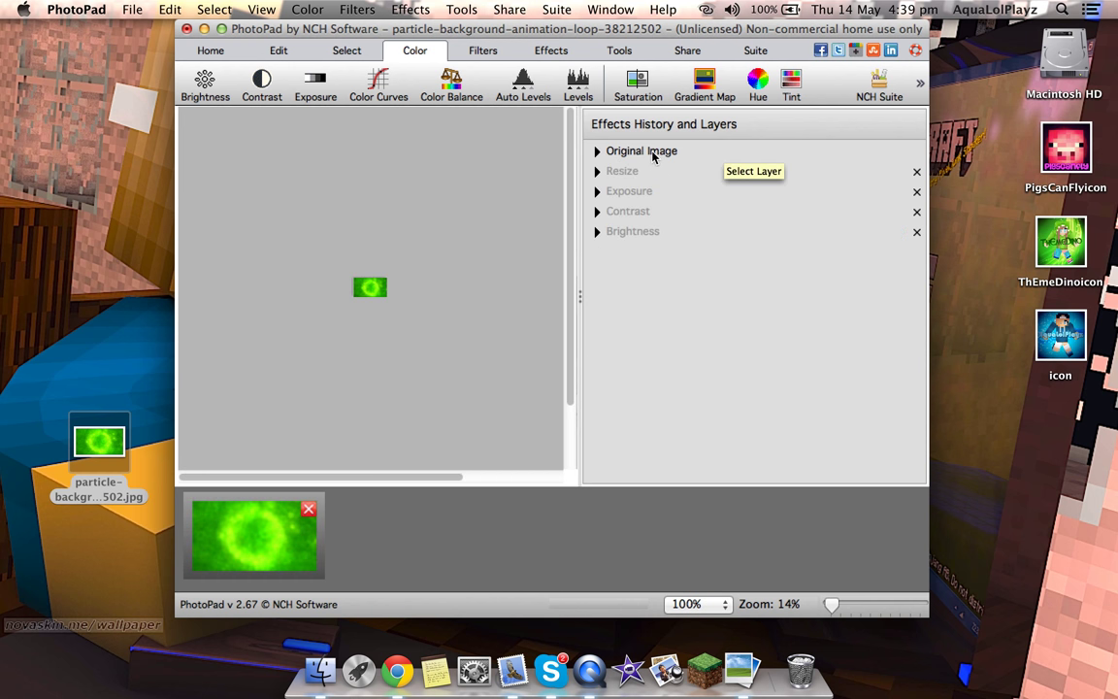
{"action": "left_click", "coordinate": [618, 173]}
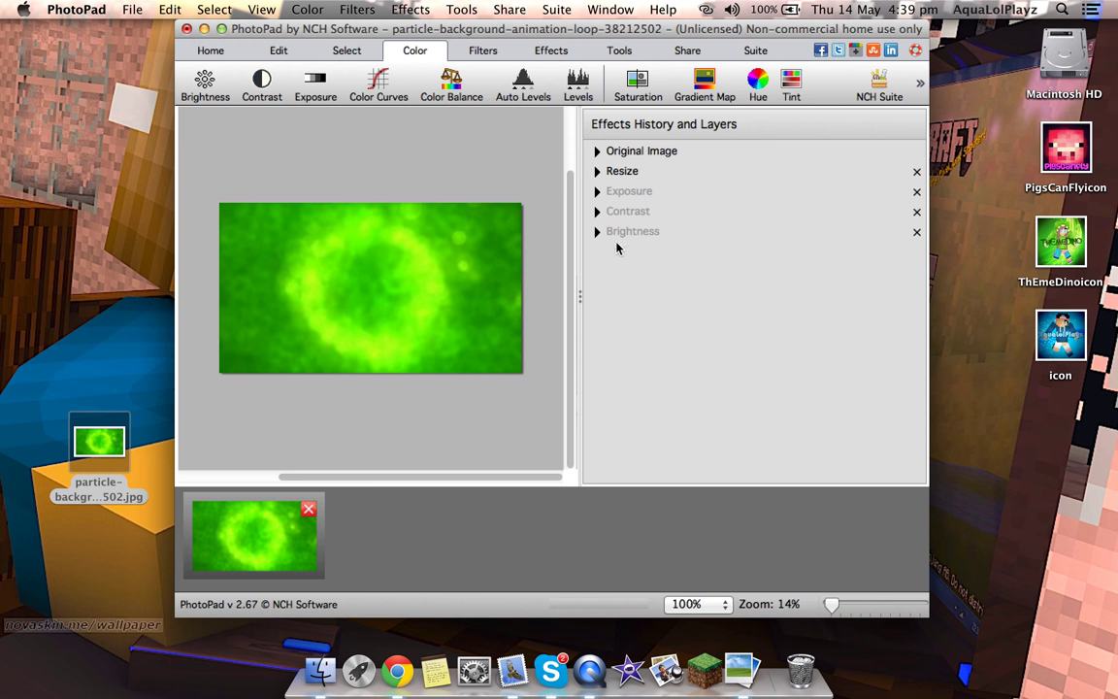
{"action": "left_click", "coordinate": [618, 192]}
{"action": "left_click", "coordinate": [633, 150]}
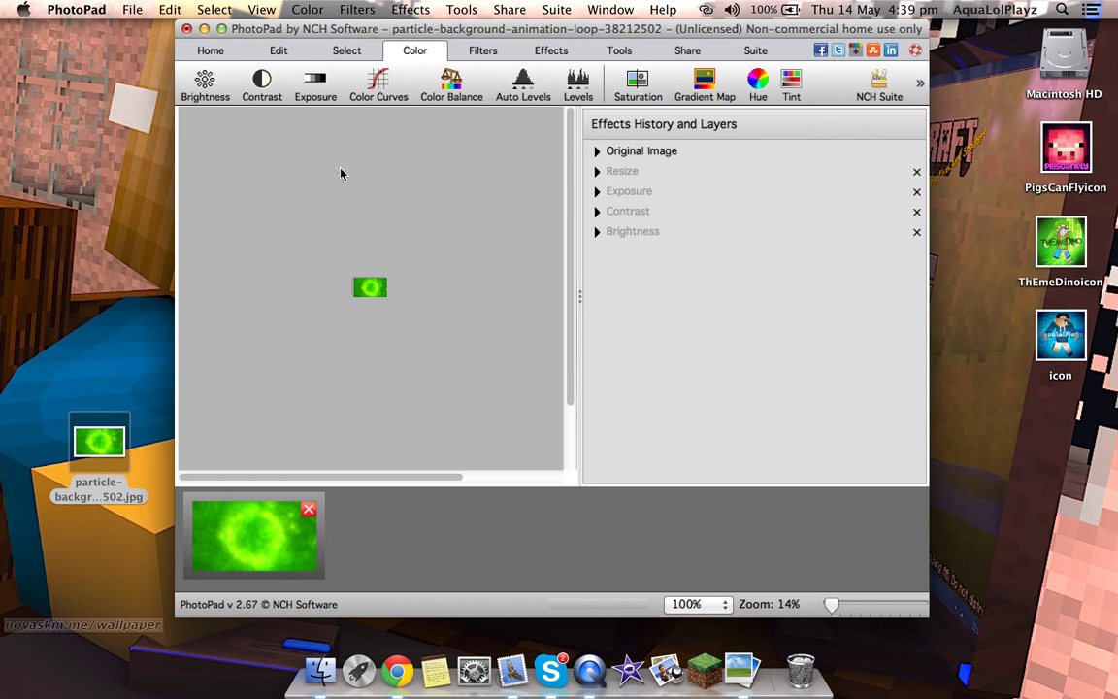
{"action": "left_click", "coordinate": [622, 173]}
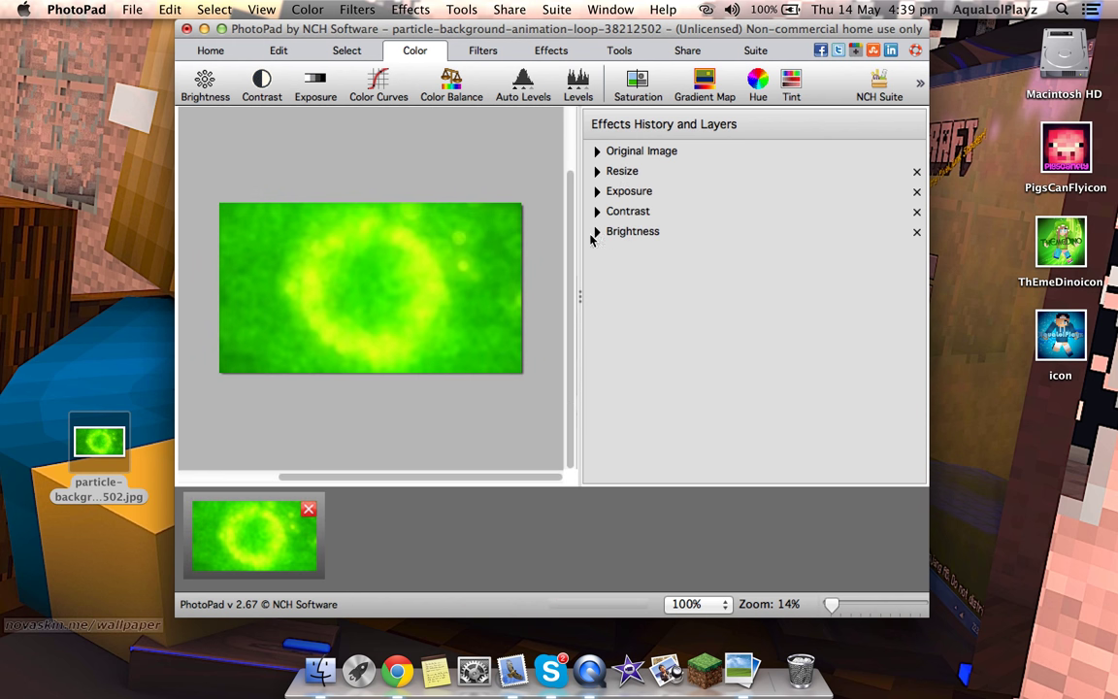
- Set Brightness slightly left of centre to dim the green background a little
{"action": "left_click", "coordinate": [596, 235]}
{"action": "left_click", "coordinate": [698, 268]}
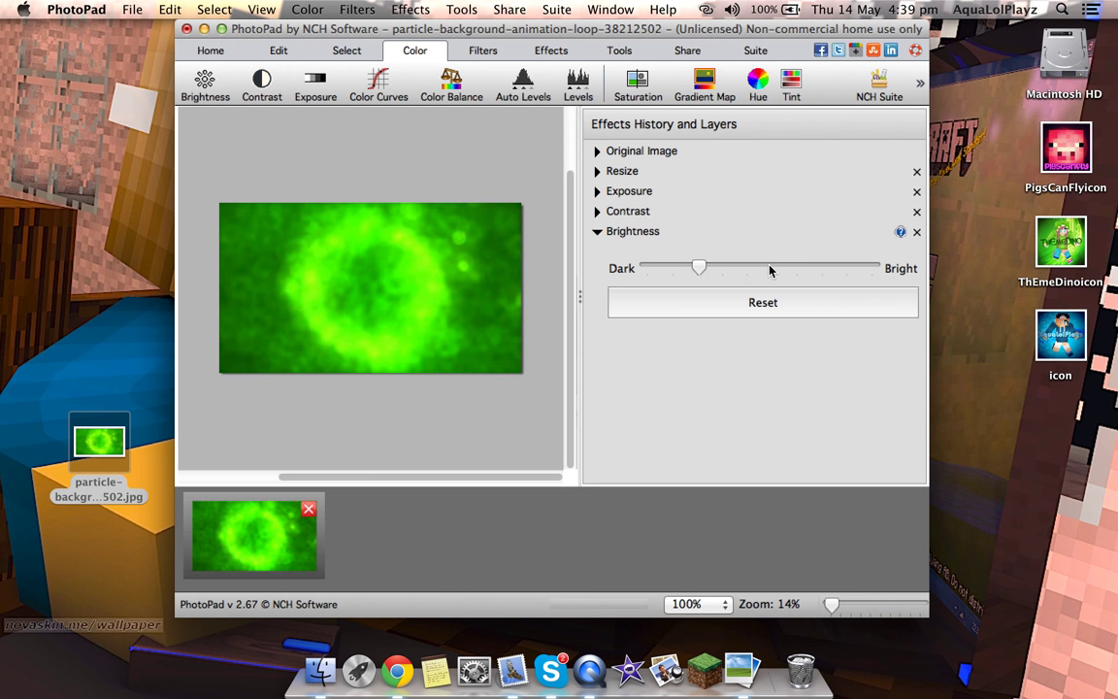
{"action": "left_click", "coordinate": [672, 269]}
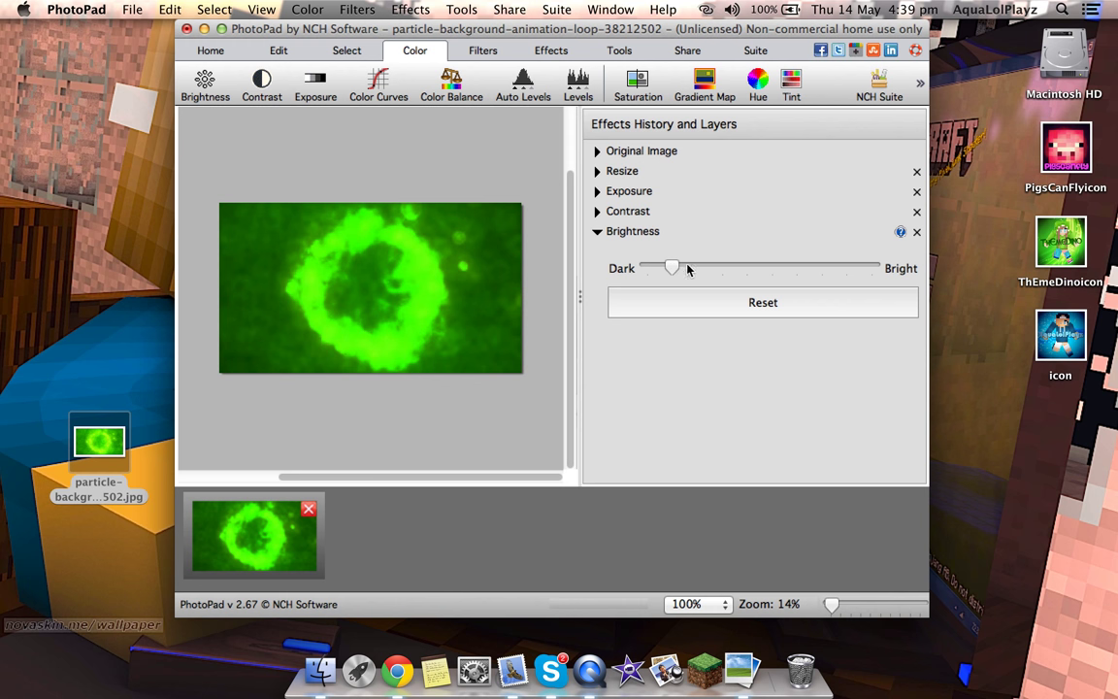
{"action": "left_click", "coordinate": [760, 268]}
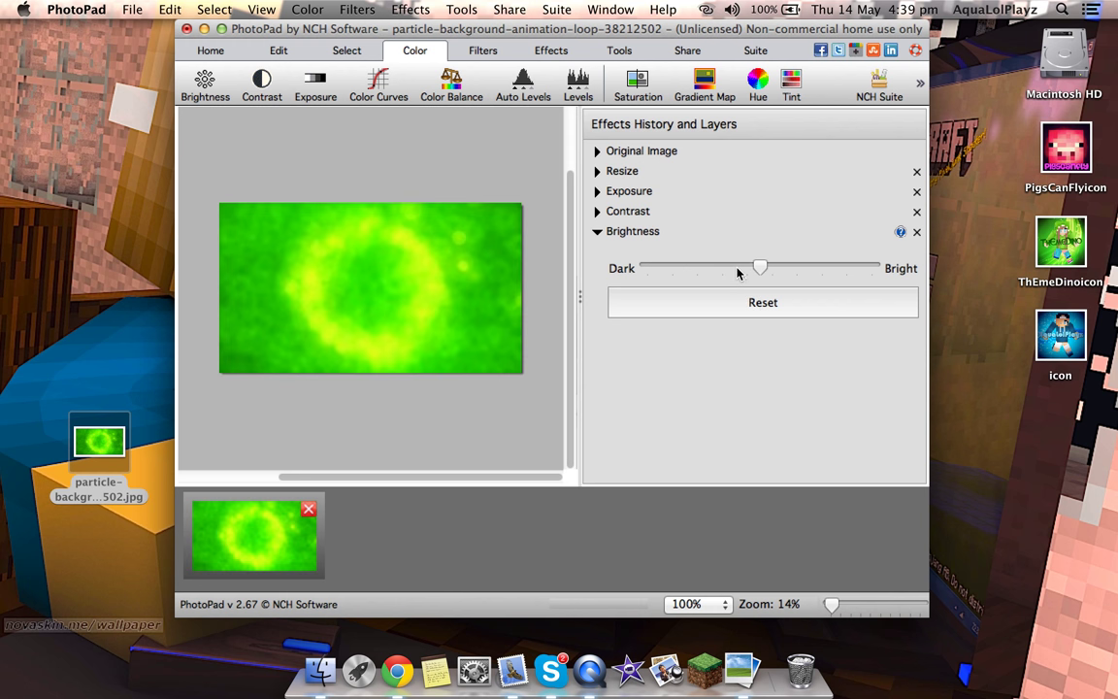
{"action": "left_click_drag", "start_coordinate": [760, 267], "coordinate": [748, 268]}
{"action": "left_click", "coordinate": [723, 268]}
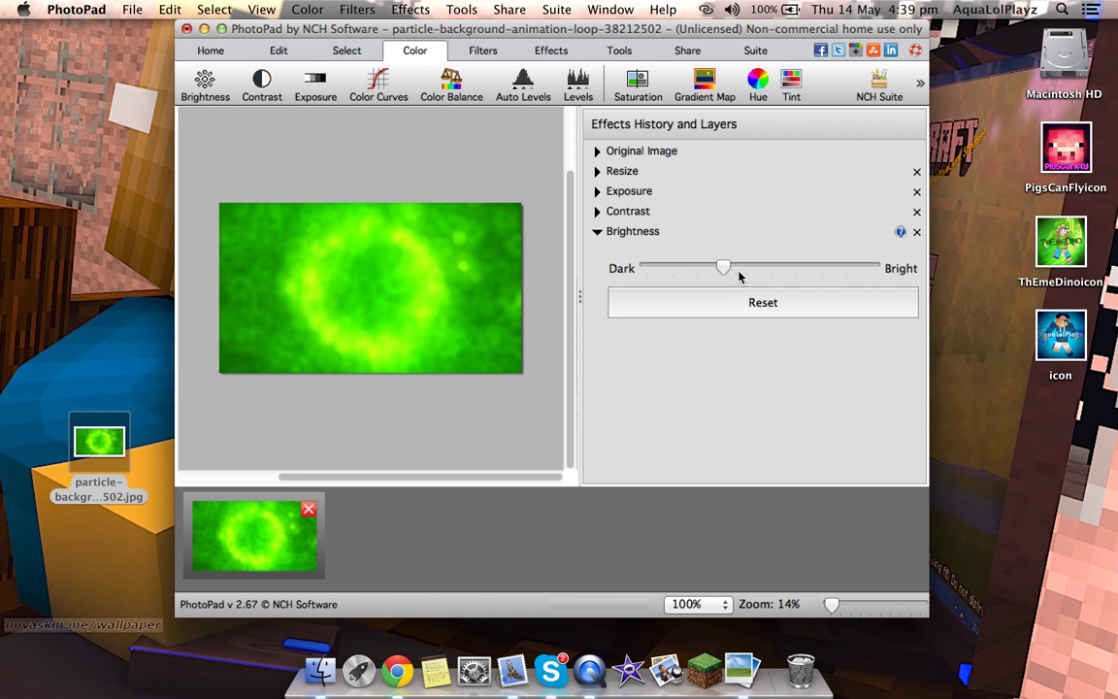
{"action": "left_click", "coordinate": [744, 312]}
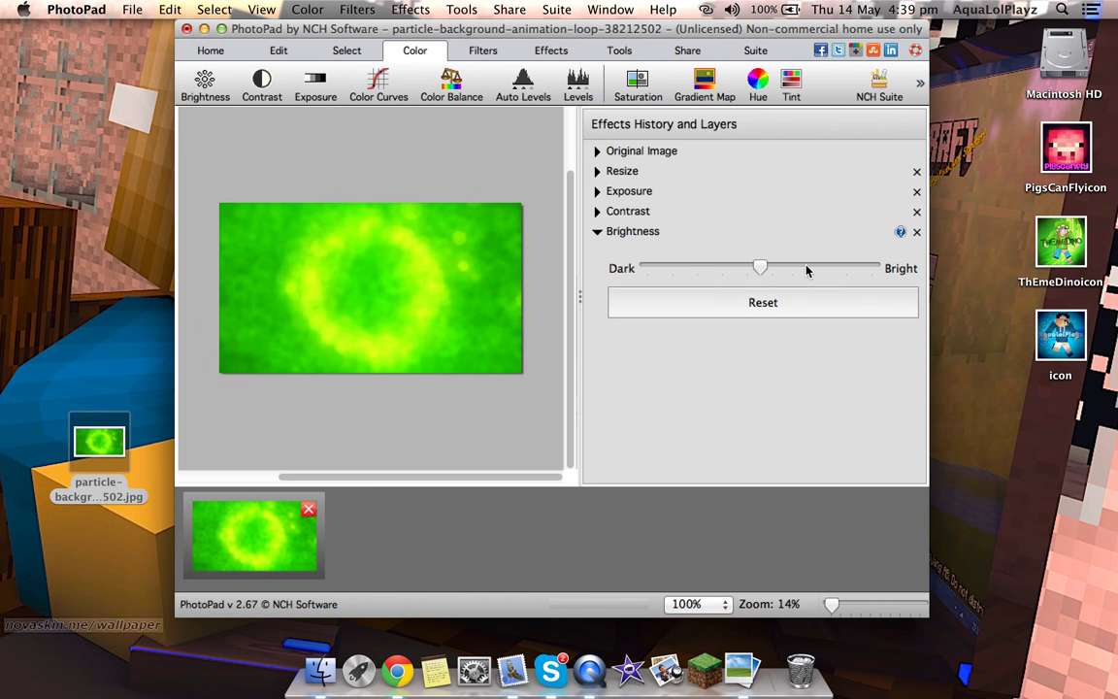
{"action": "left_click", "coordinate": [798, 269]}
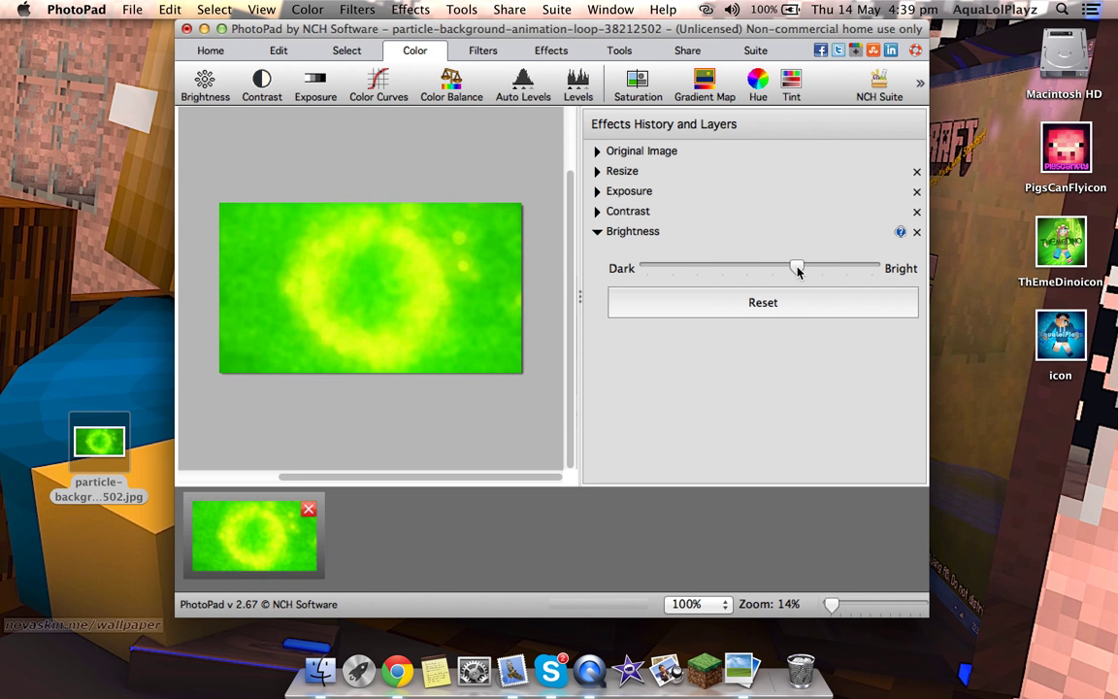
{"action": "left_click", "coordinate": [765, 309]}
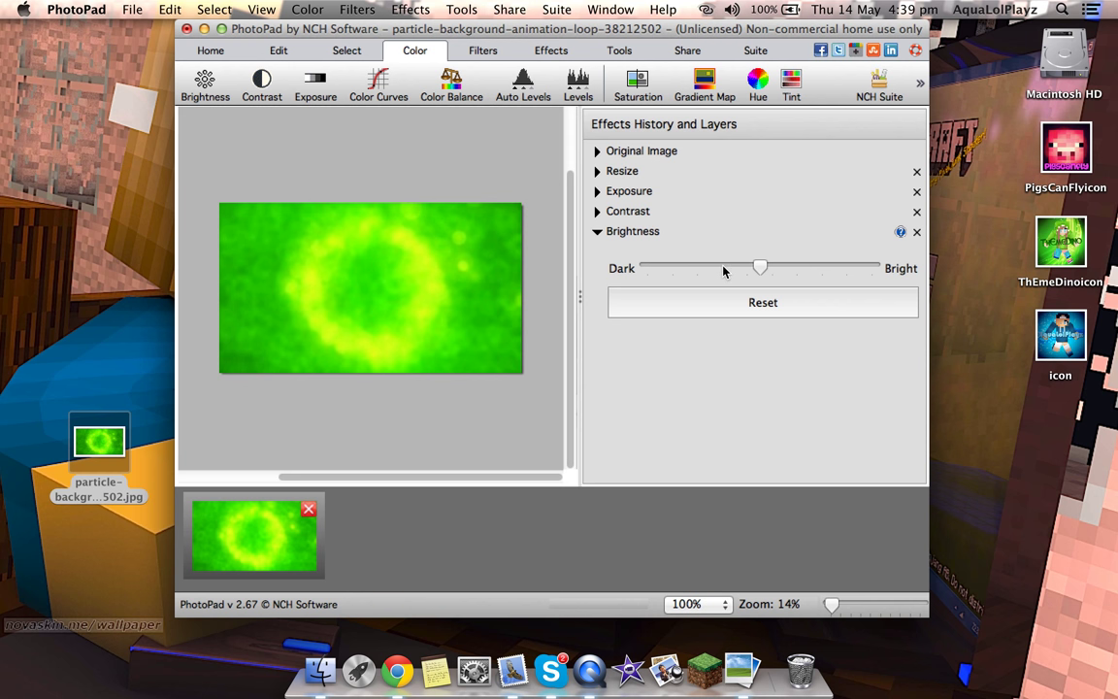
{"action": "left_click", "coordinate": [722, 269]}
{"action": "left_click", "coordinate": [723, 299]}
{"action": "left_click", "coordinate": [734, 270]}
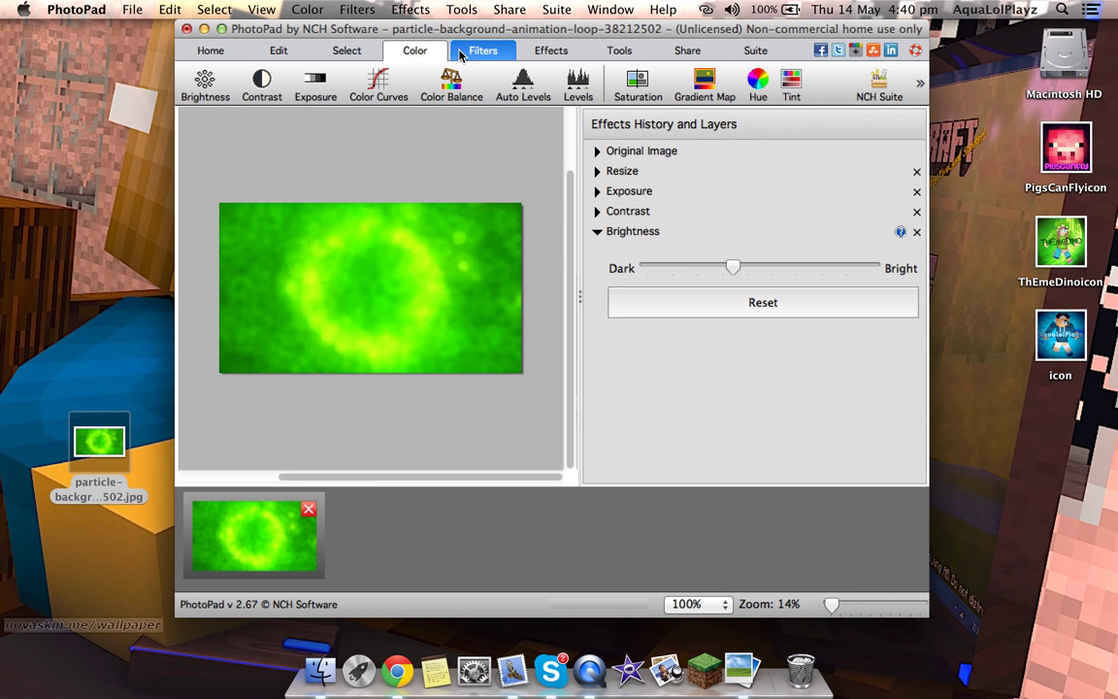
- Apply the Aqua colour filter from the Filters tab
{"action": "left_click", "coordinate": [366, 52]}
{"action": "left_click", "coordinate": [470, 50]}
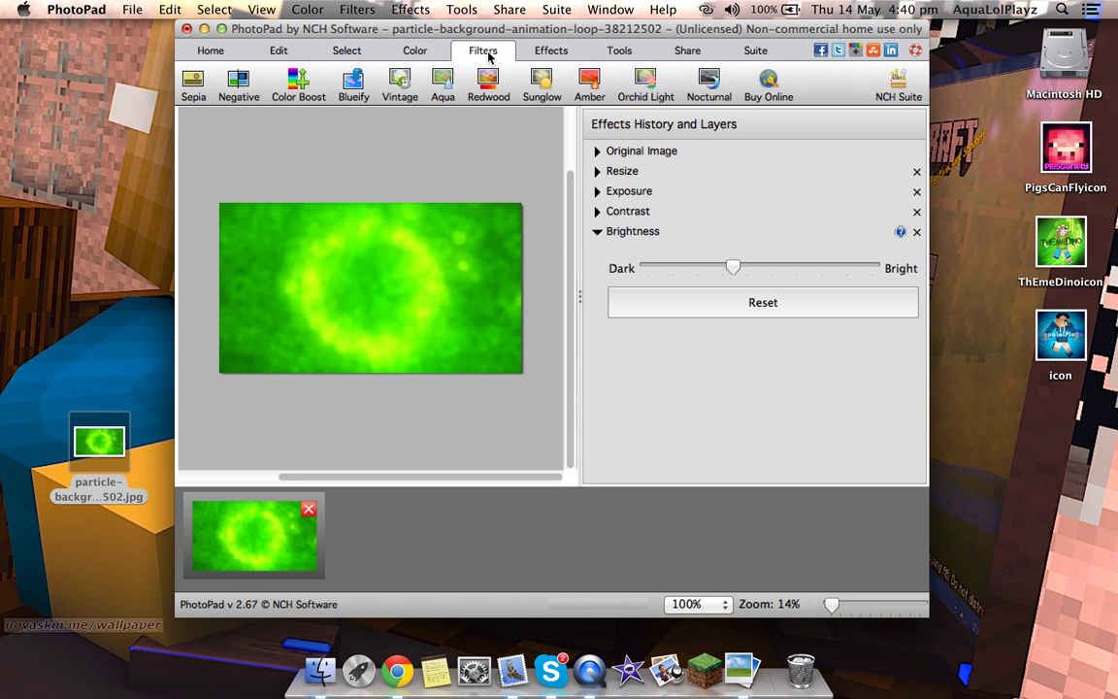
{"action": "left_click", "coordinate": [344, 51]}
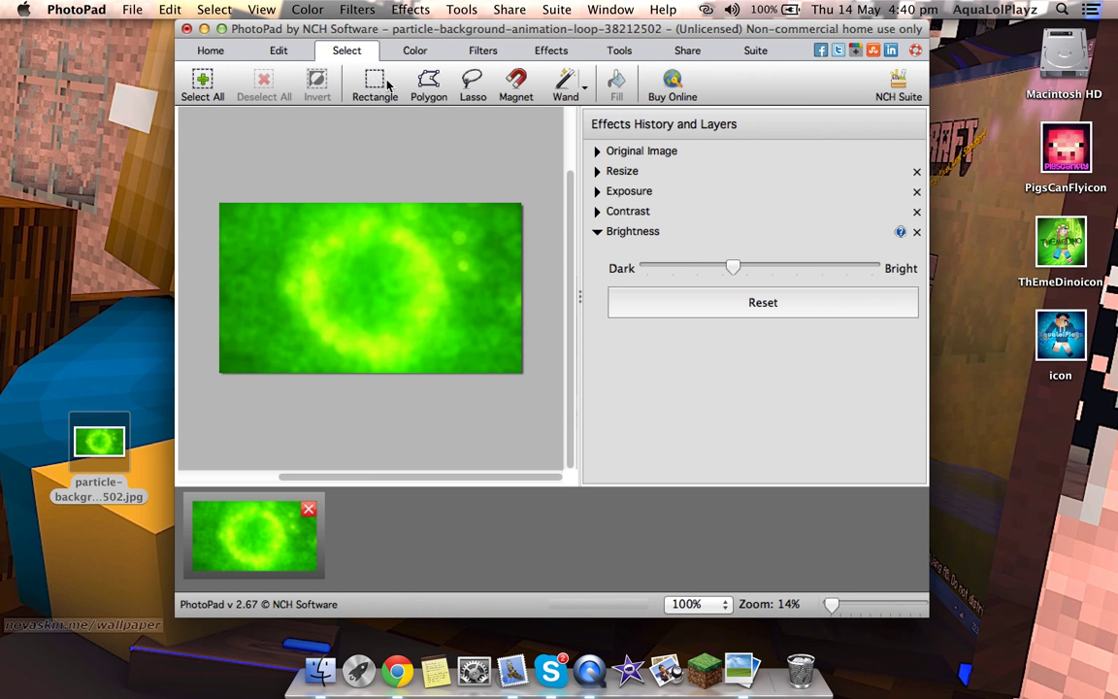
{"action": "left_click", "coordinate": [415, 51]}
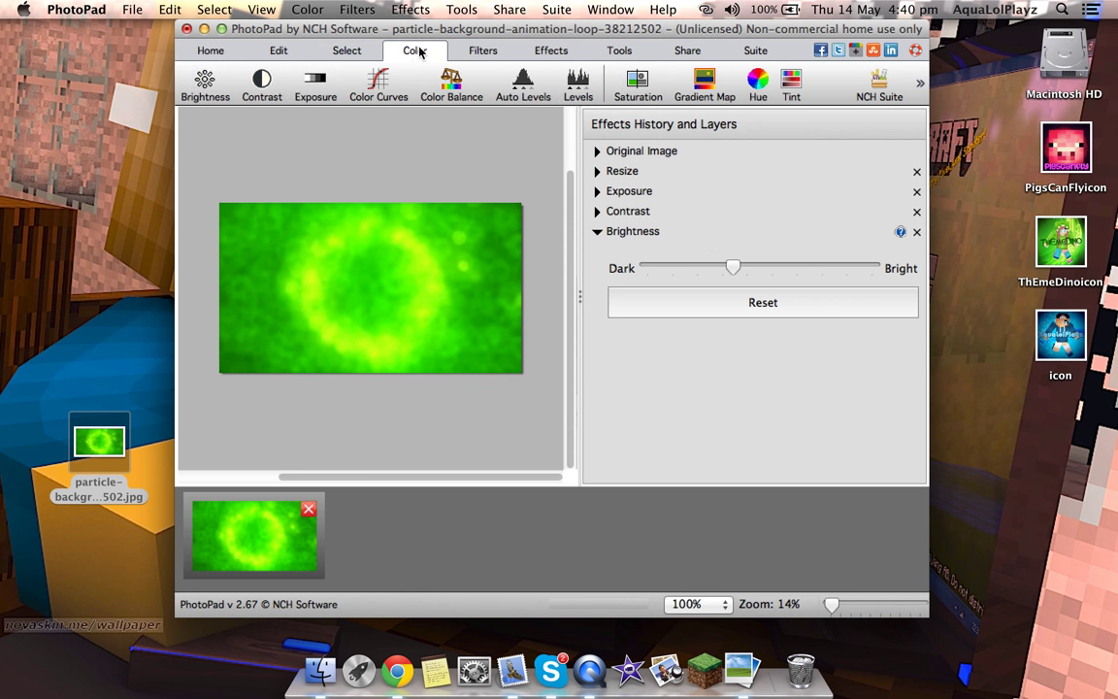
{"action": "left_click", "coordinate": [492, 54]}
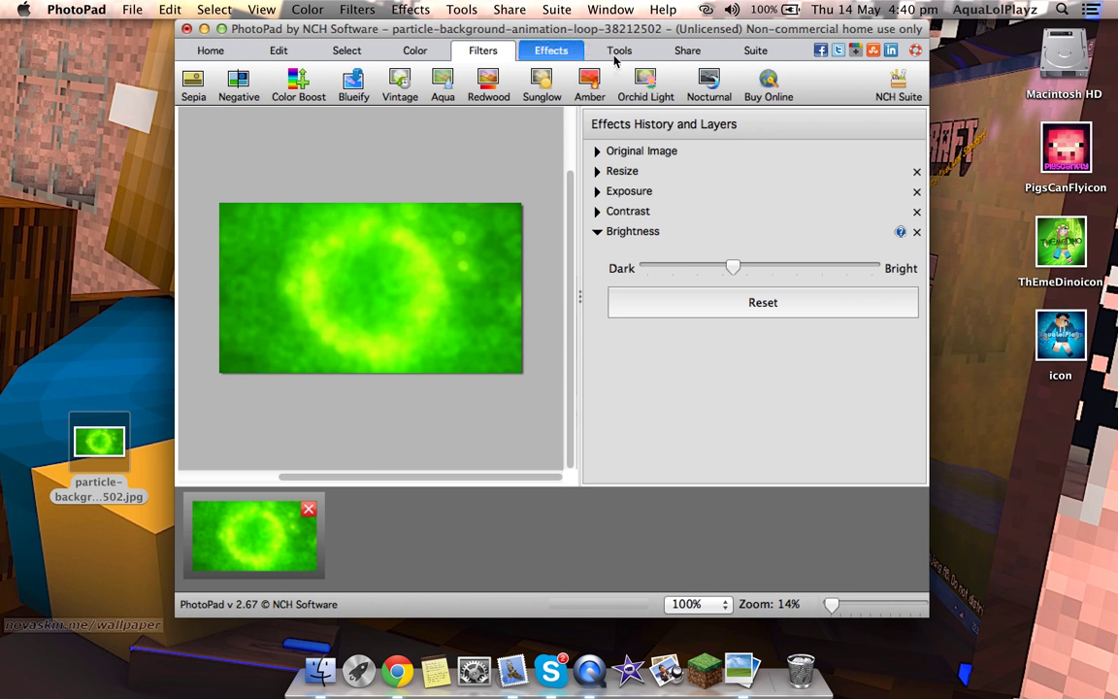
{"action": "left_click", "coordinate": [443, 81]}
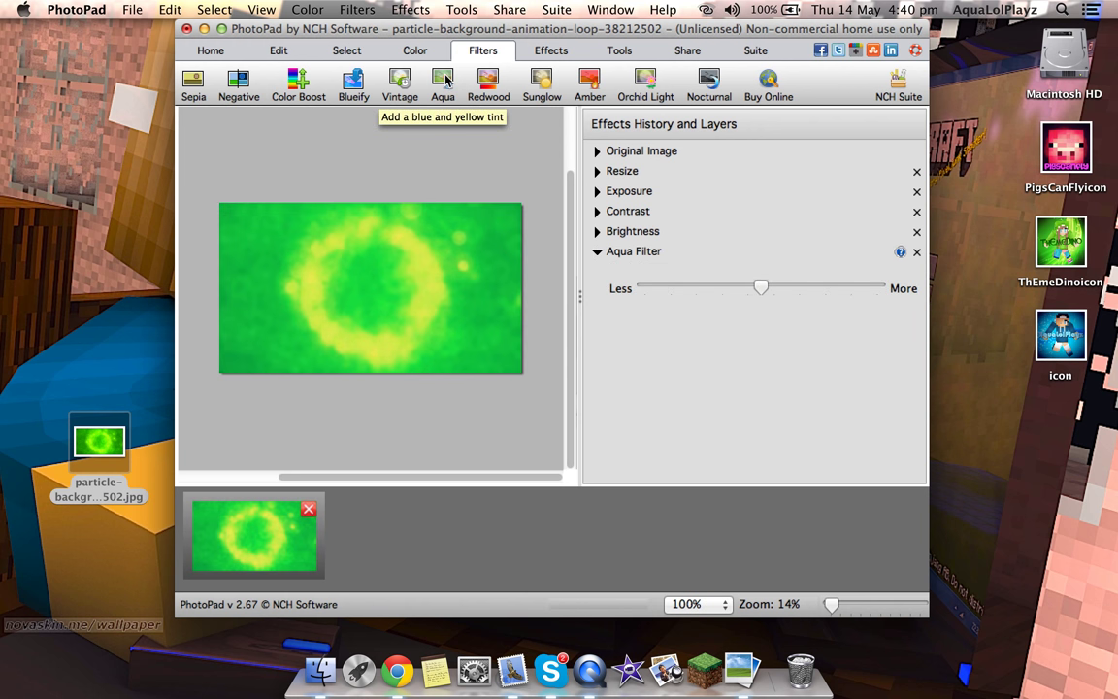
- Set the Aqua Filter strength slightly above the middle of its slider
{"action": "left_click", "coordinate": [694, 290]}
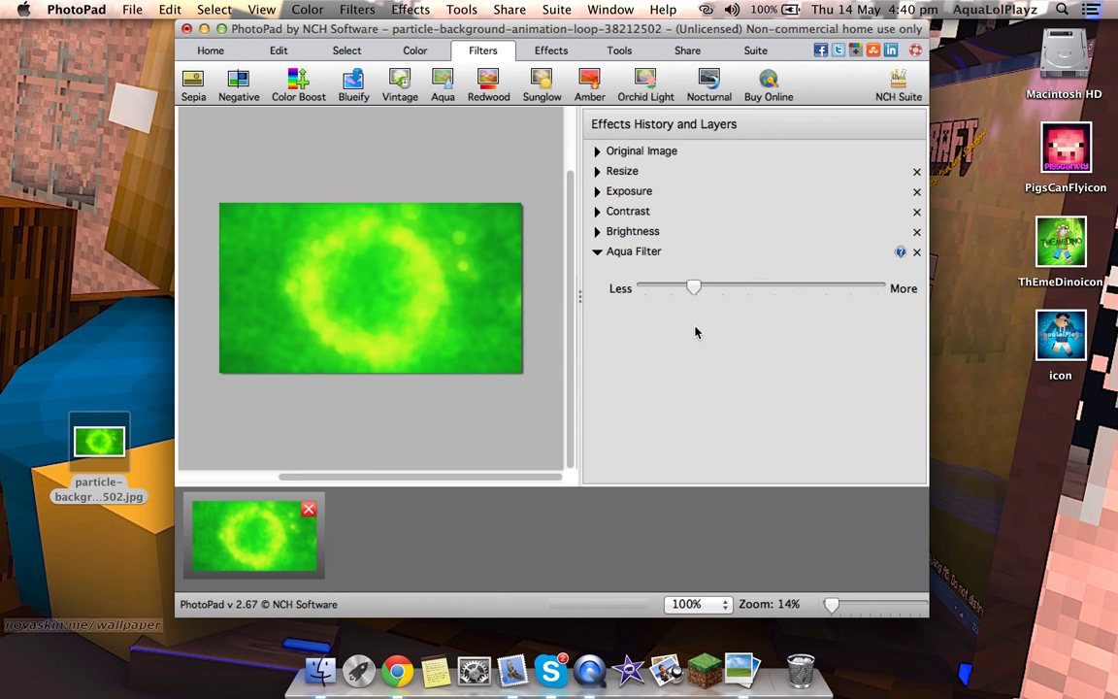
{"action": "left_click_drag", "start_coordinate": [705, 293], "coordinate": [876, 289]}
{"action": "left_click", "coordinate": [763, 290]}
{"action": "left_click", "coordinate": [760, 290]}
{"action": "left_click_drag", "start_coordinate": [767, 293], "coordinate": [764, 293]}
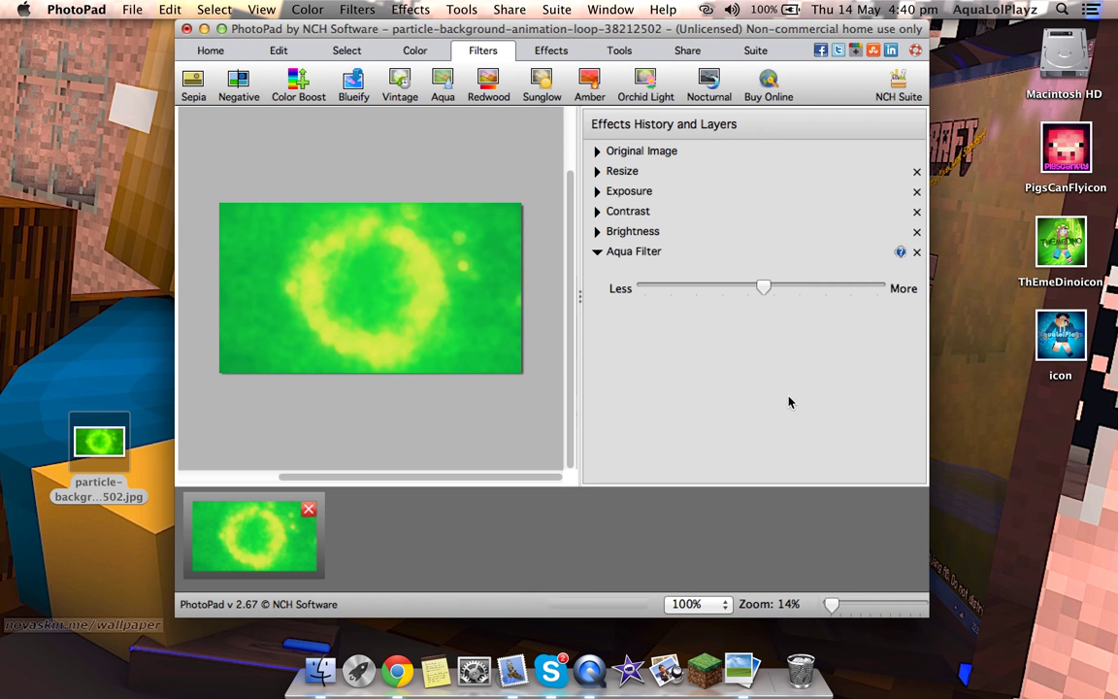
{"action": "left_click", "coordinate": [724, 288]}
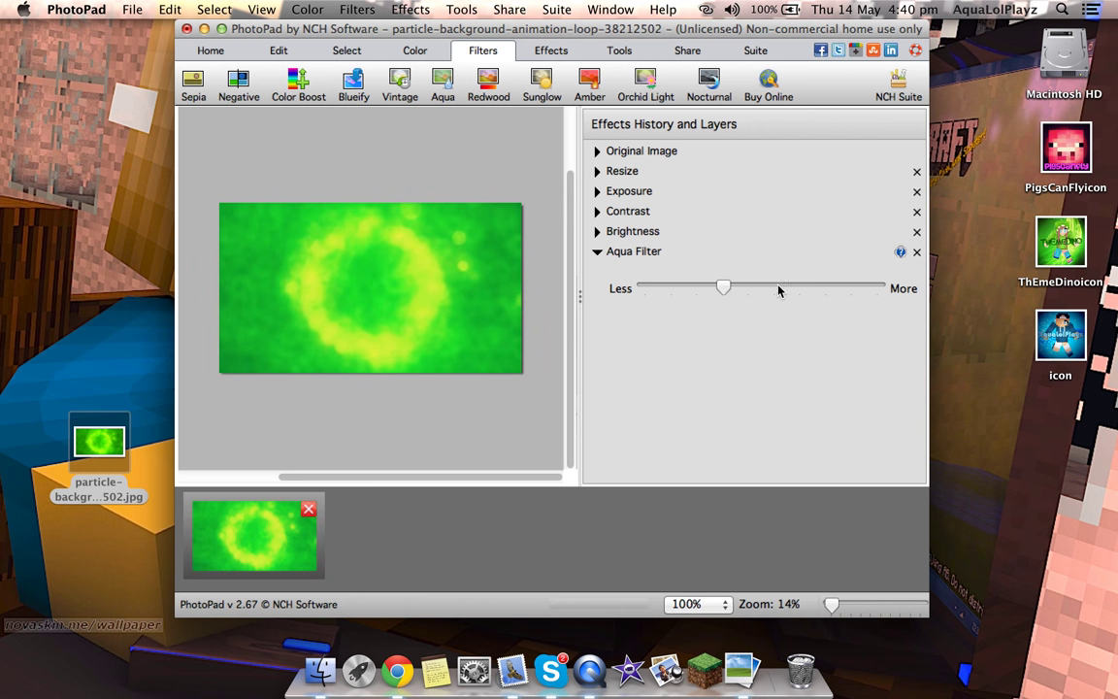
{"action": "left_click_drag", "start_coordinate": [725, 288], "coordinate": [764, 288]}
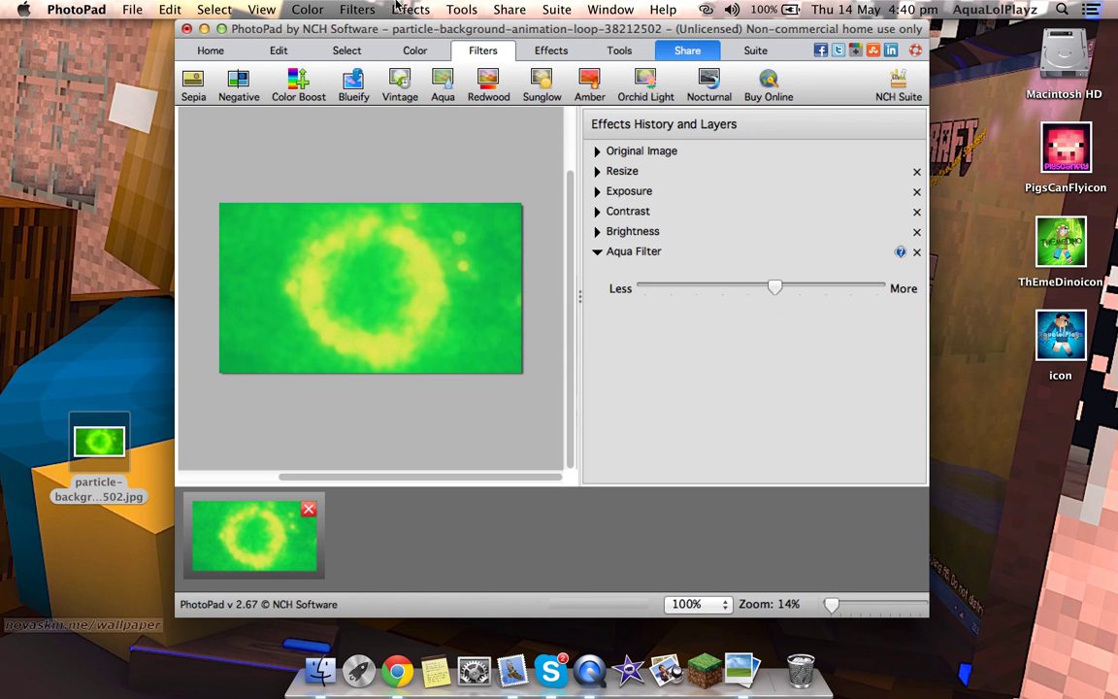
- Try the Blueify and Orchid filters, removing each one again
{"action": "left_click", "coordinate": [355, 86]}
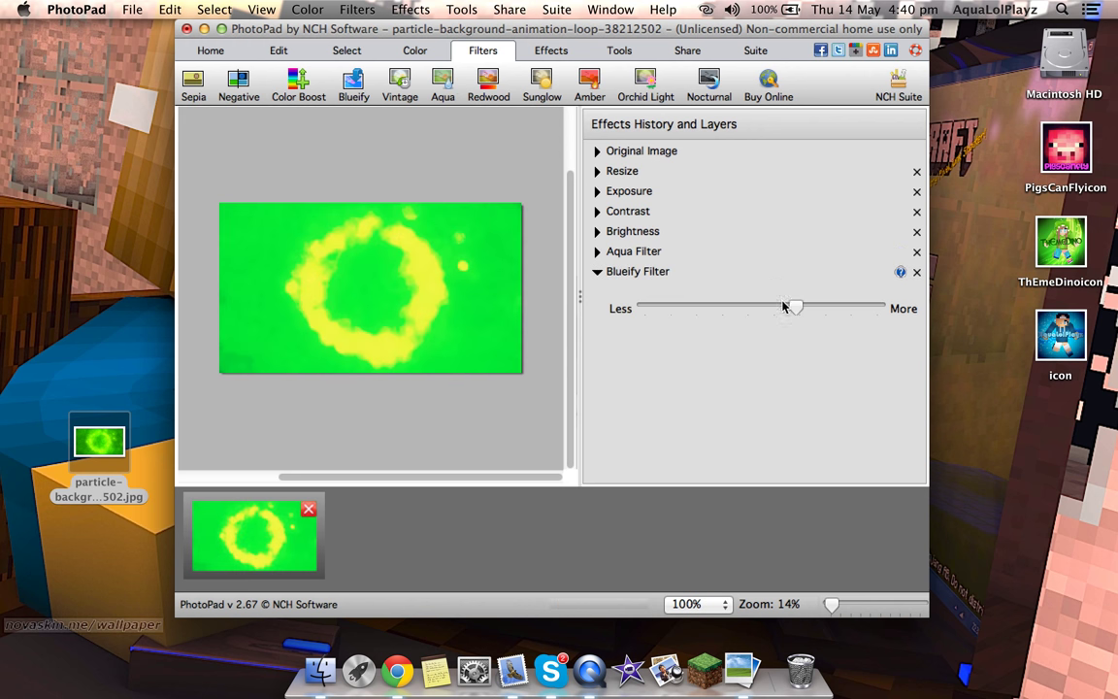
{"action": "left_click_drag", "start_coordinate": [786, 308], "coordinate": [695, 327]}
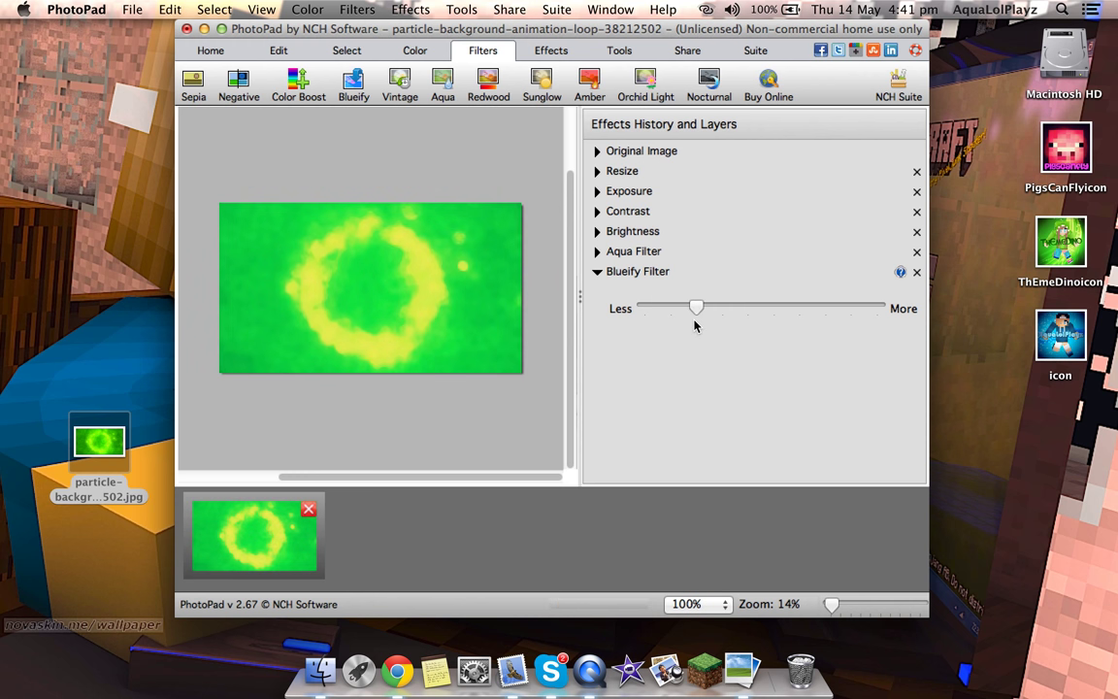
{"action": "left_click_drag", "start_coordinate": [695, 315], "coordinate": [660, 320]}
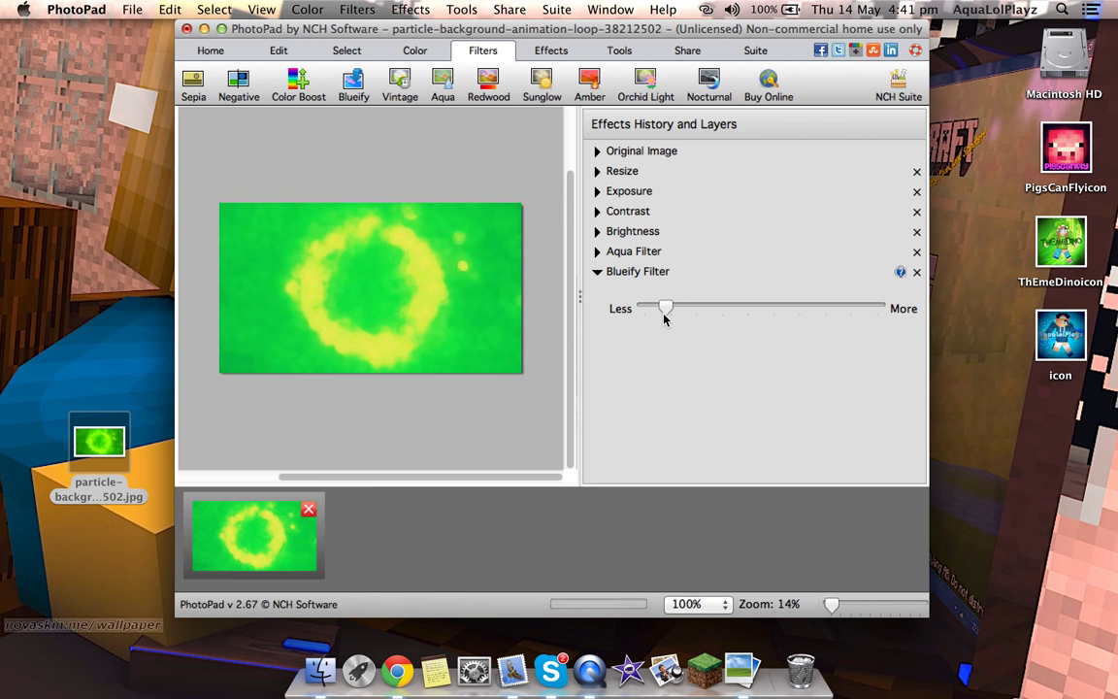
{"action": "left_click", "coordinate": [916, 272]}
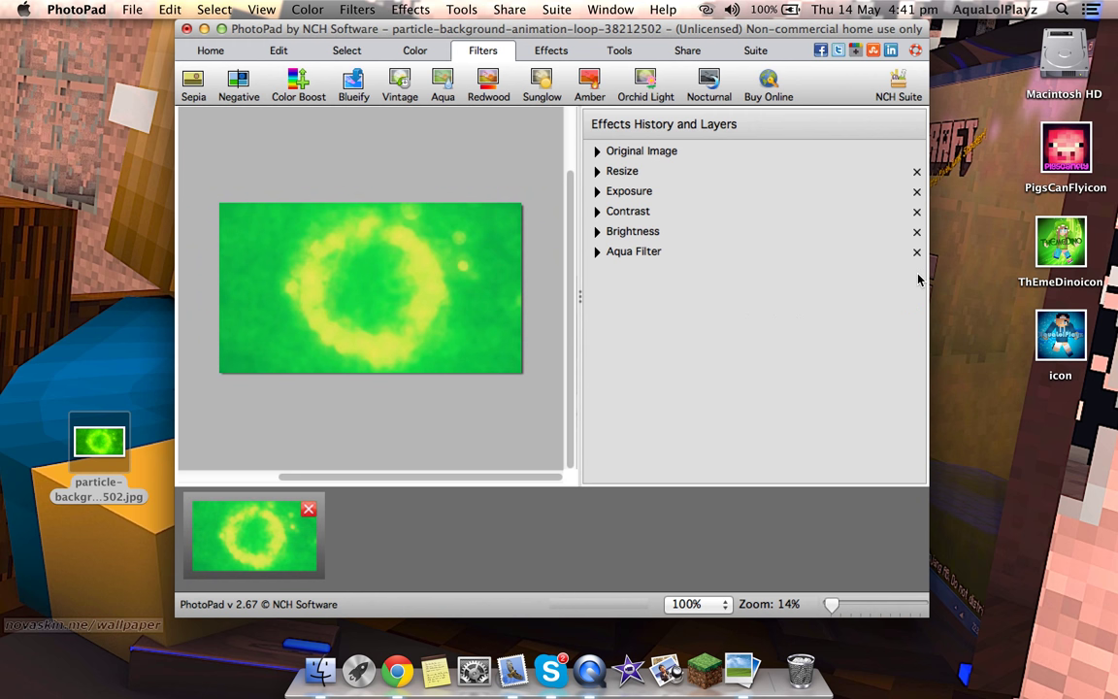
{"action": "left_click", "coordinate": [644, 80]}
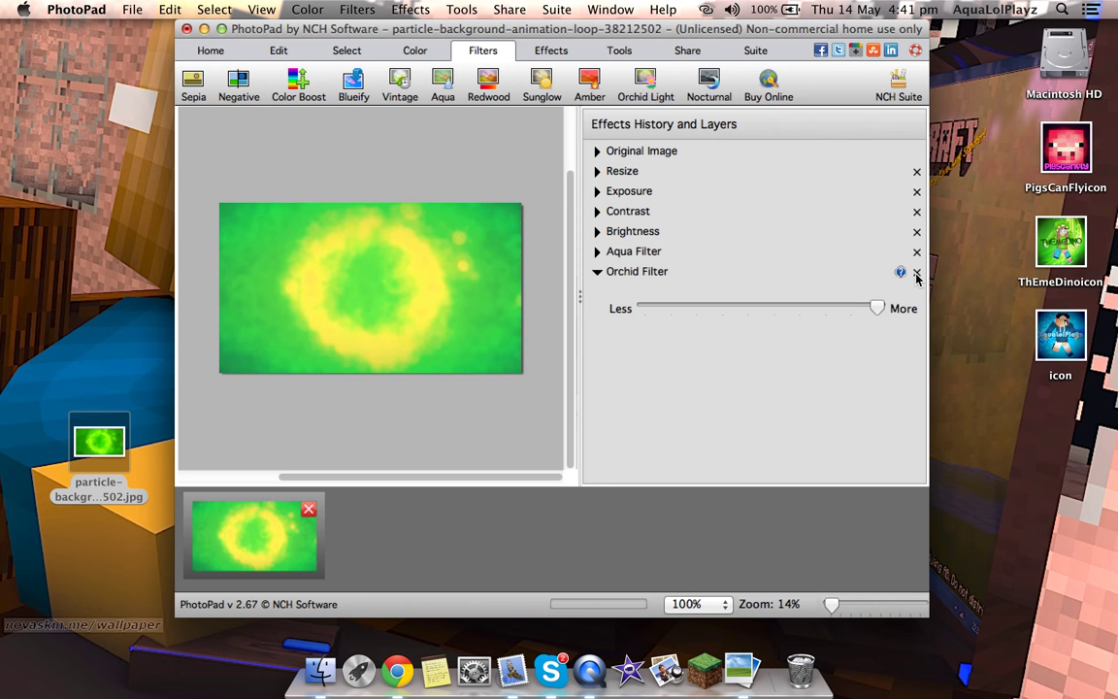
{"action": "left_click", "coordinate": [916, 271]}
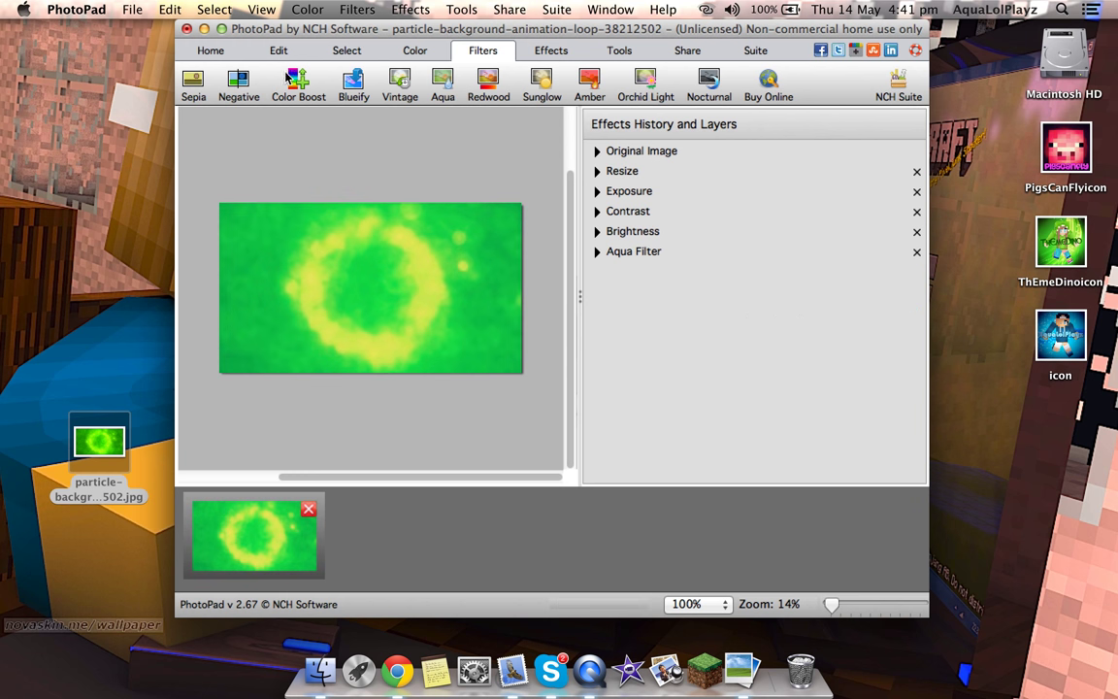
- Try a Color Boost filter at several Dark/Bright levels, then remove it
{"action": "left_click", "coordinate": [300, 86]}
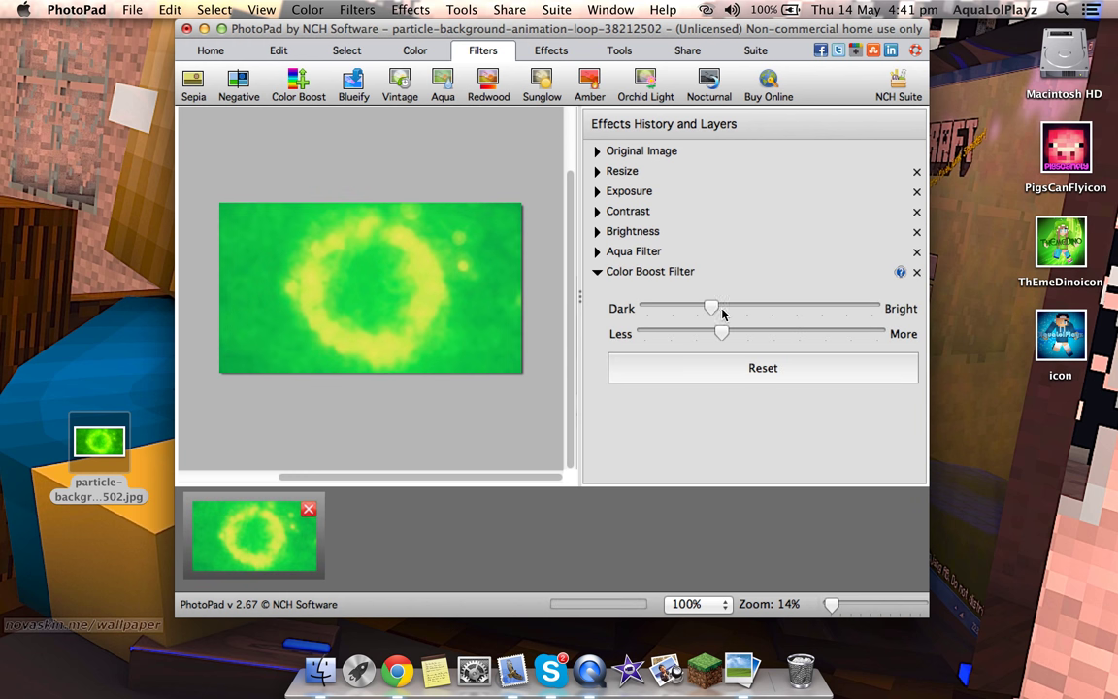
{"action": "left_click_drag", "start_coordinate": [712, 308], "coordinate": [723, 309]}
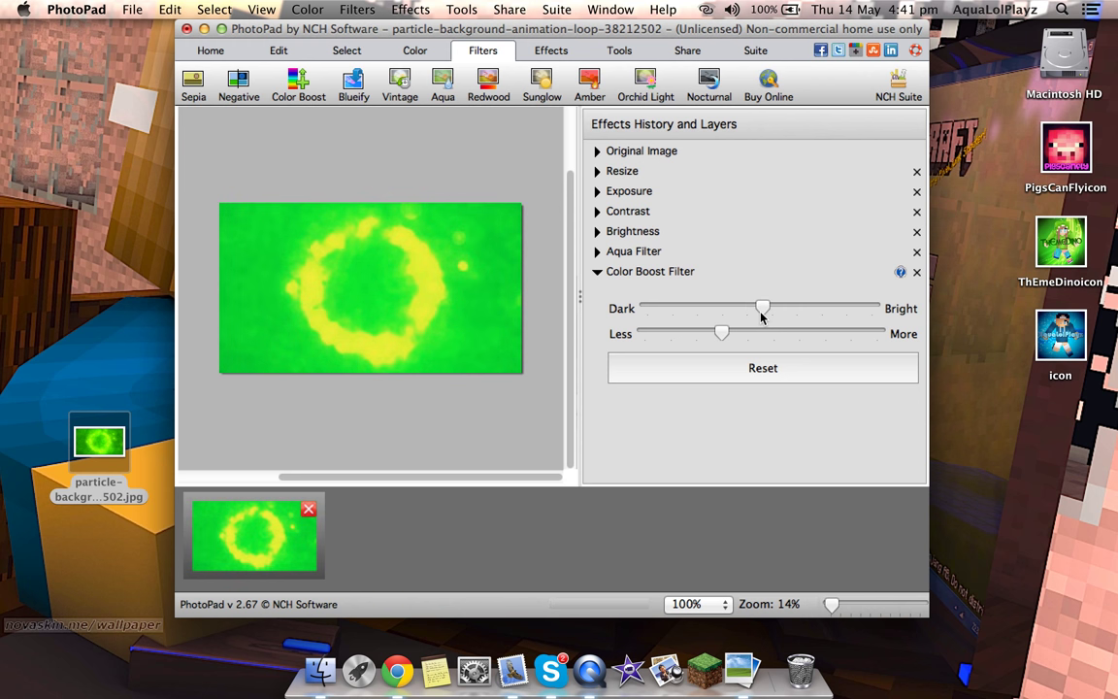
{"action": "left_click_drag", "start_coordinate": [759, 308], "coordinate": [697, 308]}
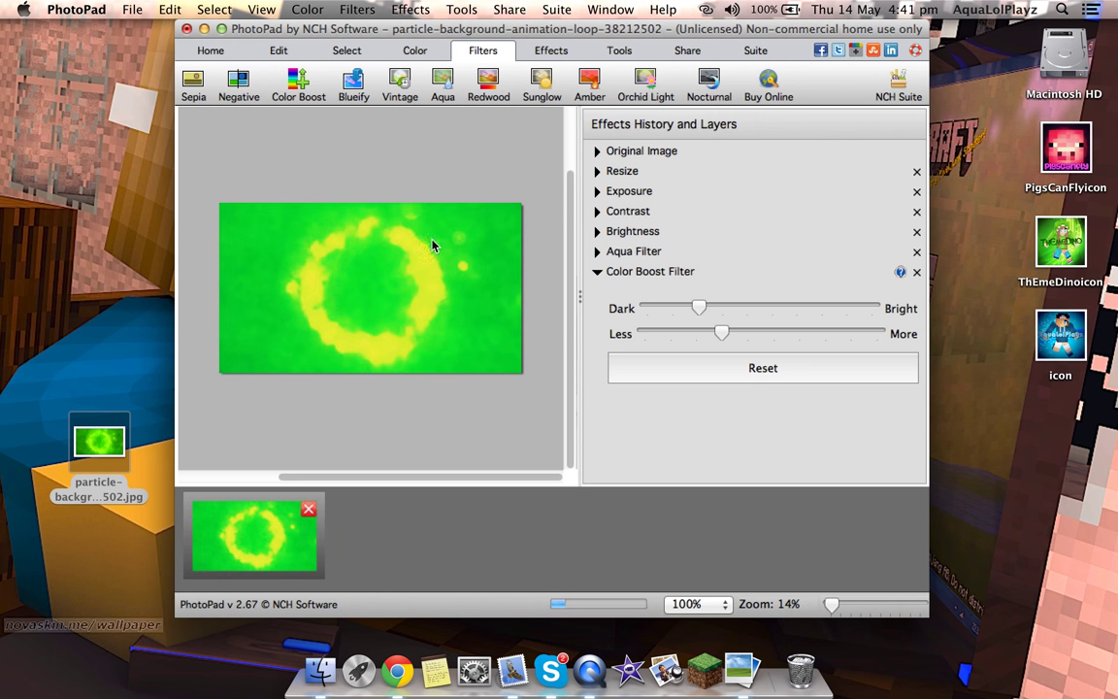
{"action": "left_click_drag", "start_coordinate": [698, 308], "coordinate": [673, 308]}
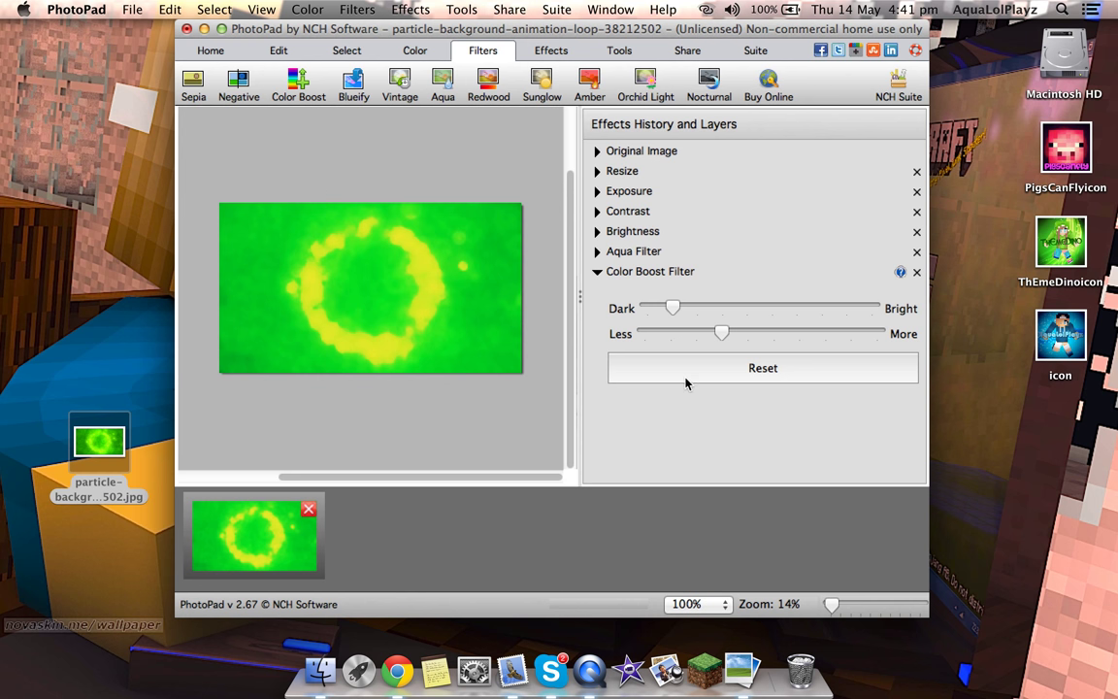
{"action": "left_click_drag", "start_coordinate": [672, 307], "coordinate": [711, 308]}
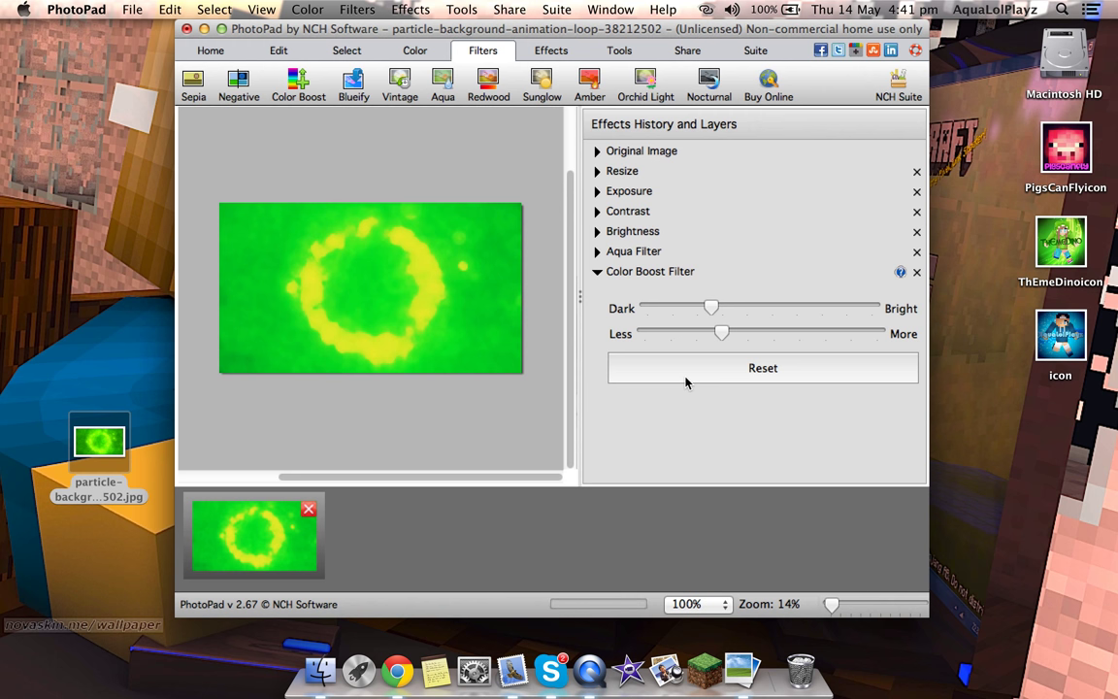
{"action": "left_click", "coordinate": [916, 271]}
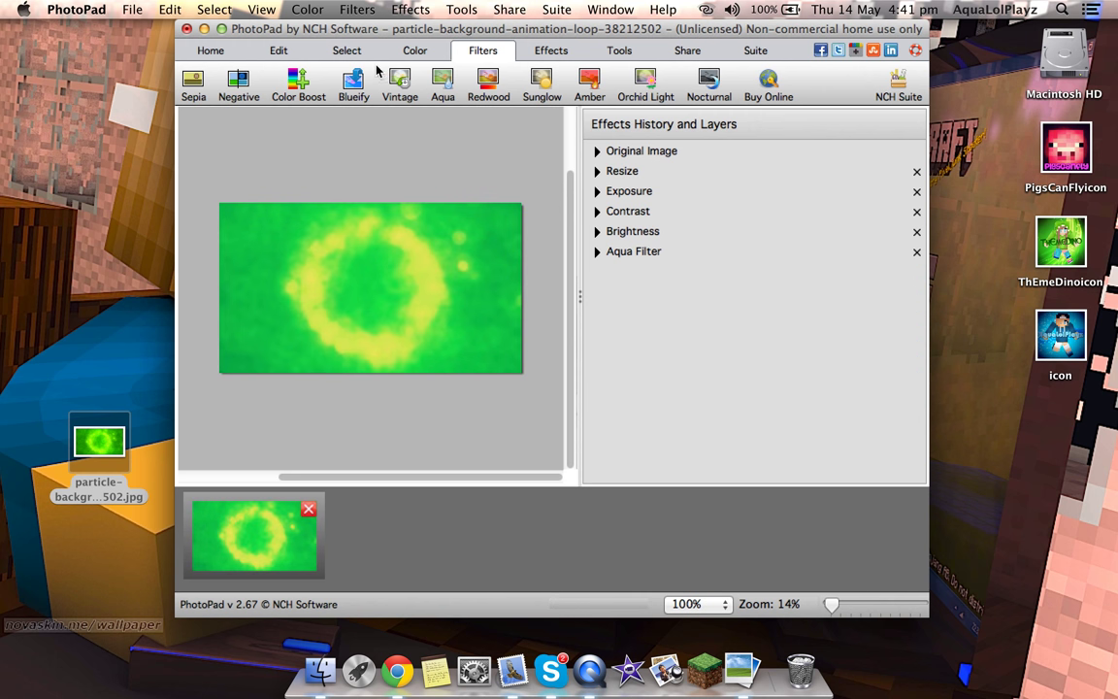
{"action": "left_click", "coordinate": [550, 51]}
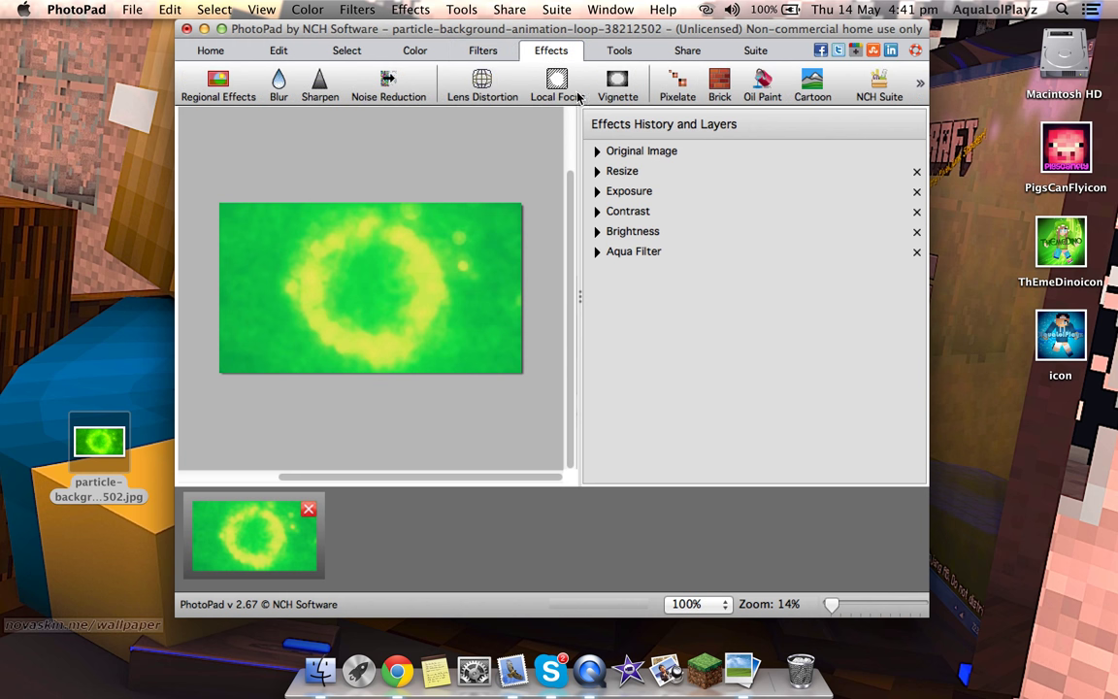
- Add a Sharpen effect with its strength pushed toward More
{"action": "left_click", "coordinate": [320, 85]}
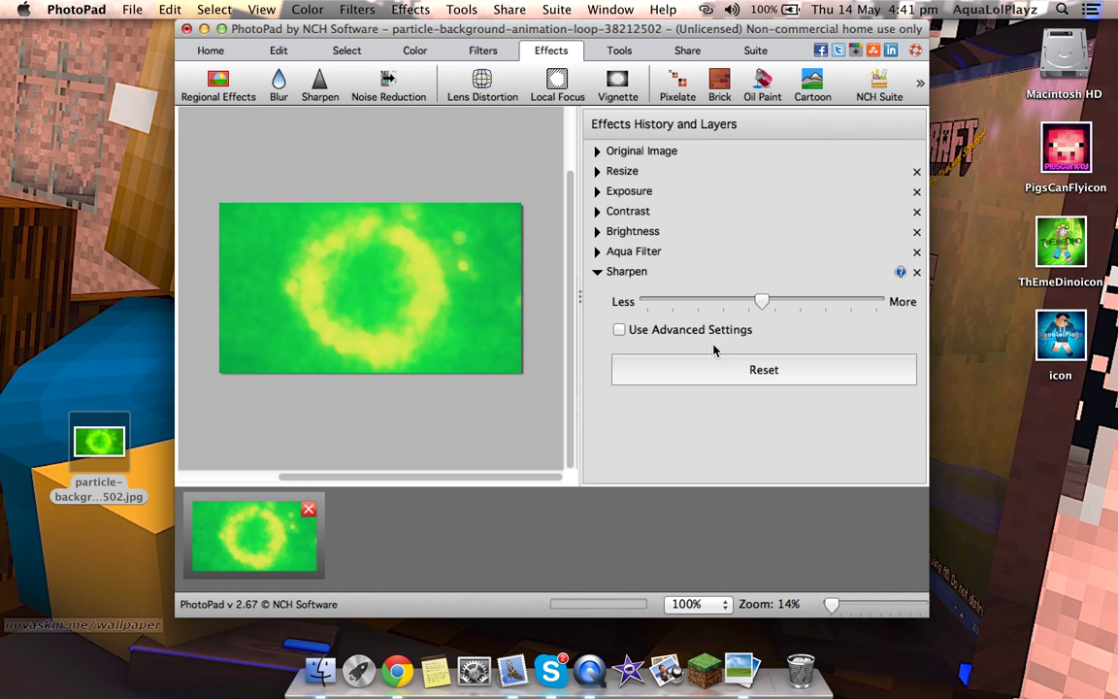
{"action": "left_click", "coordinate": [774, 302]}
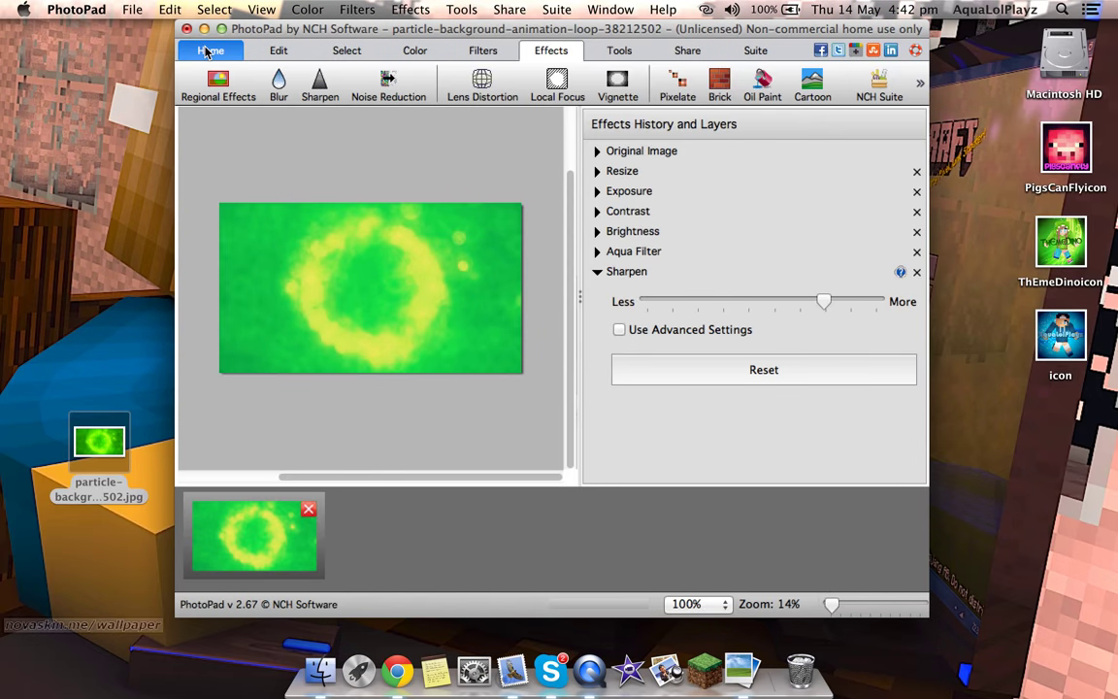
- Switch to the Chrome space and close the YouTube channel-art tab
{"action": "key", "text": "ctrl+Right"}
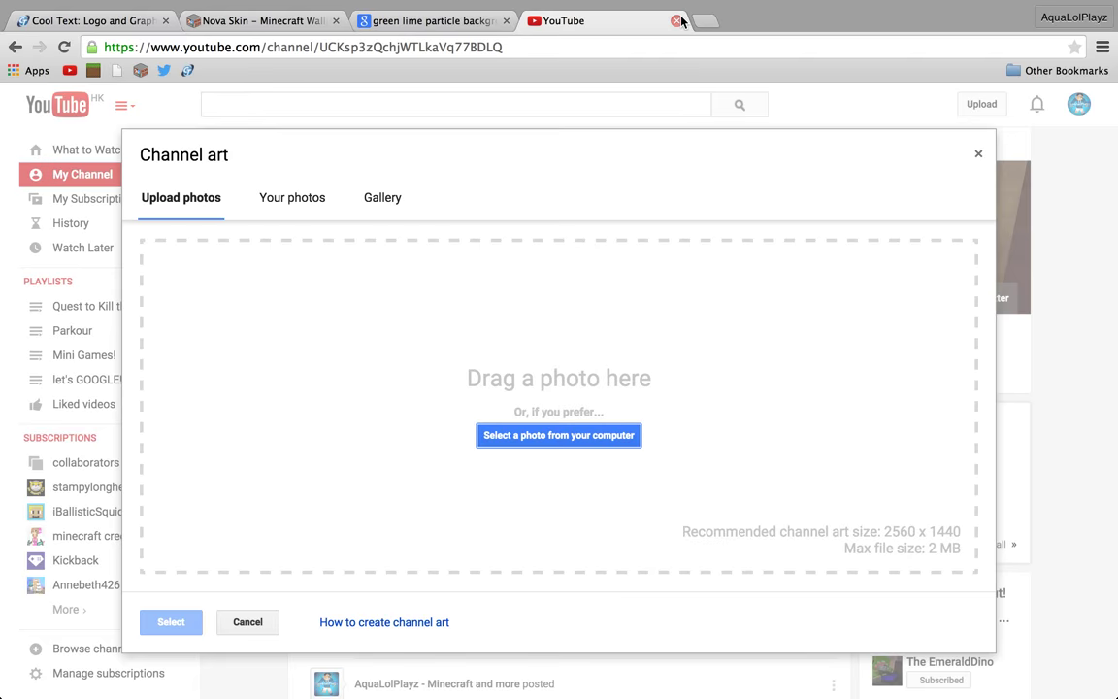
{"action": "key", "text": "super+w"}
{"action": "scroll", "coordinate": [369, 317], "scroll_direction": "up", "scroll_amount": 3}
{"action": "scroll", "coordinate": [369, 317], "scroll_direction": "up", "scroll_amount": 1}
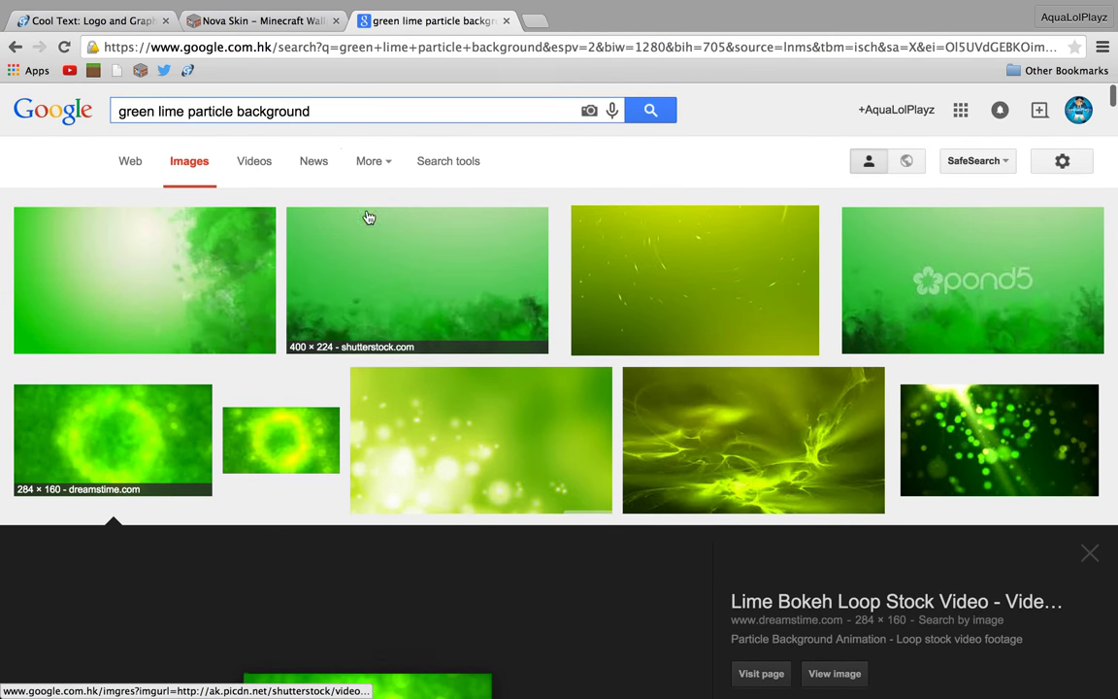
- Replace the particle-background query with a 'minecraft emerald' image search
{"action": "left_click_drag", "start_coordinate": [324, 113], "coordinate": [95, 114]}
{"action": "key", "text": "BackSpace"}
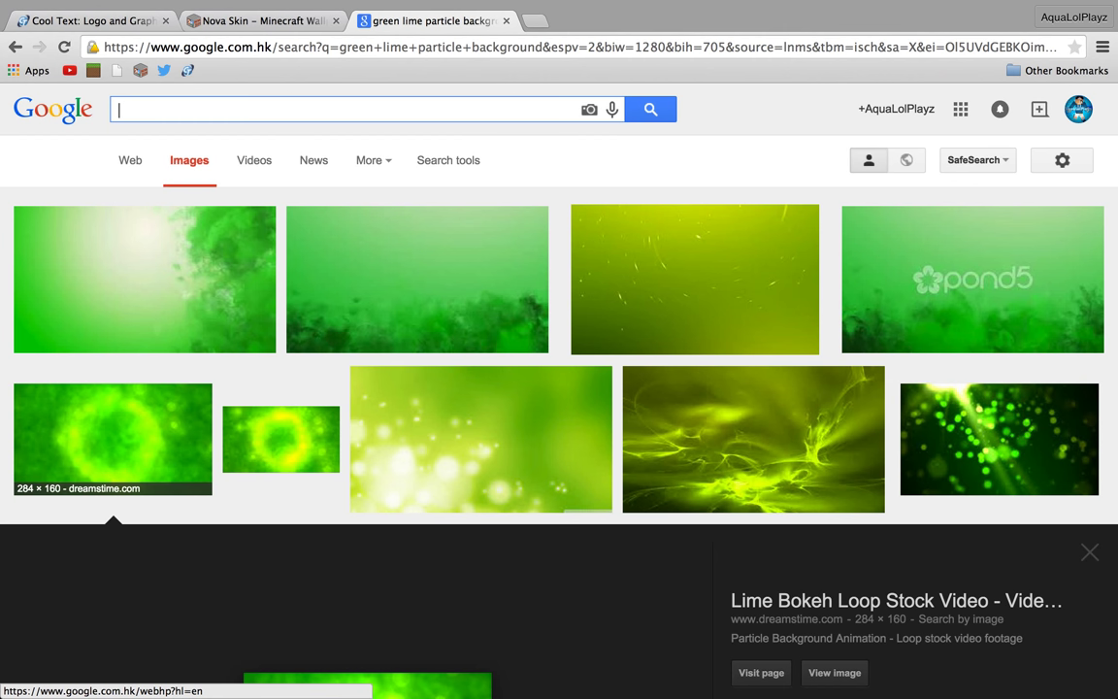
{"action": "type", "text": "emera"}
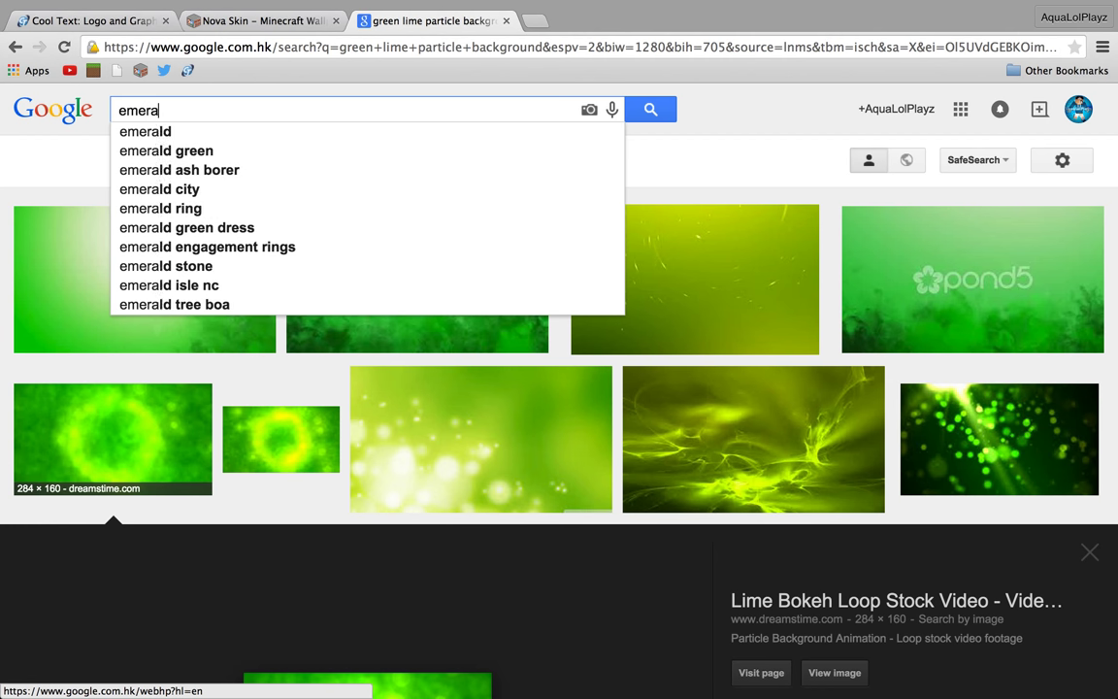
{"action": "type", "text": "ld"}
{"action": "key", "text": "BackSpace"}
{"action": "key", "text": "BackSpace"}
{"action": "key", "text": "BackSpace"}
{"action": "key", "text": "BackSpace"}
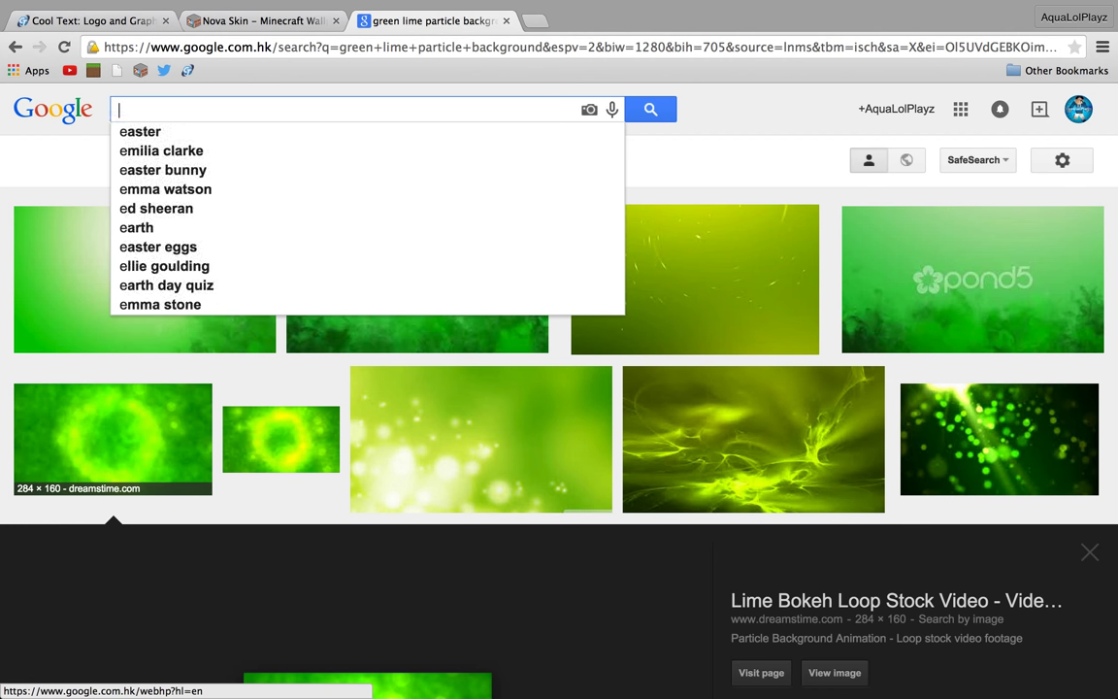
{"action": "type", "text": "minecra"}
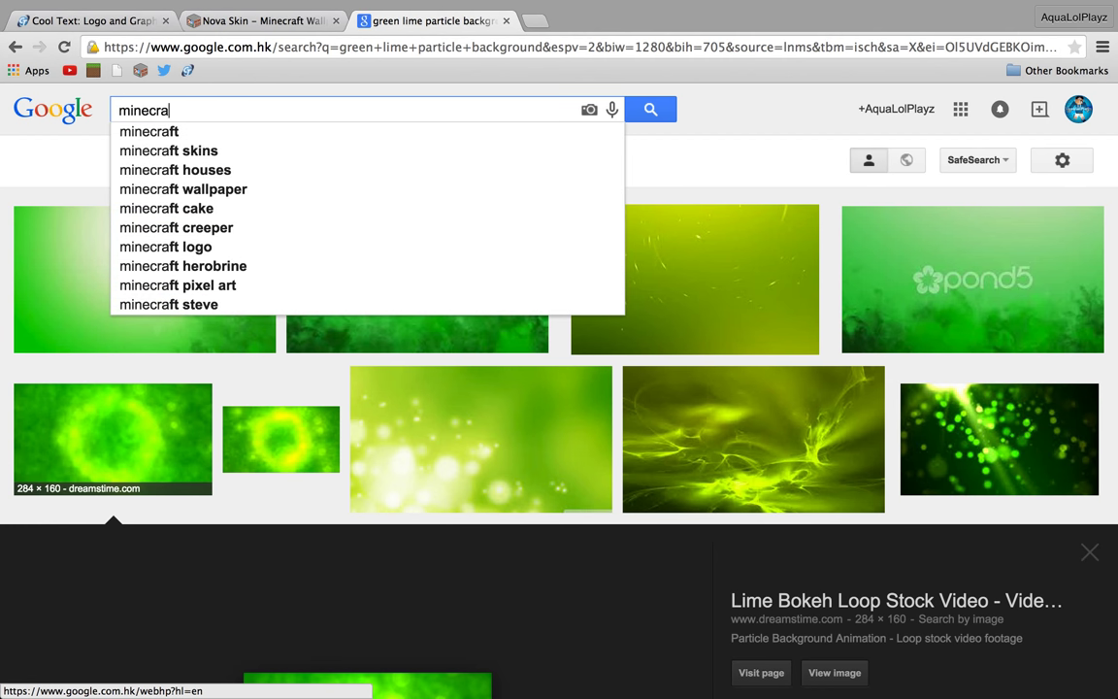
{"action": "type", "text": "ft "}
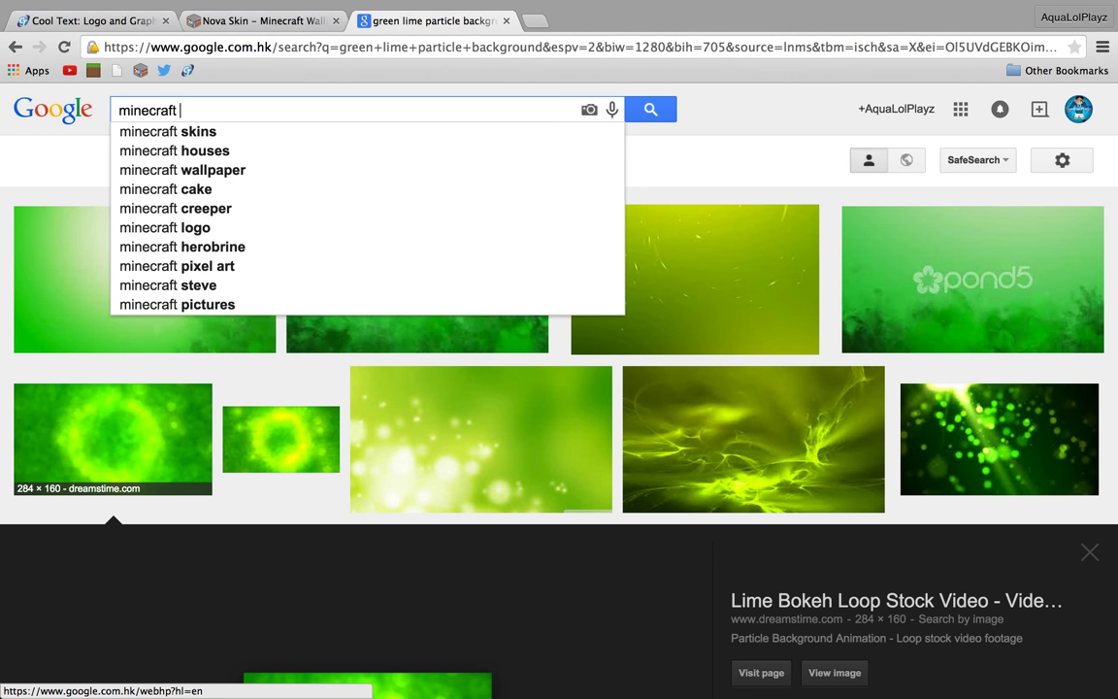
{"action": "type", "text": "em"}
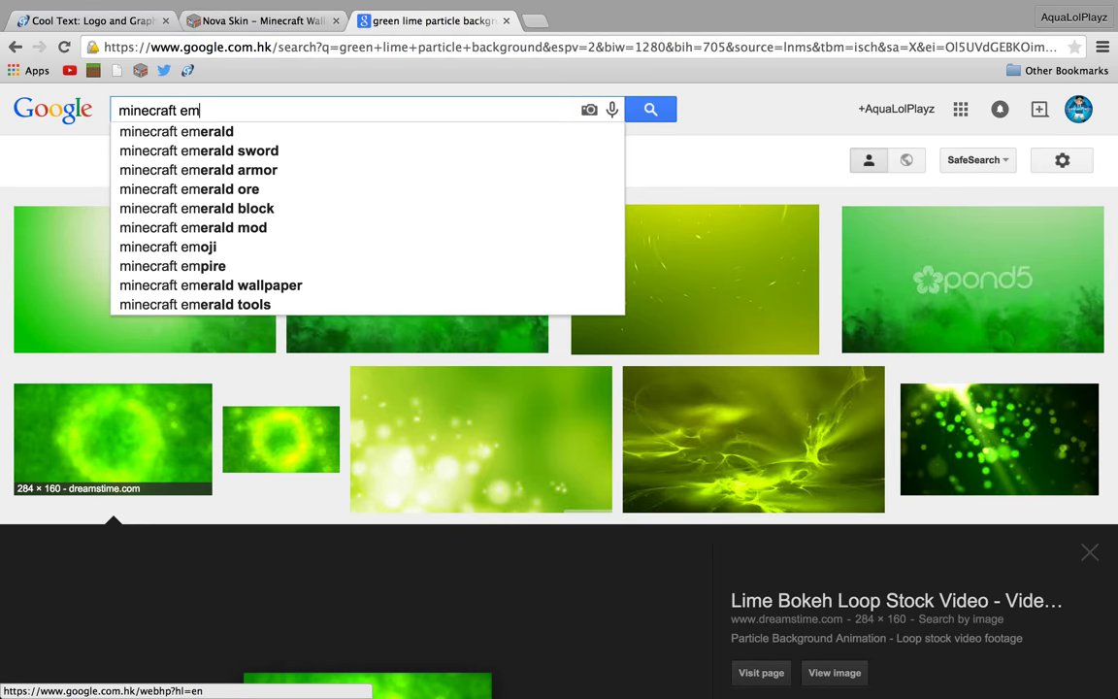
{"action": "type", "text": "er"}
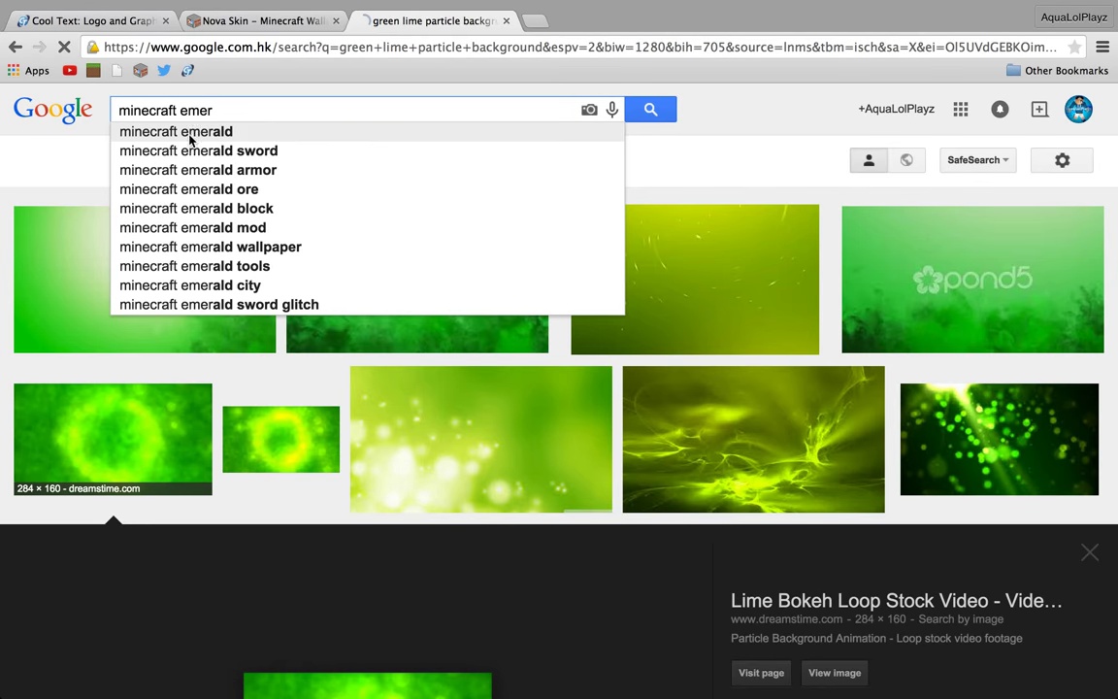
{"action": "left_click", "coordinate": [231, 132]}
- Search Google Images for 'minecraft emeralds' and scroll through the results
{"action": "key", "text": "ctrl+a"}
{"action": "key", "text": "BackSpace"}
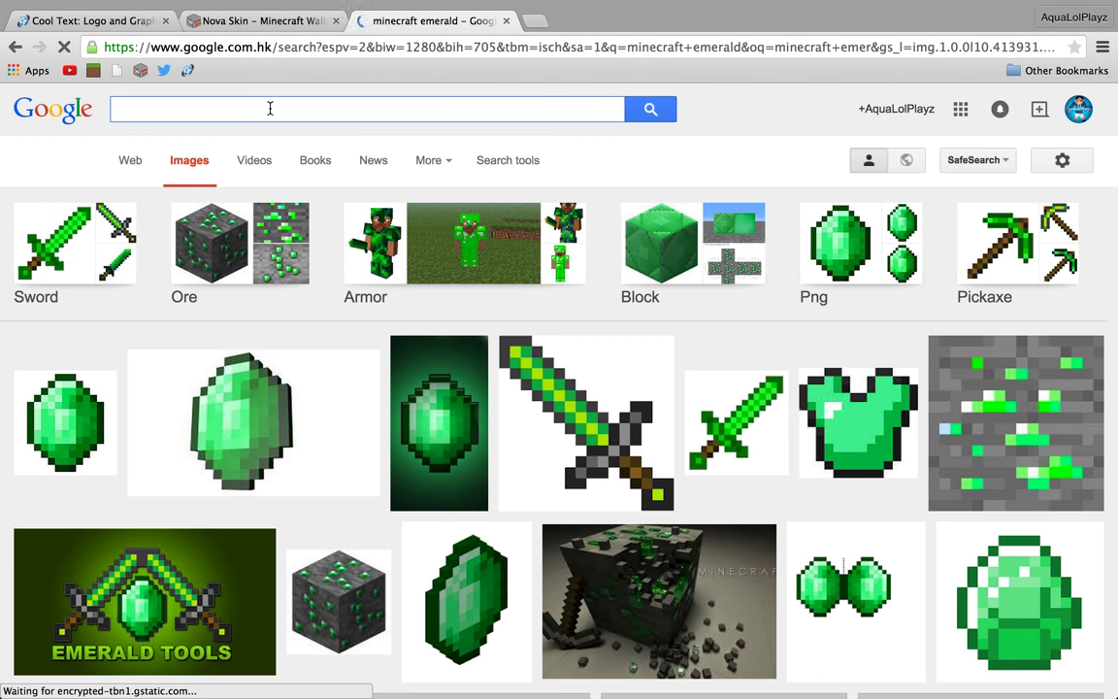
{"action": "type", "text": "minecraft emeralds"}
{"action": "key", "text": "Return"}
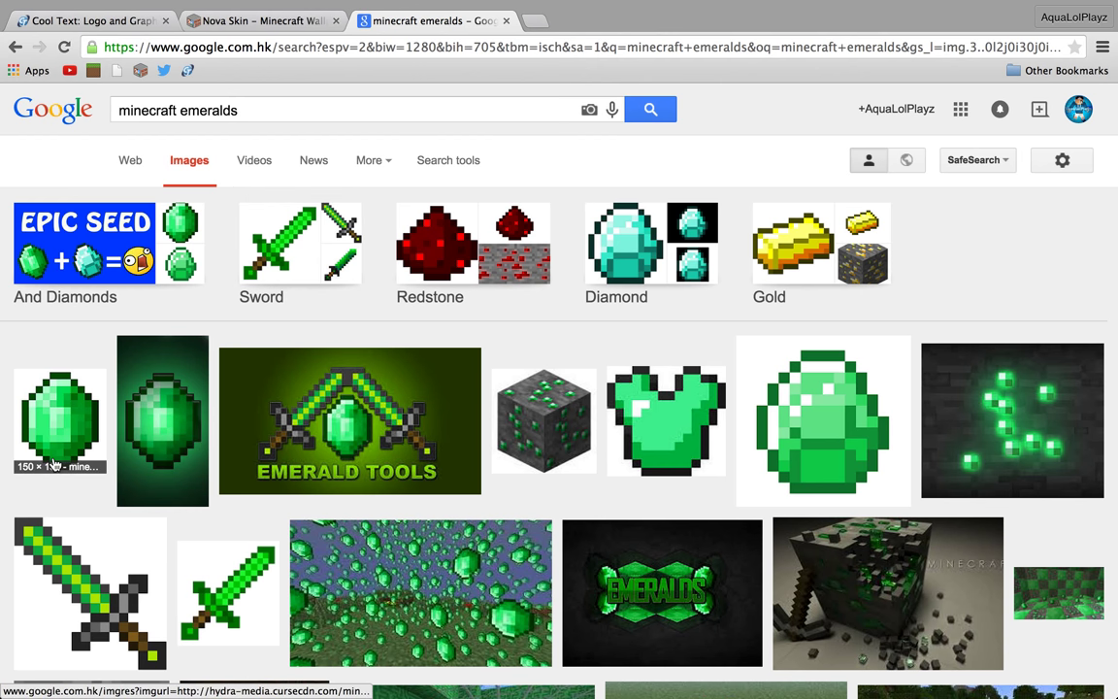
{"action": "scroll", "coordinate": [55, 464], "scroll_direction": "down", "scroll_amount": 4}
{"action": "scroll", "coordinate": [58, 457], "scroll_direction": "down", "scroll_amount": 1}
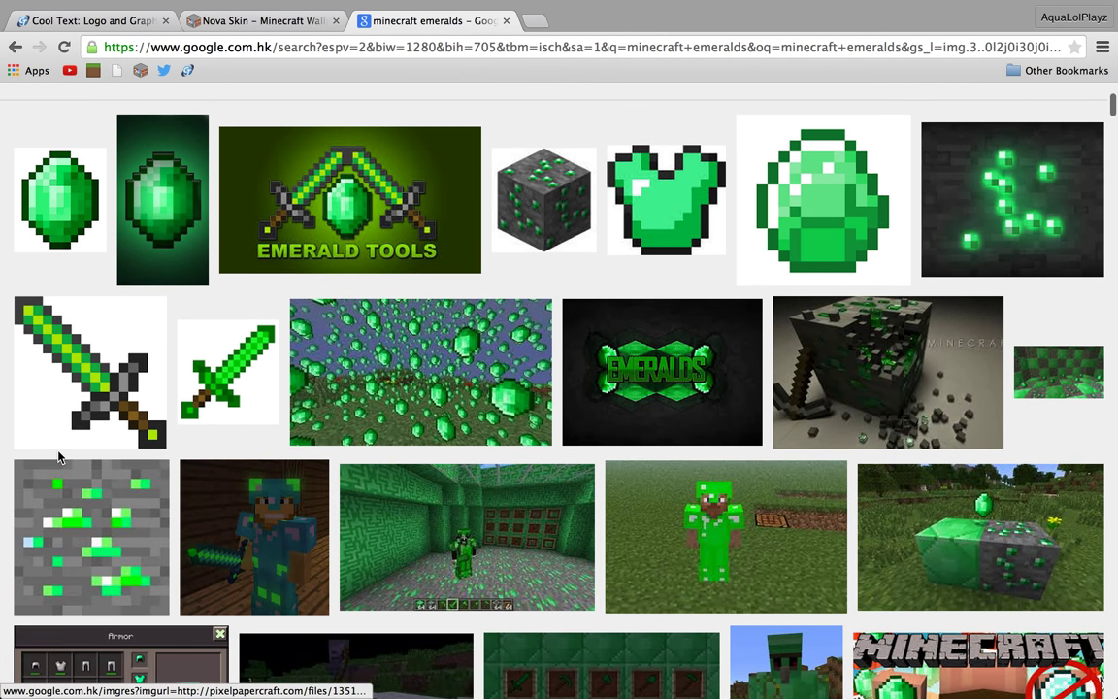
{"action": "scroll", "coordinate": [58, 457], "scroll_direction": "up", "scroll_amount": 3}
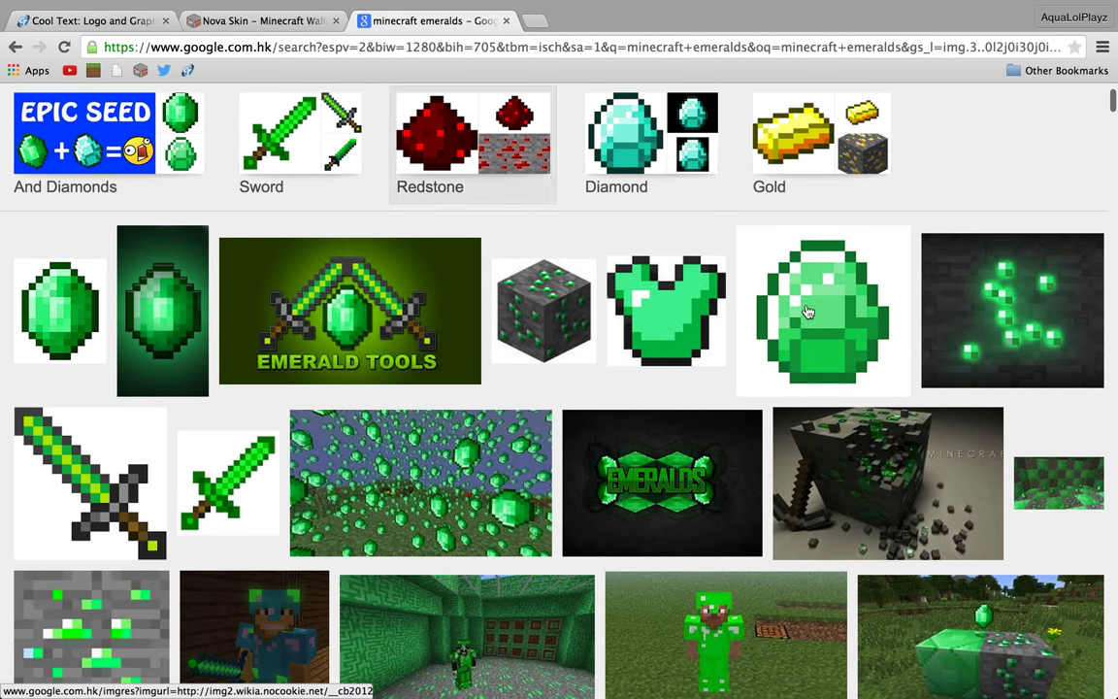
- Preview several emerald thumbnails and related emerald wallpaper images
{"action": "left_click", "coordinate": [66, 310]}
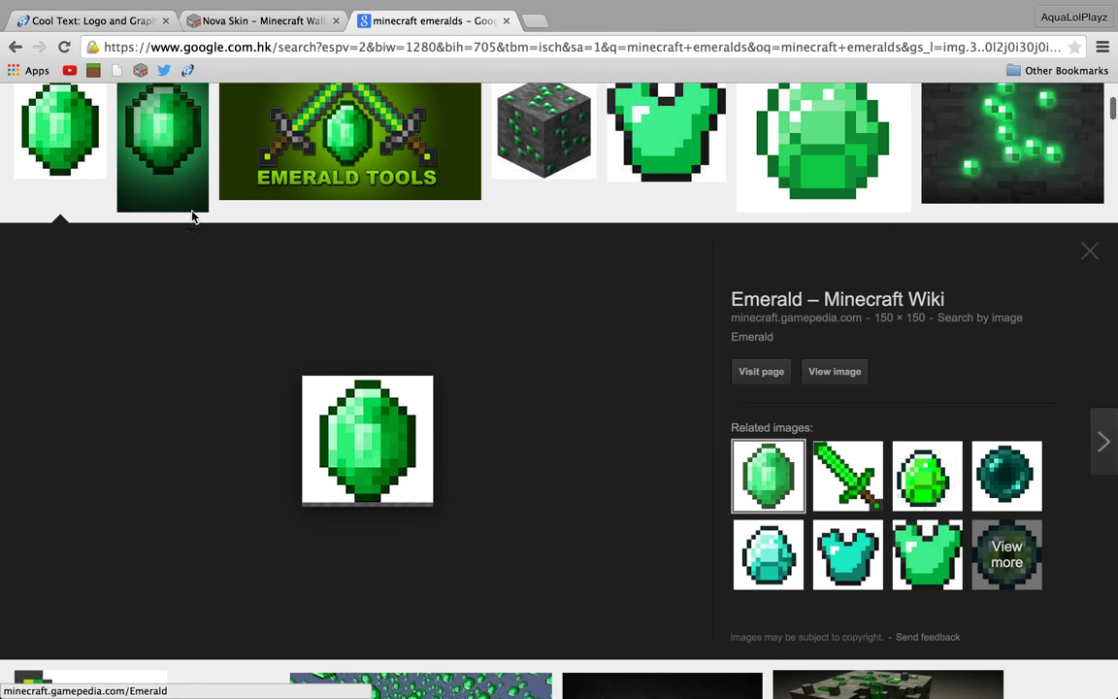
{"action": "left_click", "coordinate": [182, 175]}
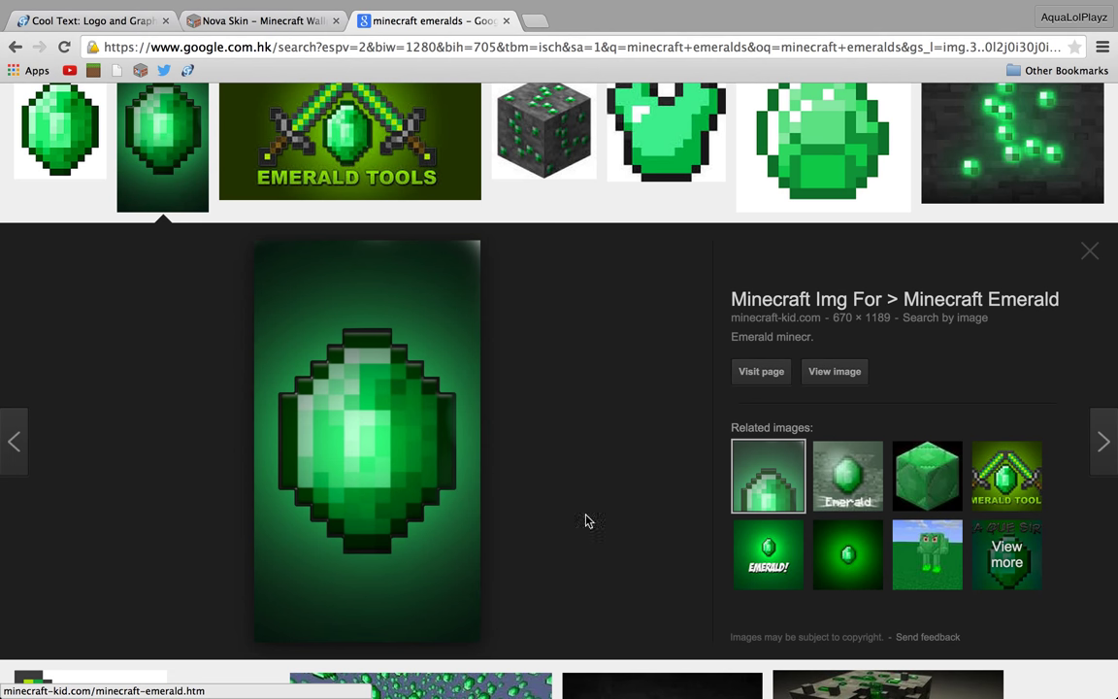
{"action": "left_click", "coordinate": [846, 475]}
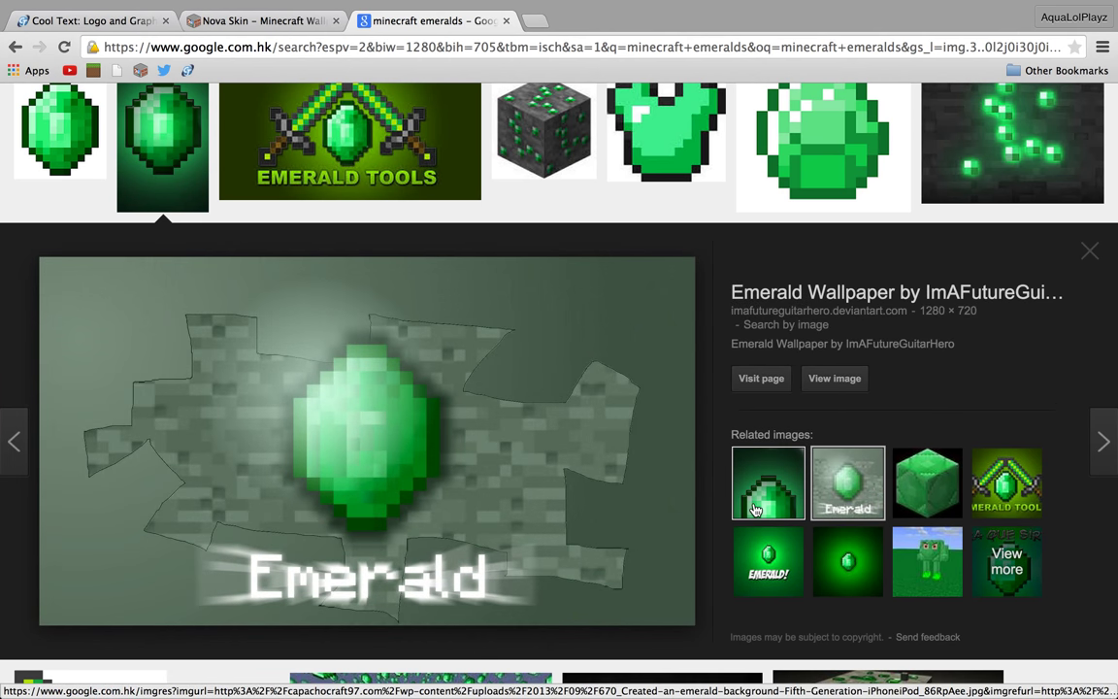
{"action": "left_click", "coordinate": [755, 509]}
{"action": "left_click", "coordinate": [830, 490]}
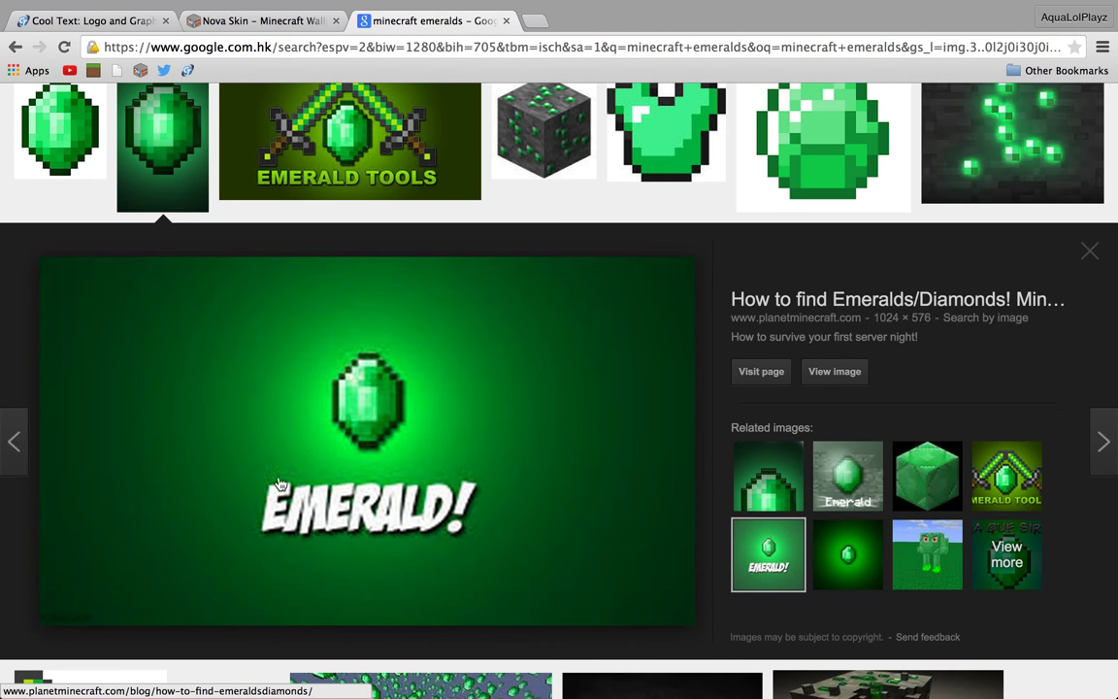
- Drag the Minecraft Wiki emerald sprite out of the browser toward the desktop
{"action": "left_click", "coordinate": [59, 126]}
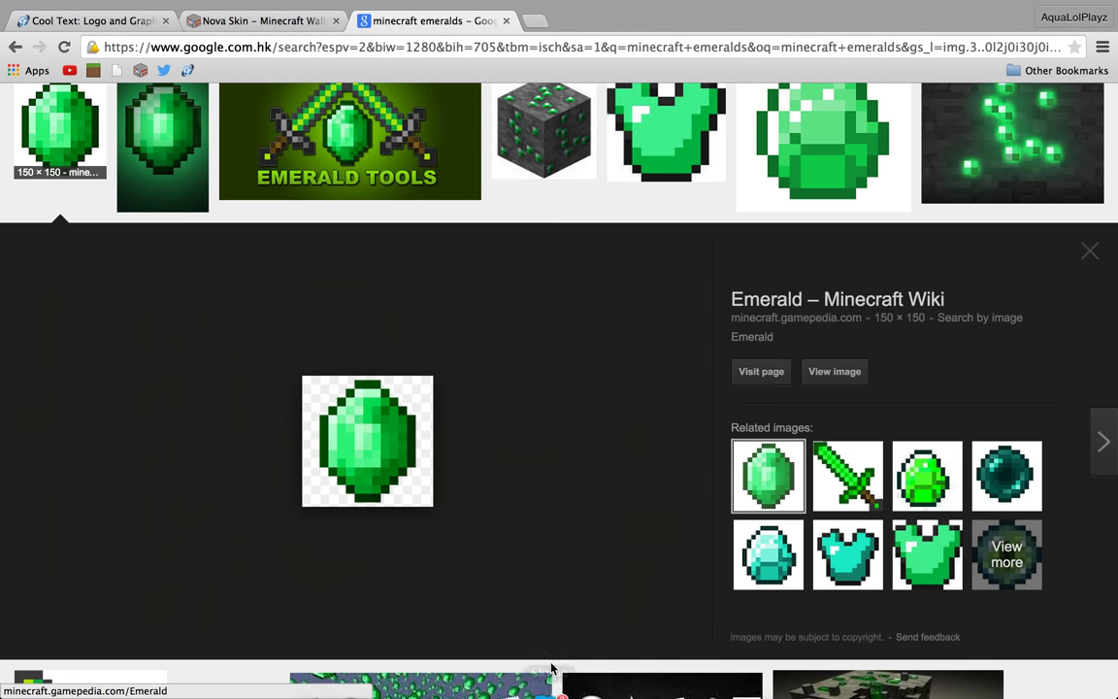
{"action": "right_click", "coordinate": [351, 440]}
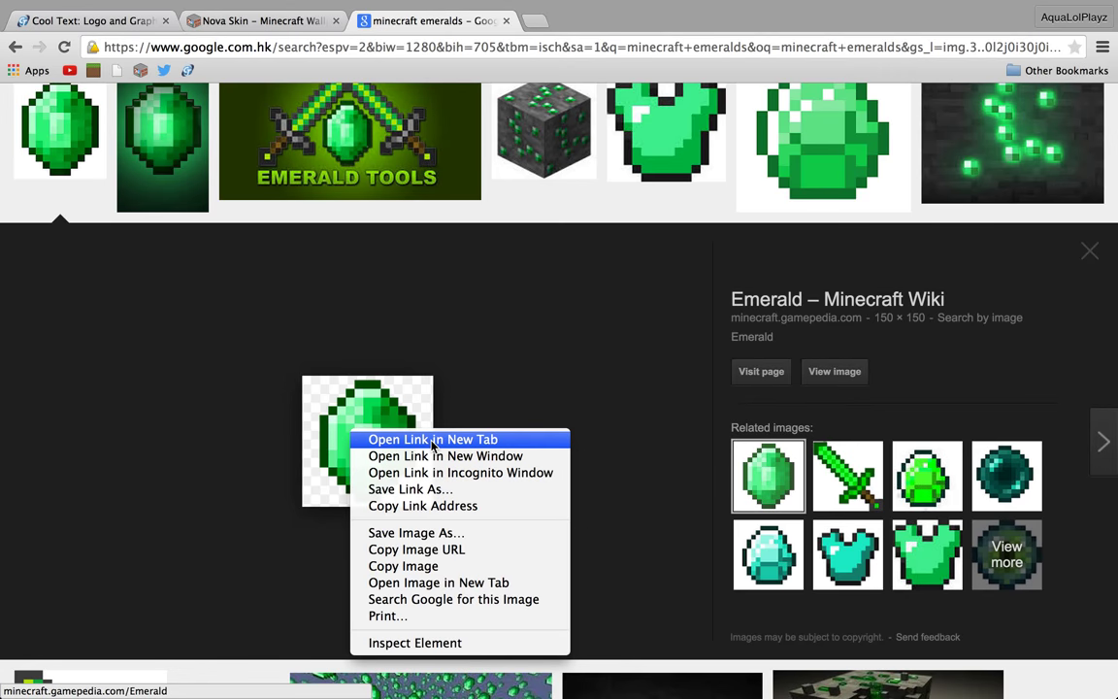
{"action": "left_click", "coordinate": [230, 451]}
{"action": "mouse_move", "coordinate": [374, 467]}
{"action": "left_mouse_down"}
{"action": "mouse_move", "coordinate": [1, 687]}
{"action": "mouse_move", "coordinate": [4, 599]}
{"action": "left_mouse_up"}
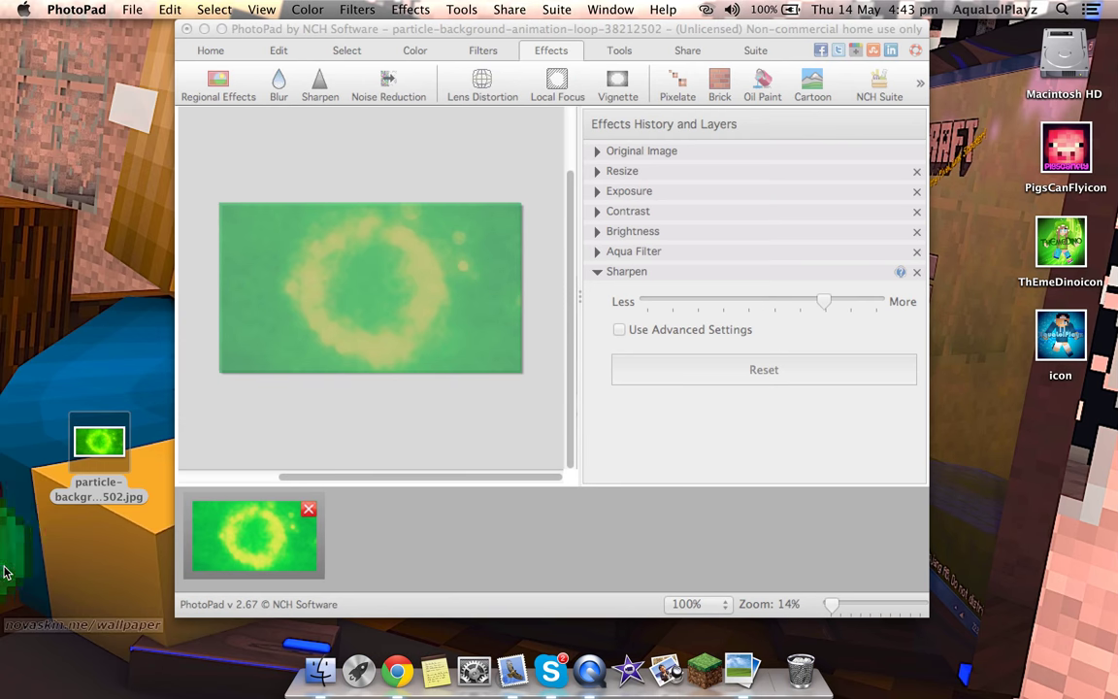
- Save the emerald to the desktop as Emerald.png and insert it as an image overlay
{"action": "left_click_drag", "start_coordinate": [4, 598], "coordinate": [105, 588]}
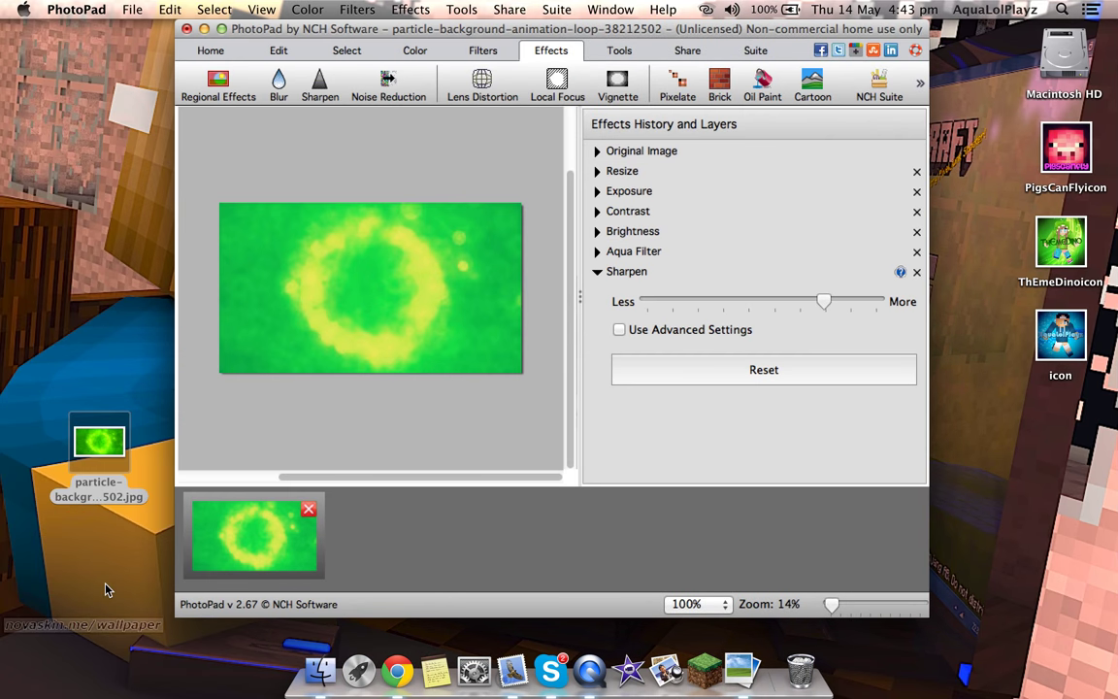
{"action": "left_click", "coordinate": [621, 53]}
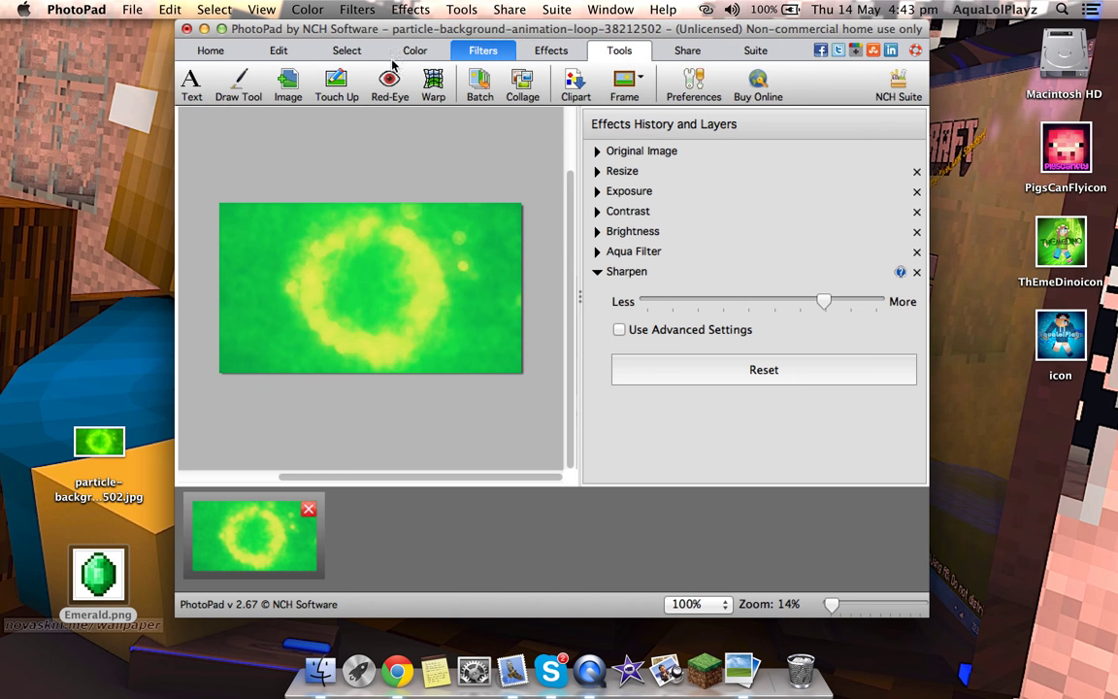
{"action": "left_click", "coordinate": [286, 87]}
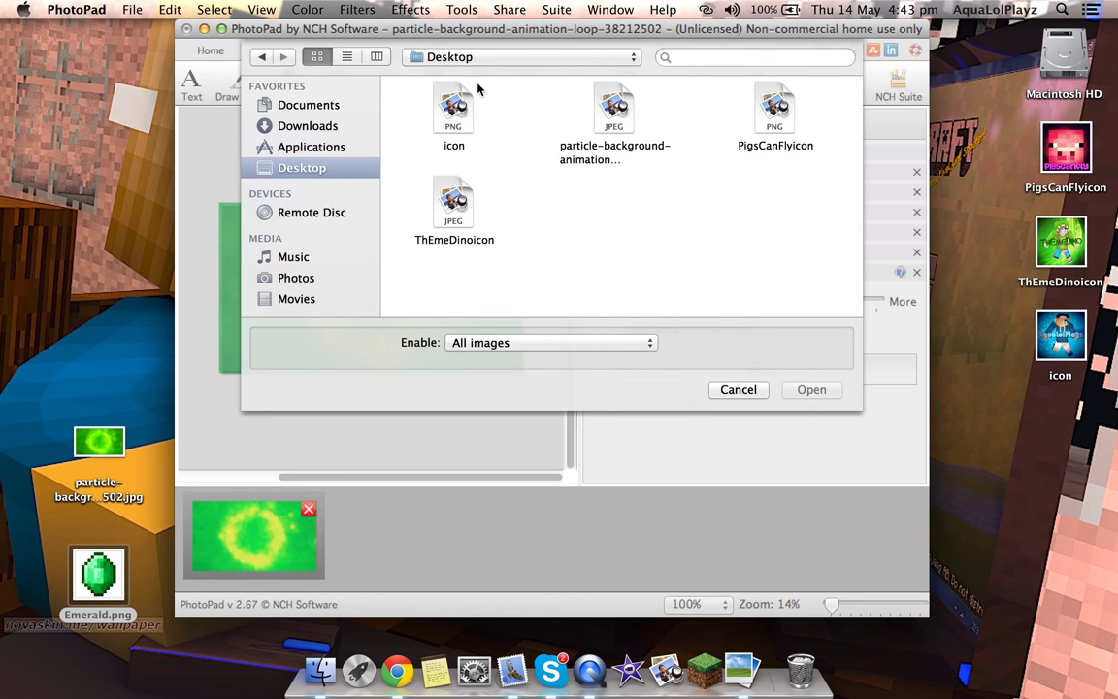
{"action": "left_click", "coordinate": [452, 106]}
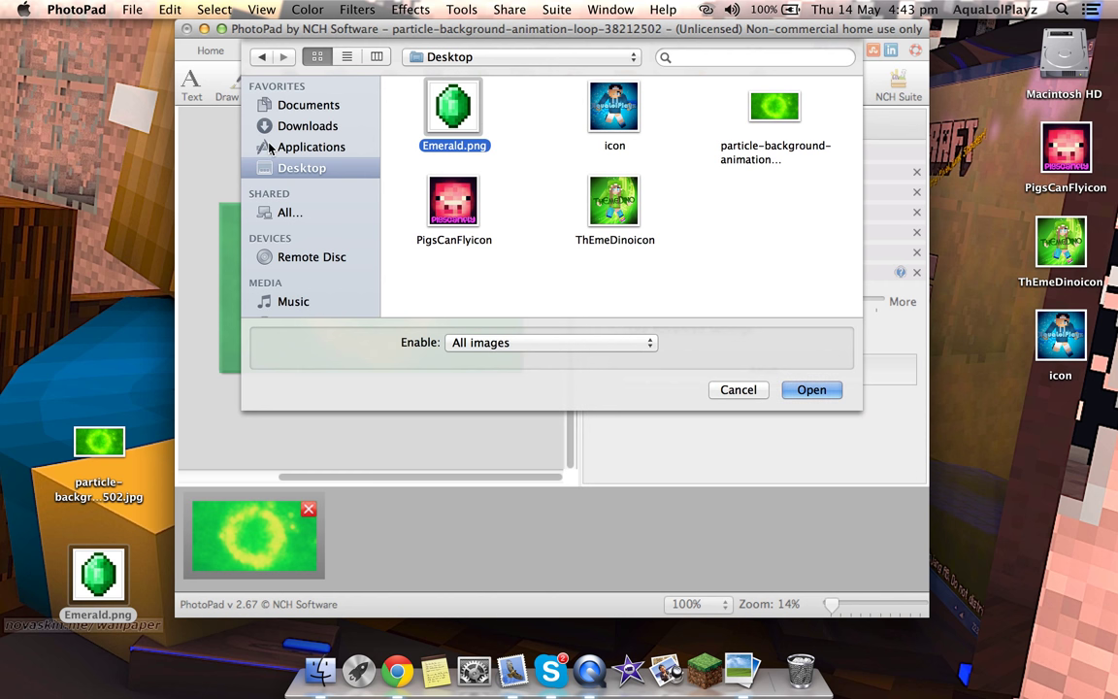
{"action": "left_click", "coordinate": [286, 145]}
{"action": "left_click", "coordinate": [291, 104]}
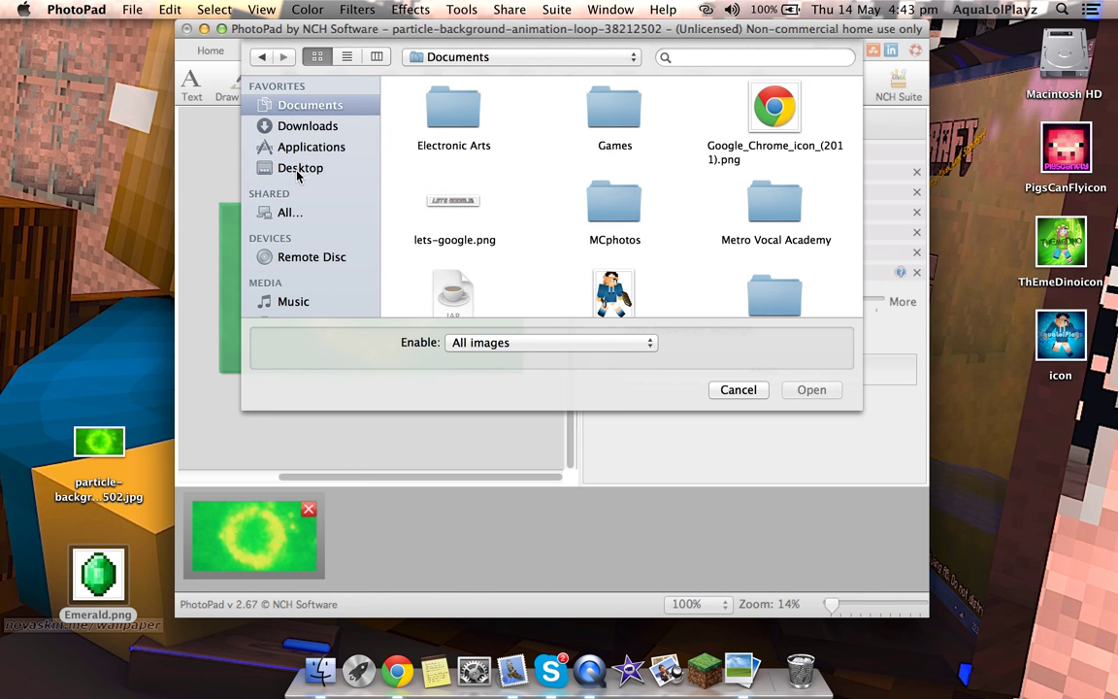
{"action": "left_click", "coordinate": [296, 167]}
{"action": "left_click", "coordinate": [458, 111]}
{"action": "left_click", "coordinate": [813, 392]}
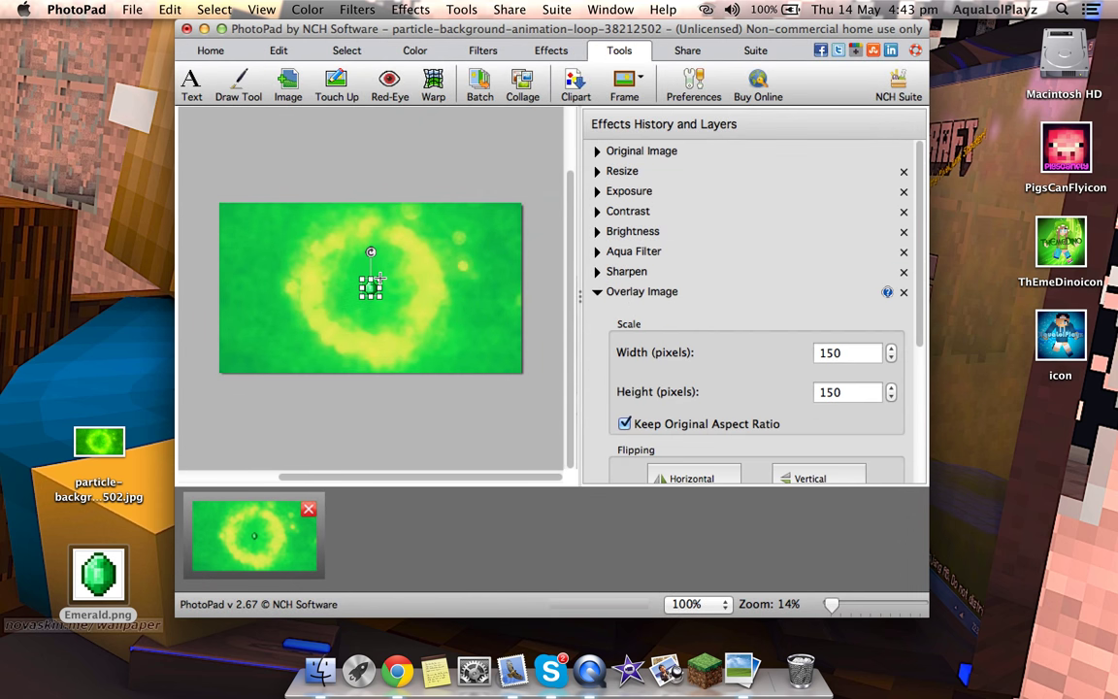
- Resize the emerald overlay to 723×723, tilt it diagonally and move it bottom-left
{"action": "left_click_drag", "start_coordinate": [380, 279], "coordinate": [433, 246]}
{"action": "mouse_move", "coordinate": [392, 264]}
{"action": "left_mouse_down"}
{"action": "mouse_move", "coordinate": [288, 250]}
{"action": "mouse_move", "coordinate": [309, 241]}
{"action": "left_mouse_up"}
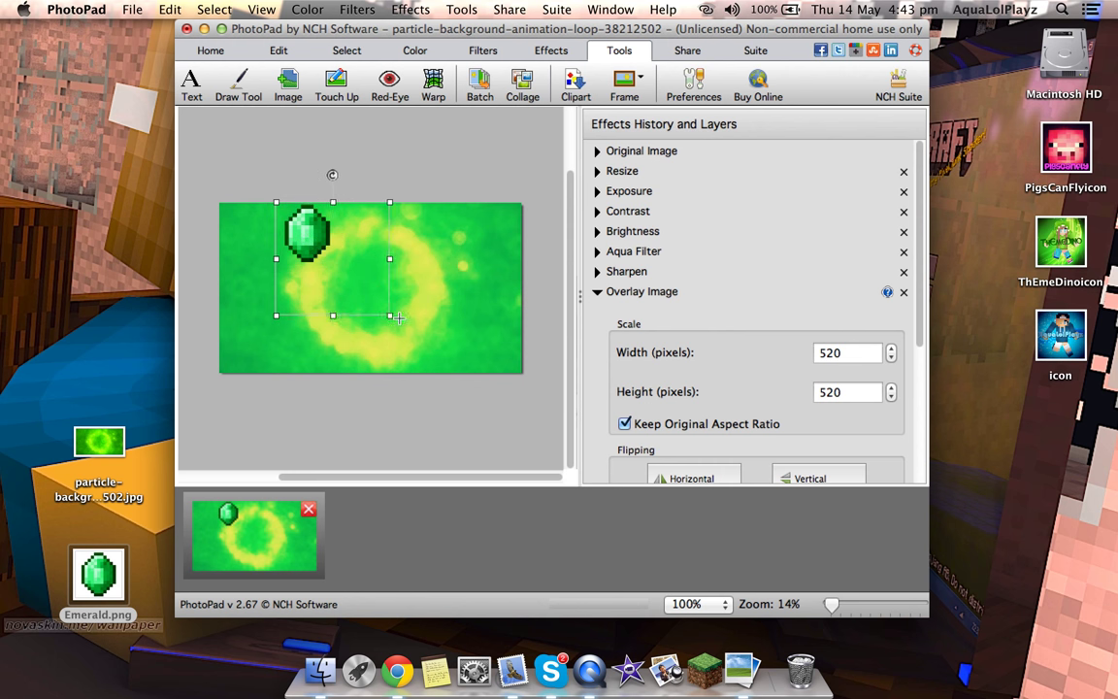
{"action": "left_click_drag", "start_coordinate": [338, 263], "coordinate": [399, 324]}
{"action": "left_click_drag", "start_coordinate": [334, 278], "coordinate": [365, 300]}
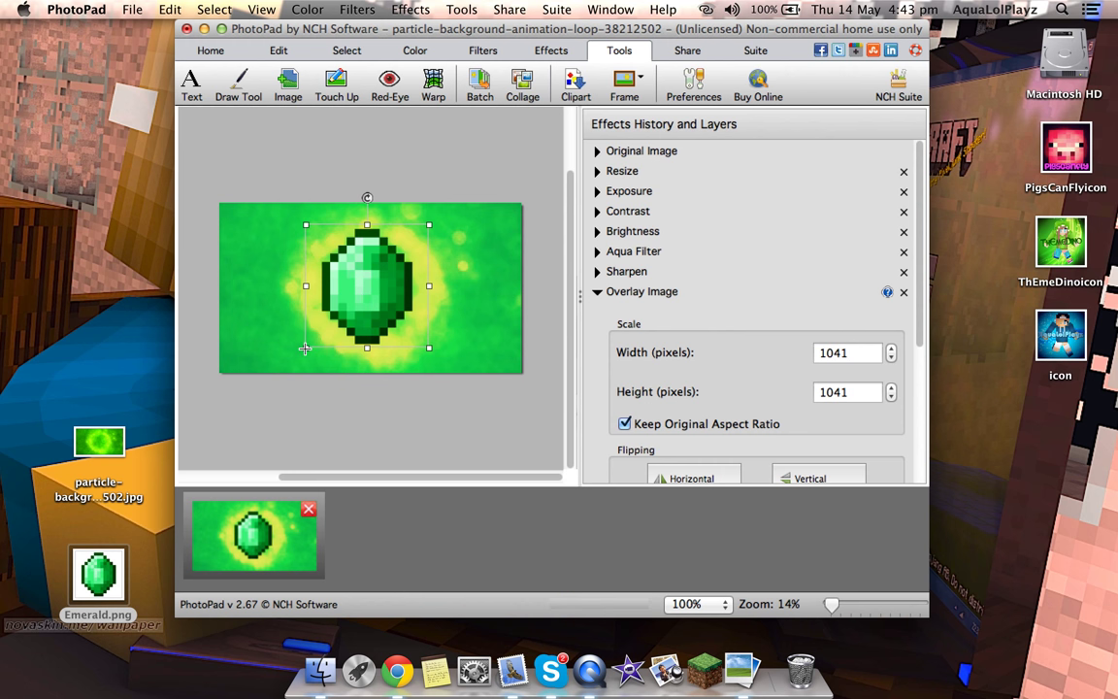
{"action": "left_click_drag", "start_coordinate": [305, 348], "coordinate": [319, 334]}
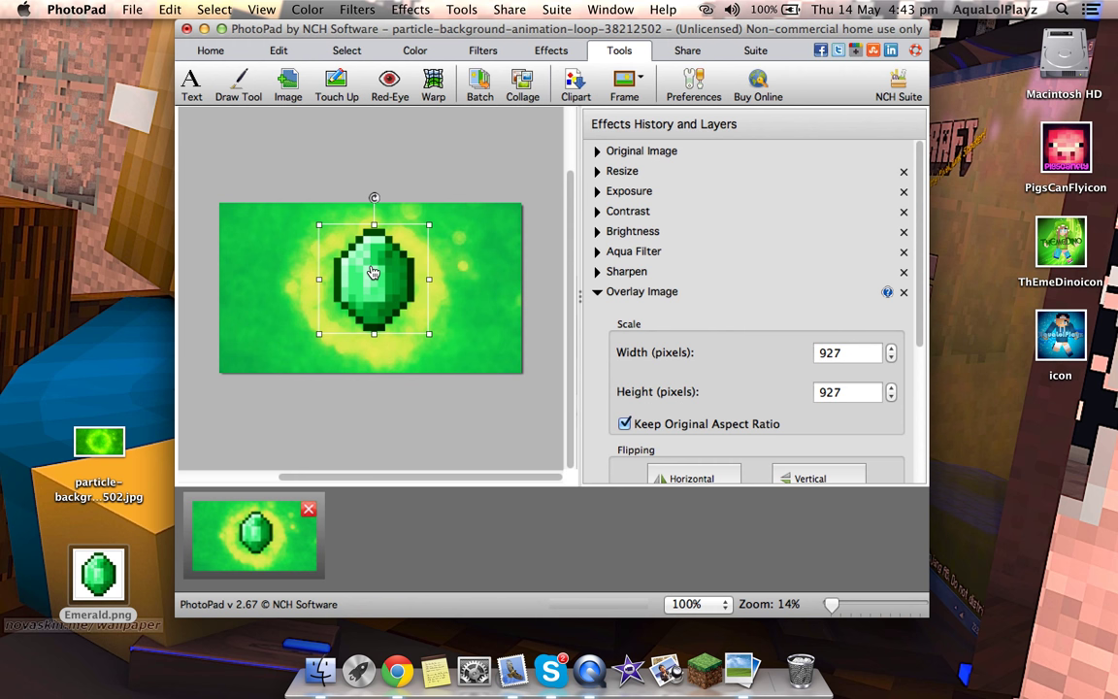
{"action": "left_click_drag", "start_coordinate": [373, 273], "coordinate": [372, 278]}
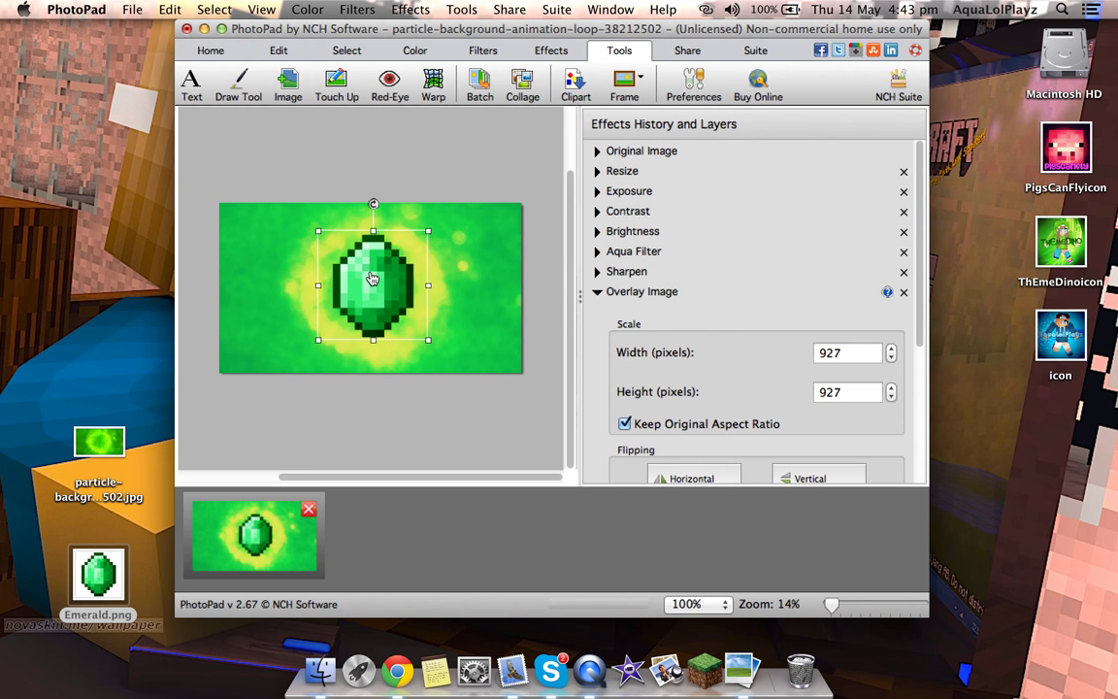
{"action": "mouse_move", "coordinate": [346, 272]}
{"action": "left_mouse_down"}
{"action": "mouse_move", "coordinate": [327, 300]}
{"action": "mouse_move", "coordinate": [284, 274]}
{"action": "left_mouse_up"}
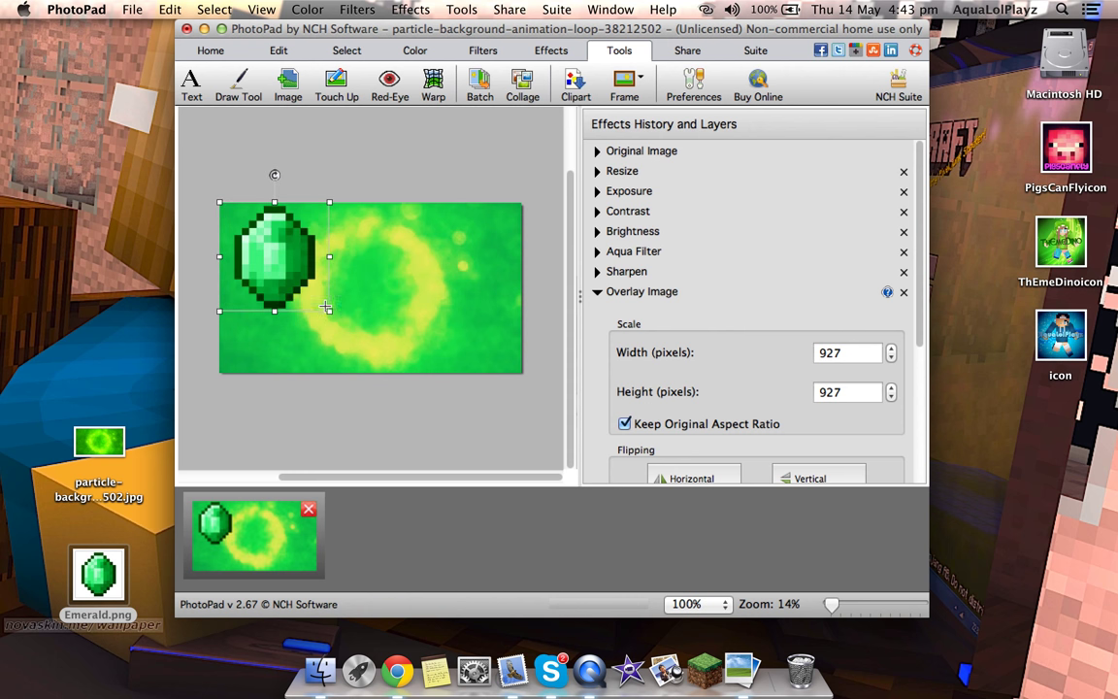
{"action": "left_click_drag", "start_coordinate": [327, 307], "coordinate": [302, 287]}
{"action": "mouse_move", "coordinate": [264, 176]}
{"action": "left_mouse_down"}
{"action": "mouse_move", "coordinate": [296, 214]}
{"action": "mouse_move", "coordinate": [270, 346]}
{"action": "left_mouse_up"}
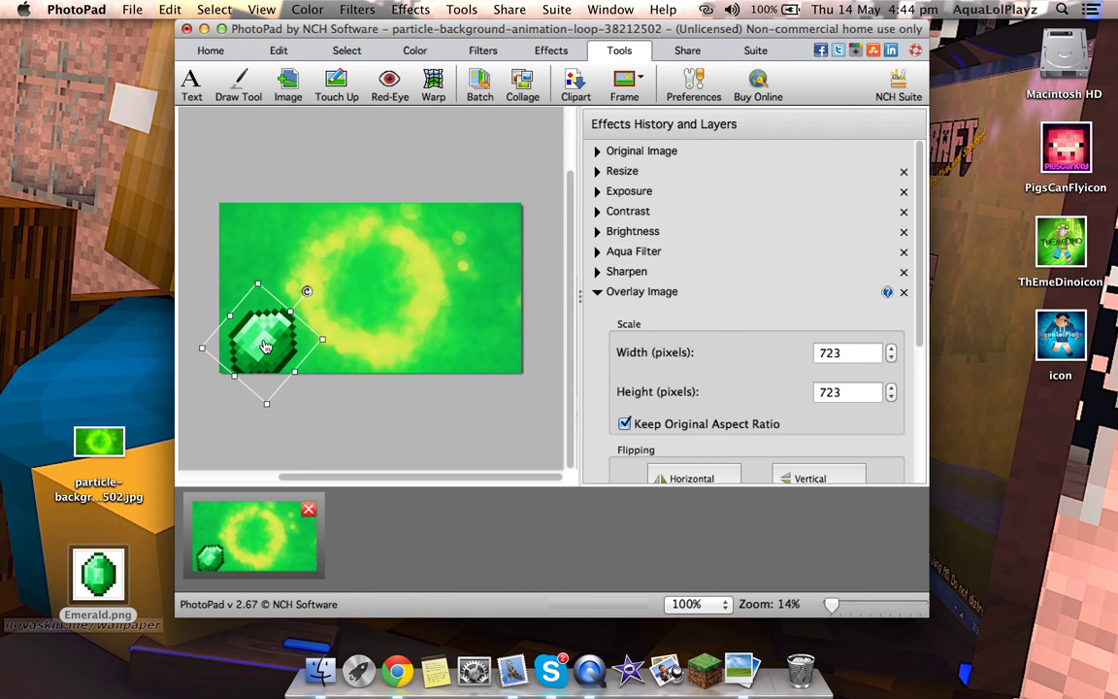
{"action": "left_click_drag", "start_coordinate": [265, 346], "coordinate": [261, 339]}
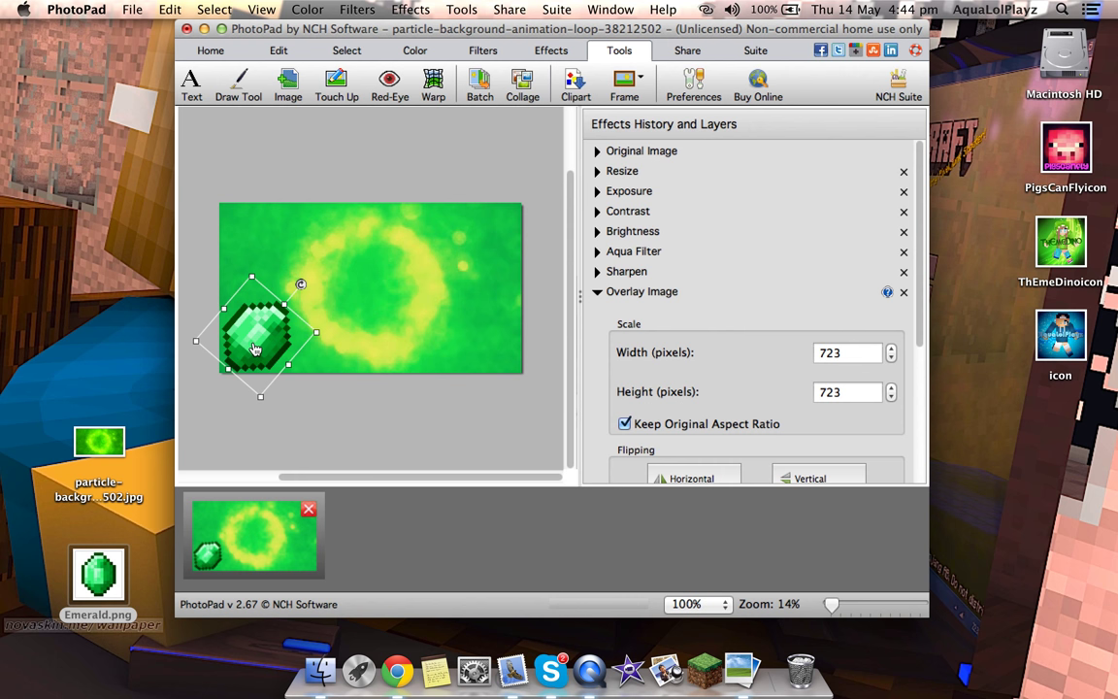
- Rotate the emerald upright, shrink it to 379×379 and fine-tune its bottom-left position
{"action": "left_click_drag", "start_coordinate": [300, 285], "coordinate": [257, 270]}
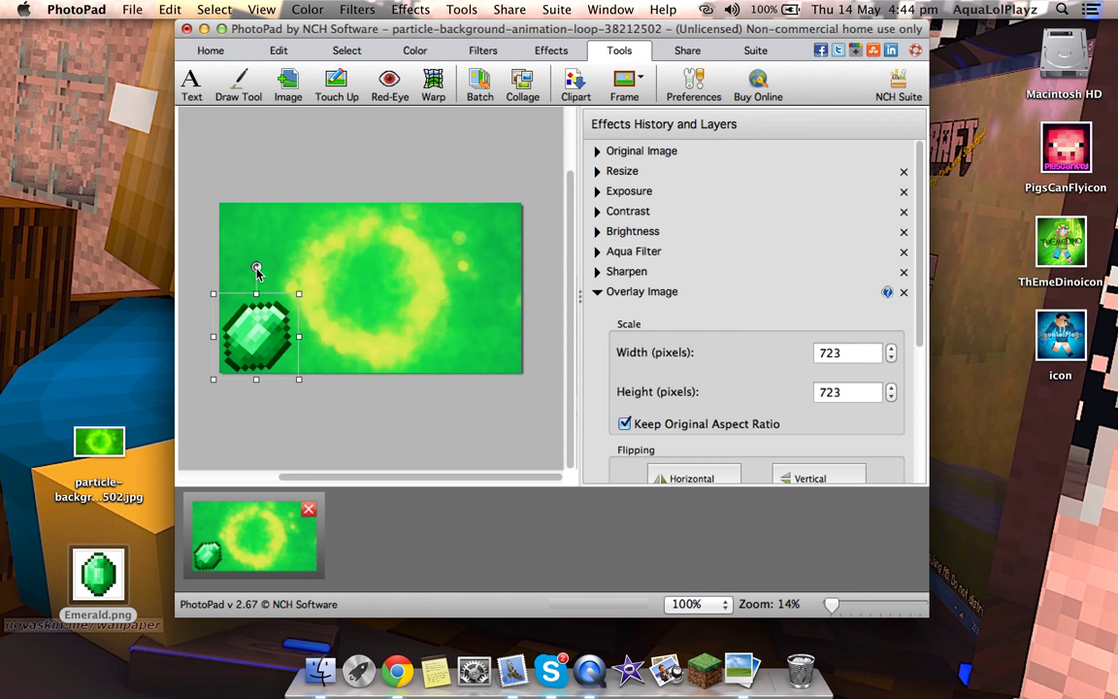
{"action": "left_click_drag", "start_coordinate": [300, 293], "coordinate": [272, 354]}
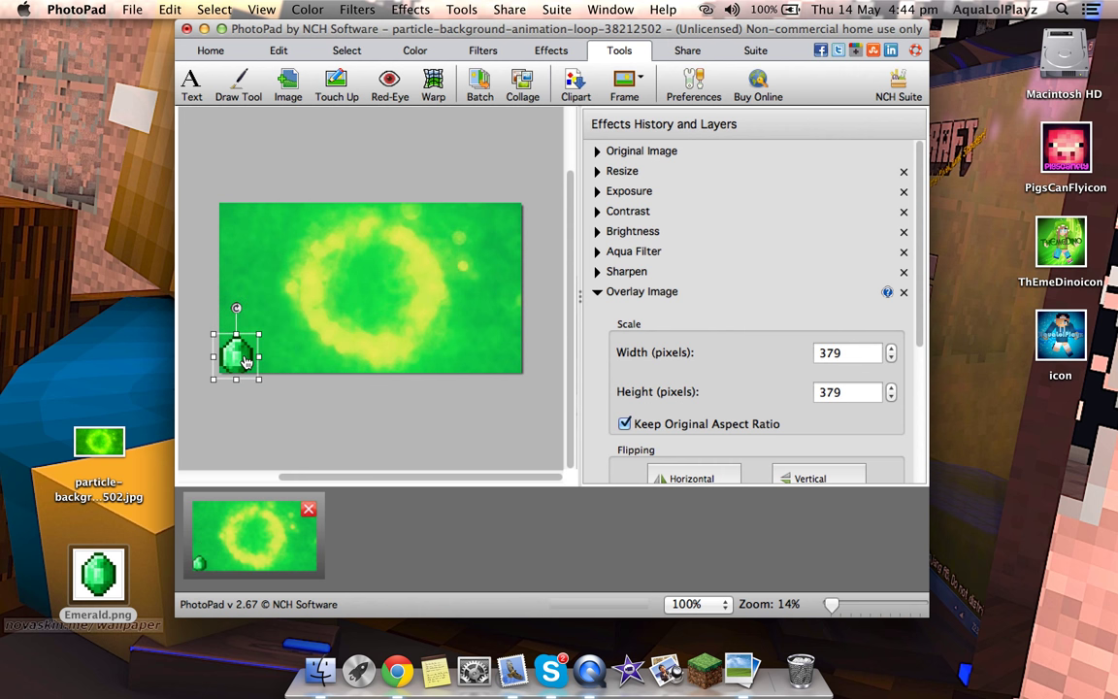
{"action": "left_click_drag", "start_coordinate": [247, 357], "coordinate": [236, 347]}
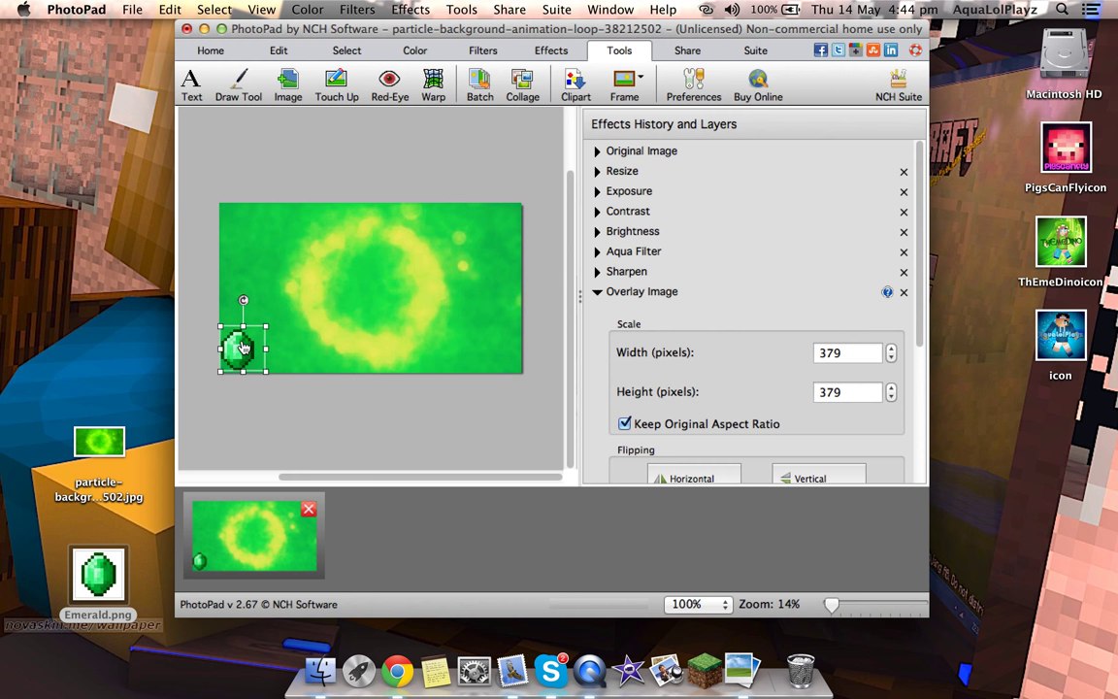
{"action": "left_click_drag", "start_coordinate": [237, 342], "coordinate": [244, 350]}
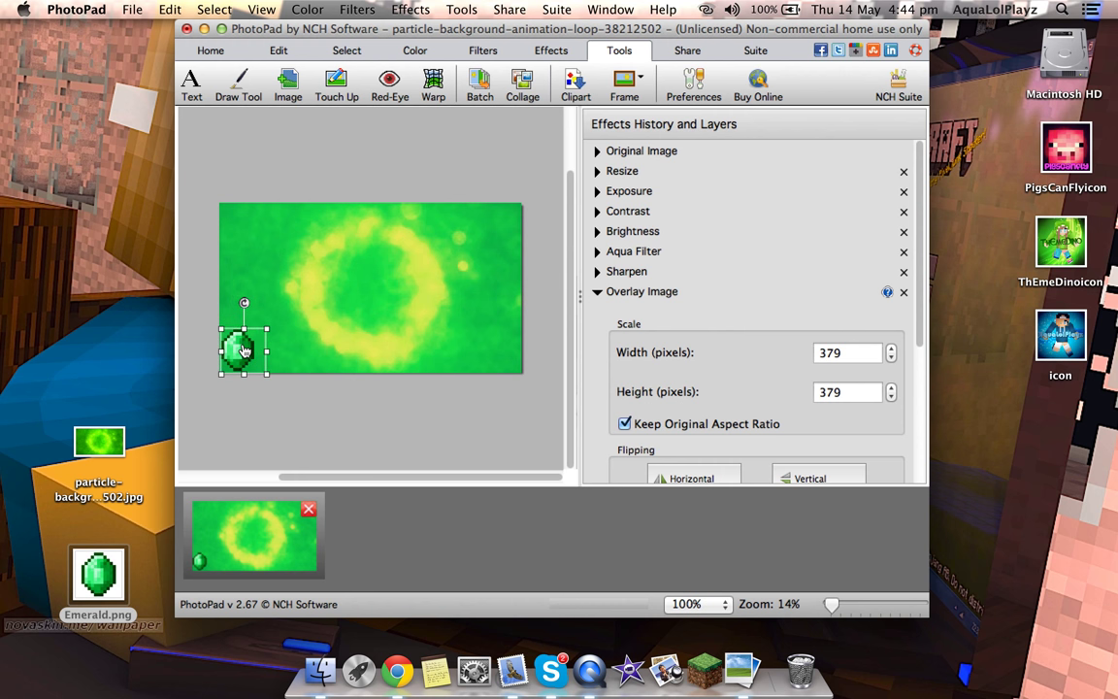
{"action": "left_click", "coordinate": [288, 442]}
{"action": "left_click", "coordinate": [244, 365]}
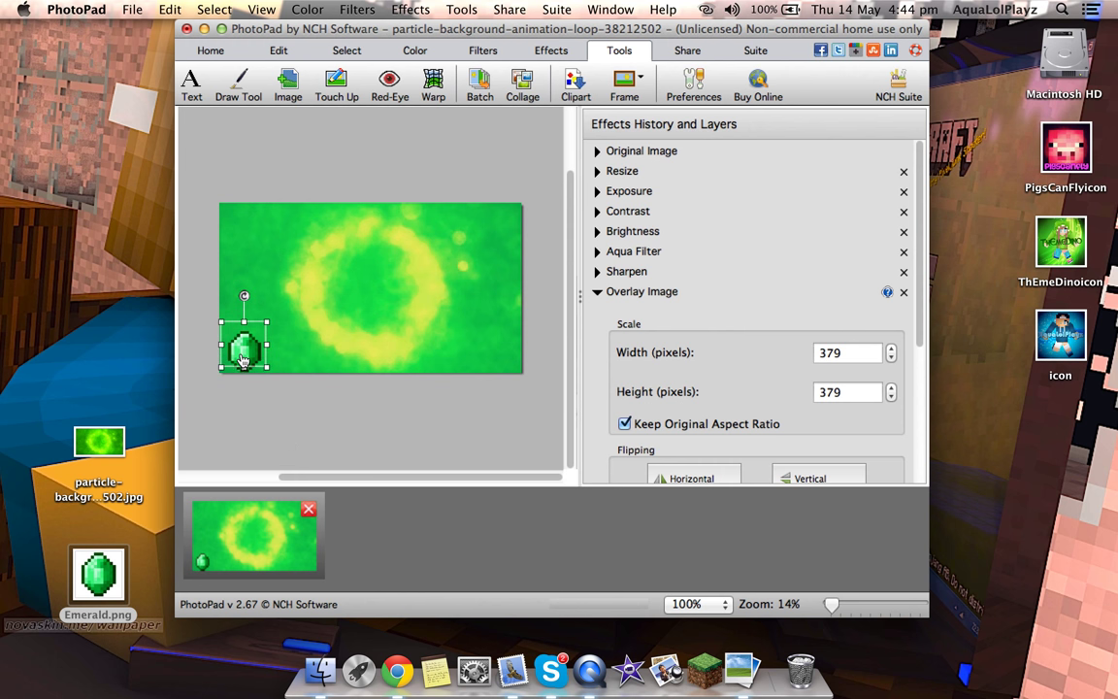
{"action": "left_click_drag", "start_coordinate": [244, 363], "coordinate": [244, 361]}
{"action": "left_click", "coordinate": [240, 426]}
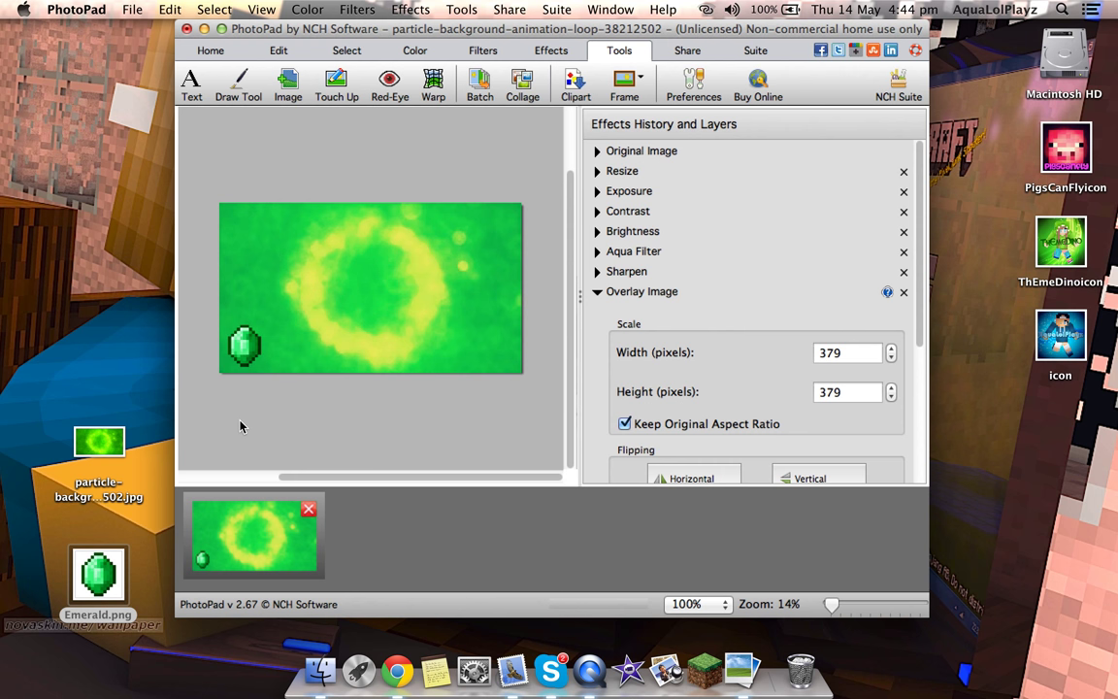
{"action": "left_click", "coordinate": [244, 347]}
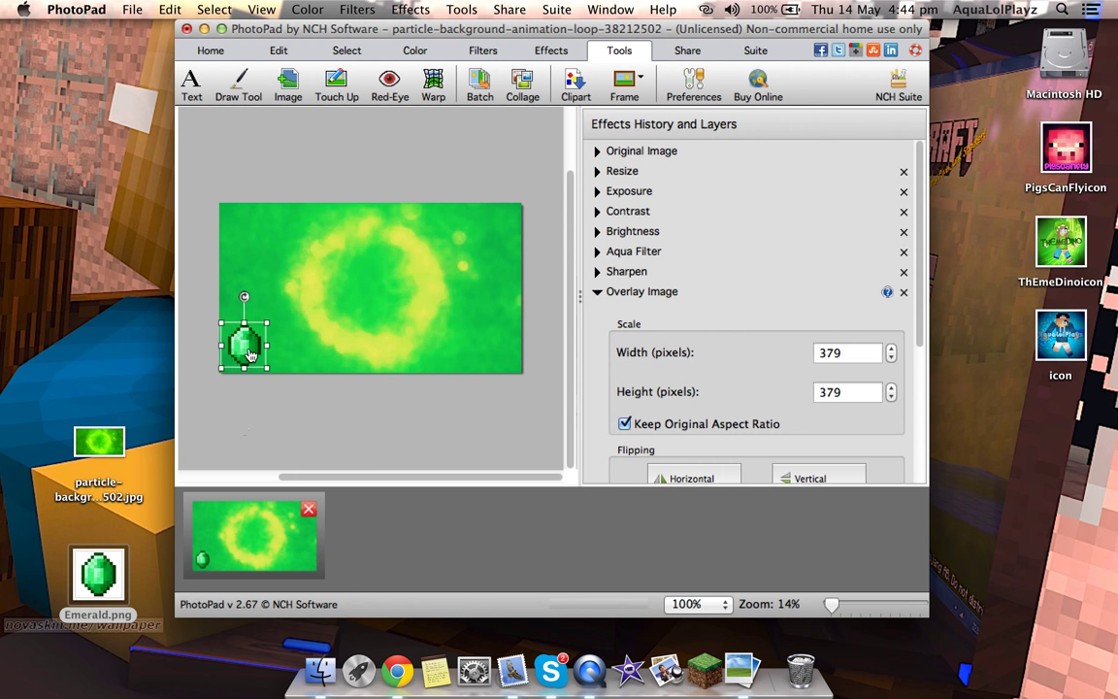
{"action": "right_click", "coordinate": [229, 333]}
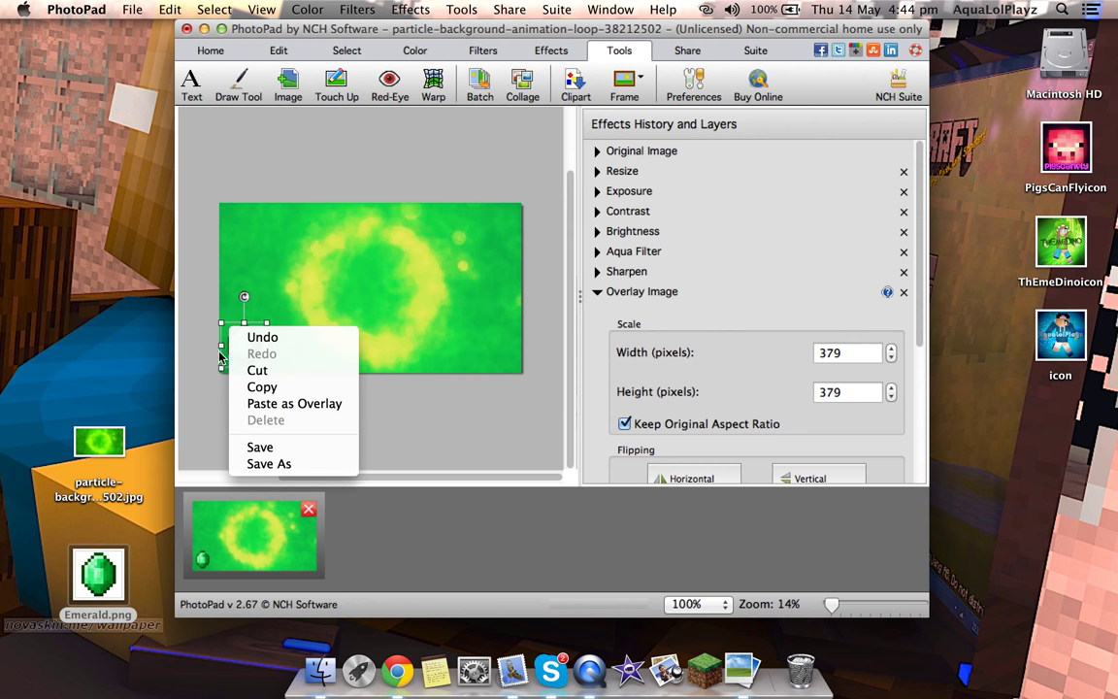
- Delete the emerald Overlay Image layer, leaving effects only through Sharpen
{"action": "left_click", "coordinate": [186, 388]}
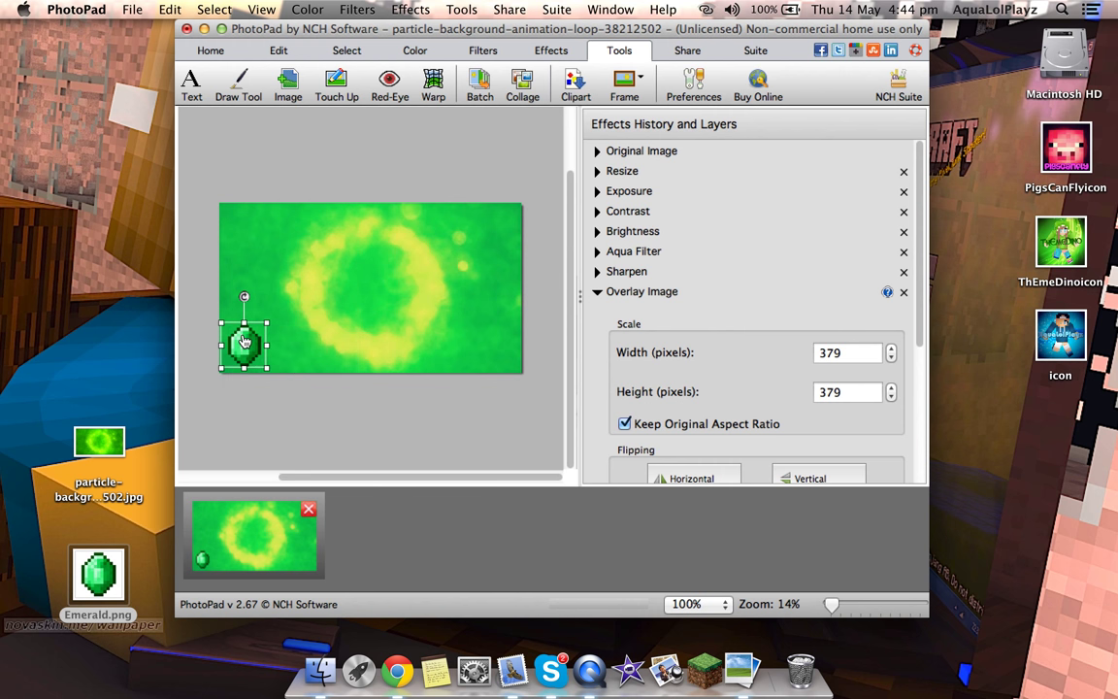
{"action": "right_click", "coordinate": [242, 337]}
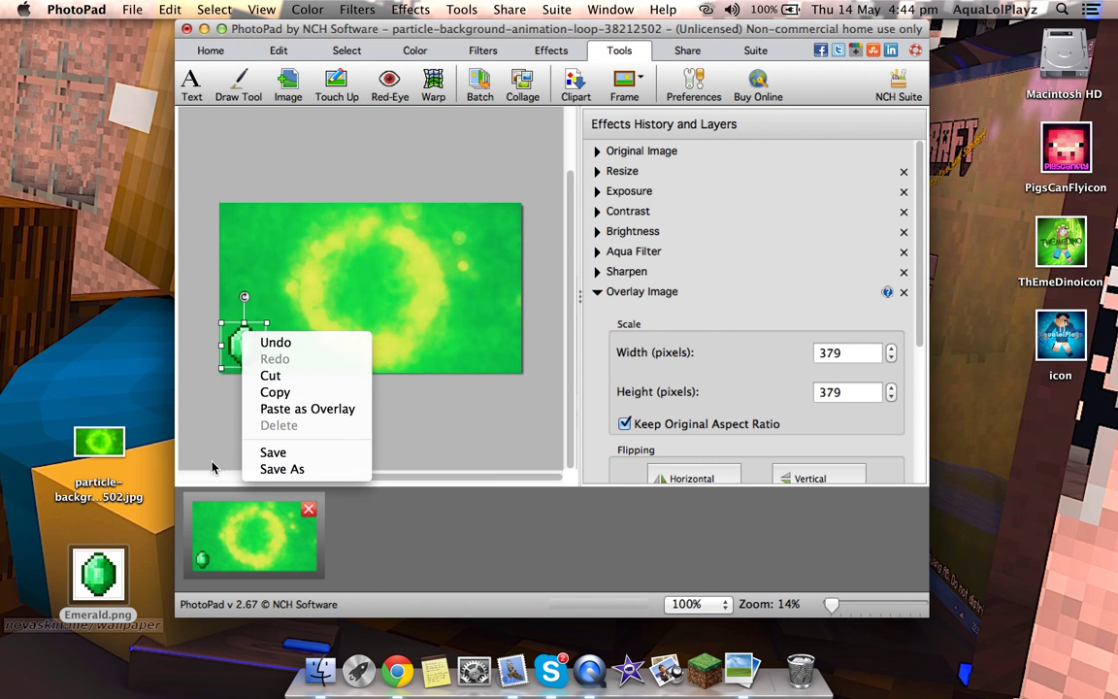
{"action": "left_click", "coordinate": [215, 417]}
{"action": "left_click", "coordinate": [171, 9]}
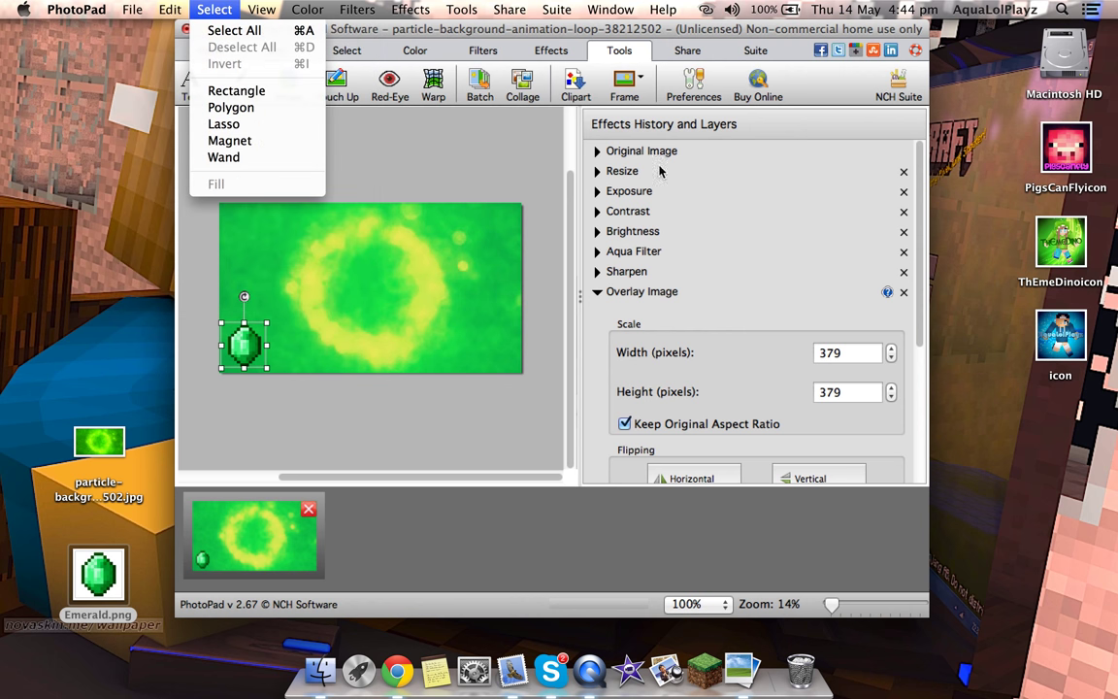
{"action": "left_click", "coordinate": [904, 295]}
{"action": "left_click", "coordinate": [904, 295]}
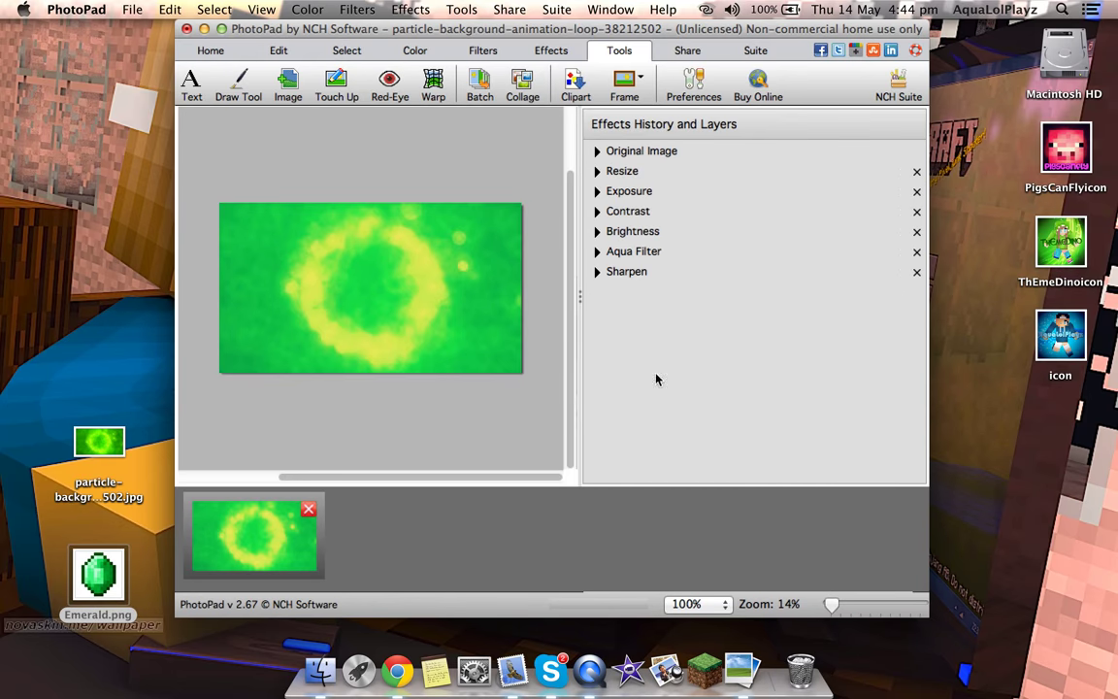
- Move Emerald.png from the desktop to the Trash
{"action": "key", "text": "ctrl+Right"}
{"action": "key", "text": "ctrl+Left"}
{"action": "left_click_drag", "start_coordinate": [113, 593], "coordinate": [798, 679]}
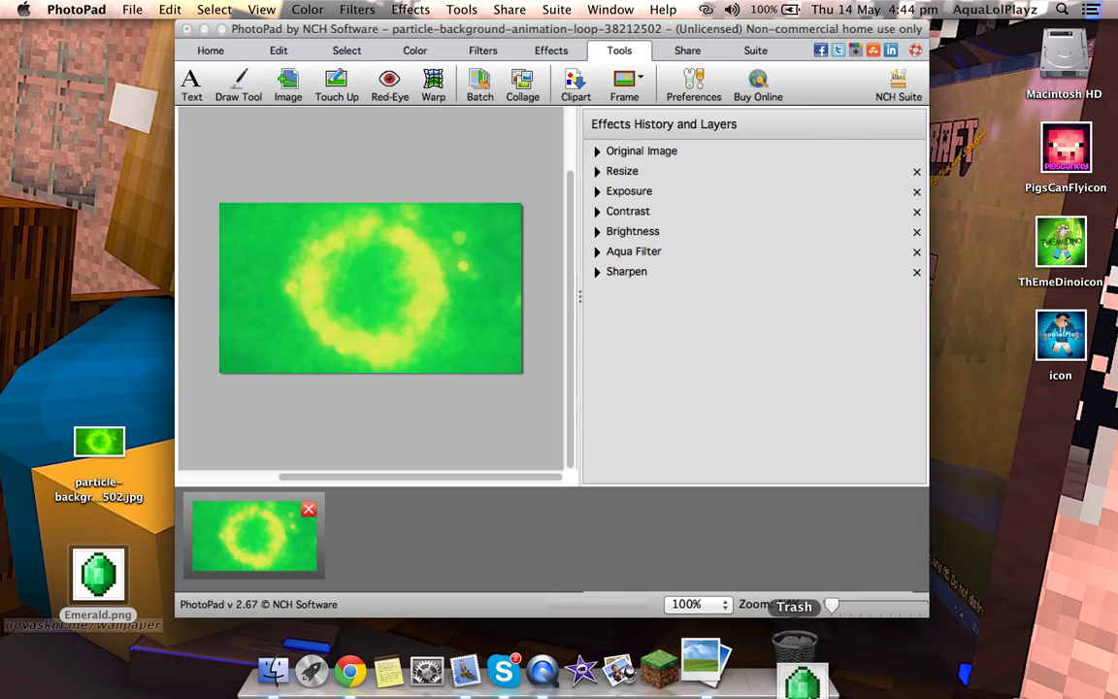
- Return to Chrome and scroll through more 'minecraft emeralds' image results
{"action": "key", "text": "ctrl+Right"}
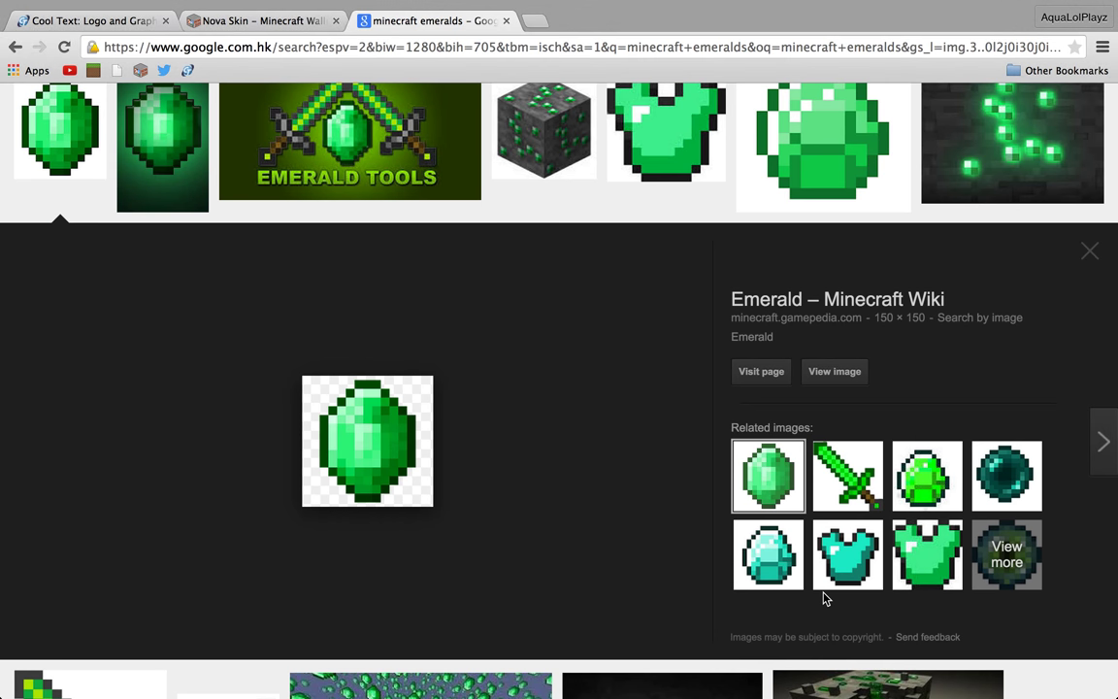
{"action": "scroll", "coordinate": [422, 398], "scroll_direction": "up", "scroll_amount": 1}
{"action": "scroll", "coordinate": [422, 398], "scroll_direction": "up", "scroll_amount": 4}
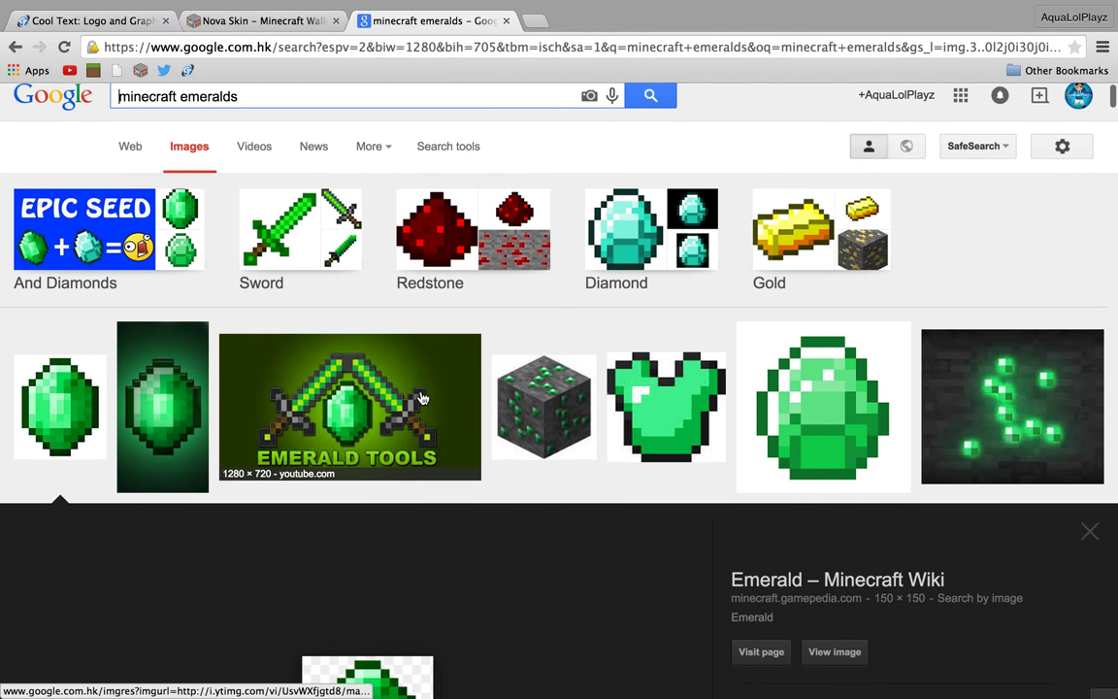
{"action": "scroll", "coordinate": [423, 398], "scroll_direction": "down", "scroll_amount": 5}
{"action": "scroll", "coordinate": [423, 398], "scroll_direction": "down", "scroll_amount": 3}
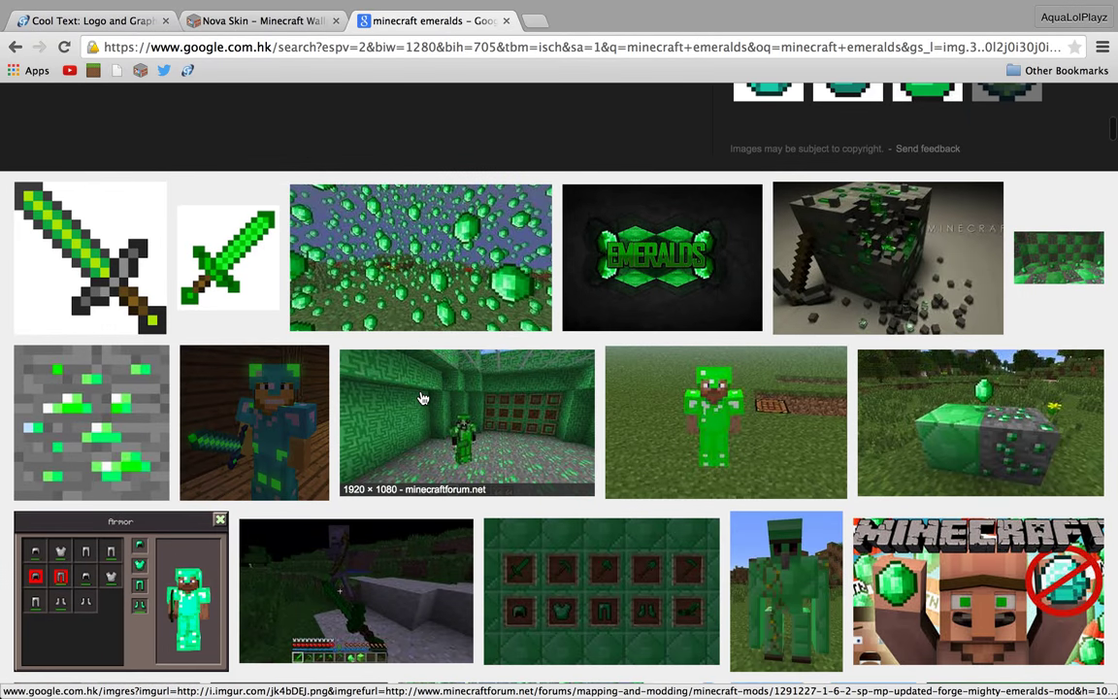
{"action": "scroll", "coordinate": [422, 398], "scroll_direction": "down", "scroll_amount": 1}
{"action": "scroll", "coordinate": [423, 398], "scroll_direction": "down", "scroll_amount": 2}
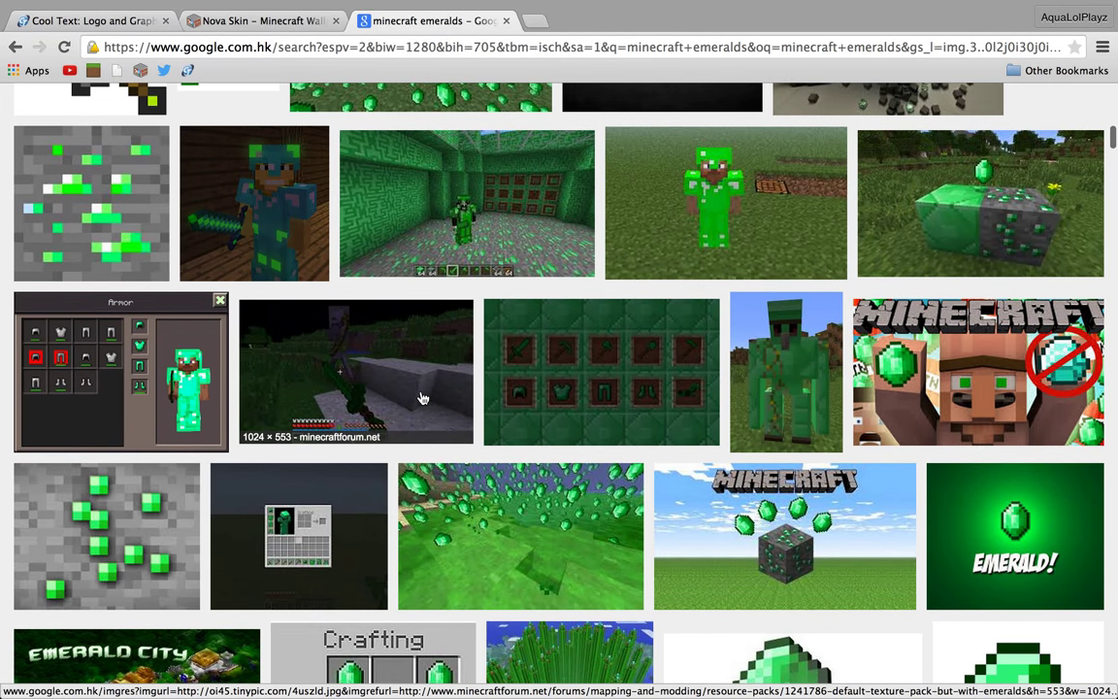
{"action": "scroll", "coordinate": [422, 398], "scroll_direction": "down", "scroll_amount": 1}
{"action": "scroll", "coordinate": [422, 397], "scroll_direction": "down", "scroll_amount": 1}
{"action": "scroll", "coordinate": [422, 398], "scroll_direction": "down", "scroll_amount": 2}
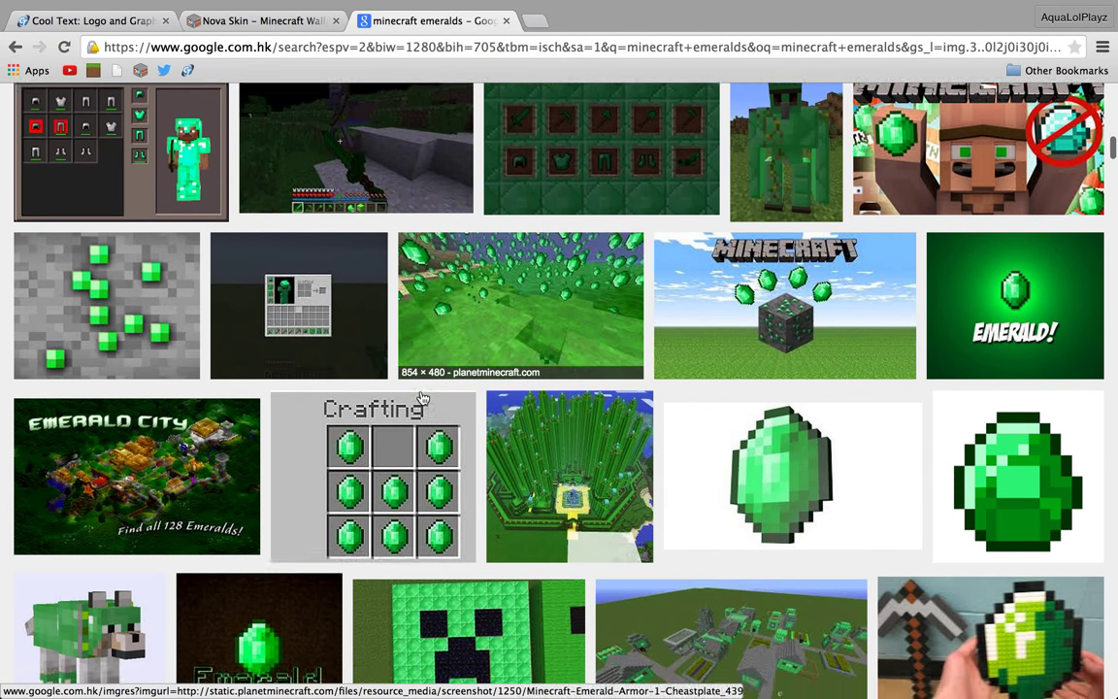
{"action": "scroll", "coordinate": [422, 398], "scroll_direction": "up", "scroll_amount": 15}
{"action": "scroll", "coordinate": [422, 397], "scroll_direction": "up", "scroll_amount": 2}
- Browse the Nova Skin wallpapers page, then load the Nova Skin skin editor
{"action": "left_click", "coordinate": [224, 22]}
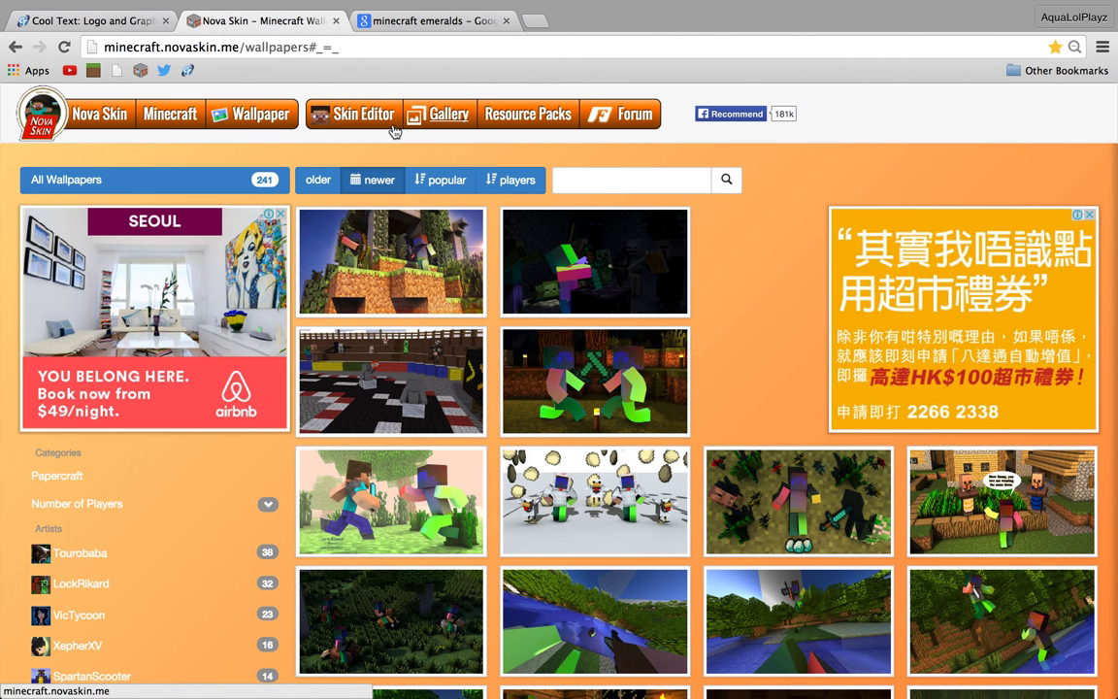
{"action": "scroll", "coordinate": [566, 401], "scroll_direction": "down", "scroll_amount": 1}
{"action": "scroll", "coordinate": [566, 401], "scroll_direction": "down", "scroll_amount": 1}
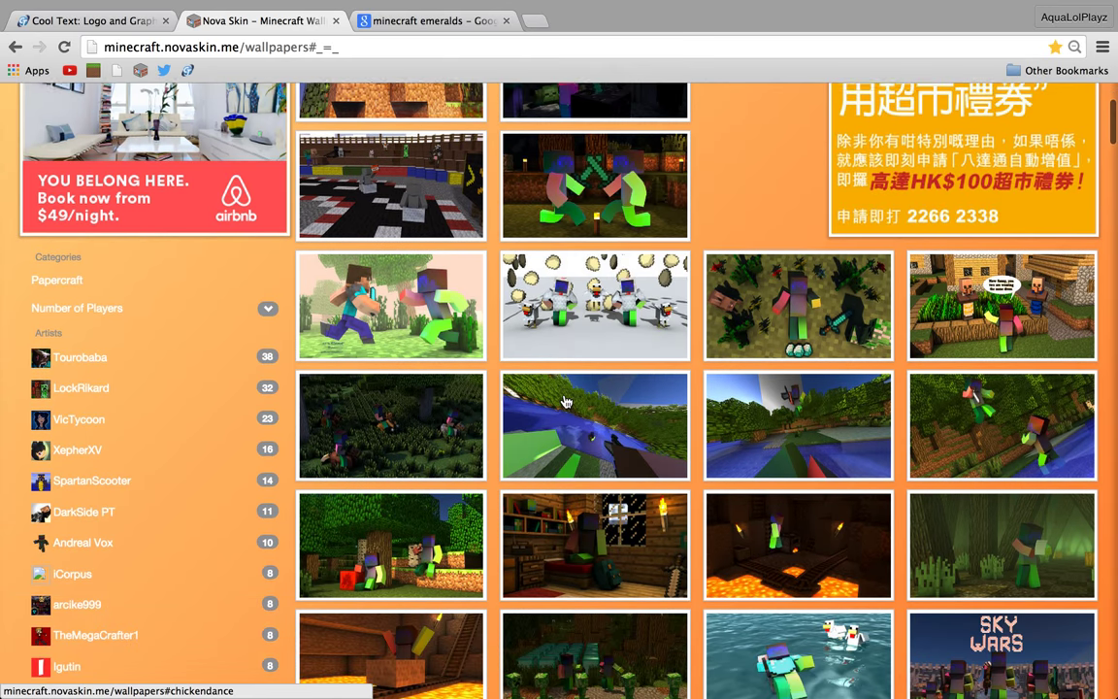
{"action": "scroll", "coordinate": [566, 401], "scroll_direction": "down", "scroll_amount": 2}
{"action": "scroll", "coordinate": [565, 401], "scroll_direction": "down", "scroll_amount": 3}
{"action": "scroll", "coordinate": [566, 401], "scroll_direction": "down", "scroll_amount": 1}
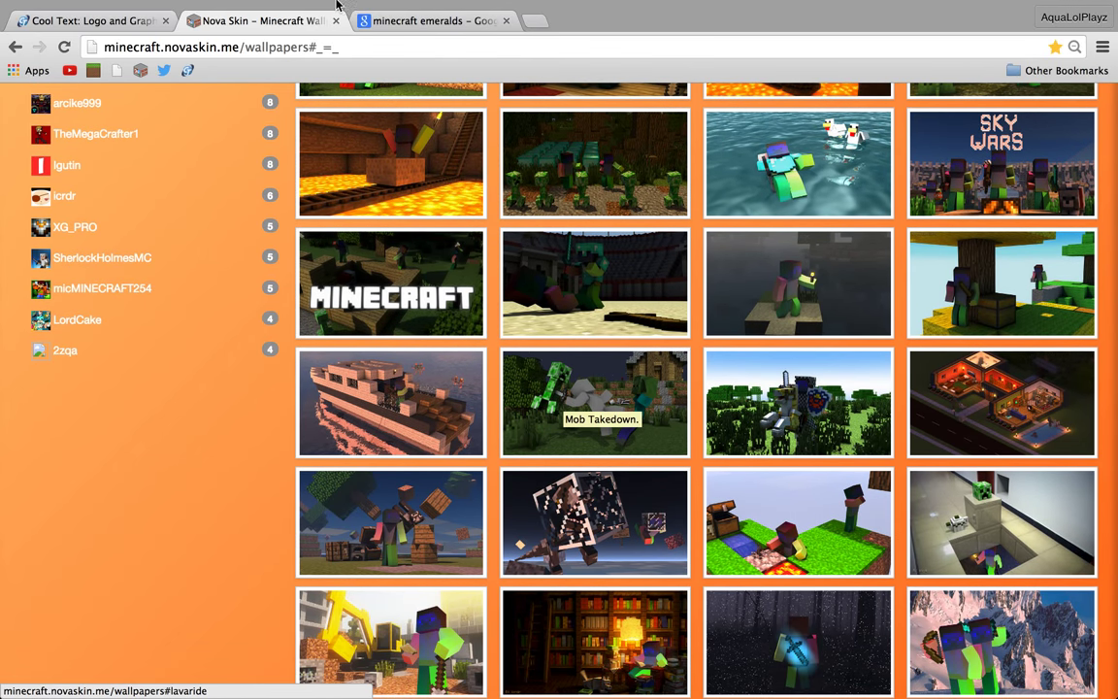
{"action": "left_click", "coordinate": [399, 393]}
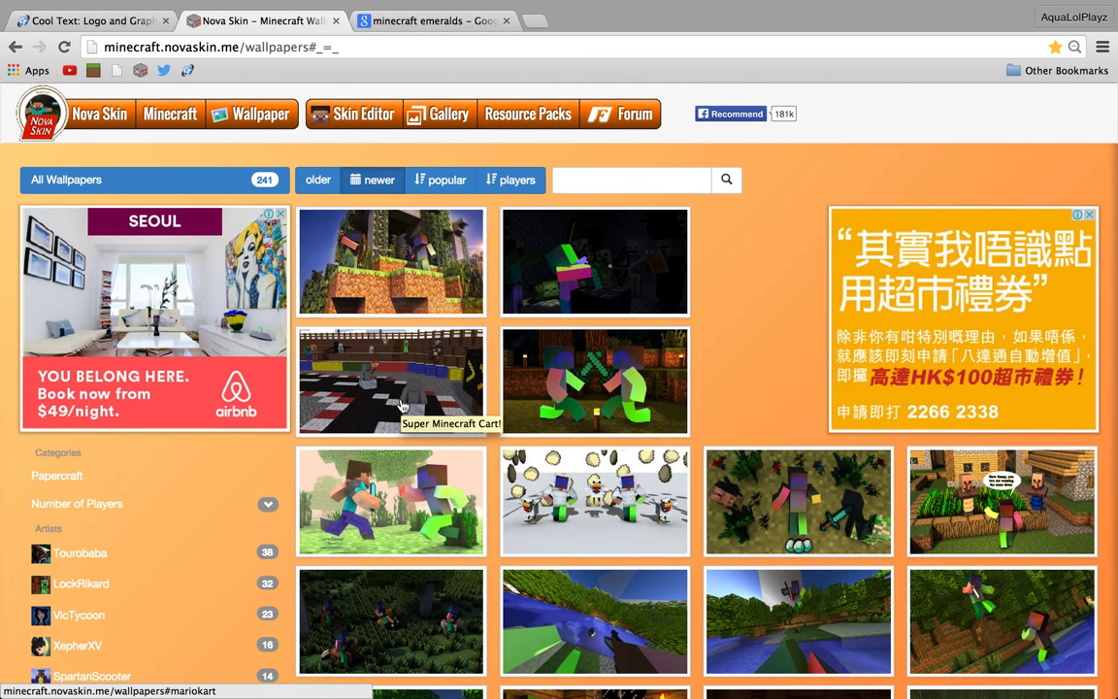
{"action": "left_click", "coordinate": [384, 113]}
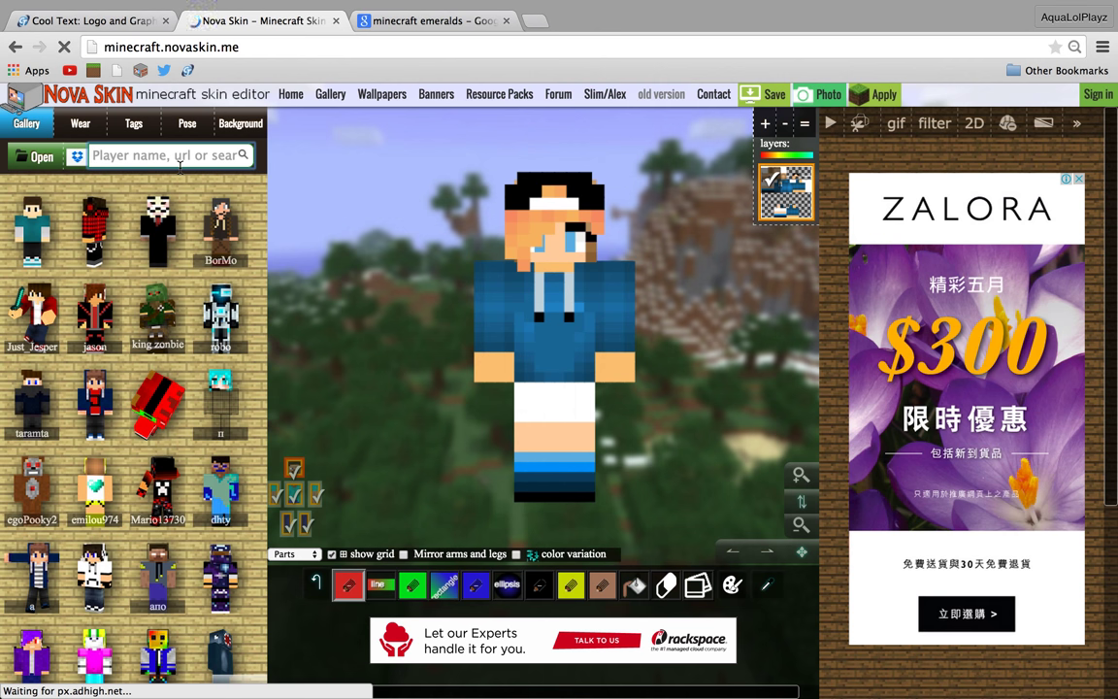
- Search the skin gallery for 'Gree' and load the second GreenKaka64 green-hoodie skin
{"action": "type", "text": "G"}
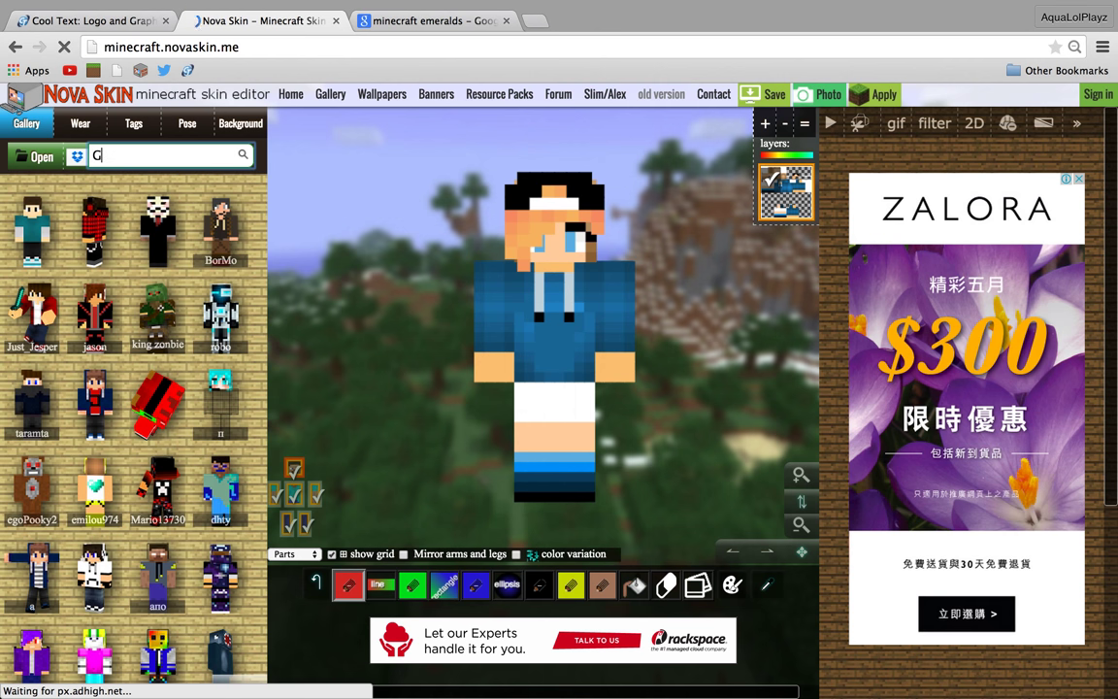
{"action": "type", "text": "reenKaka64"}
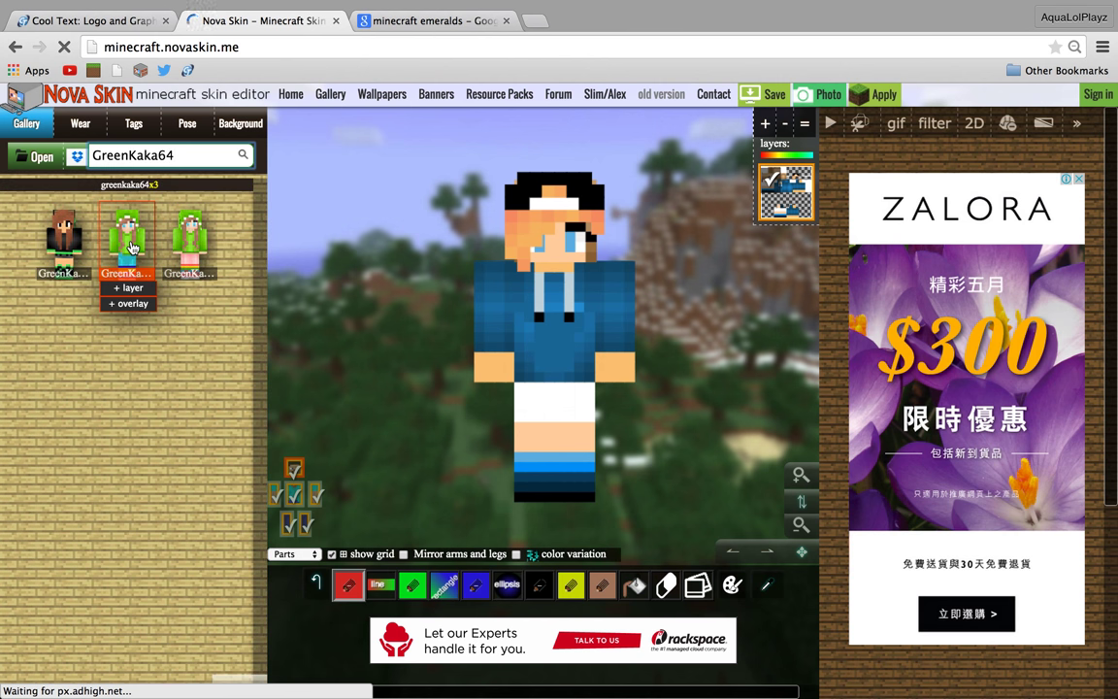
{"action": "left_click", "coordinate": [132, 247]}
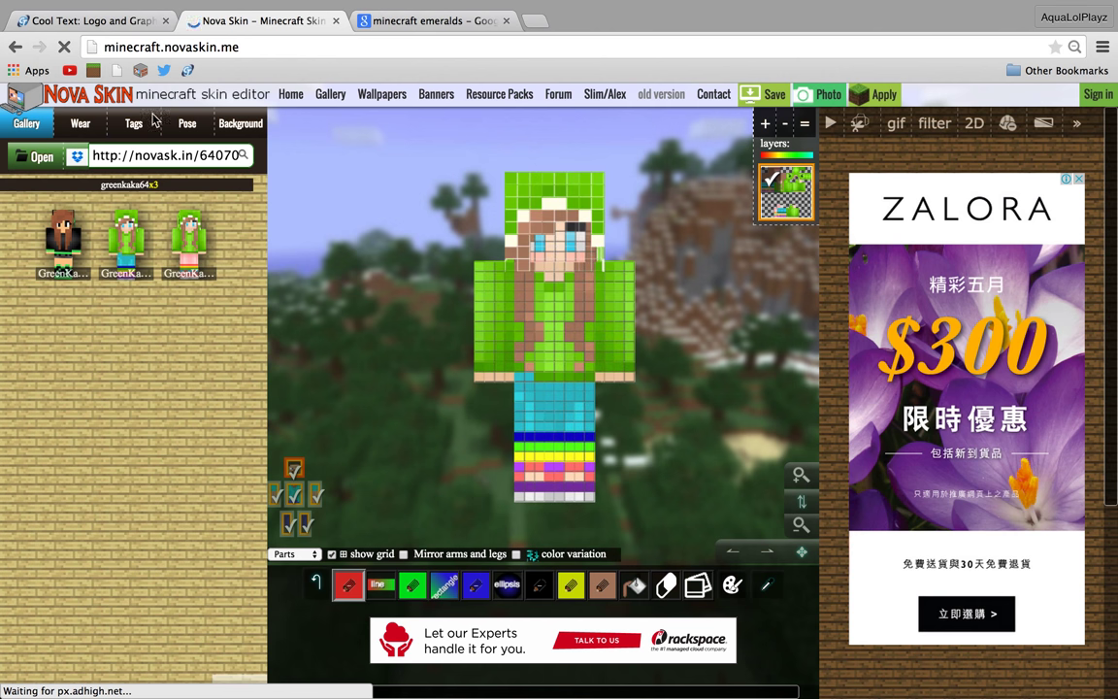
{"action": "left_click", "coordinate": [185, 122]}
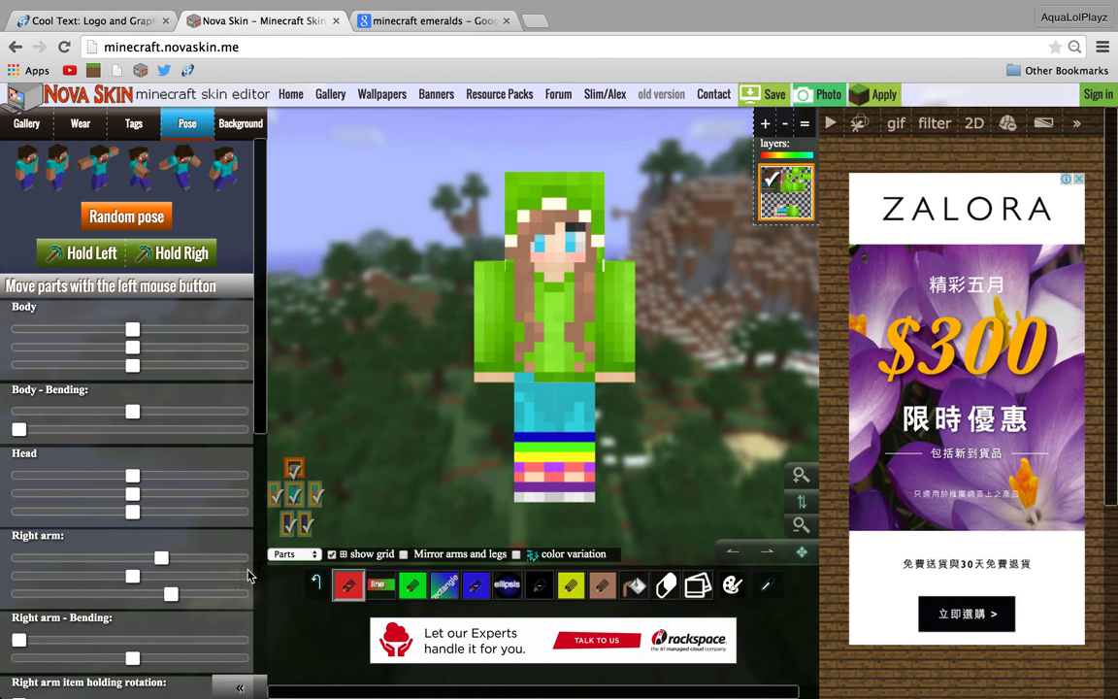
- Set the character to the arms-out T-pose and open the Hold Right item picker
{"action": "left_click", "coordinate": [87, 178]}
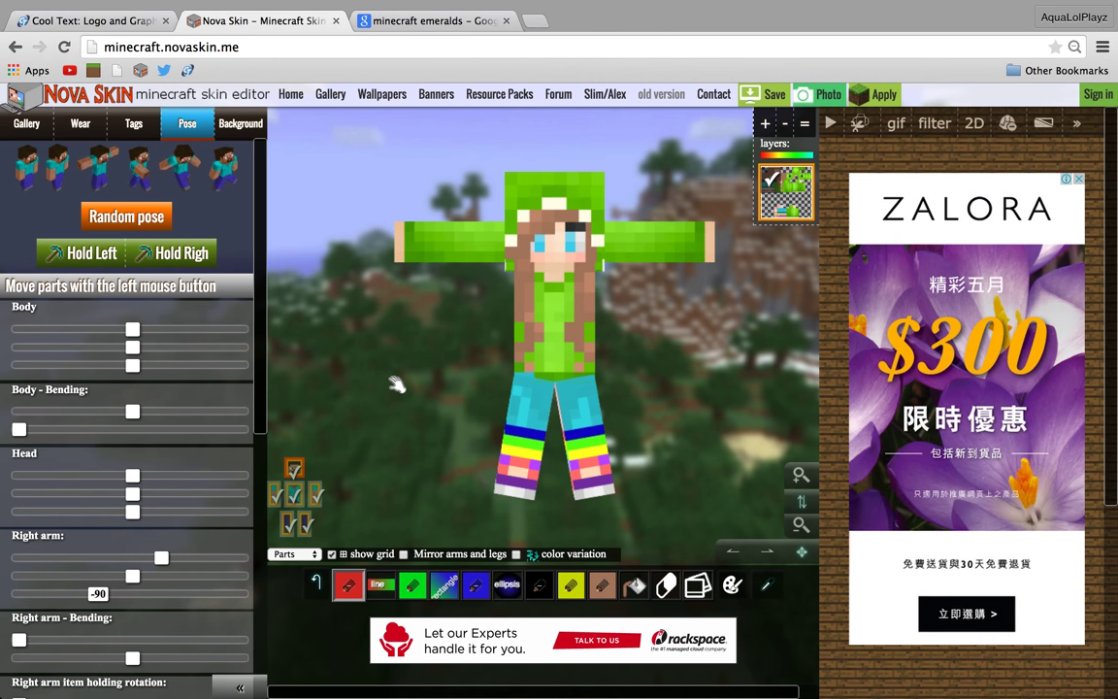
{"action": "left_click", "coordinate": [140, 251]}
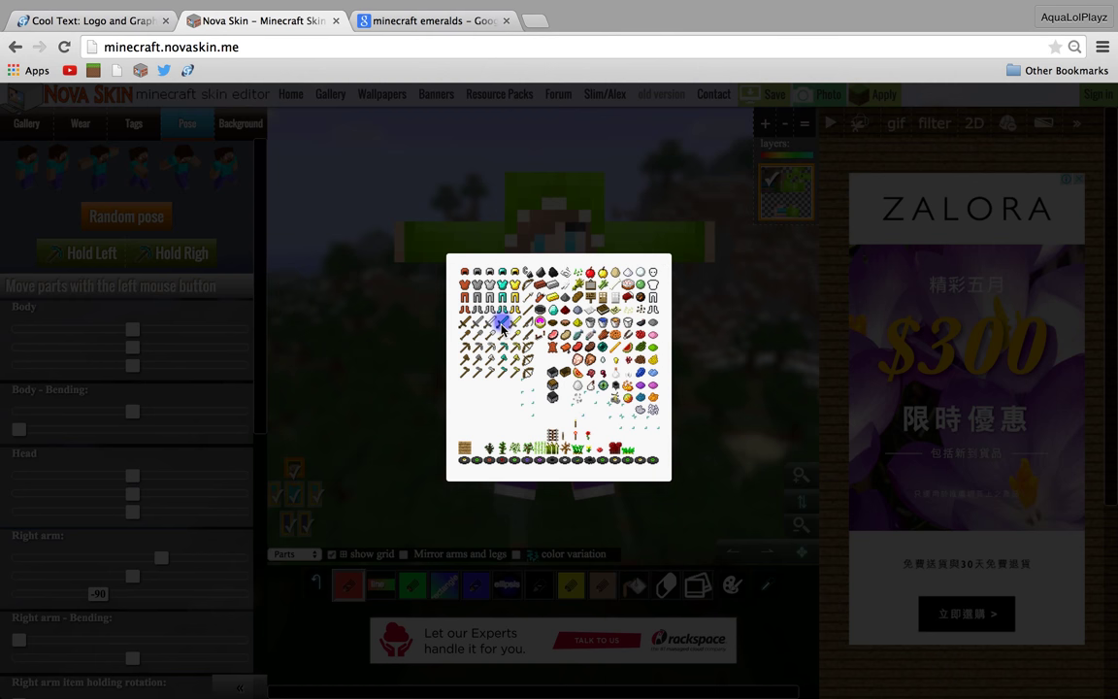
- Give the character an item to hold, rotate the model, then switch to a diamond
{"action": "left_click", "coordinate": [432, 376]}
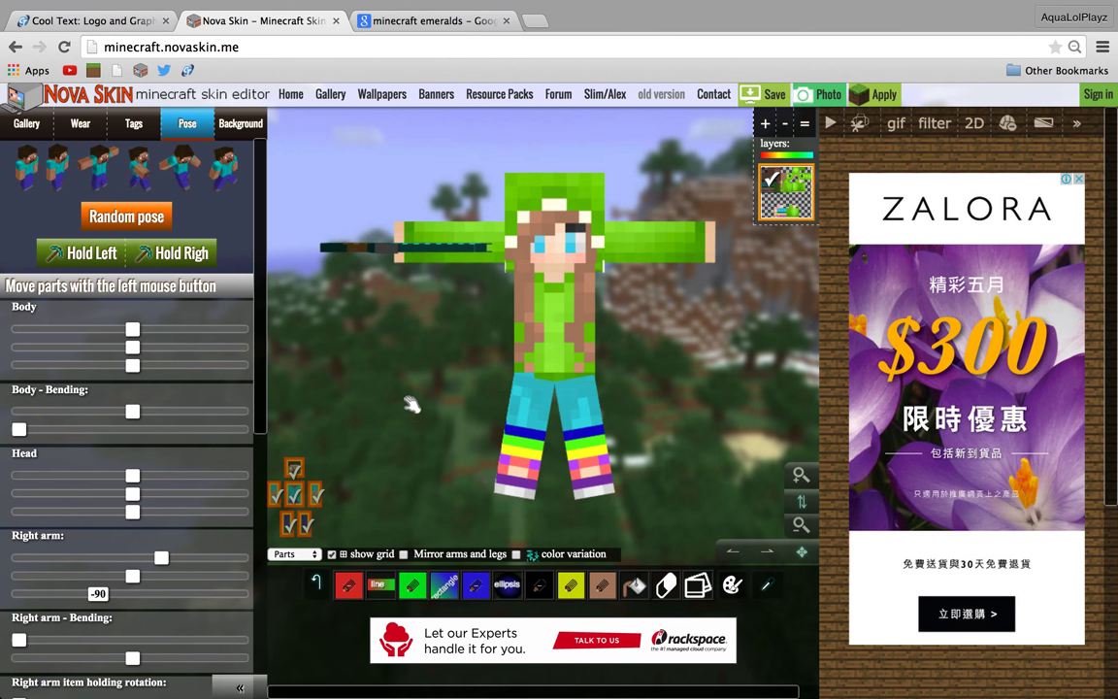
{"action": "mouse_move", "coordinate": [393, 397]}
{"action": "left_mouse_down"}
{"action": "mouse_move", "coordinate": [419, 437]}
{"action": "mouse_move", "coordinate": [433, 212]}
{"action": "left_mouse_up"}
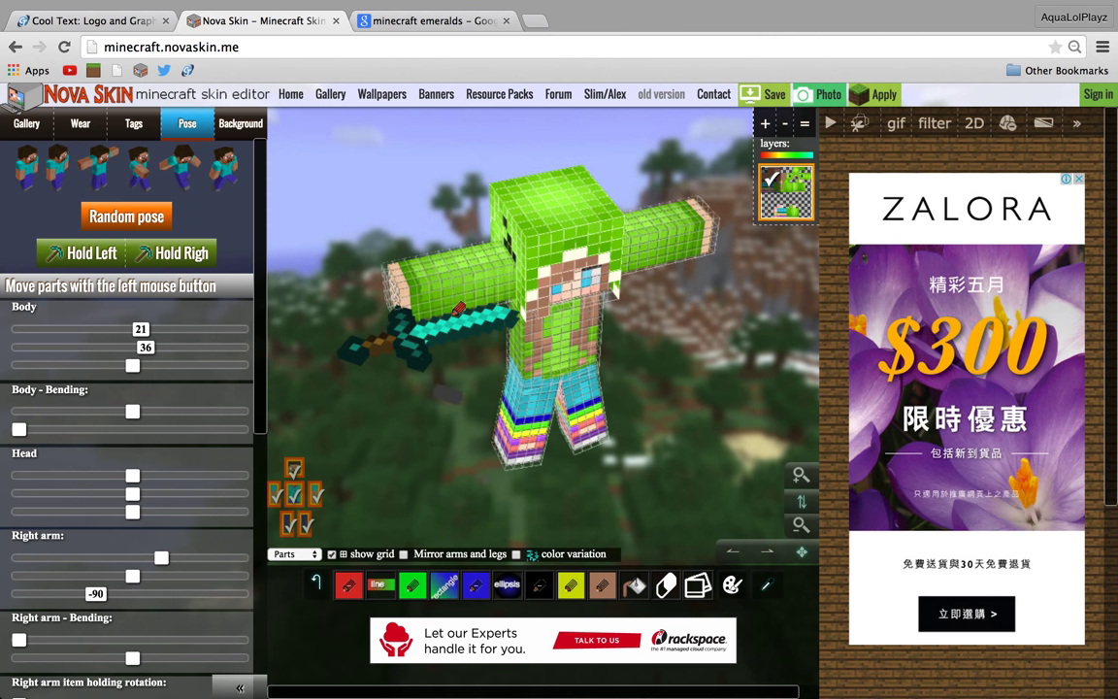
{"action": "left_click", "coordinate": [175, 254]}
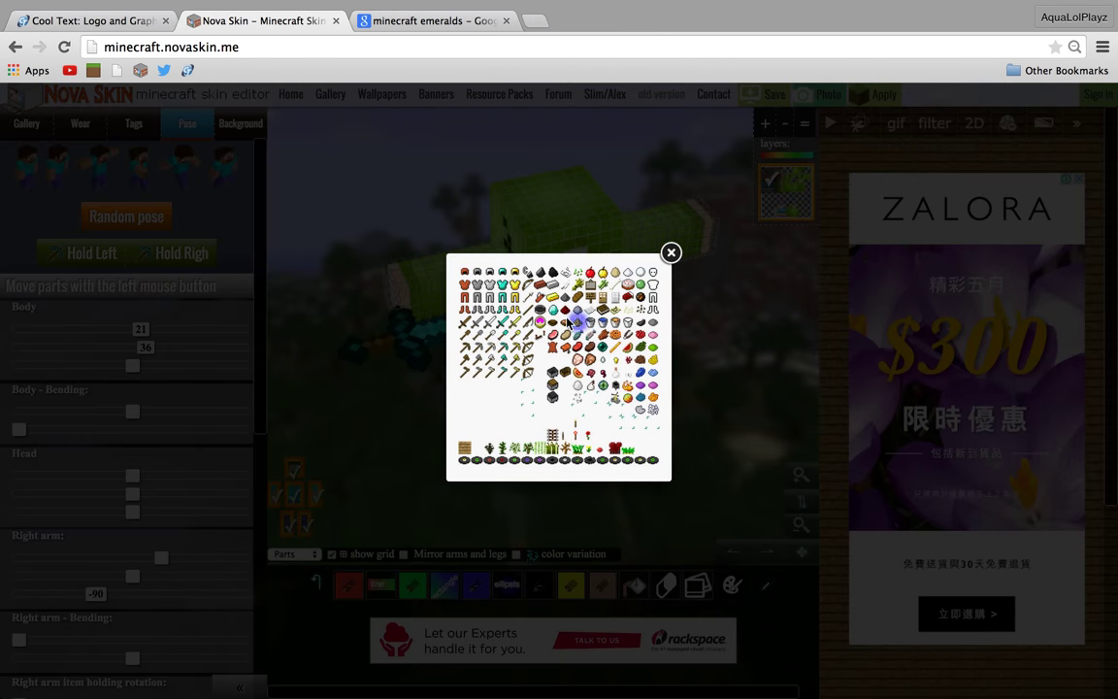
{"action": "left_click", "coordinate": [308, 546]}
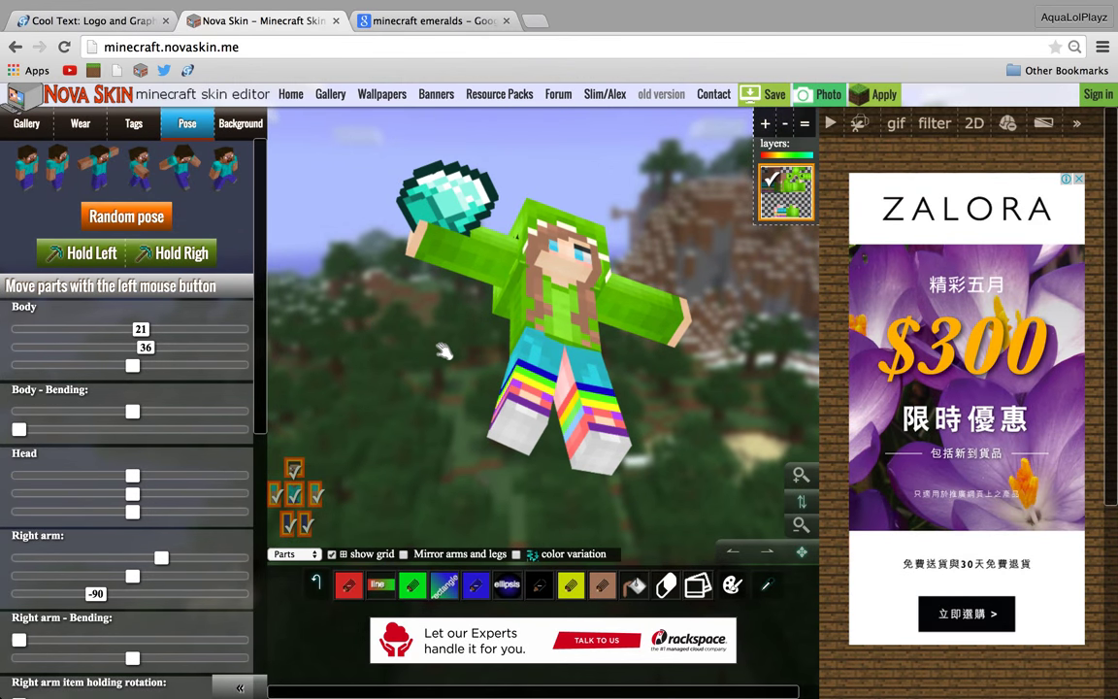
- Apply a preset pose and swap the held item for a wooden tool
{"action": "left_click", "coordinate": [27, 170]}
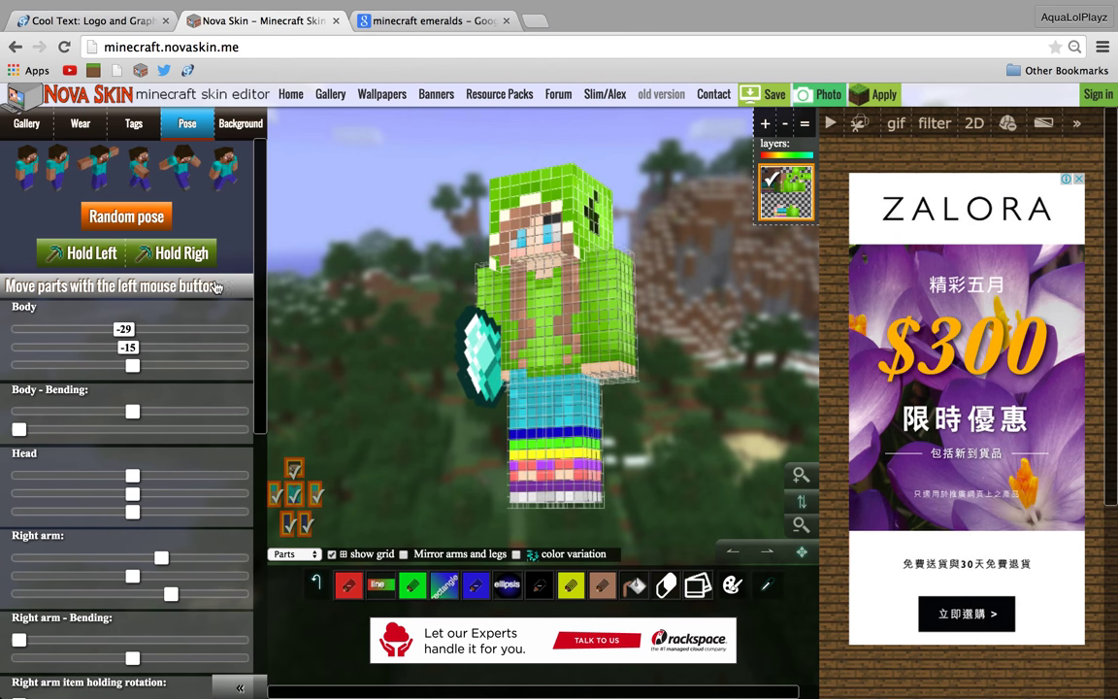
{"action": "left_click", "coordinate": [180, 262]}
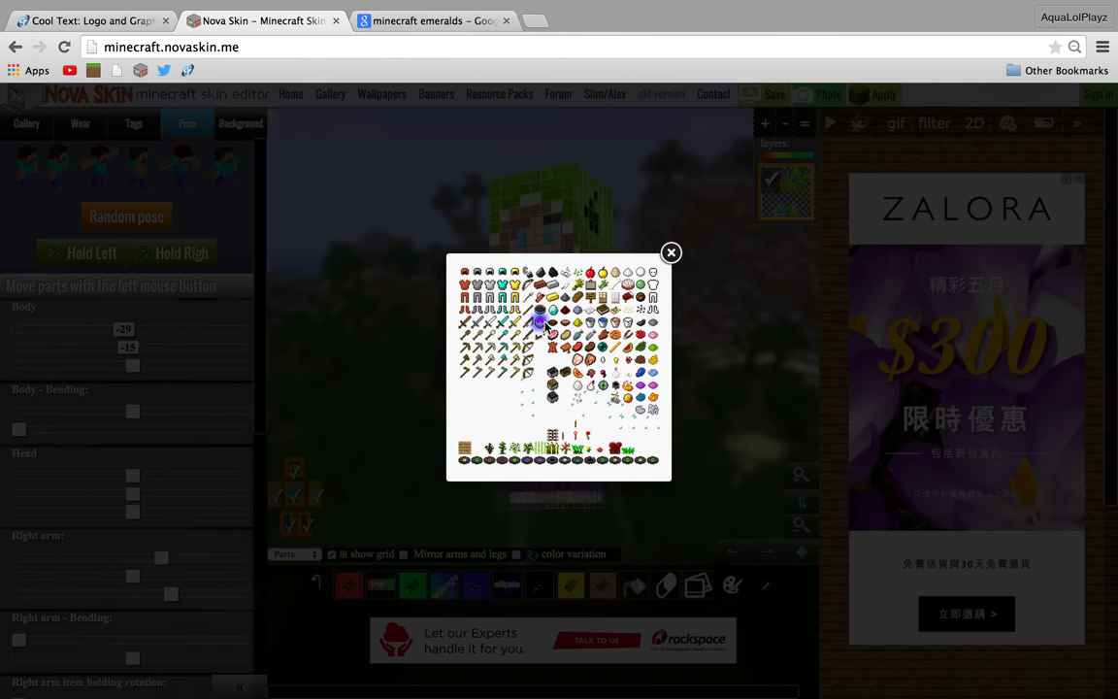
{"action": "left_click", "coordinate": [528, 375]}
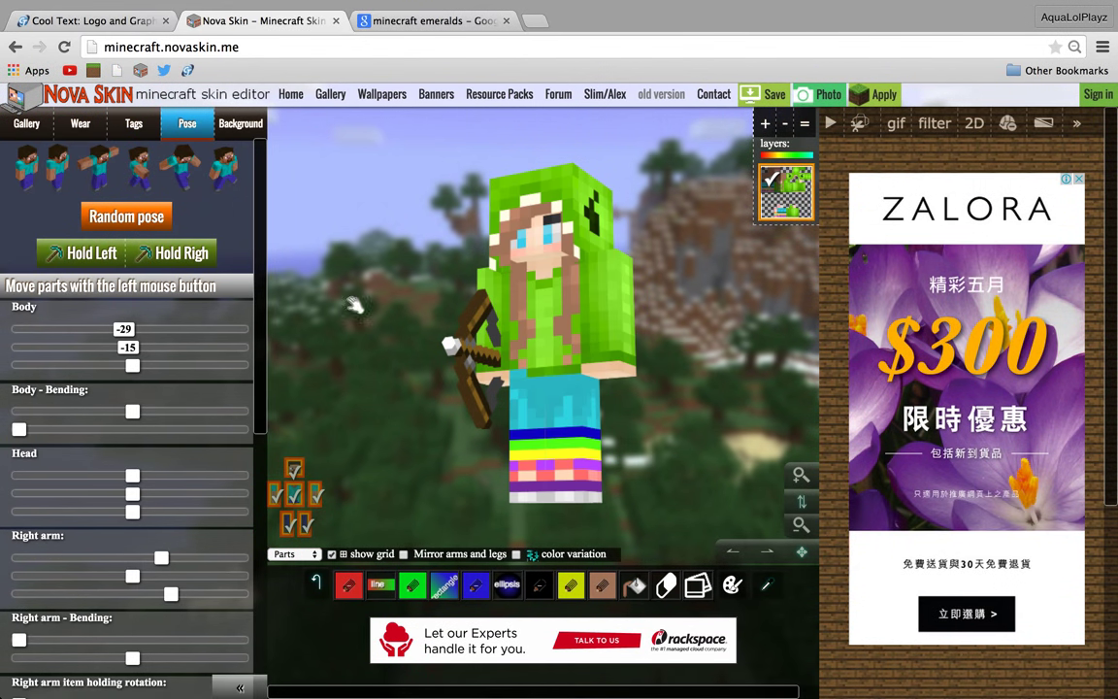
- Reapply the first preset pose, then reload the second GreenKaka skin via a 'Green' gallery search
{"action": "left_click", "coordinate": [152, 250]}
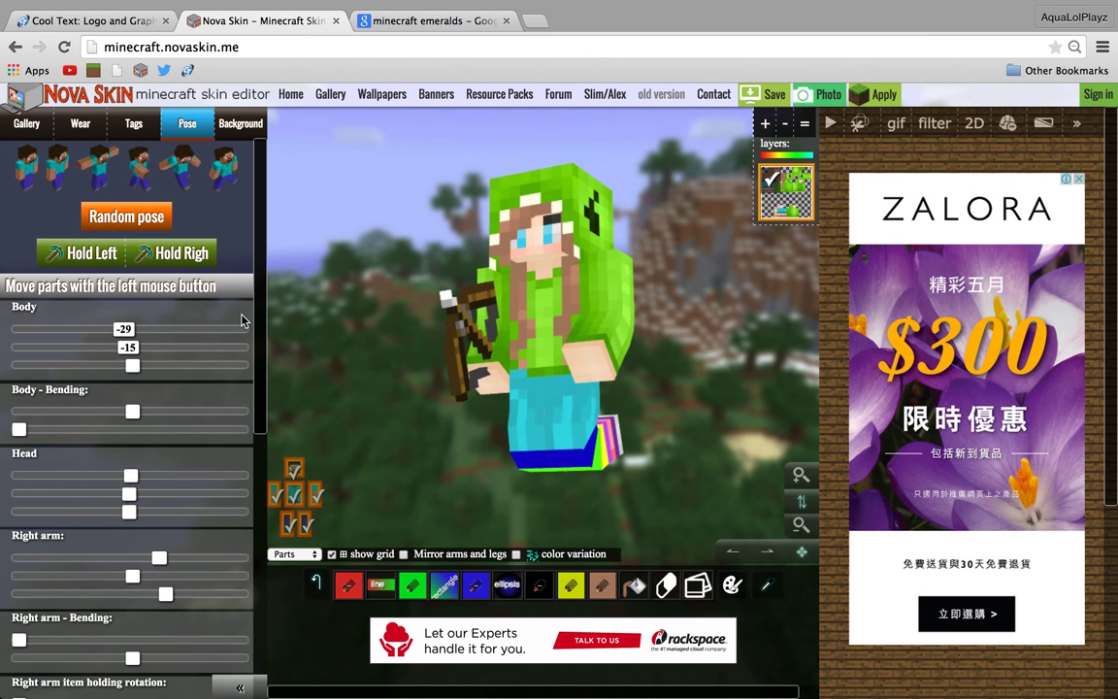
{"action": "left_click", "coordinate": [29, 160]}
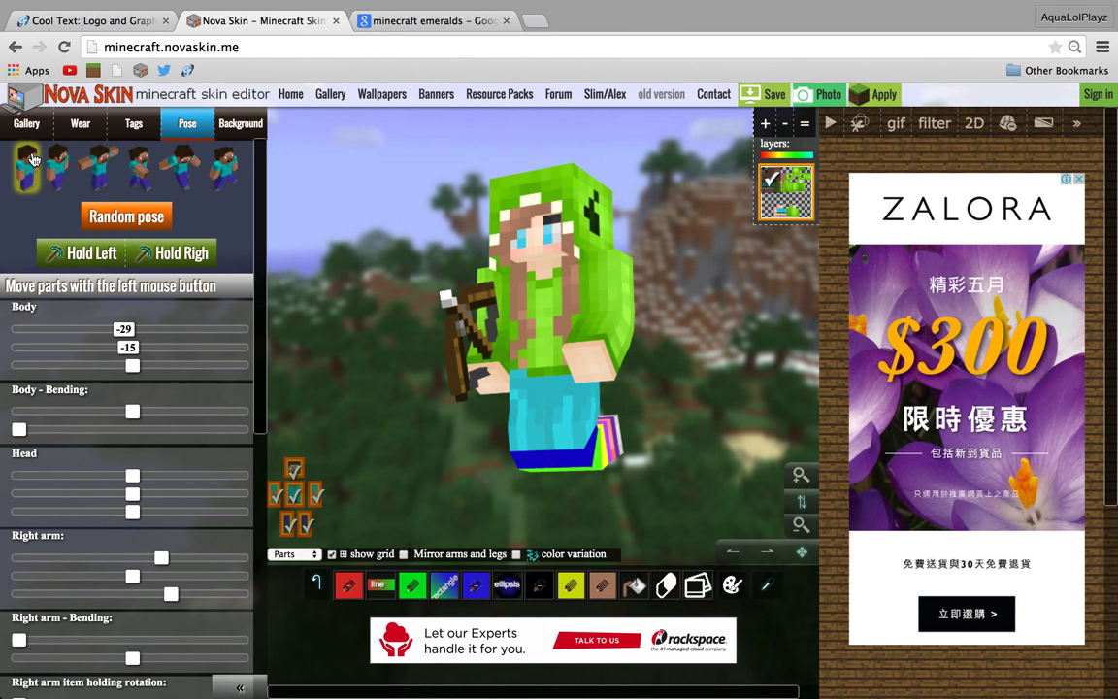
{"action": "left_click", "coordinate": [27, 124]}
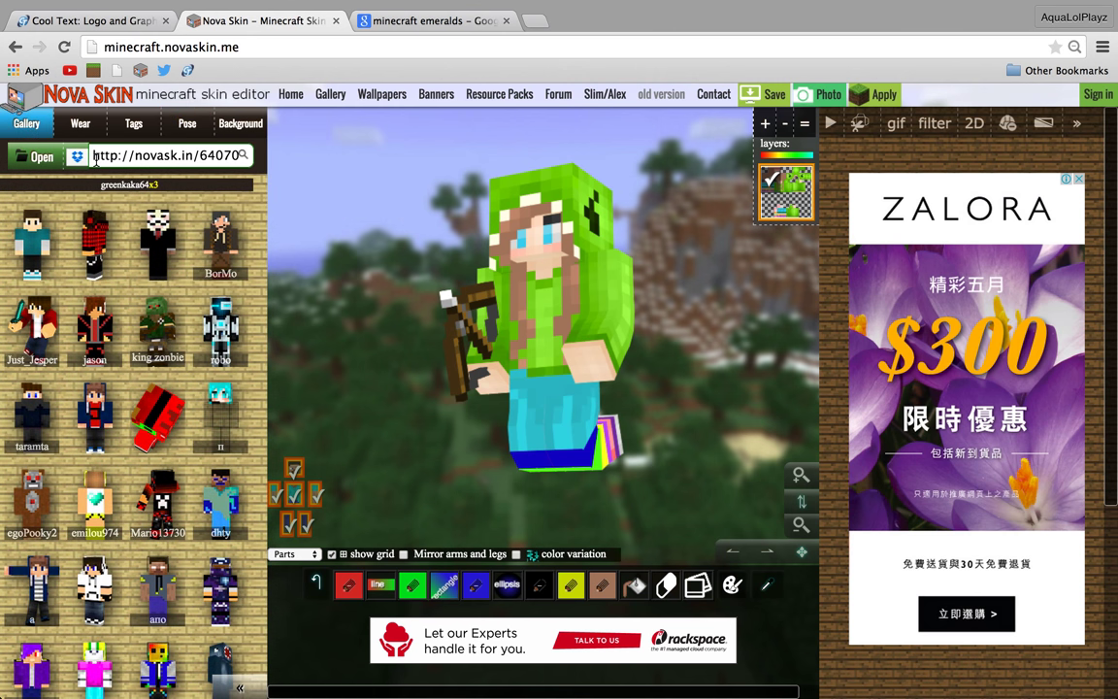
{"action": "left_click_drag", "start_coordinate": [127, 160], "coordinate": [347, 157]}
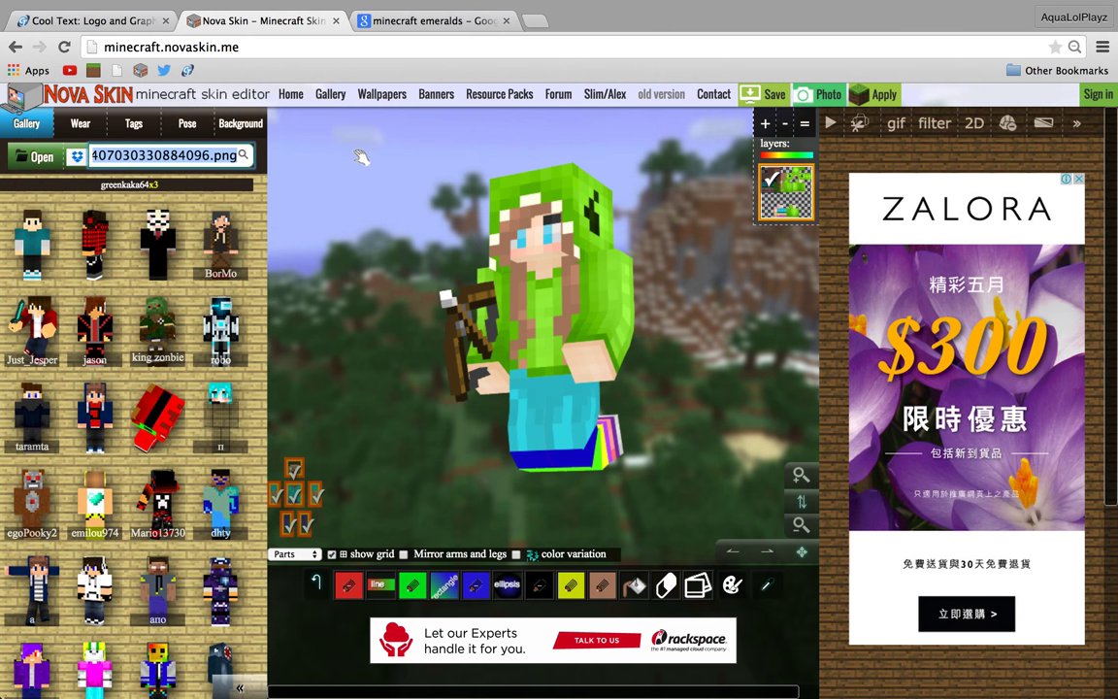
{"action": "key", "text": "BackSpace"}
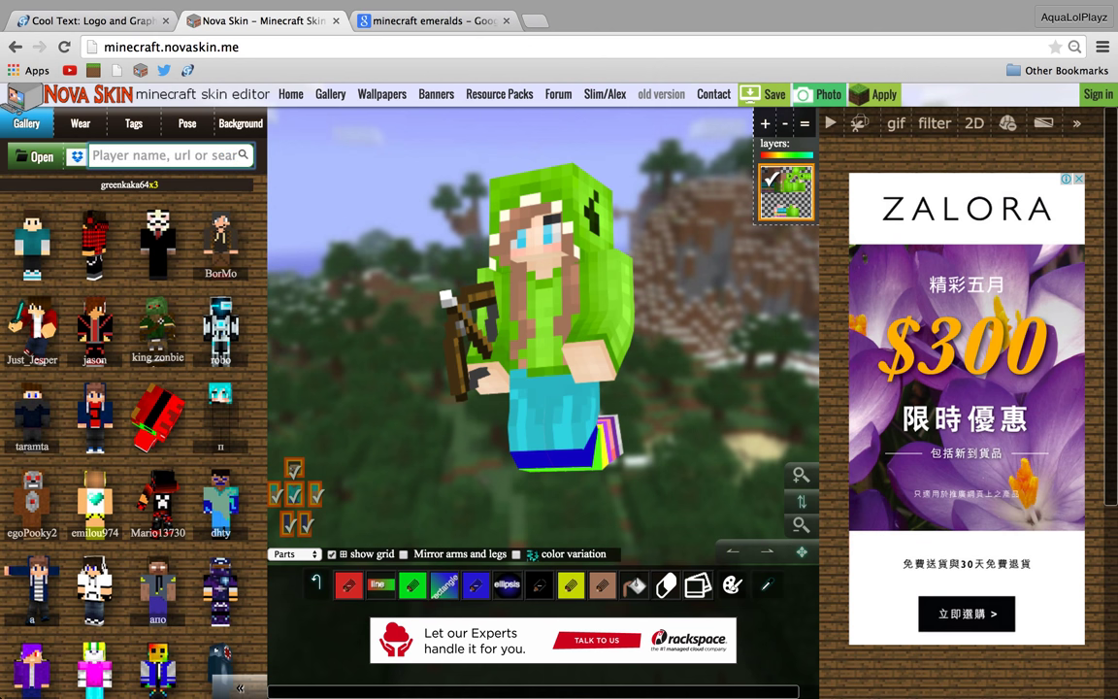
{"action": "type", "text": "Green"}
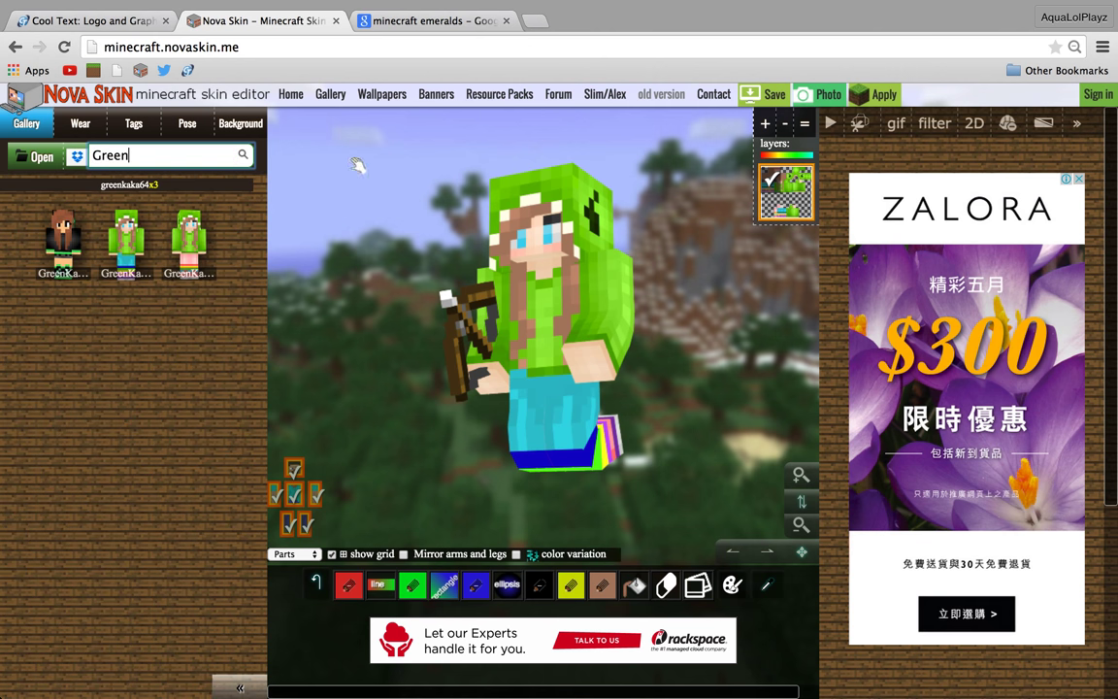
{"action": "left_click", "coordinate": [124, 251]}
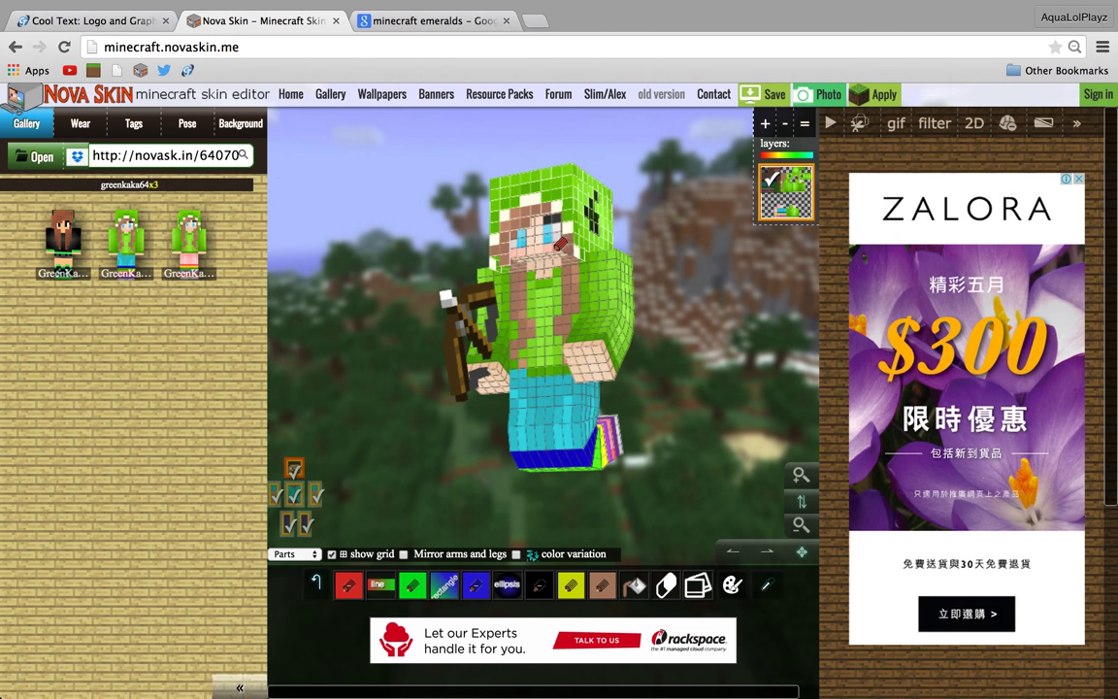
{"action": "left_click", "coordinate": [188, 124]}
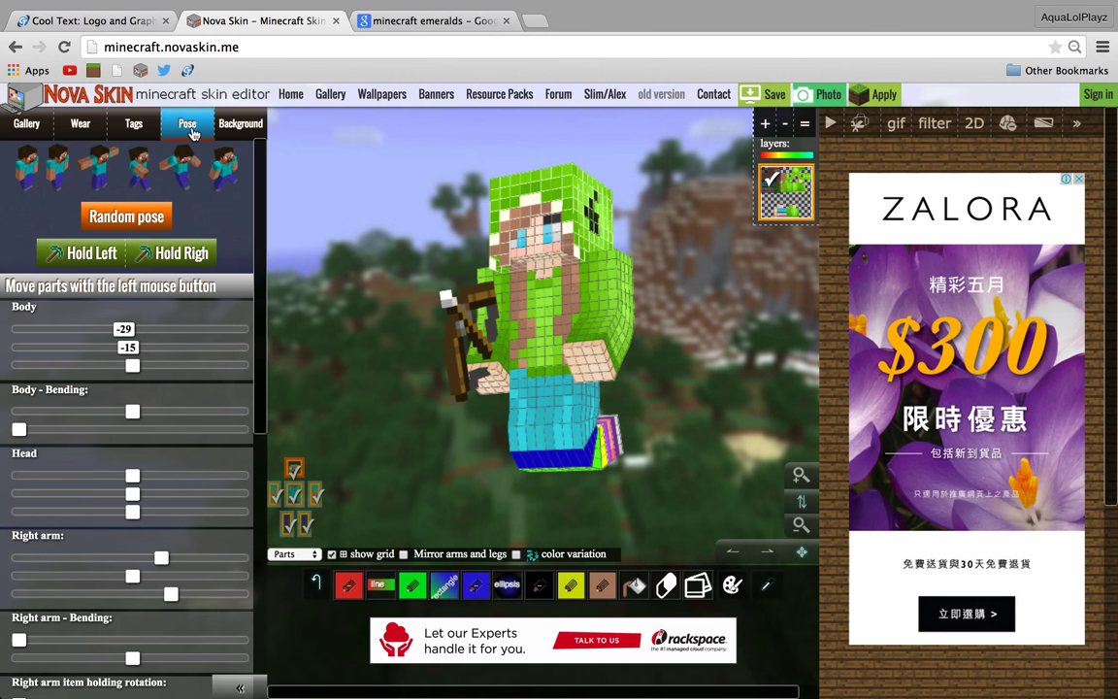
- Try a random pose, then return the character to a standing pose
{"action": "right_click", "coordinate": [32, 185]}
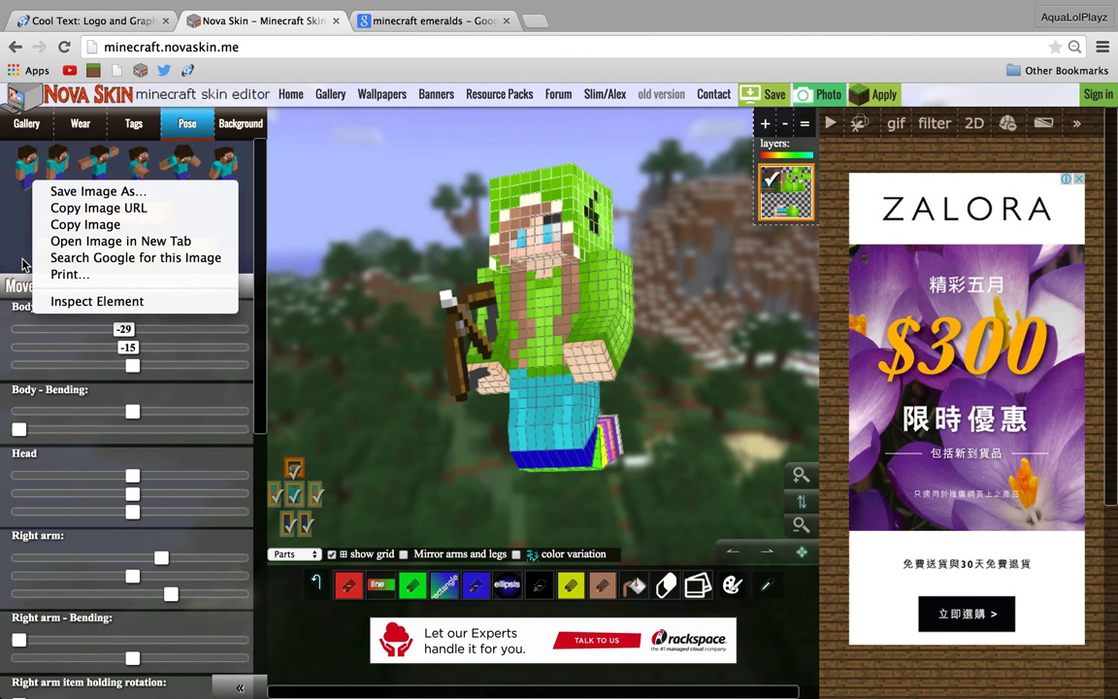
{"action": "left_click", "coordinate": [24, 161]}
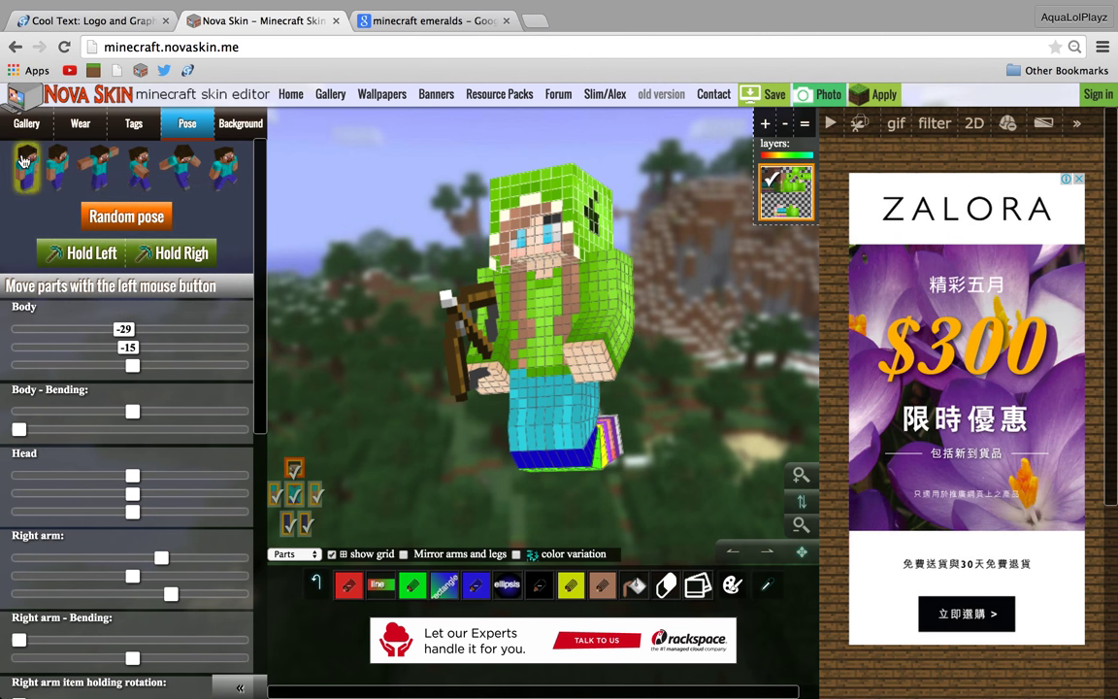
{"action": "left_click", "coordinate": [108, 213]}
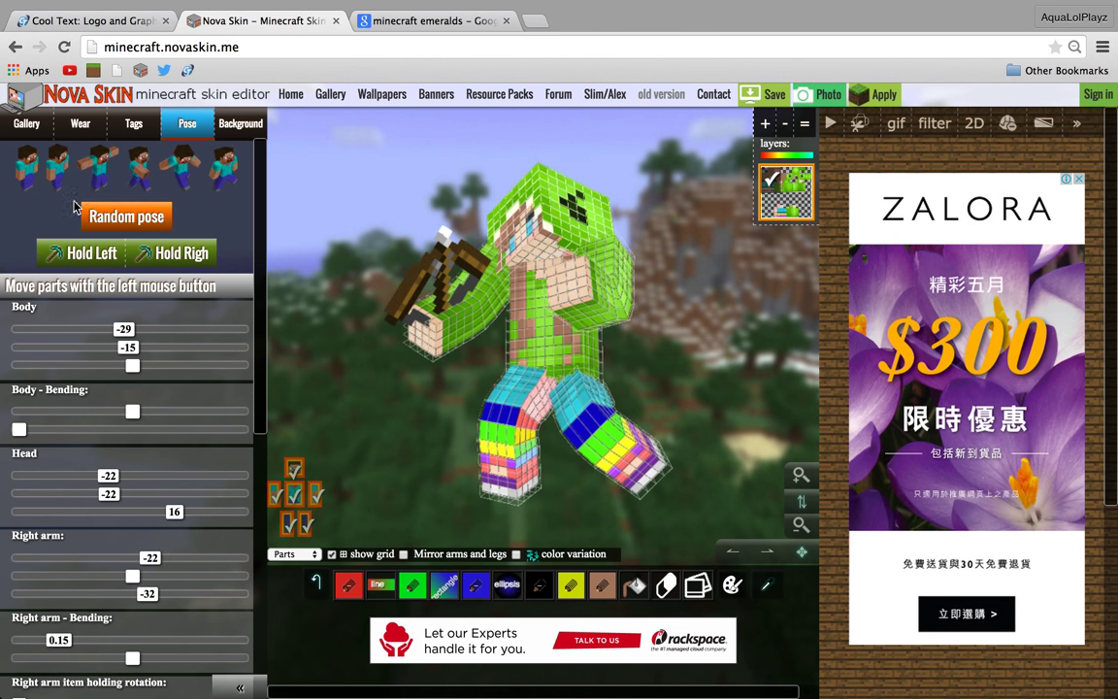
{"action": "left_click", "coordinate": [187, 258]}
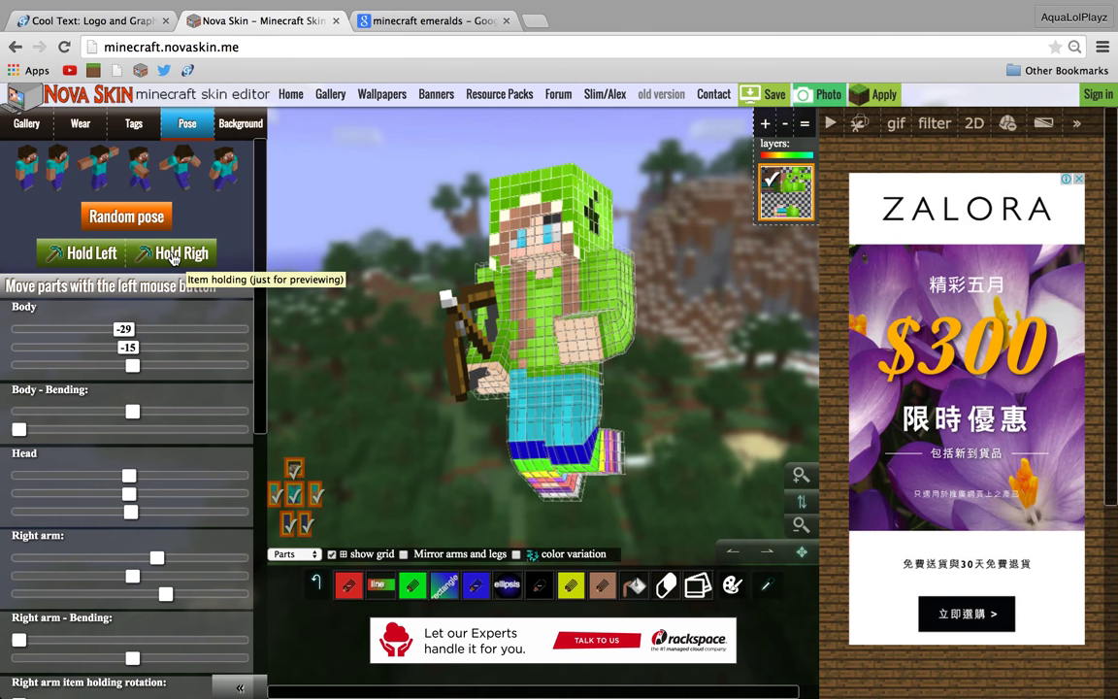
- Browse right-hand items, then close the item picker leaving the hands empty
{"action": "left_click", "coordinate": [178, 254]}
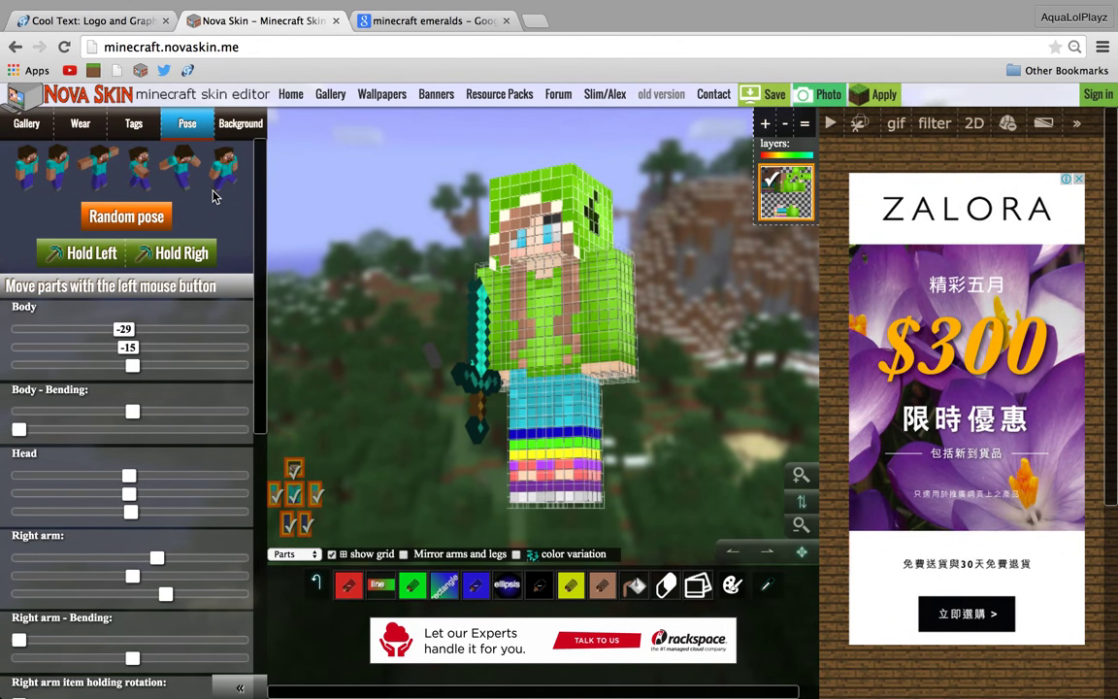
{"action": "left_click", "coordinate": [165, 250]}
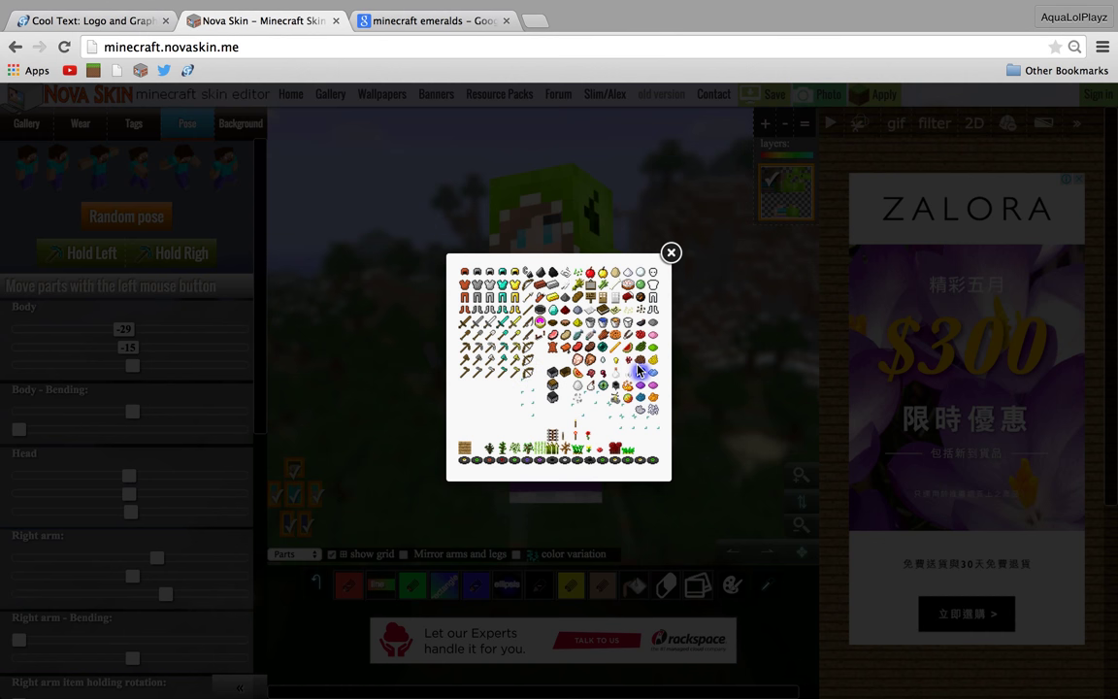
{"action": "left_click", "coordinate": [577, 434]}
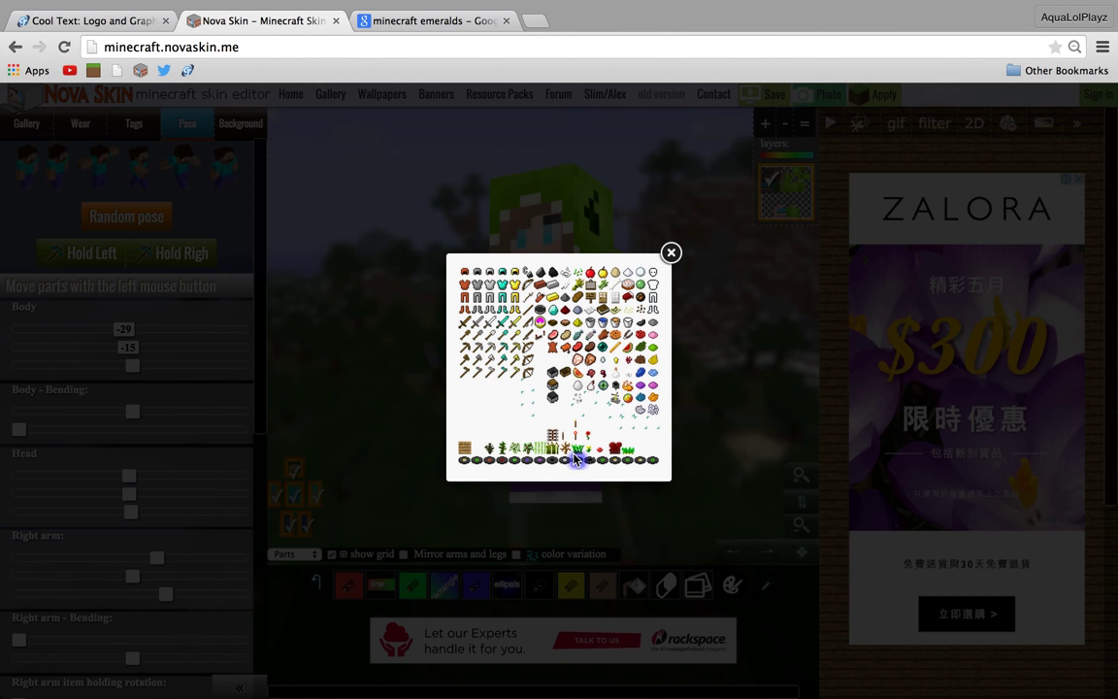
{"action": "left_click", "coordinate": [652, 309]}
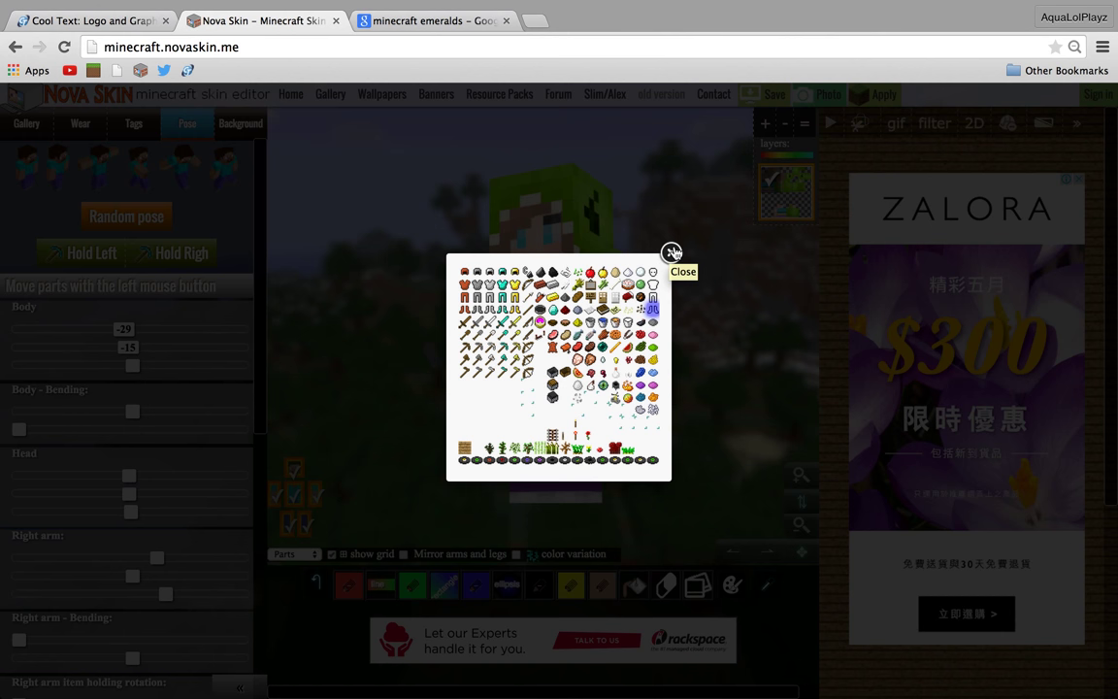
{"action": "left_click", "coordinate": [671, 252]}
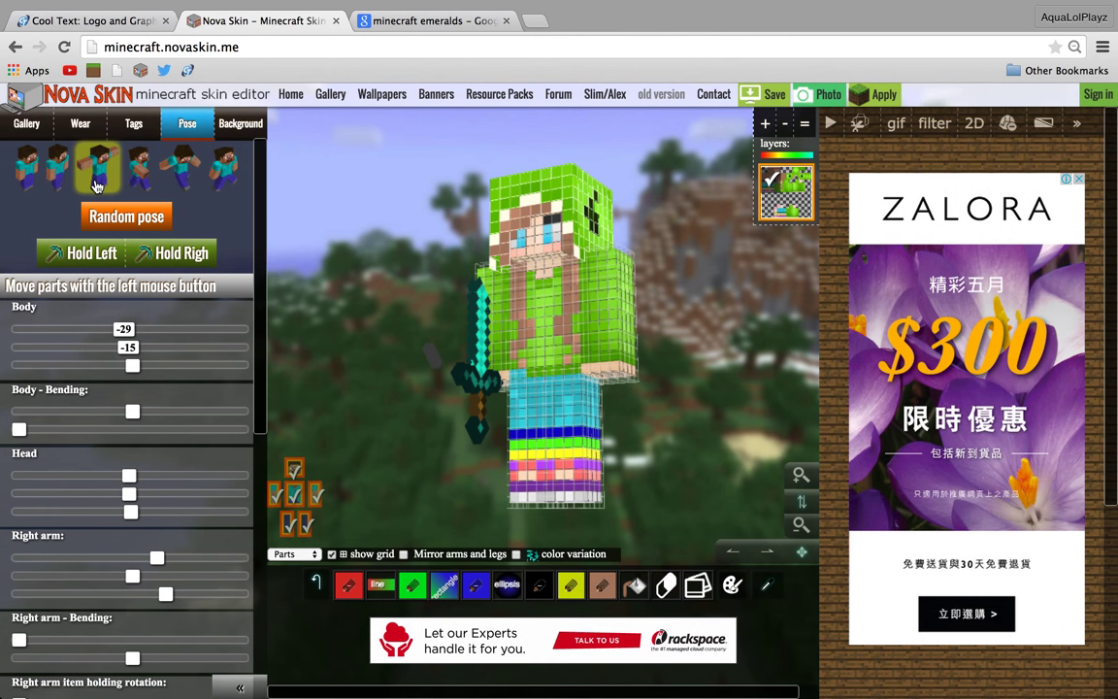
{"action": "left_click", "coordinate": [159, 253]}
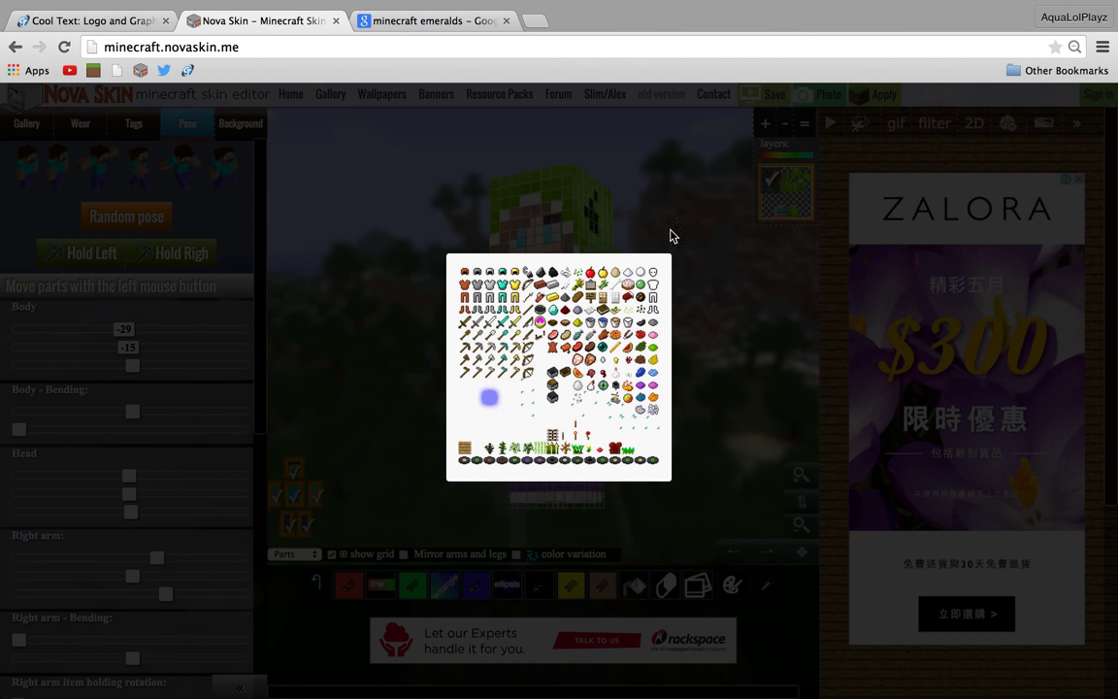
{"action": "left_click", "coordinate": [678, 254]}
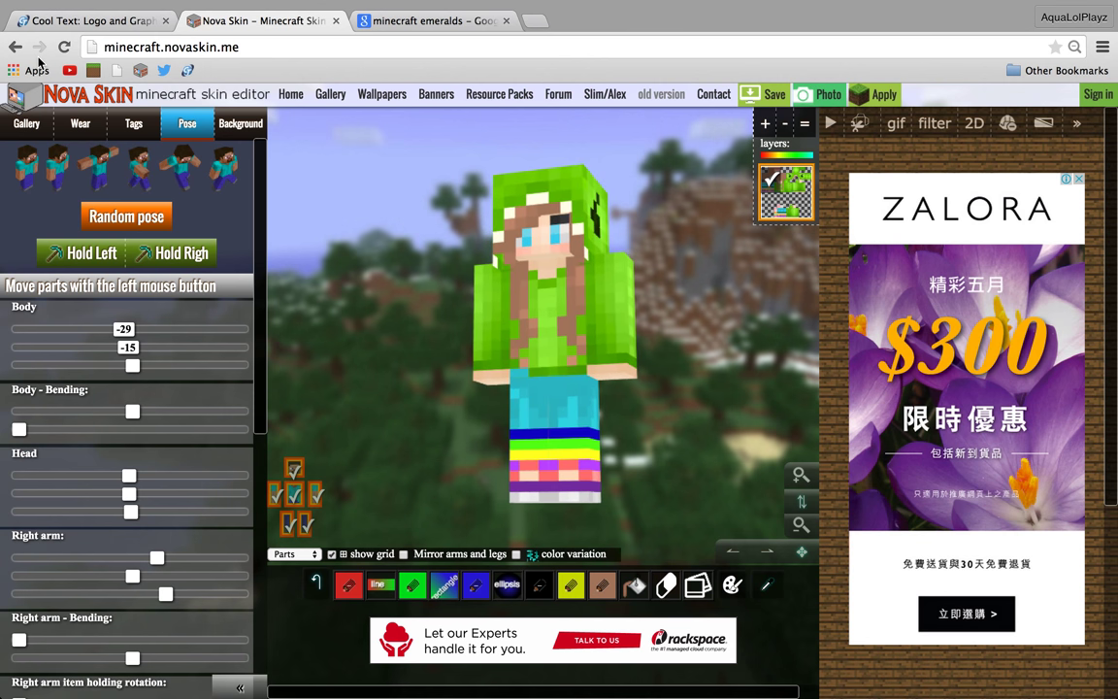
- Put the character in the T-pose and turn it to face forward
{"action": "left_click", "coordinate": [101, 173]}
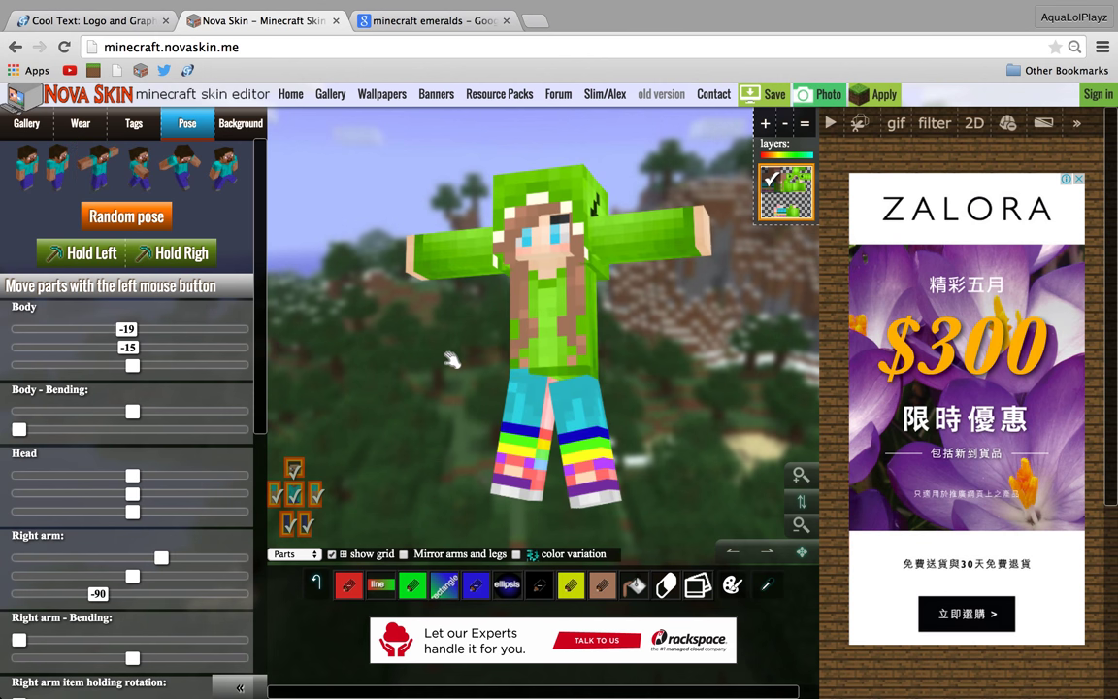
{"action": "mouse_move", "coordinate": [335, 349]}
{"action": "left_mouse_down"}
{"action": "mouse_move", "coordinate": [425, 394]}
{"action": "mouse_move", "coordinate": [403, 389]}
{"action": "mouse_move", "coordinate": [439, 360]}
{"action": "left_mouse_up"}
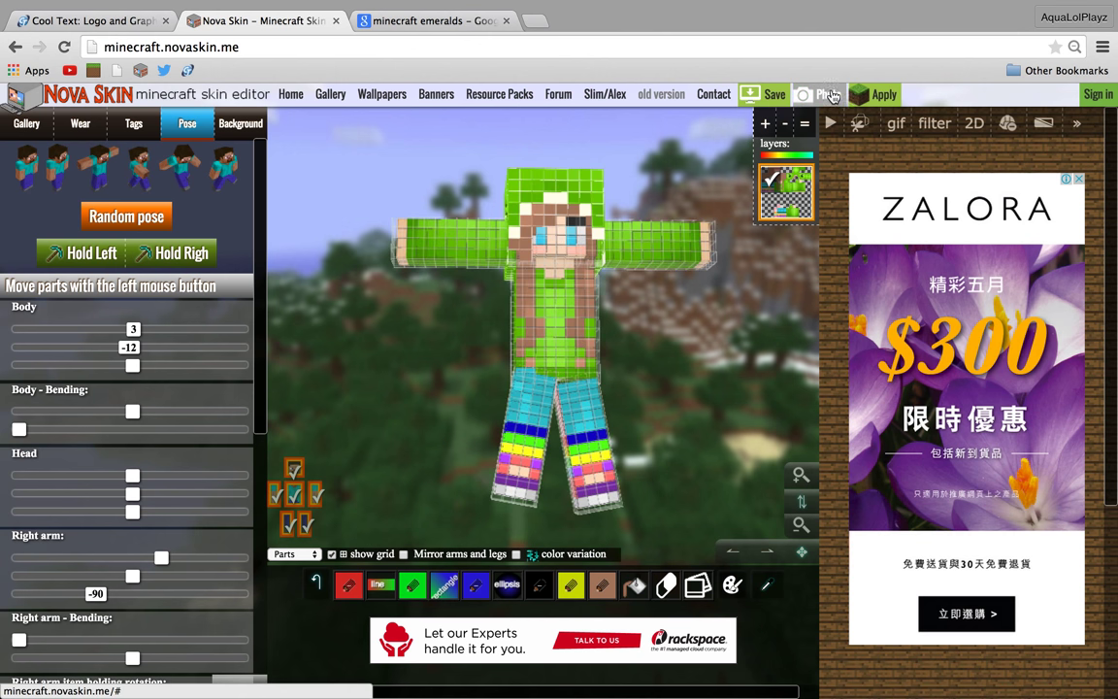
- Render a photo of the T-posed character and save it to the Desktop as sjkvahe.png
{"action": "left_click", "coordinate": [831, 96]}
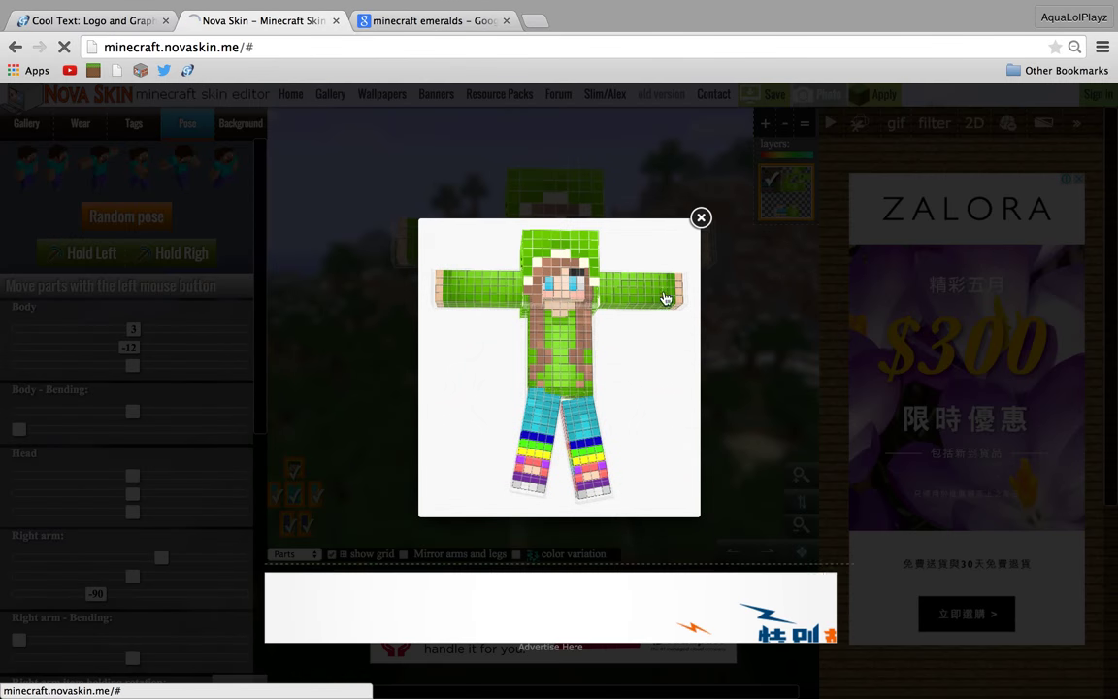
{"action": "left_click", "coordinate": [700, 219]}
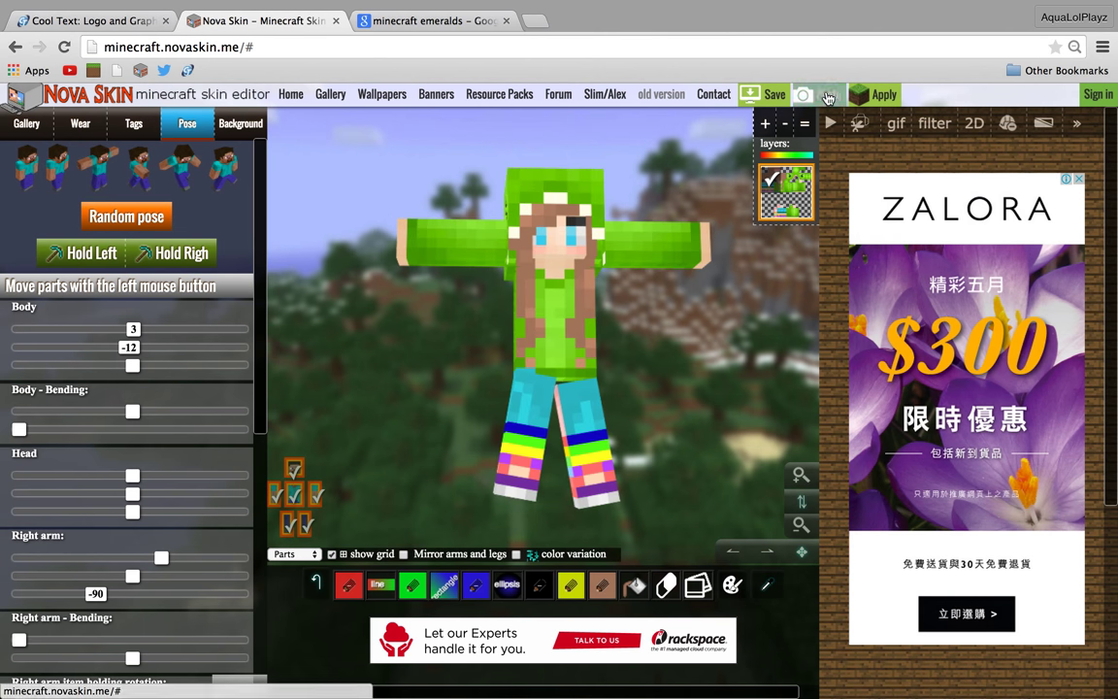
{"action": "left_click", "coordinate": [828, 94]}
{"action": "right_click", "coordinate": [568, 357]}
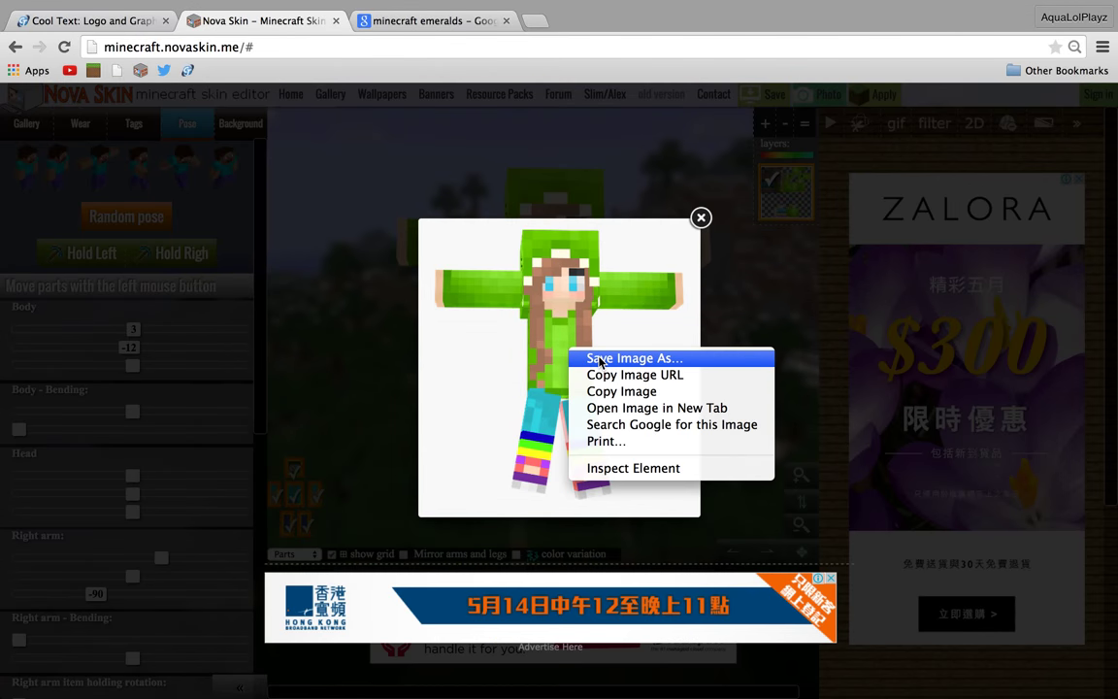
{"action": "left_click", "coordinate": [599, 361]}
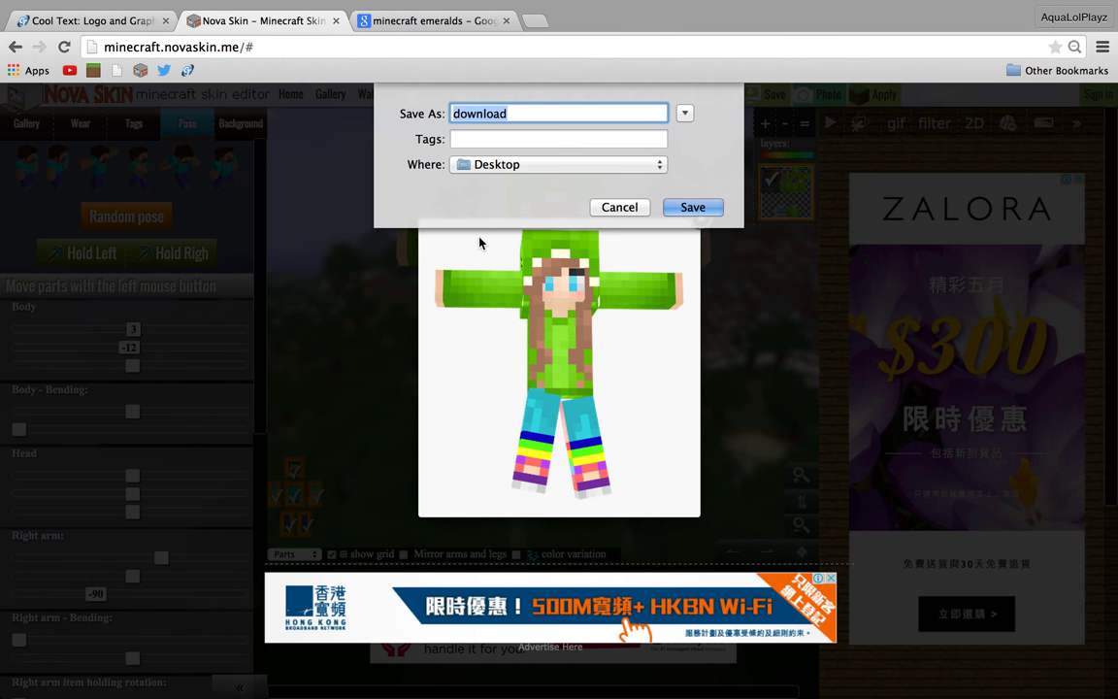
{"action": "type", "text": "sjdvahe"}
{"action": "left_click", "coordinate": [693, 206]}
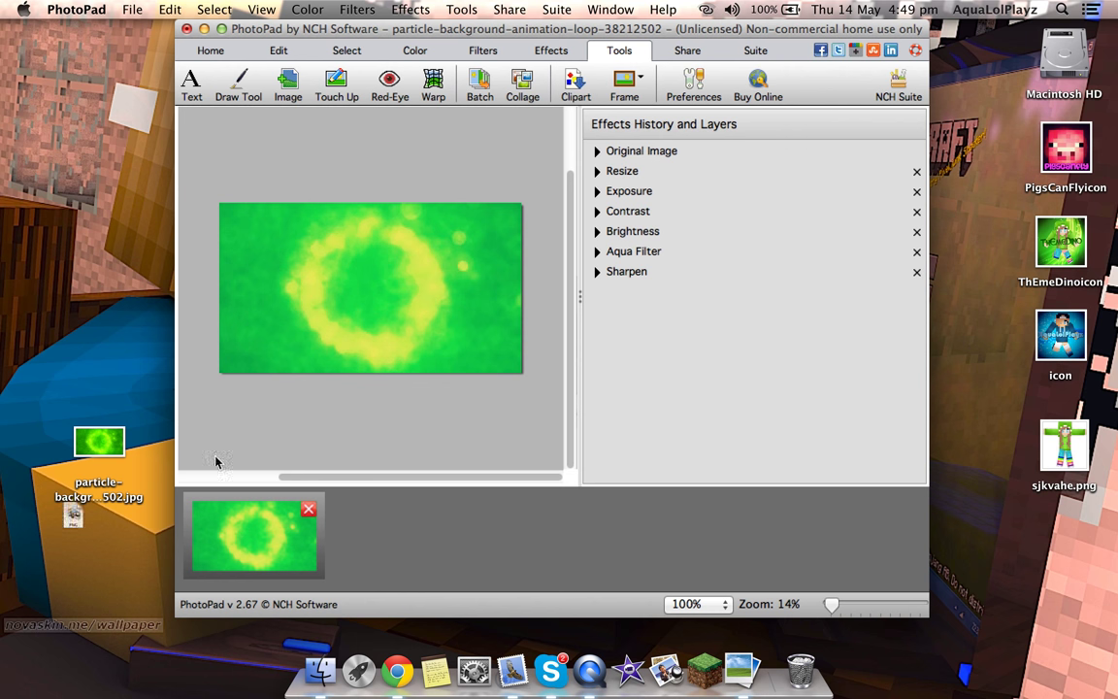
{"action": "mouse_move", "coordinate": [254, 436]}
{"action": "left_mouse_down"}
{"action": "mouse_move", "coordinate": [123, 587]}
{"action": "mouse_move", "coordinate": [118, 516]}
{"action": "left_mouse_up"}
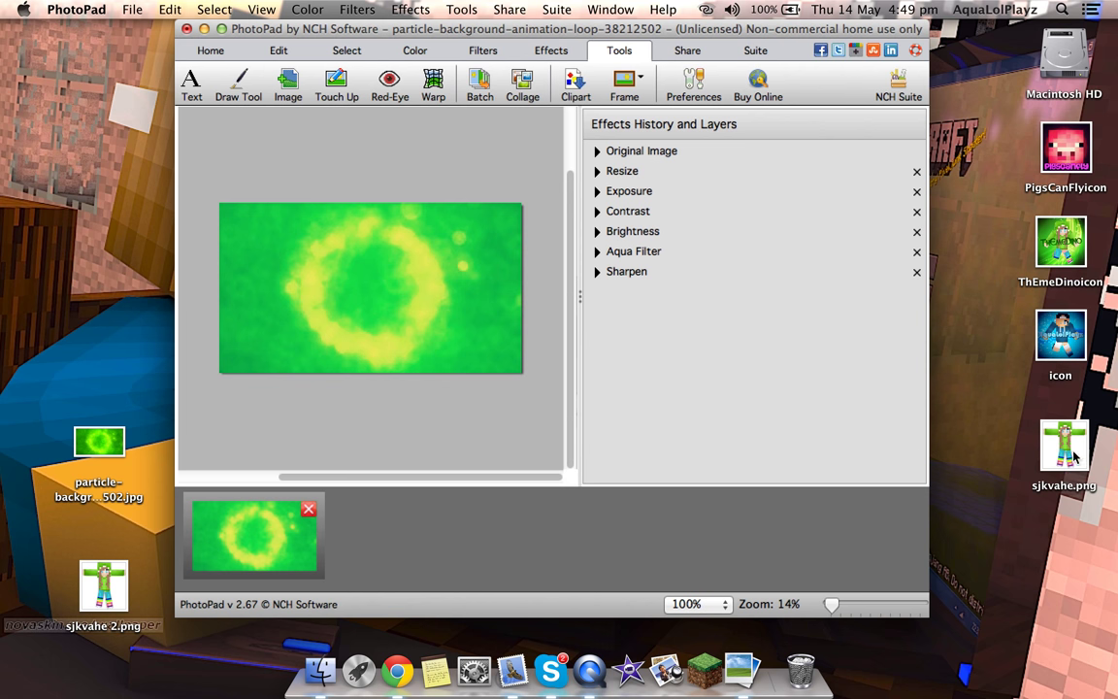
{"action": "left_click_drag", "start_coordinate": [1074, 456], "coordinate": [403, 391]}
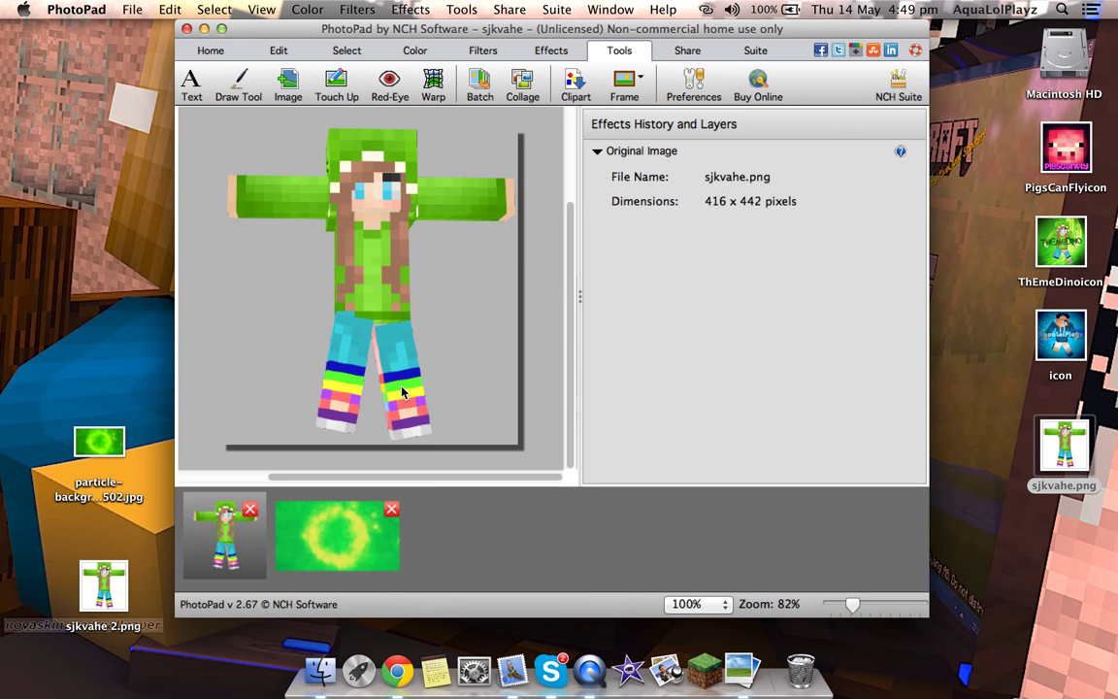
{"action": "left_click", "coordinate": [250, 511]}
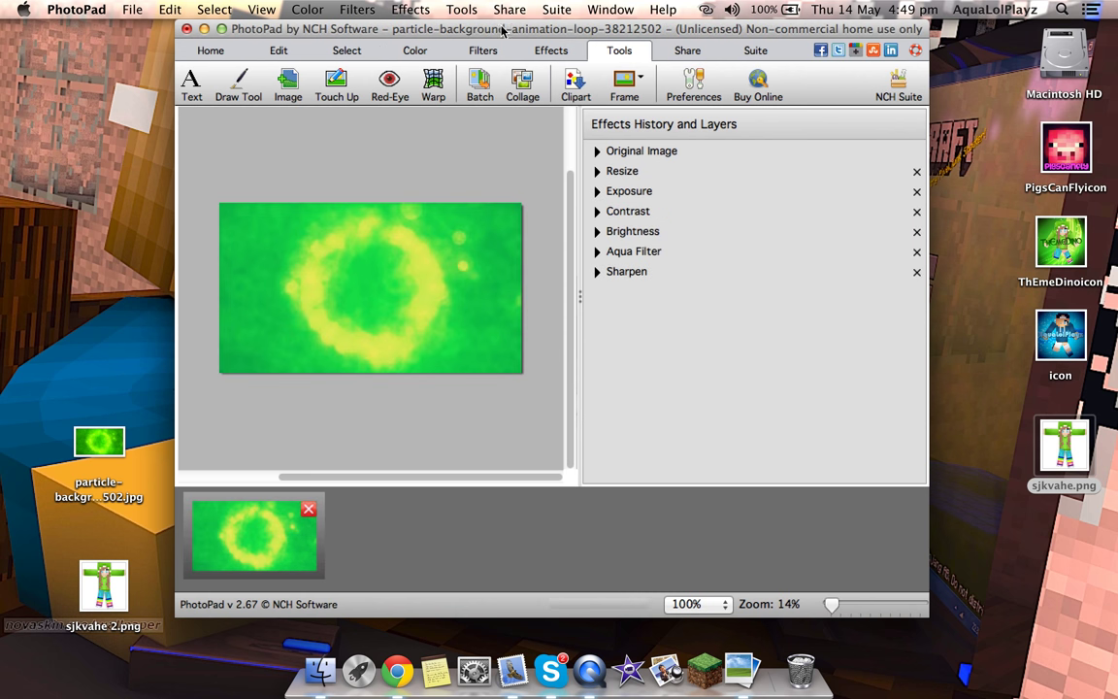
{"action": "left_click", "coordinate": [287, 82]}
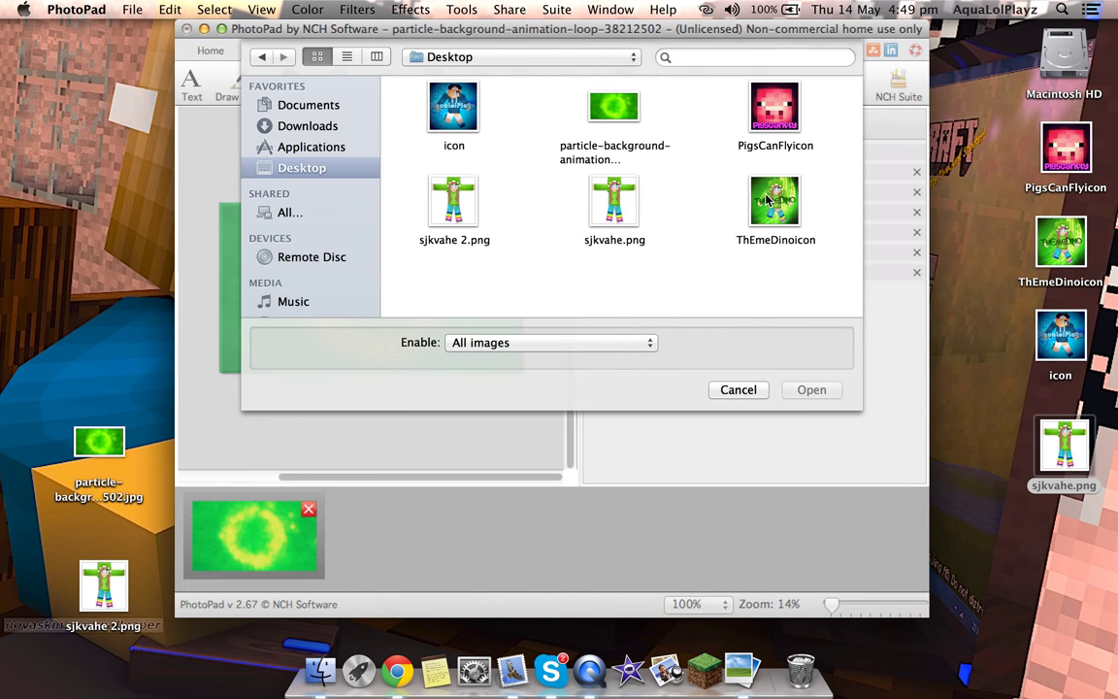
- Overlay sjkvahe.png, enlarge it to 853×907 and centre it inside the glowing ring
{"action": "left_click", "coordinate": [619, 215]}
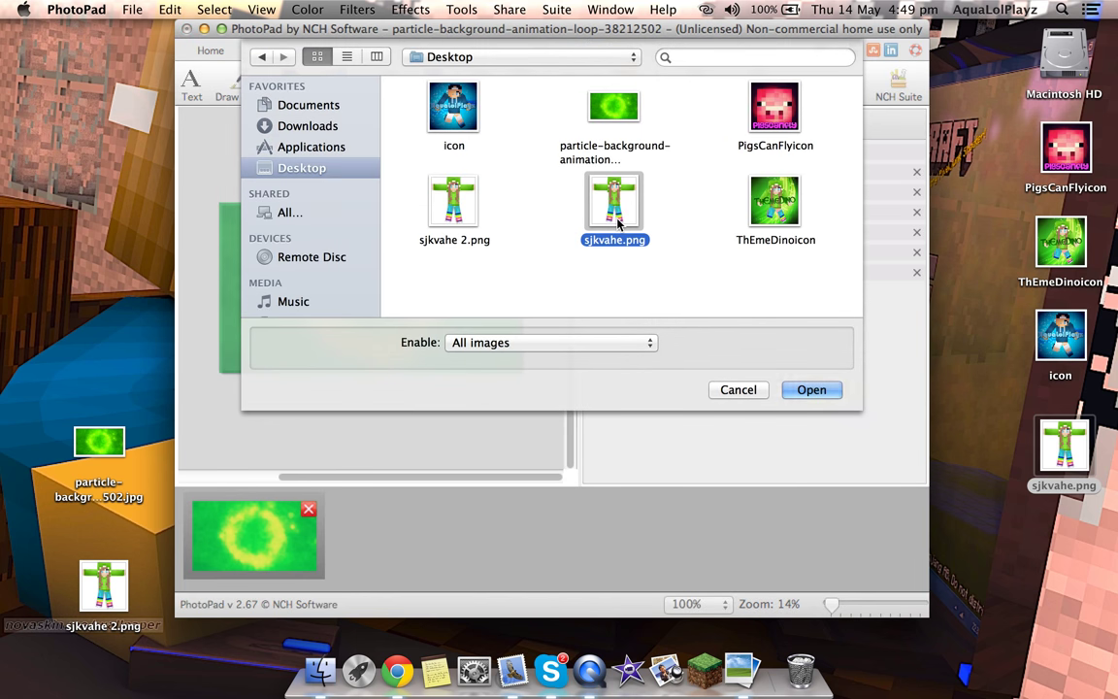
{"action": "left_click", "coordinate": [809, 389]}
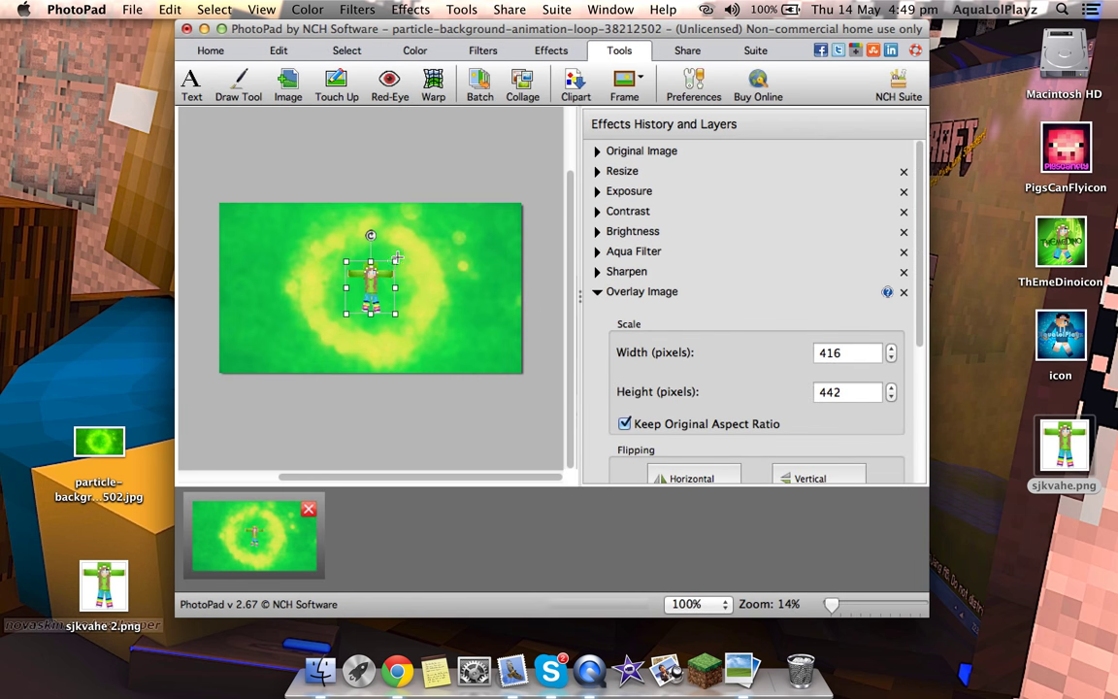
{"action": "left_click_drag", "start_coordinate": [396, 260], "coordinate": [443, 210]}
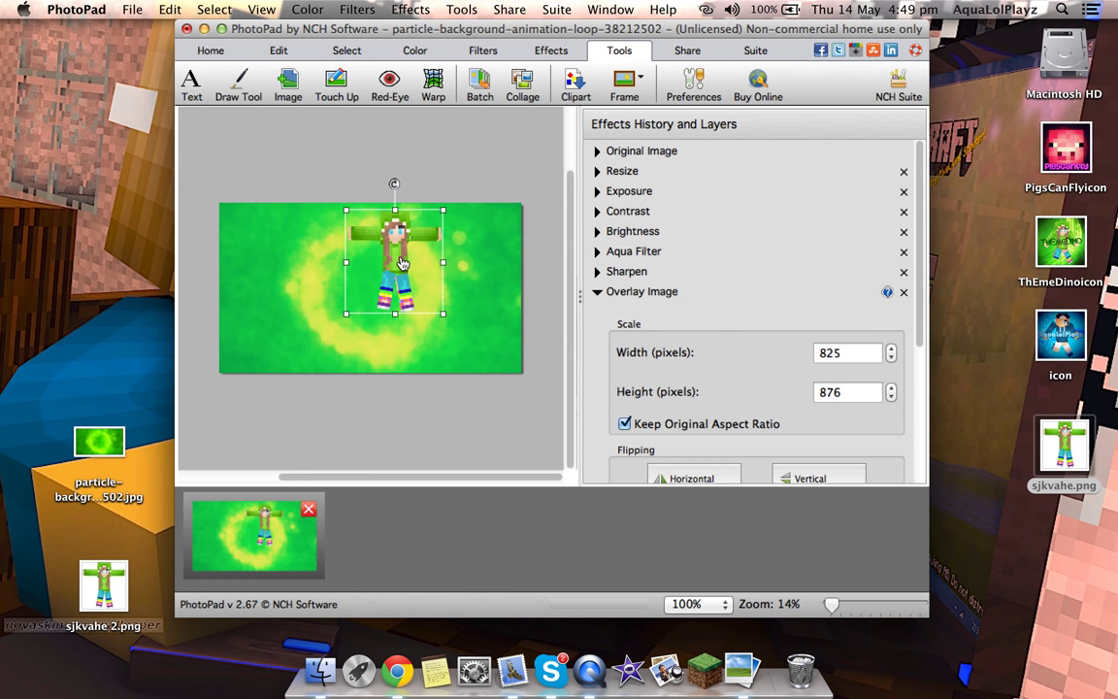
{"action": "left_click_drag", "start_coordinate": [403, 263], "coordinate": [385, 285]}
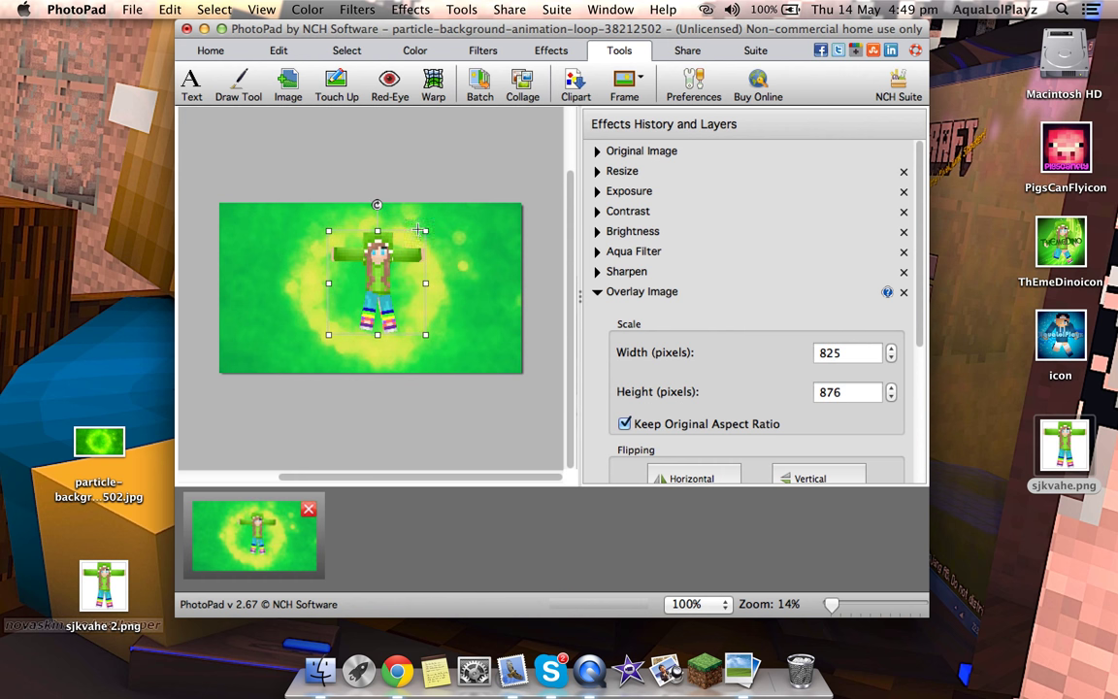
{"action": "left_click_drag", "start_coordinate": [426, 230], "coordinate": [429, 227]}
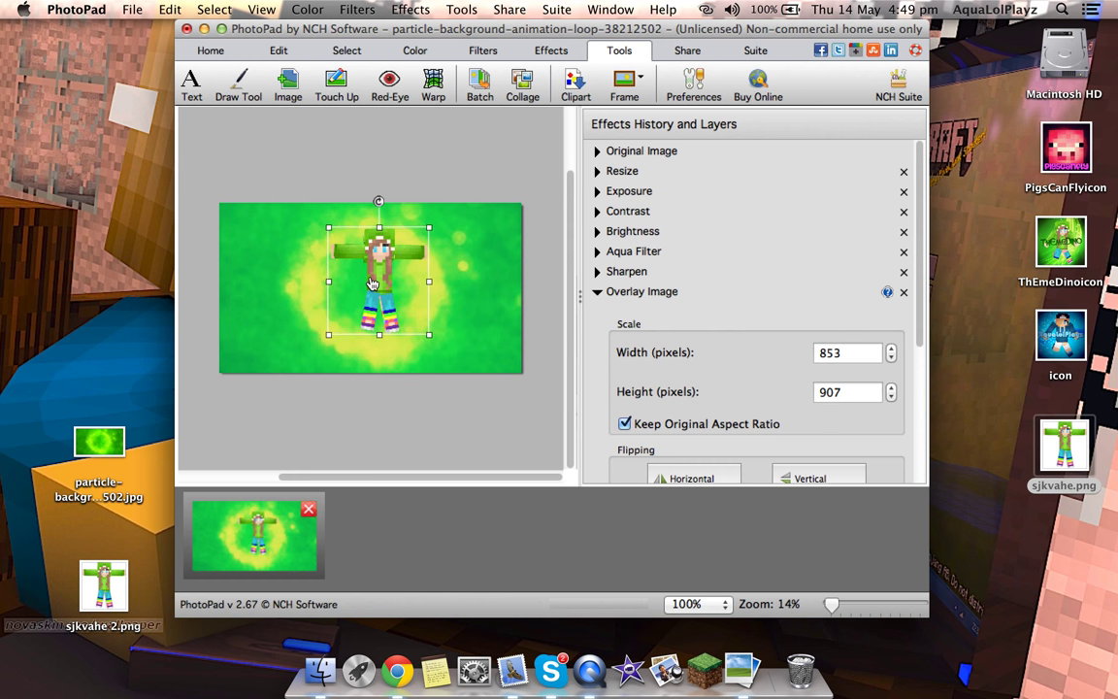
{"action": "left_click_drag", "start_coordinate": [372, 283], "coordinate": [367, 297]}
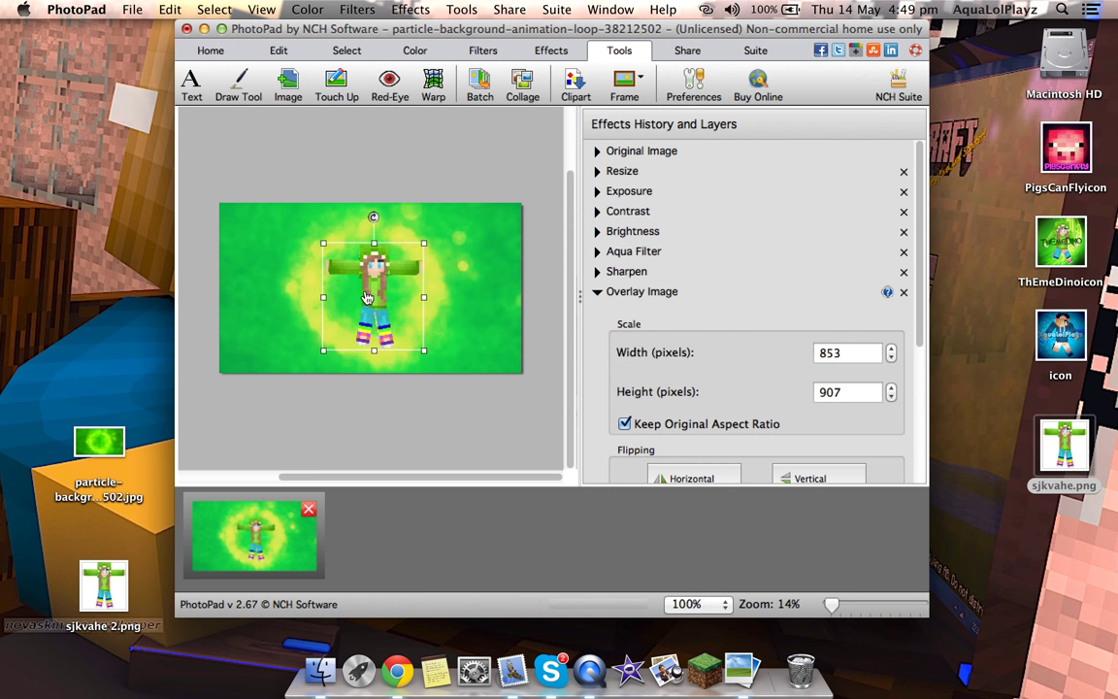
{"action": "left_click_drag", "start_coordinate": [367, 297], "coordinate": [367, 285]}
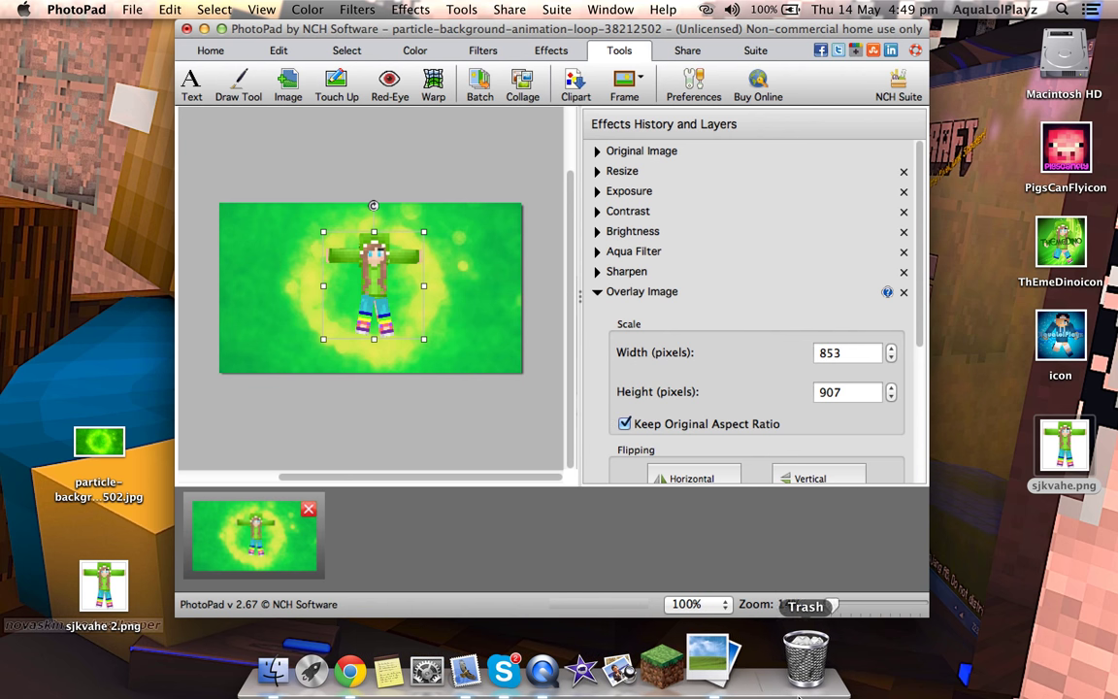
{"action": "left_click", "coordinate": [806, 673]}
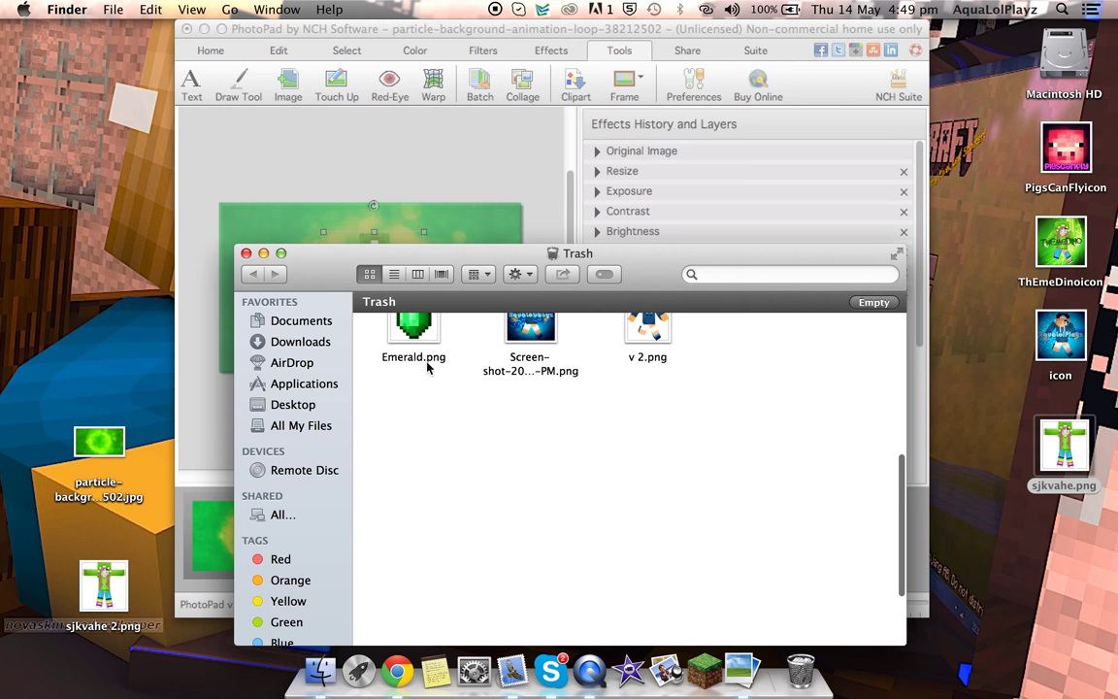
- Restore Emerald.png from the Trash to the desktop and return to PhotoPad
{"action": "left_click_drag", "start_coordinate": [423, 336], "coordinate": [108, 311]}
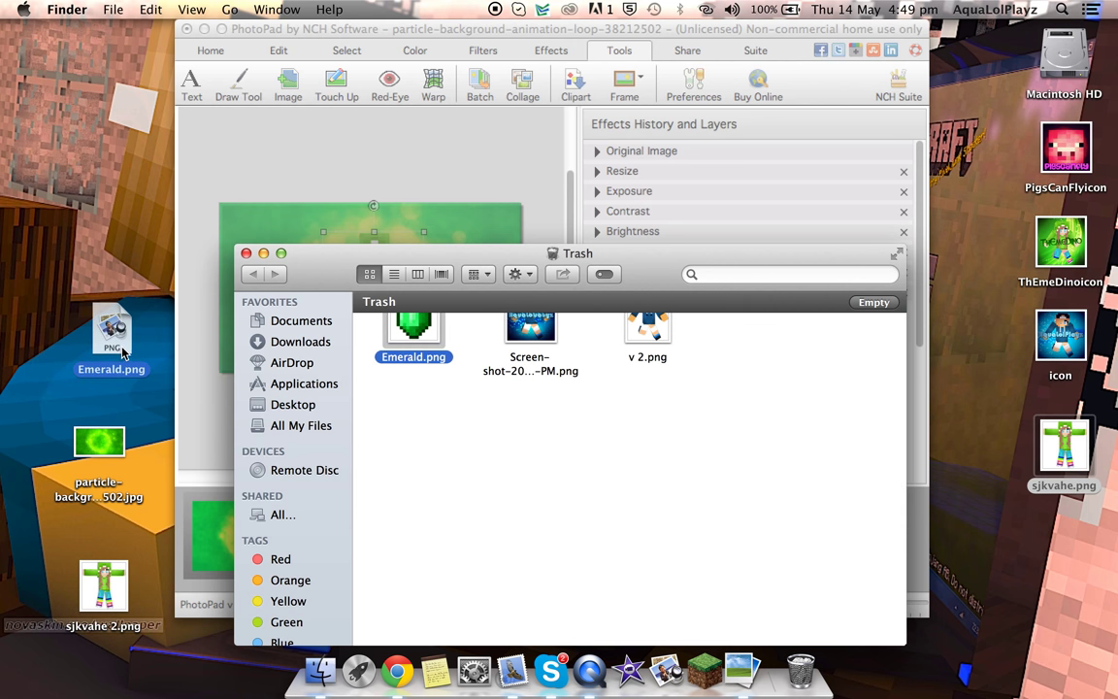
{"action": "left_click", "coordinate": [246, 253]}
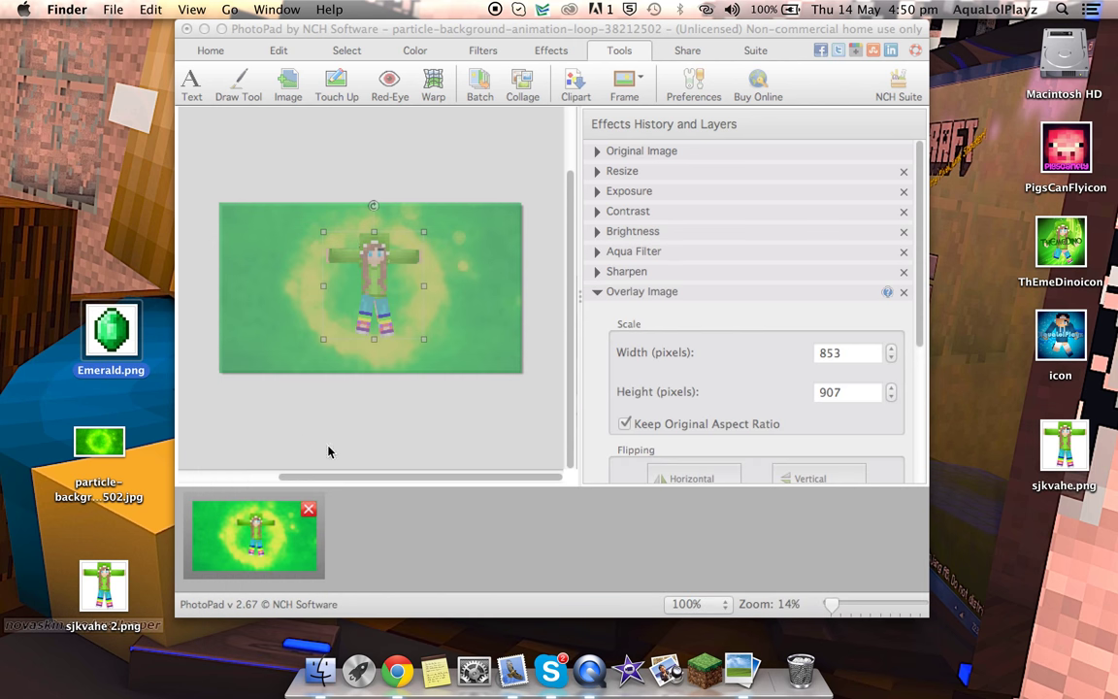
{"action": "left_click", "coordinate": [378, 393]}
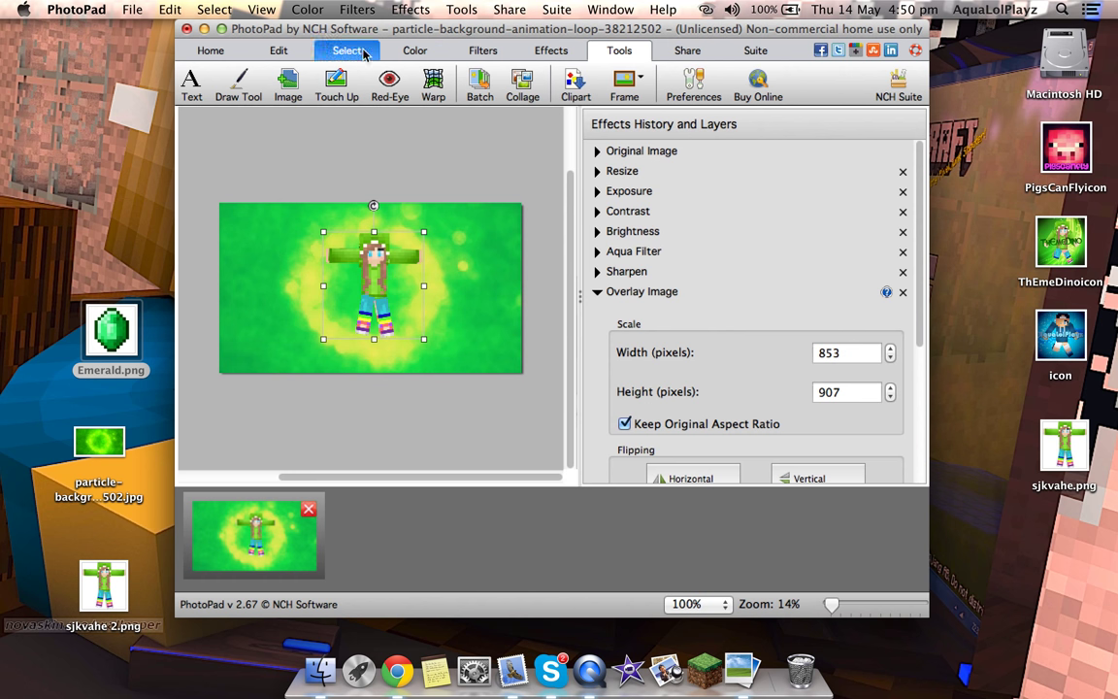
- Insert Emerald.png as an overlay and enlarge it to 213 px square
{"action": "left_click", "coordinate": [286, 86]}
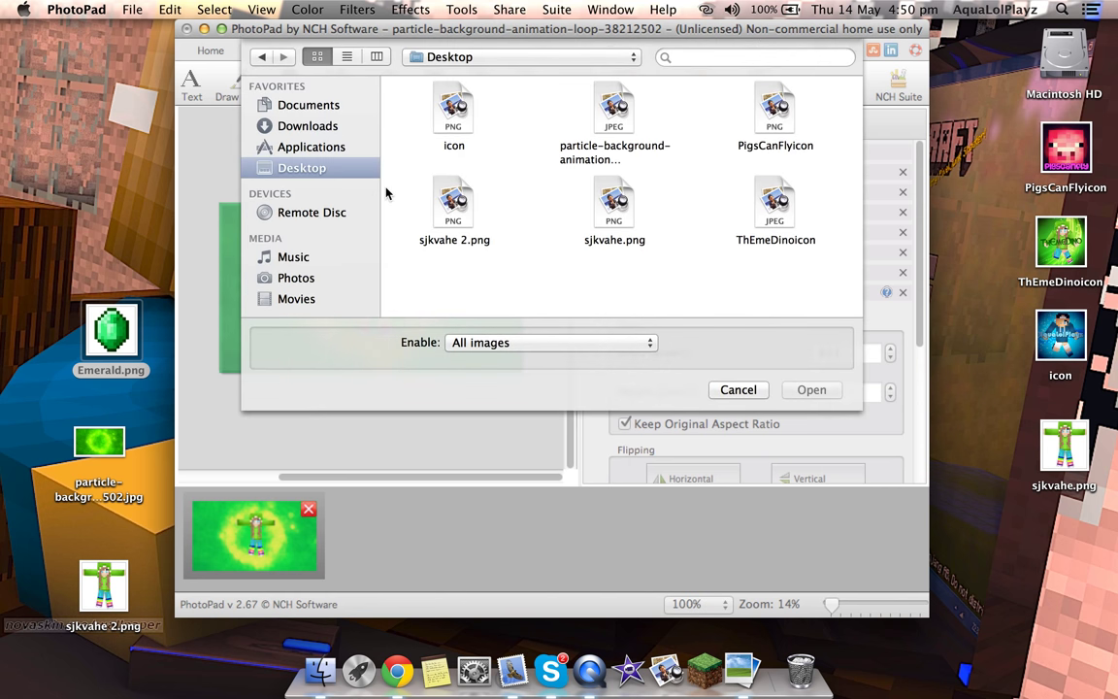
{"action": "left_click", "coordinate": [454, 108]}
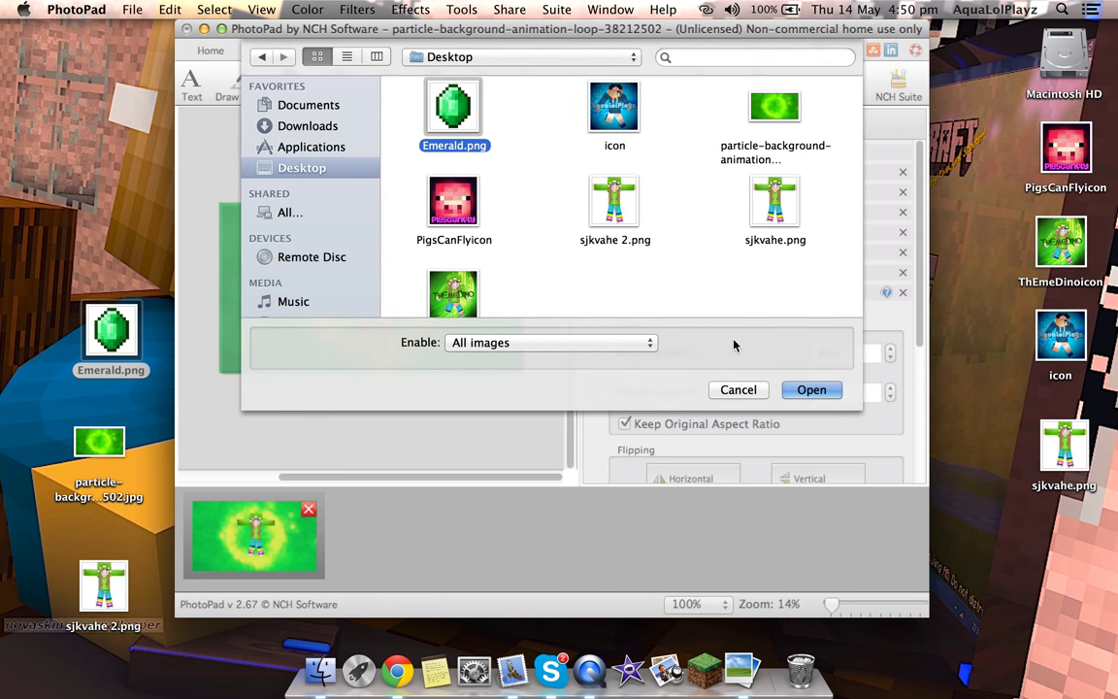
{"action": "left_click", "coordinate": [833, 391]}
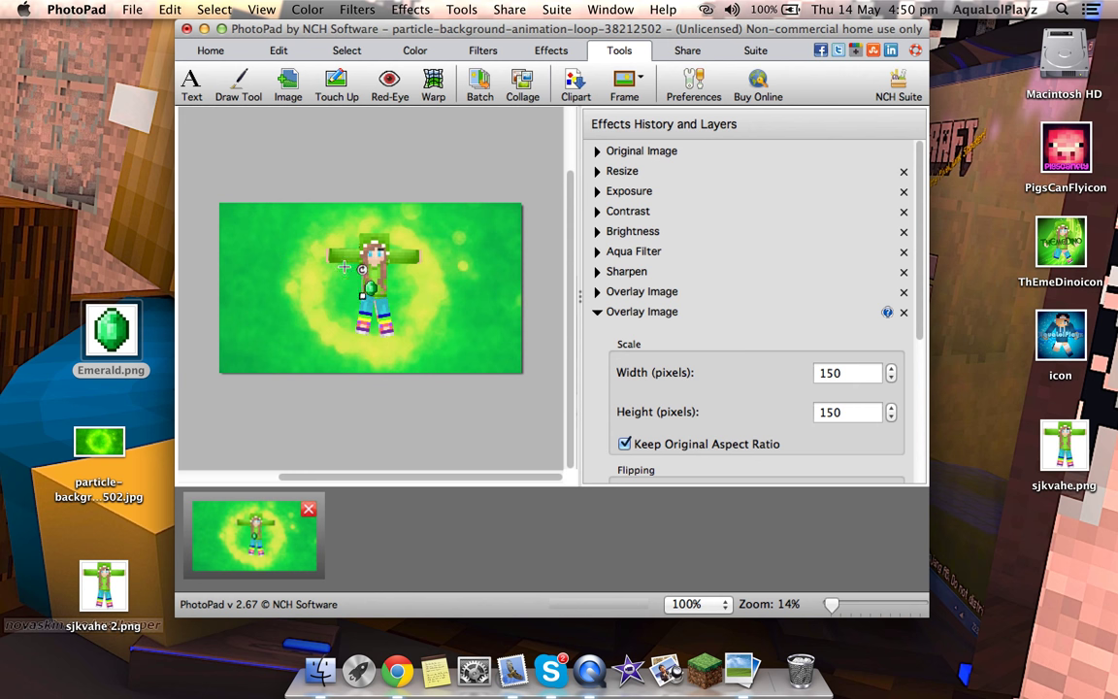
{"action": "mouse_move", "coordinate": [343, 265]}
{"action": "left_mouse_down"}
{"action": "mouse_move", "coordinate": [363, 254]}
{"action": "mouse_move", "coordinate": [319, 260]}
{"action": "left_mouse_up"}
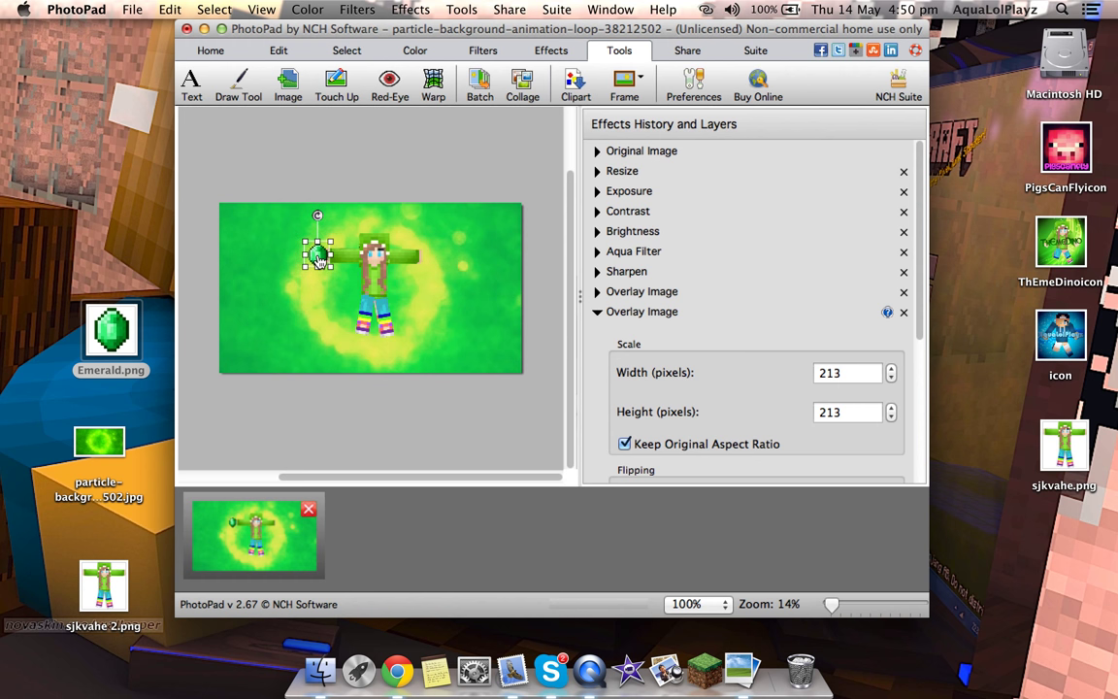
- Position the emerald overlay beside the character's hand
{"action": "left_click_drag", "start_coordinate": [317, 254], "coordinate": [315, 260]}
{"action": "left_click", "coordinate": [344, 310]}
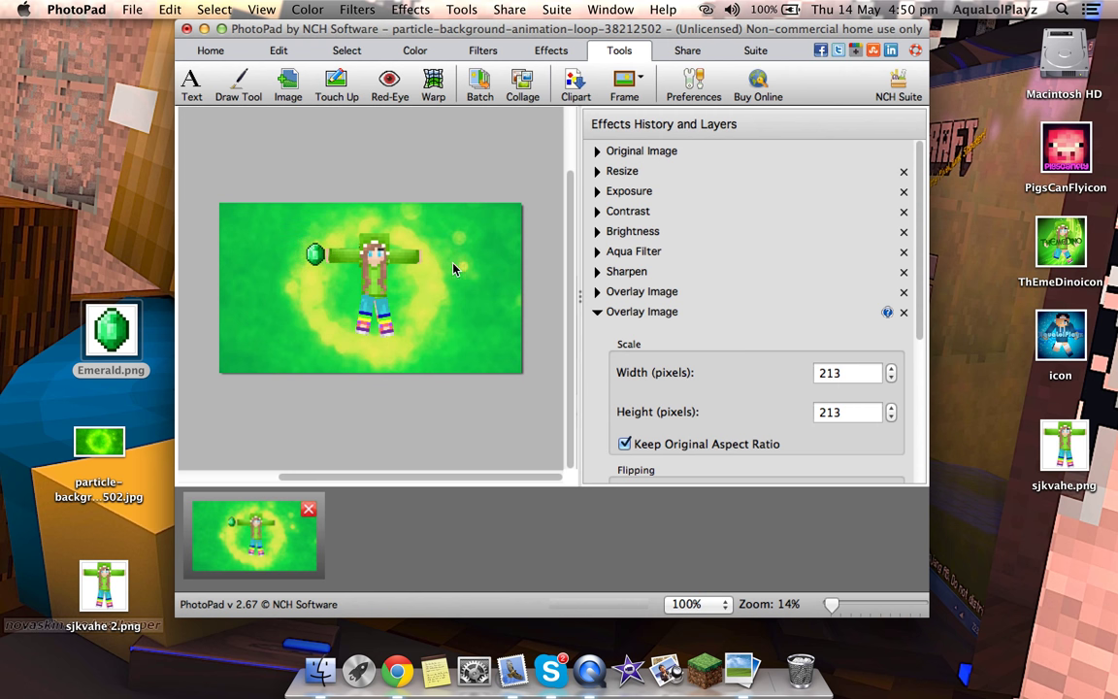
{"action": "left_click_drag", "start_coordinate": [317, 257], "coordinate": [337, 294]}
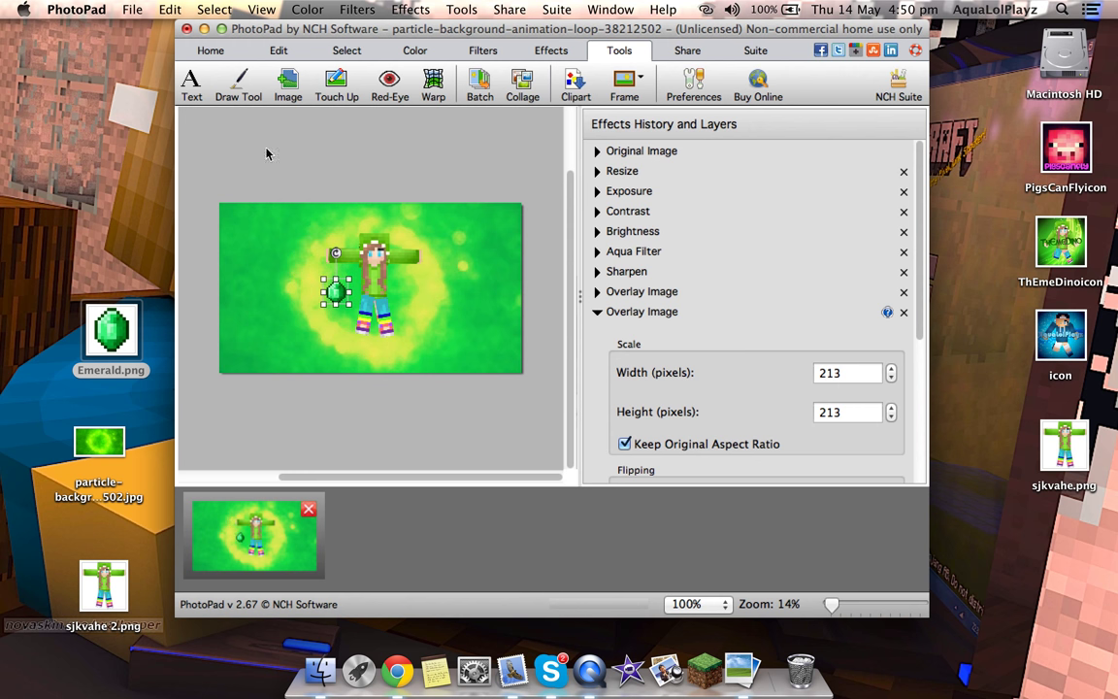
{"action": "left_click", "coordinate": [289, 86]}
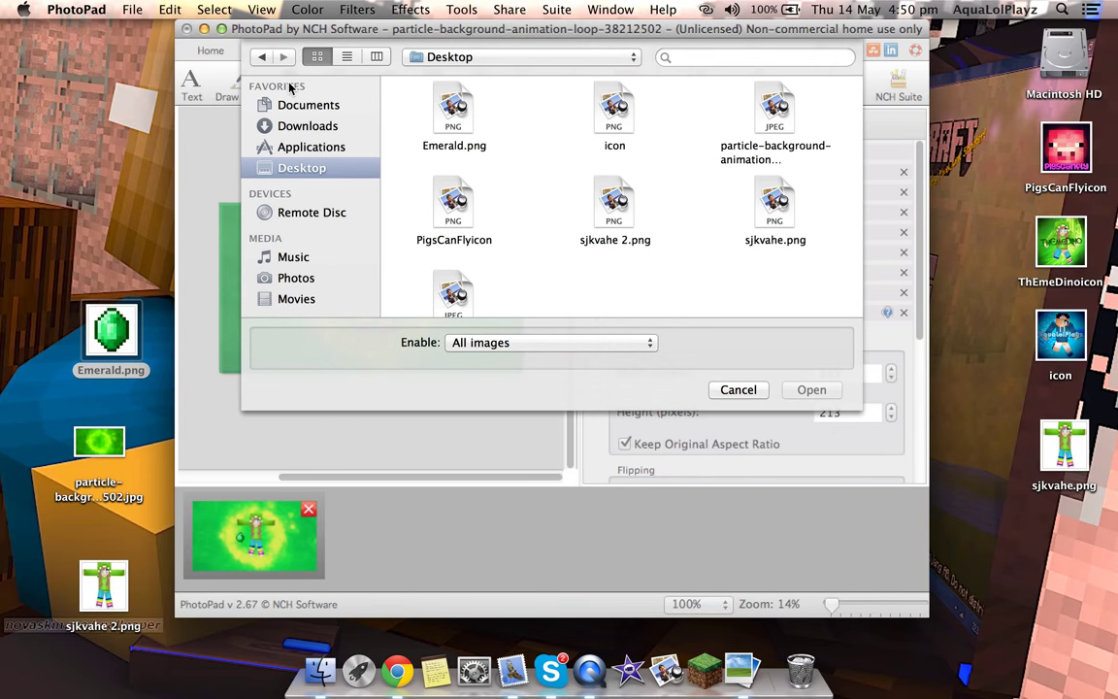
- Find and preview the green emerald sword in the minecraft emeralds image results
{"action": "key", "text": "ctrl+Right"}
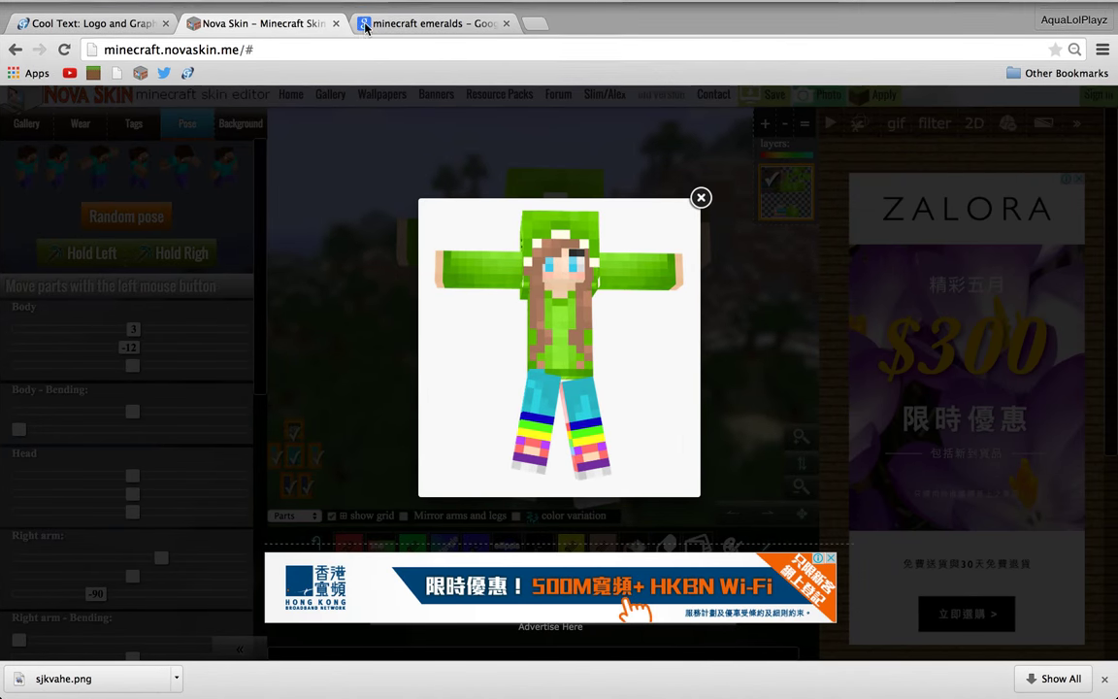
{"action": "left_click", "coordinate": [388, 24]}
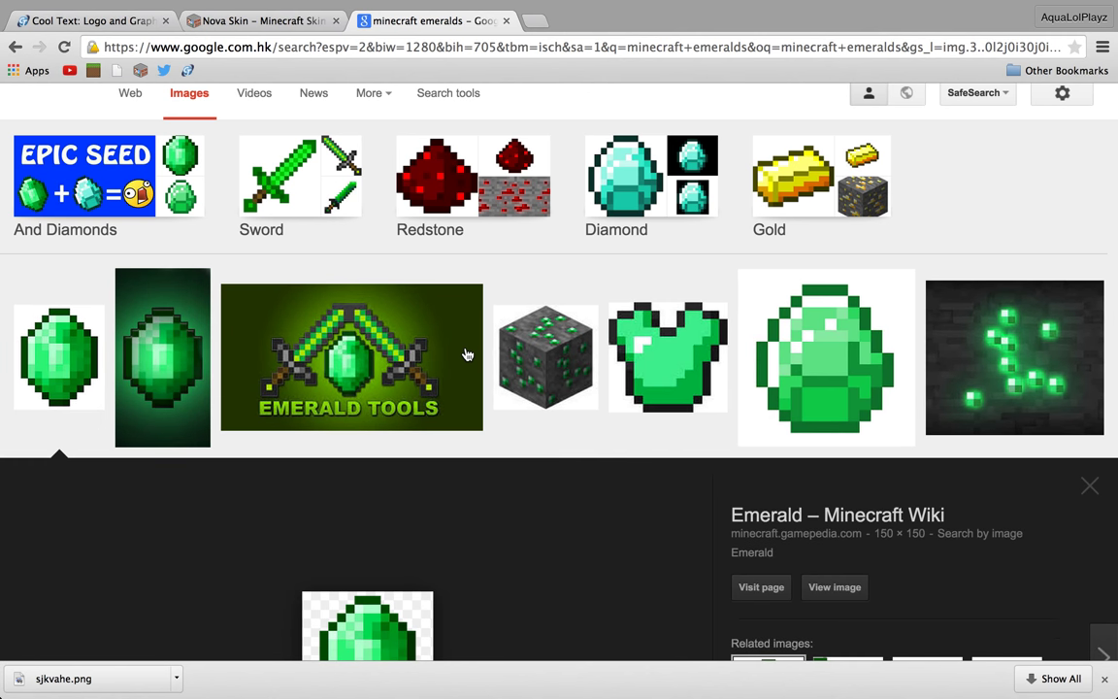
{"action": "scroll", "coordinate": [369, 407], "scroll_direction": "down", "scroll_amount": 2}
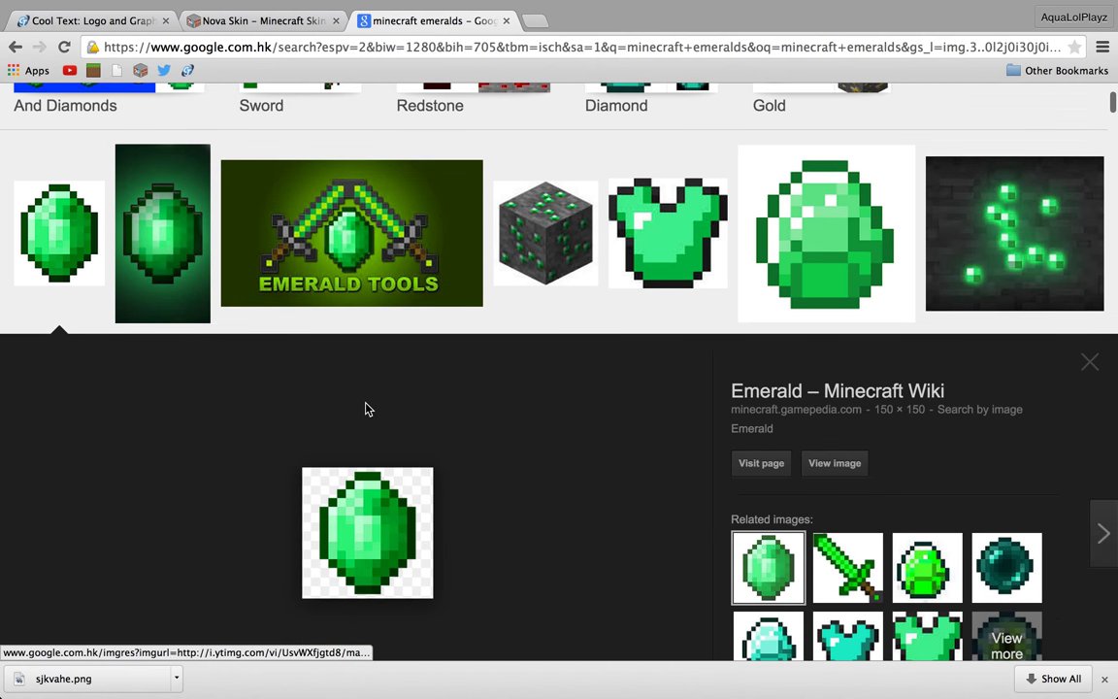
{"action": "scroll", "coordinate": [367, 407], "scroll_direction": "down", "scroll_amount": 4}
{"action": "scroll", "coordinate": [320, 398], "scroll_direction": "down", "scroll_amount": 1}
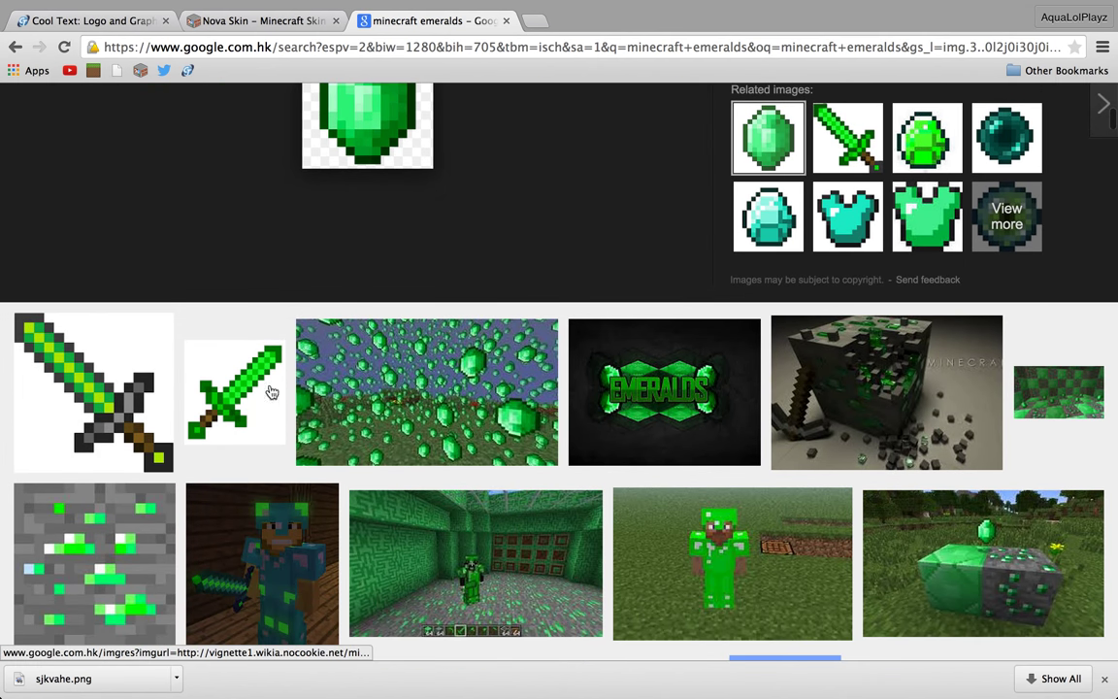
{"action": "left_click", "coordinate": [260, 383]}
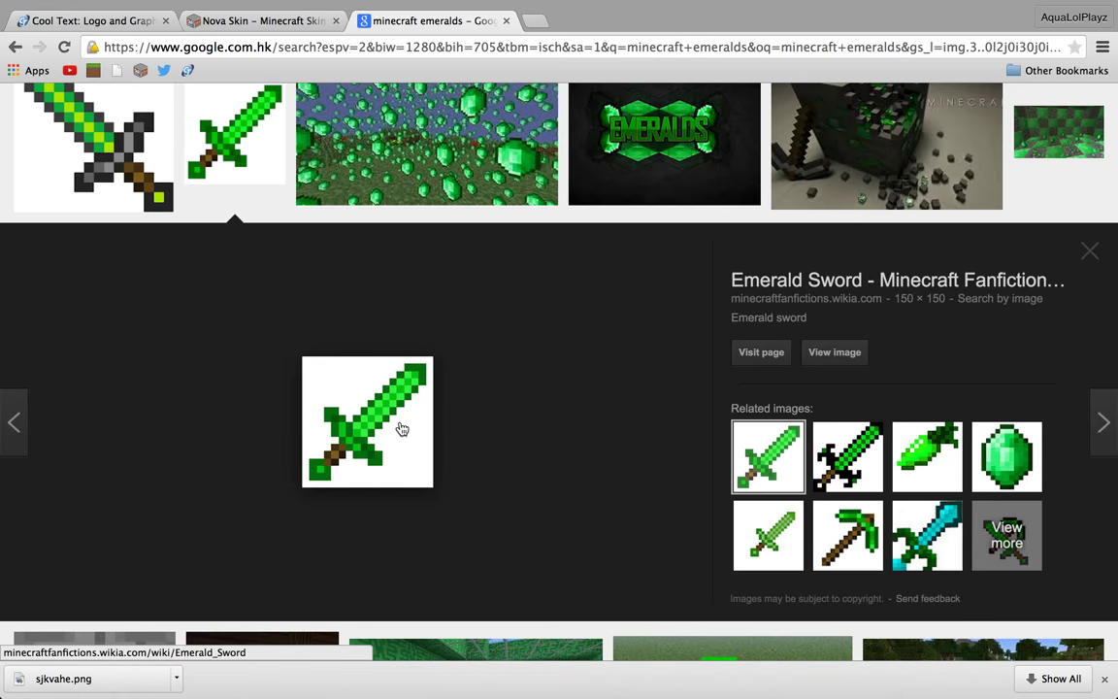
- Drag the sword image to the desktop as Emerald_sword.png and select it in PhotoPad
{"action": "mouse_move", "coordinate": [401, 429]}
{"action": "left_mouse_down"}
{"action": "mouse_move", "coordinate": [2, 454]}
{"action": "mouse_move", "coordinate": [152, 191]}
{"action": "left_mouse_up"}
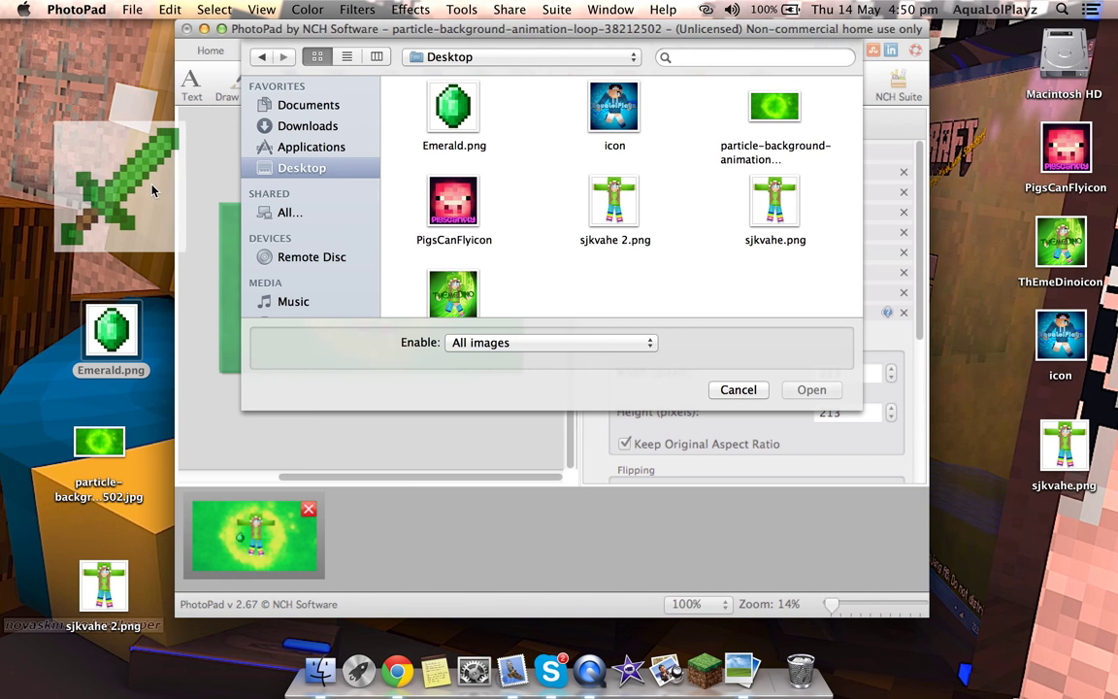
{"action": "left_click_drag", "start_coordinate": [151, 190], "coordinate": [133, 198]}
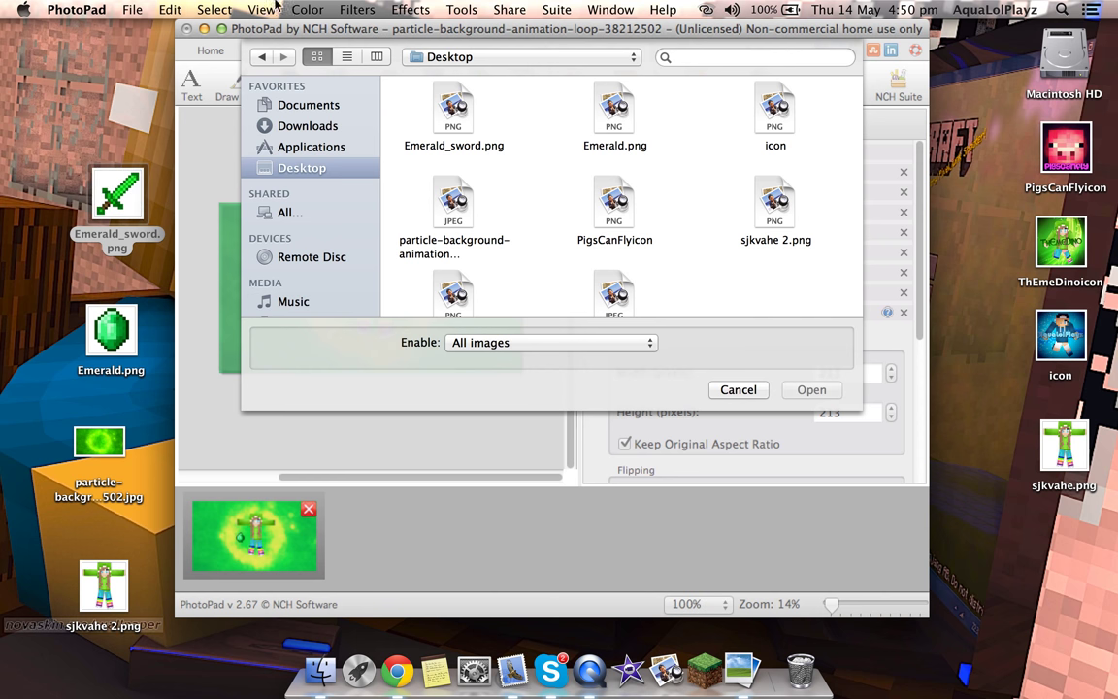
{"action": "left_click", "coordinate": [433, 97]}
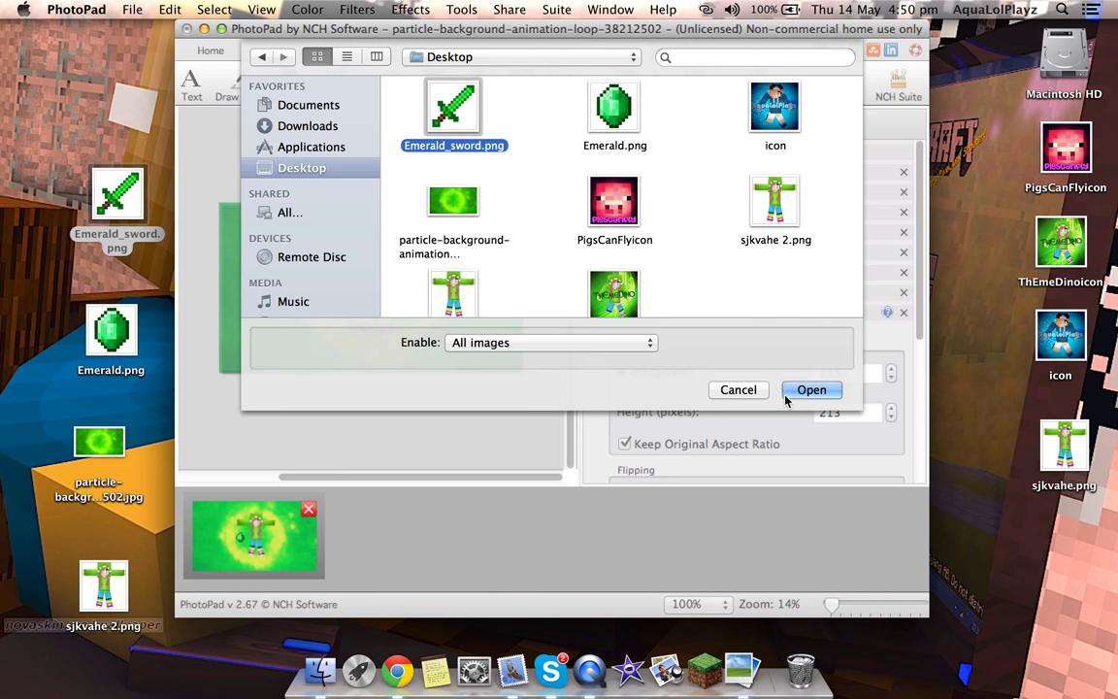
- Overlay Emerald_sword.png enlarged to 464 px over the character, then delete that overlay
{"action": "left_click", "coordinate": [796, 390]}
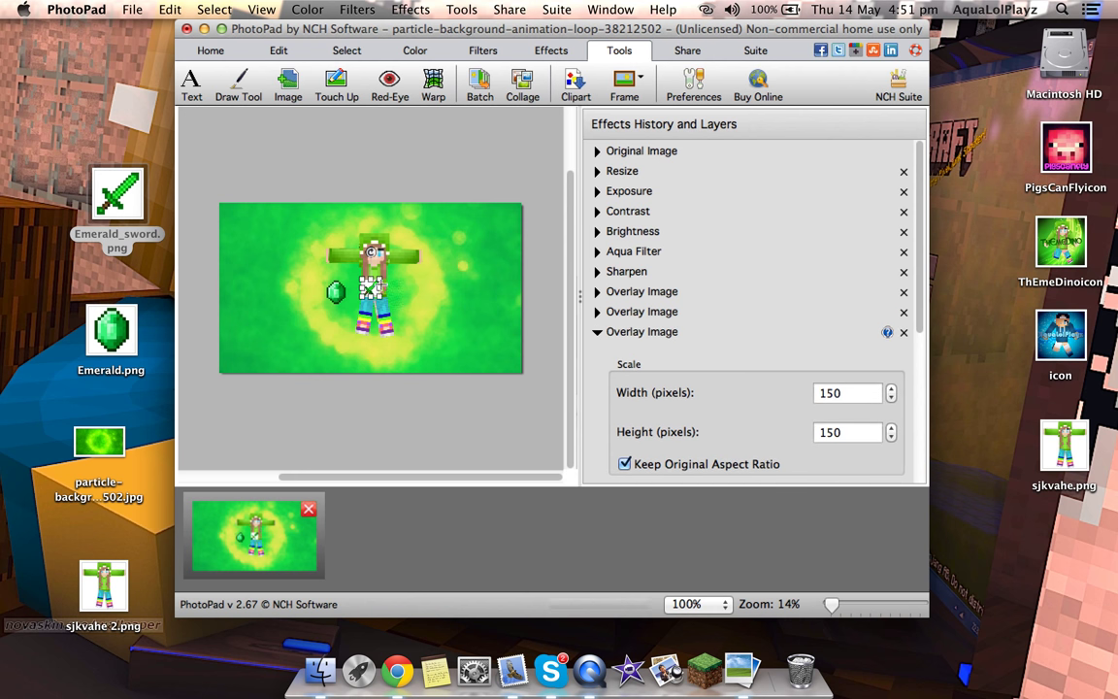
{"action": "left_click_drag", "start_coordinate": [378, 278], "coordinate": [411, 238]}
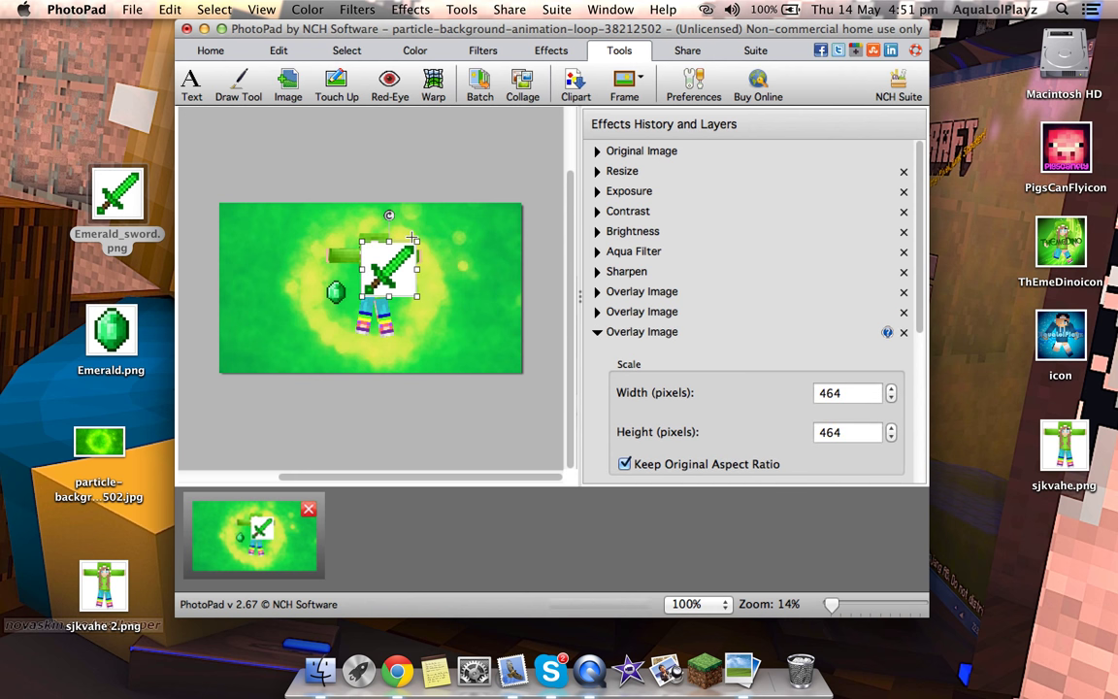
{"action": "right_click", "coordinate": [381, 284]}
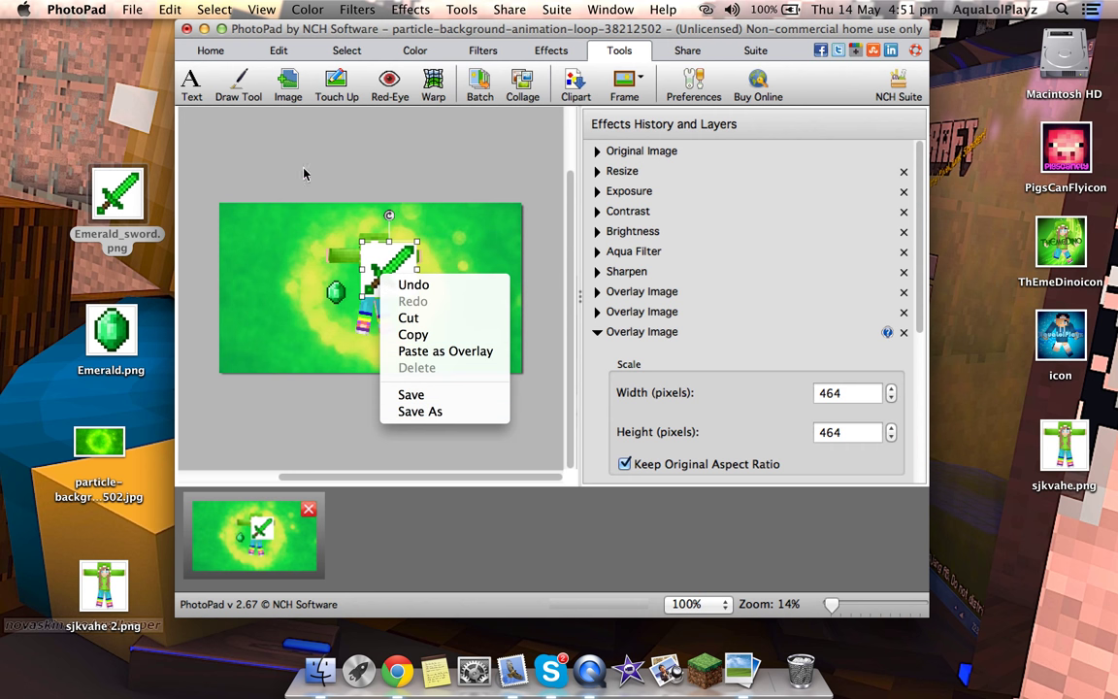
{"action": "left_click", "coordinate": [155, 11]}
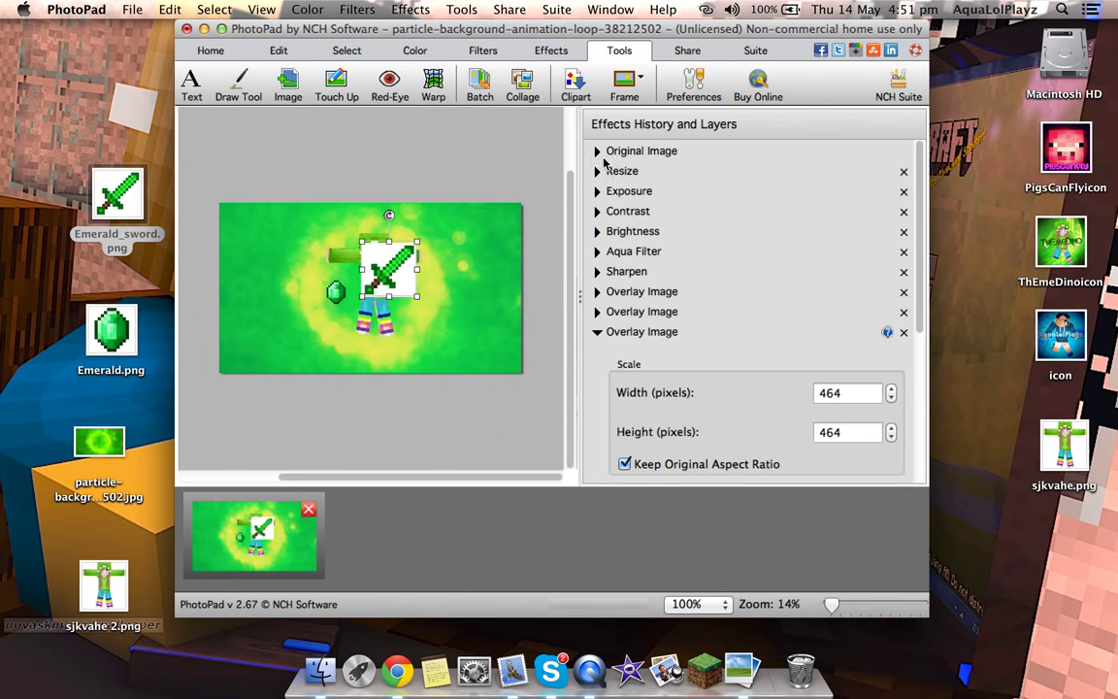
{"action": "left_click", "coordinate": [903, 333]}
- Back in Chrome, reopen the emerald sword preview and check its right-click options
{"action": "key", "text": "ctrl+Right"}
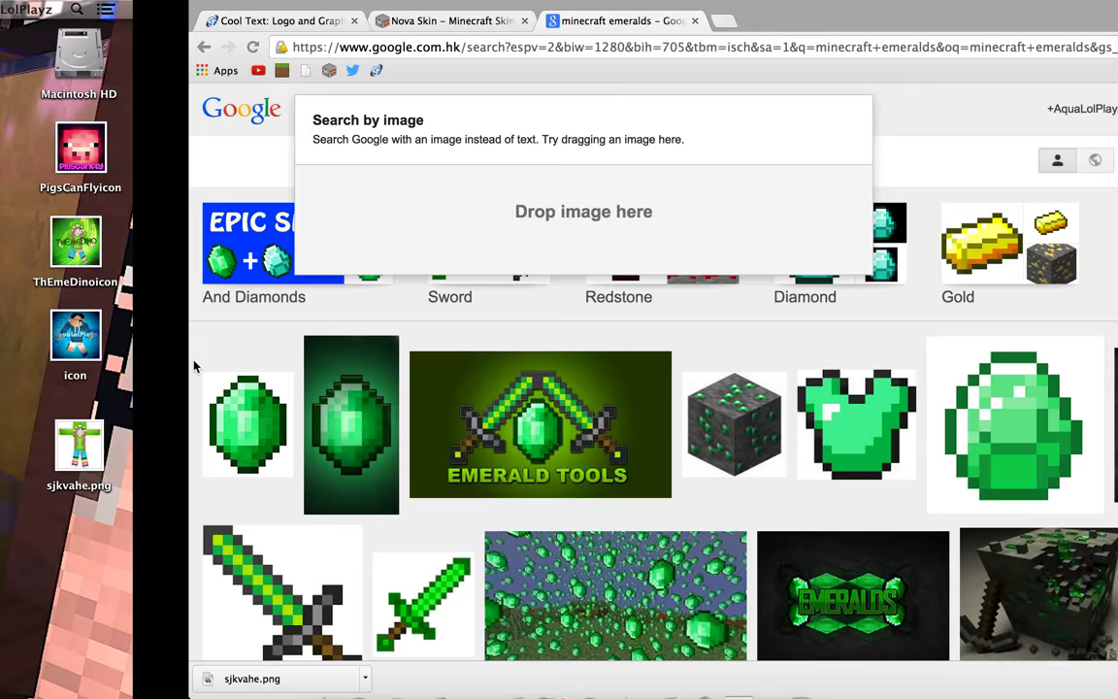
{"action": "left_click", "coordinate": [236, 599]}
{"action": "right_click", "coordinate": [380, 444]}
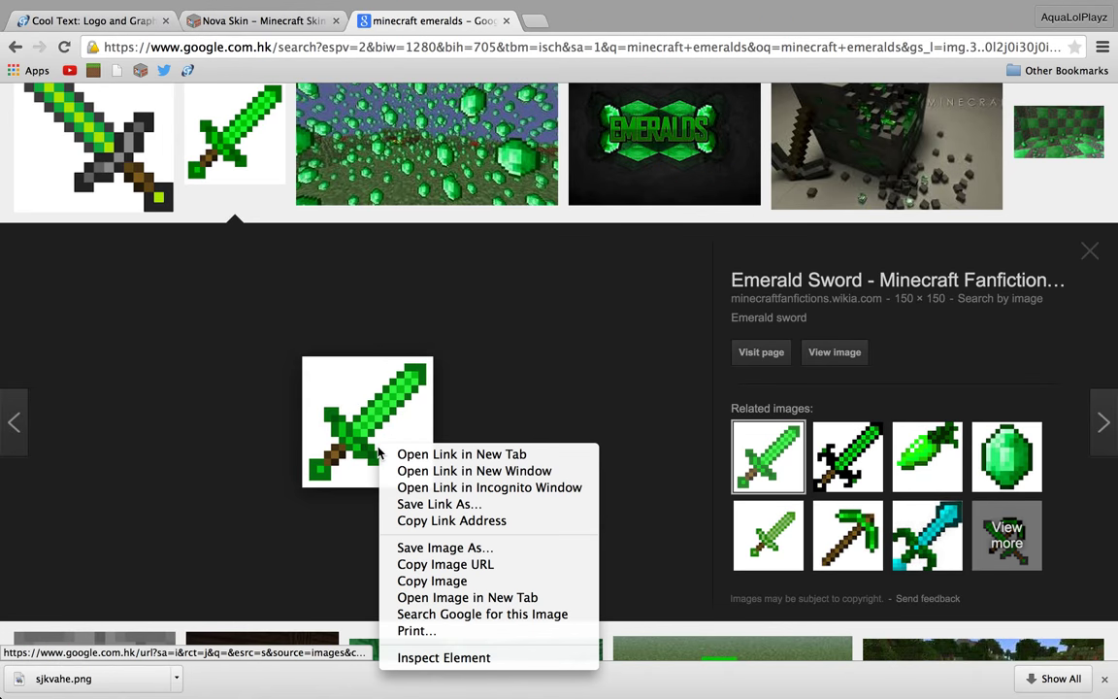
{"action": "left_click", "coordinate": [272, 474]}
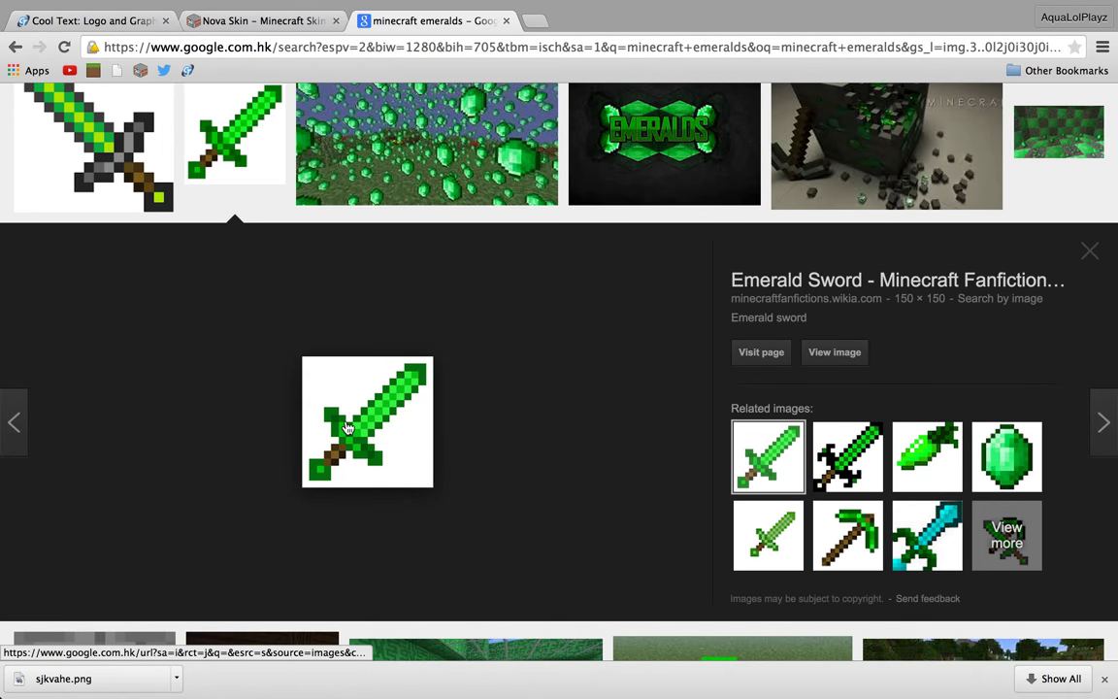
- Search Google Images for 'minecraft emerald sword' and browse the results
{"action": "scroll", "coordinate": [346, 428], "scroll_direction": "up", "scroll_amount": 5}
{"action": "scroll", "coordinate": [330, 388], "scroll_direction": "down", "scroll_amount": 2}
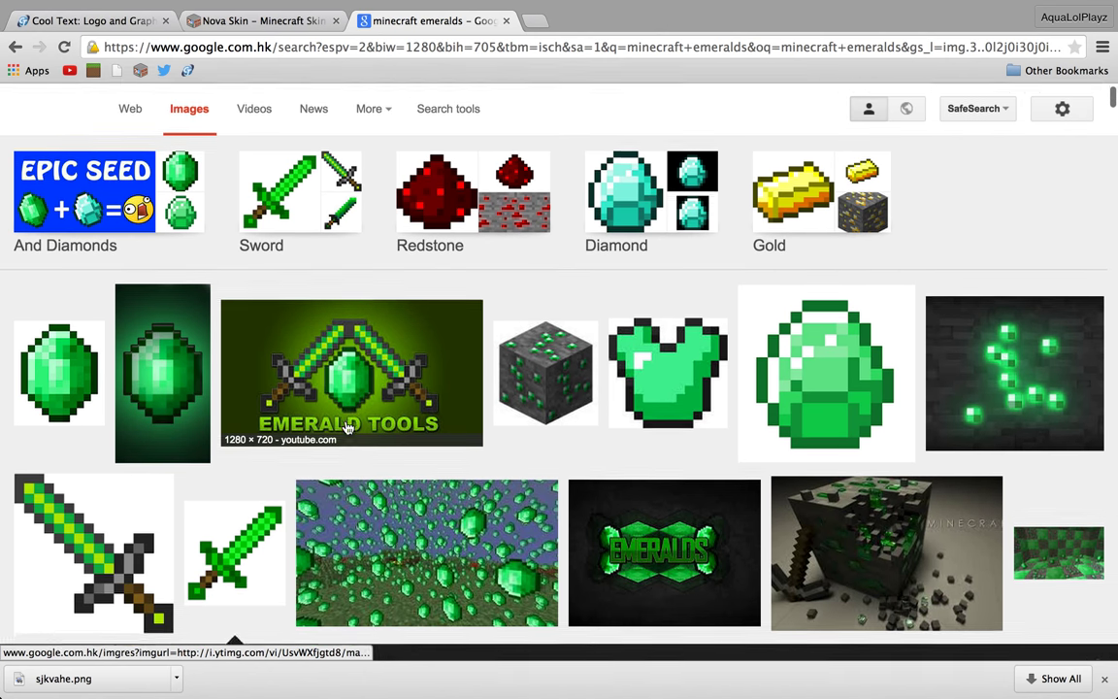
{"action": "scroll", "coordinate": [282, 194], "scroll_direction": "up", "scroll_amount": 2}
{"action": "left_click", "coordinate": [258, 111]}
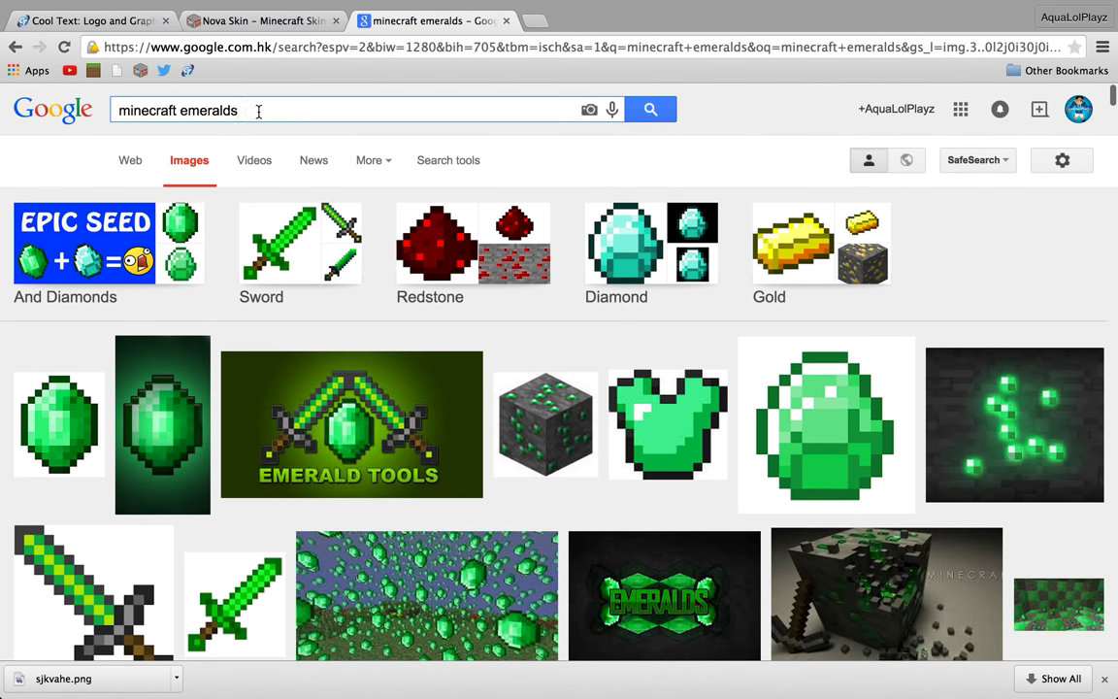
{"action": "key", "text": "BackSpace"}
{"action": "type", "text": "swor"}
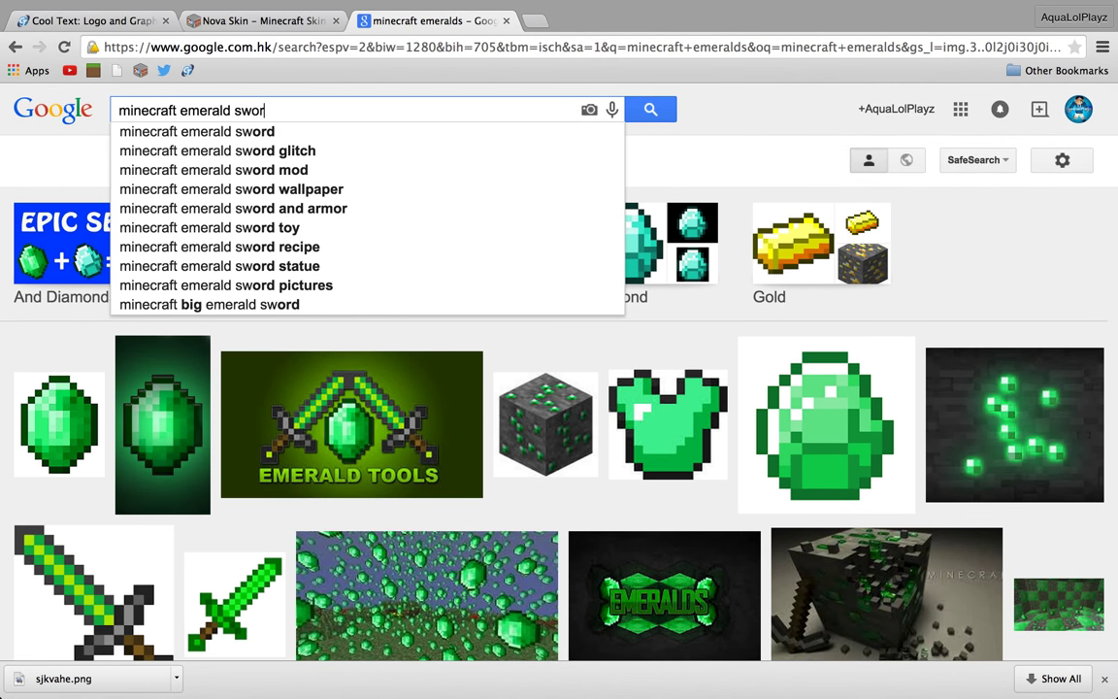
{"action": "type", "text": "d"}
{"action": "key", "text": "Return"}
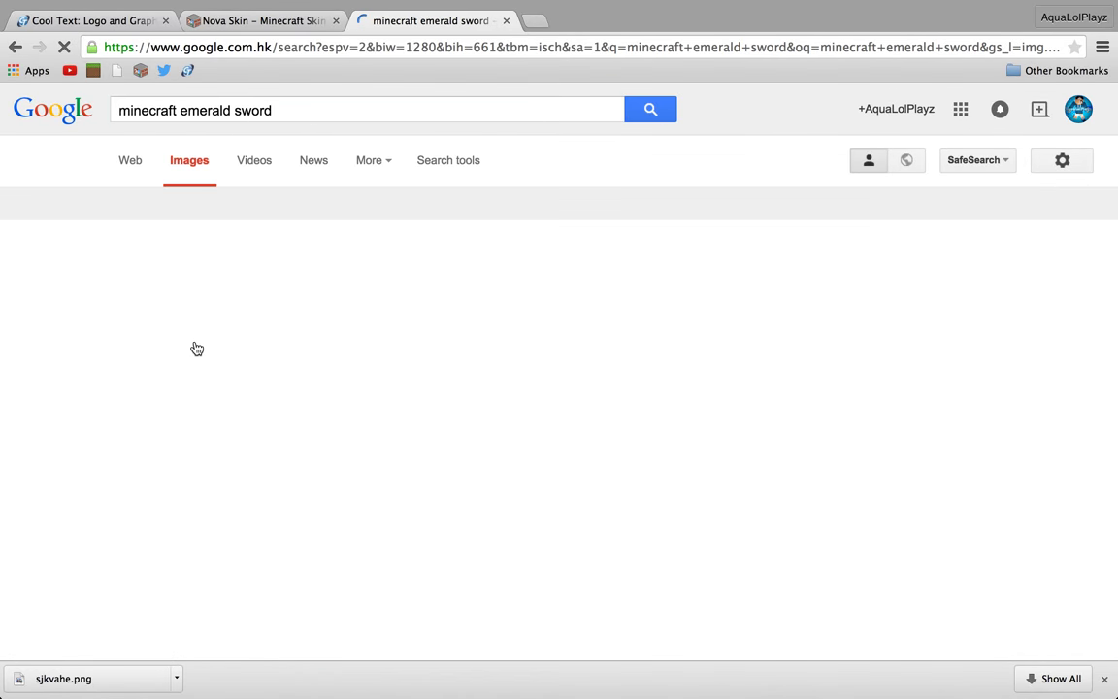
{"action": "scroll", "coordinate": [233, 407], "scroll_direction": "down", "scroll_amount": 2}
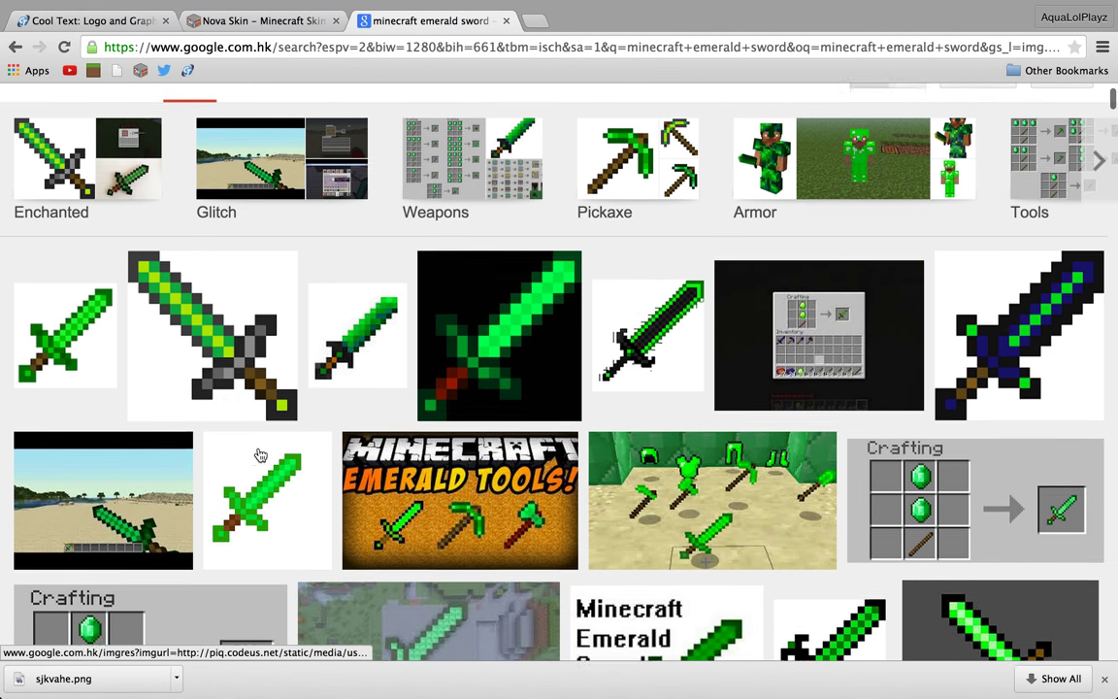
{"action": "scroll", "coordinate": [260, 455], "scroll_direction": "down", "scroll_amount": 1}
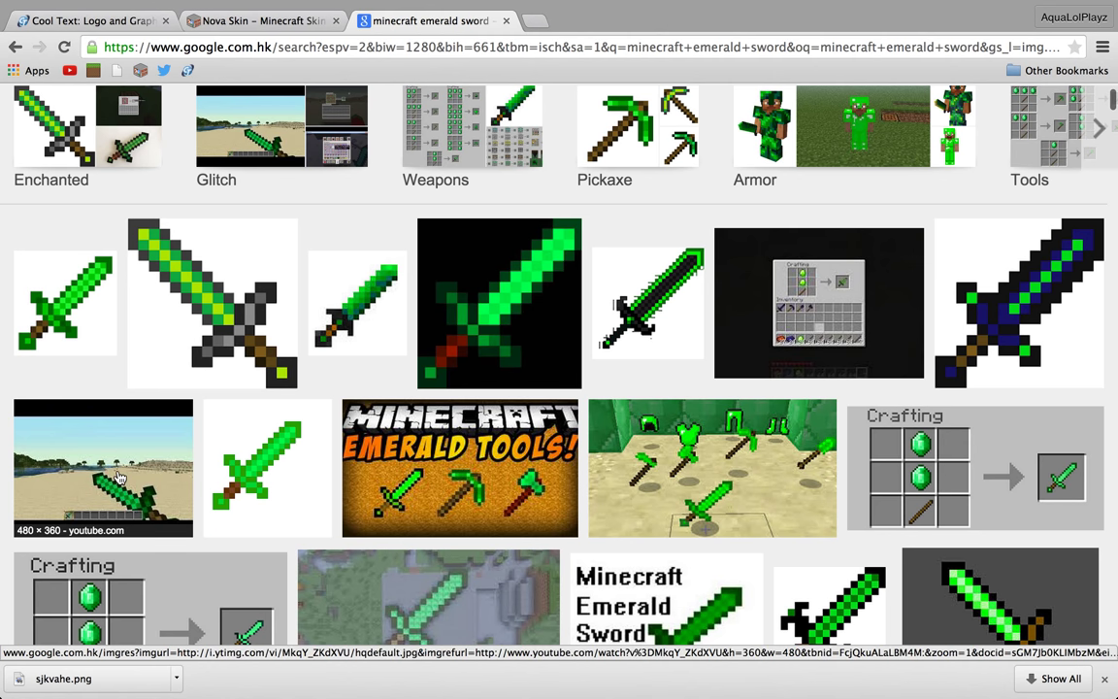
{"action": "scroll", "coordinate": [120, 478], "scroll_direction": "down", "scroll_amount": 1}
{"action": "scroll", "coordinate": [291, 465], "scroll_direction": "down", "scroll_amount": 2}
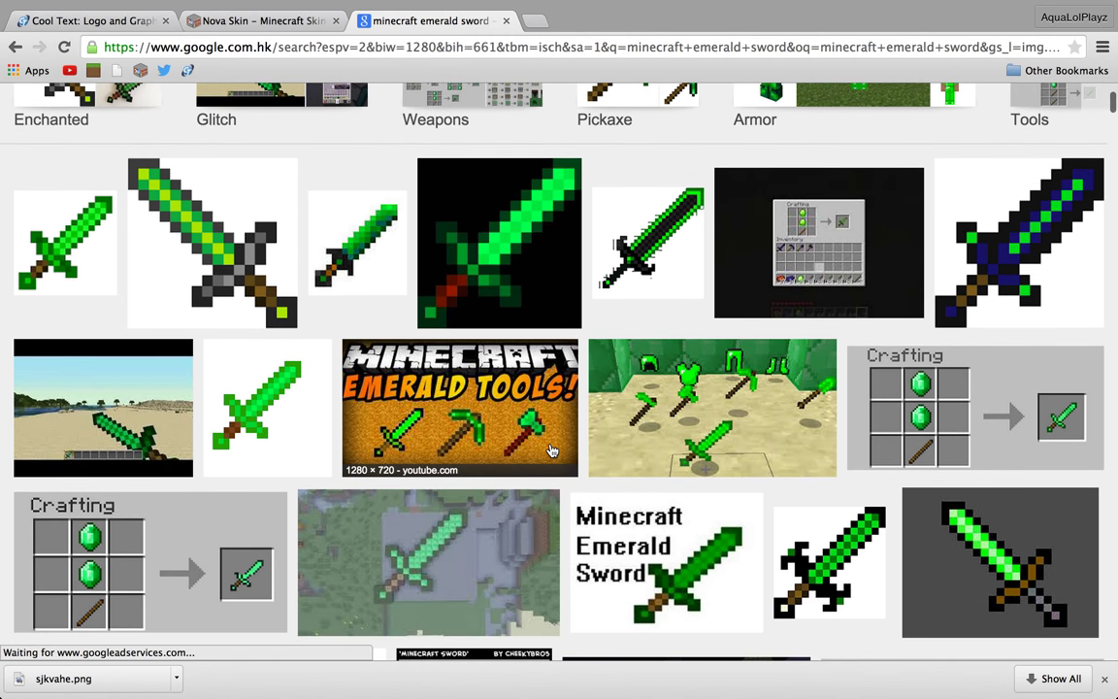
{"action": "scroll", "coordinate": [437, 457], "scroll_direction": "down", "scroll_amount": 3}
{"action": "scroll", "coordinate": [549, 451], "scroll_direction": "down", "scroll_amount": 2}
{"action": "scroll", "coordinate": [549, 450], "scroll_direction": "down", "scroll_amount": 5}
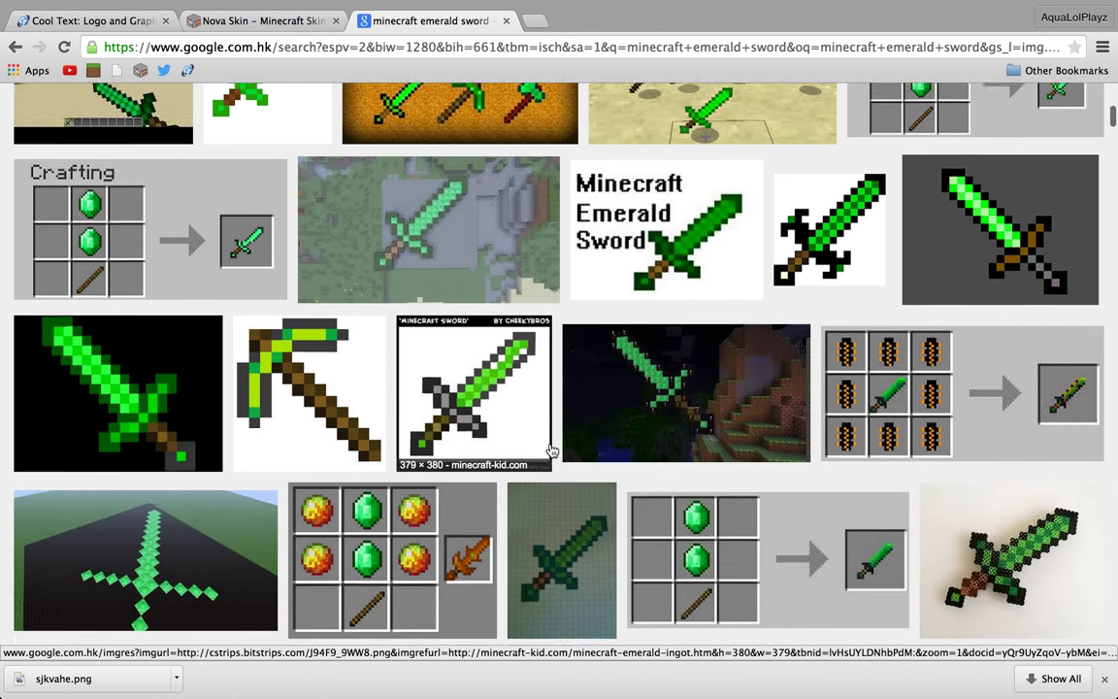
{"action": "scroll", "coordinate": [551, 450], "scroll_direction": "down", "scroll_amount": 2}
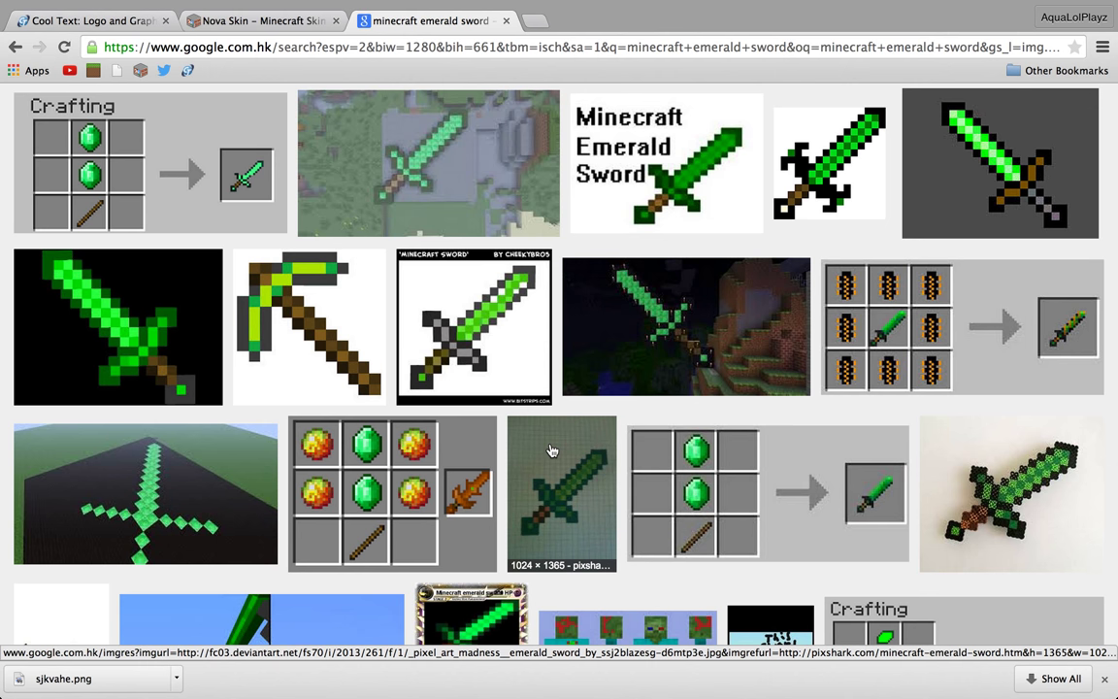
{"action": "scroll", "coordinate": [549, 450], "scroll_direction": "up", "scroll_amount": 3}
{"action": "scroll", "coordinate": [551, 461], "scroll_direction": "up", "scroll_amount": 2}
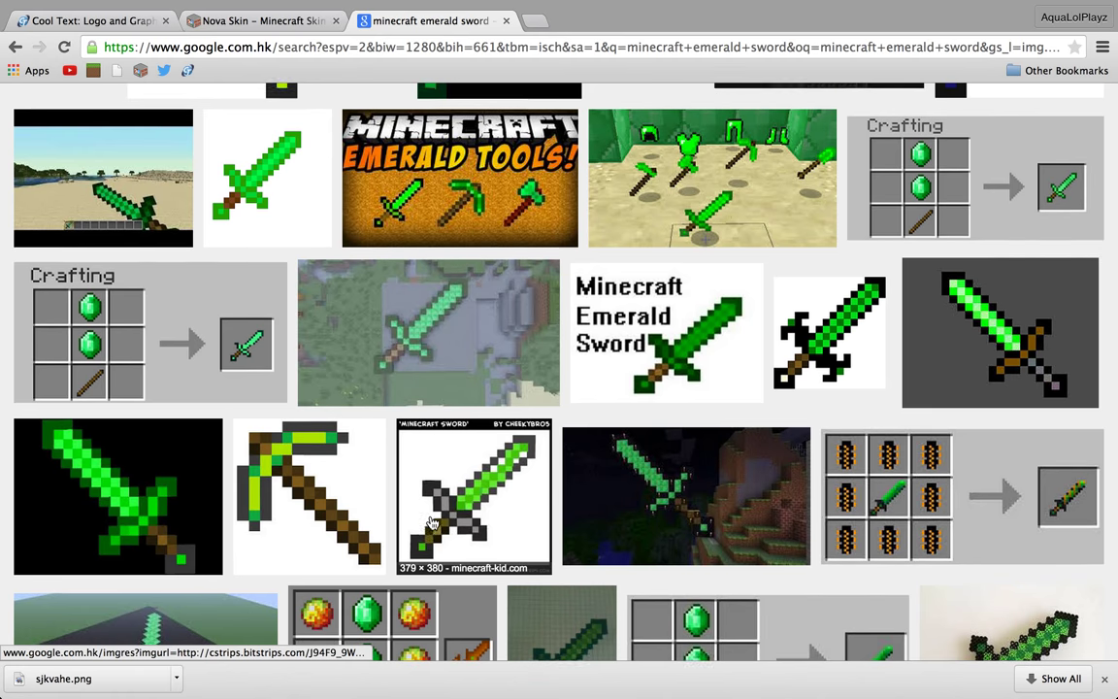
{"action": "scroll", "coordinate": [433, 523], "scroll_direction": "down", "scroll_amount": 1}
{"action": "scroll", "coordinate": [433, 522], "scroll_direction": "down", "scroll_amount": 1}
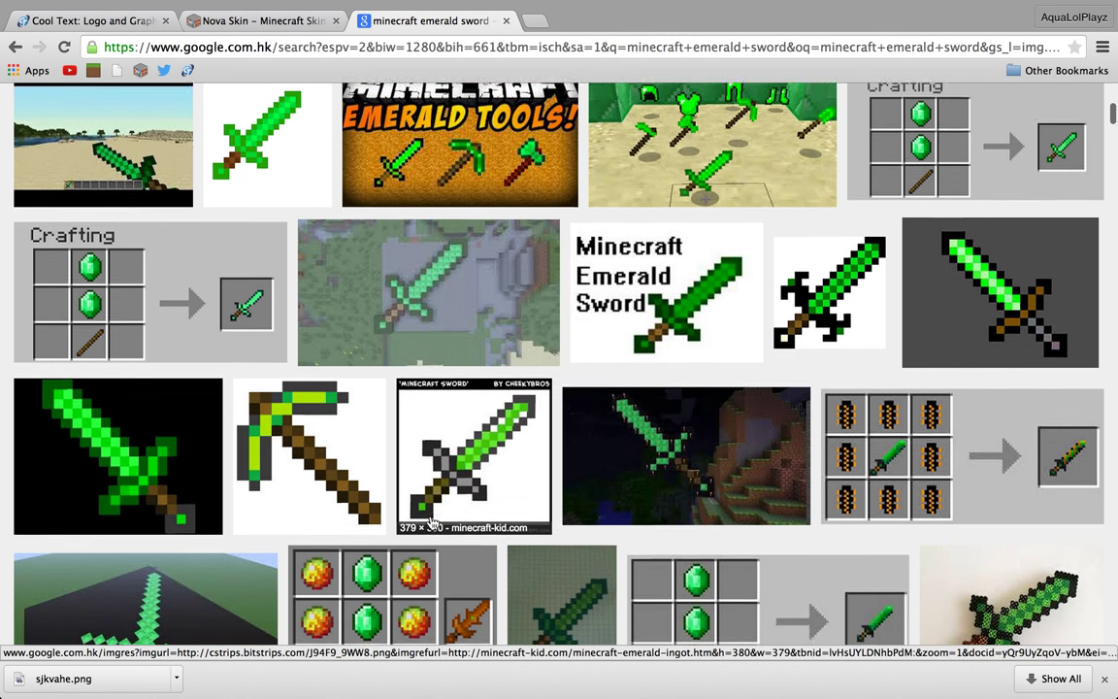
{"action": "scroll", "coordinate": [433, 522], "scroll_direction": "down", "scroll_amount": 5}
{"action": "scroll", "coordinate": [433, 522], "scroll_direction": "down", "scroll_amount": 2}
{"action": "scroll", "coordinate": [432, 522], "scroll_direction": "down", "scroll_amount": 1}
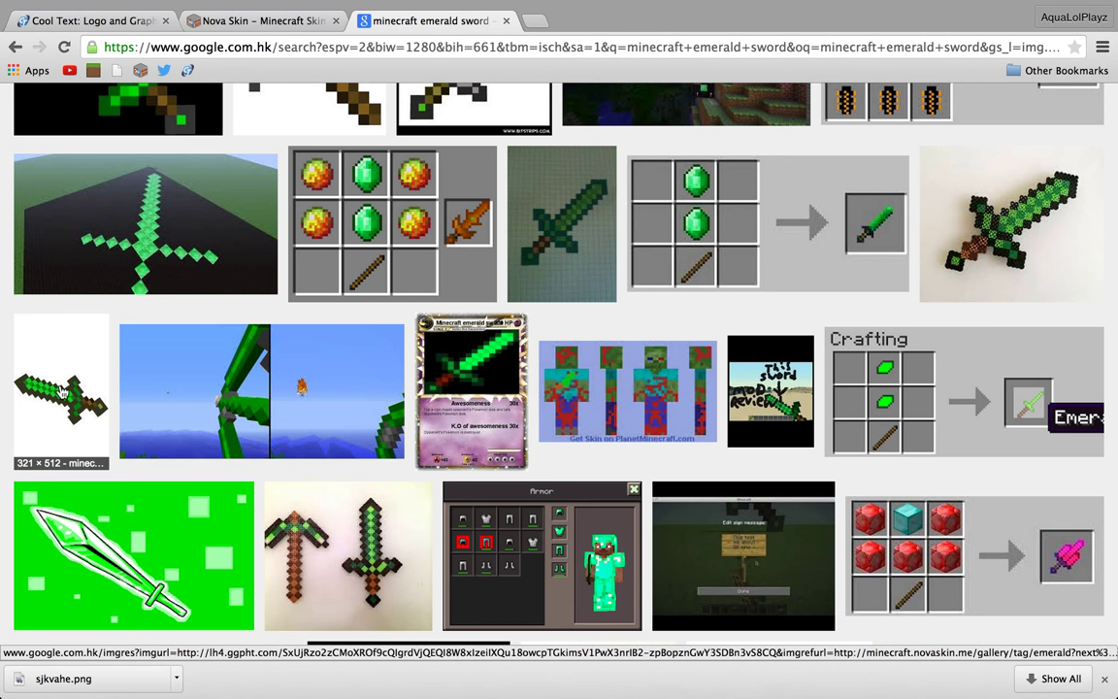
{"action": "scroll", "coordinate": [61, 389], "scroll_direction": "up", "scroll_amount": 1}
{"action": "scroll", "coordinate": [61, 389], "scroll_direction": "up", "scroll_amount": 2}
{"action": "scroll", "coordinate": [62, 396], "scroll_direction": "up", "scroll_amount": 2}
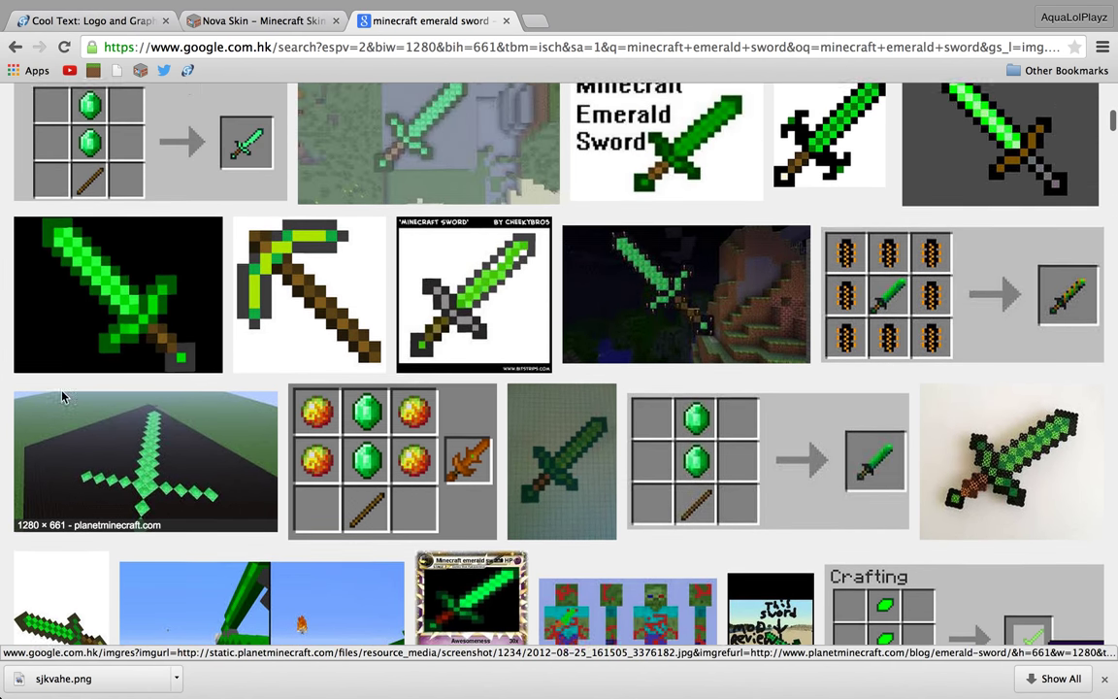
{"action": "scroll", "coordinate": [62, 396], "scroll_direction": "up", "scroll_amount": 1}
{"action": "scroll", "coordinate": [62, 396], "scroll_direction": "up", "scroll_amount": 2}
{"action": "scroll", "coordinate": [62, 398], "scroll_direction": "up", "scroll_amount": 2}
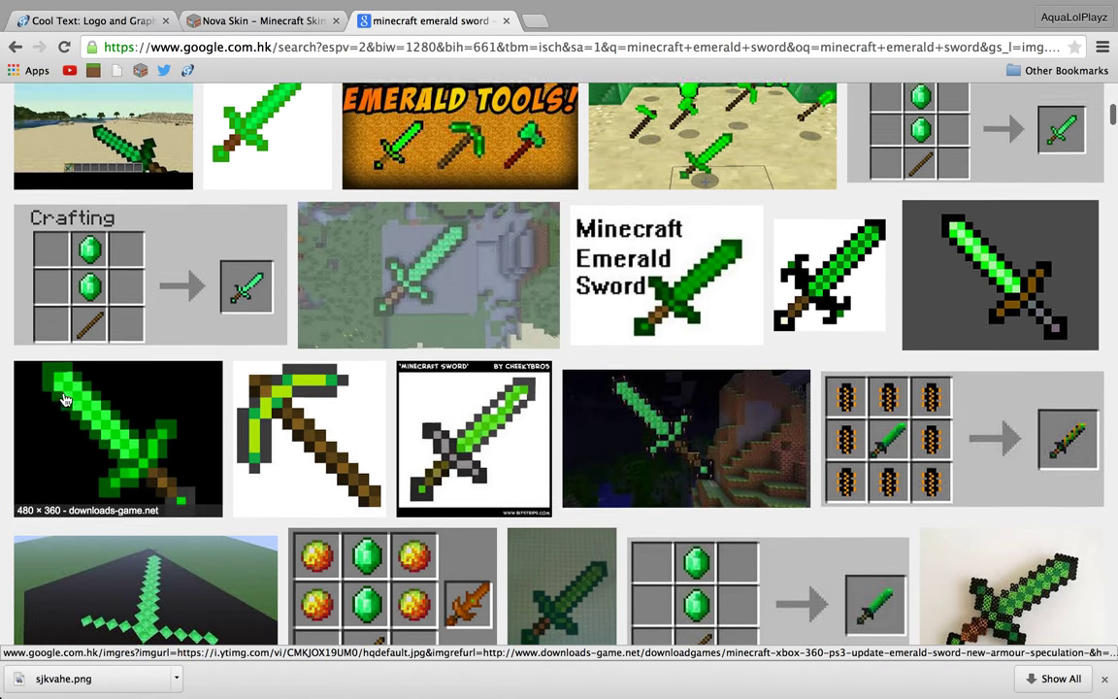
{"action": "scroll", "coordinate": [64, 398], "scroll_direction": "up", "scroll_amount": 2}
{"action": "scroll", "coordinate": [64, 398], "scroll_direction": "up", "scroll_amount": 1}
{"action": "scroll", "coordinate": [64, 398], "scroll_direction": "up", "scroll_amount": 1}
{"action": "scroll", "coordinate": [64, 398], "scroll_direction": "up", "scroll_amount": 1}
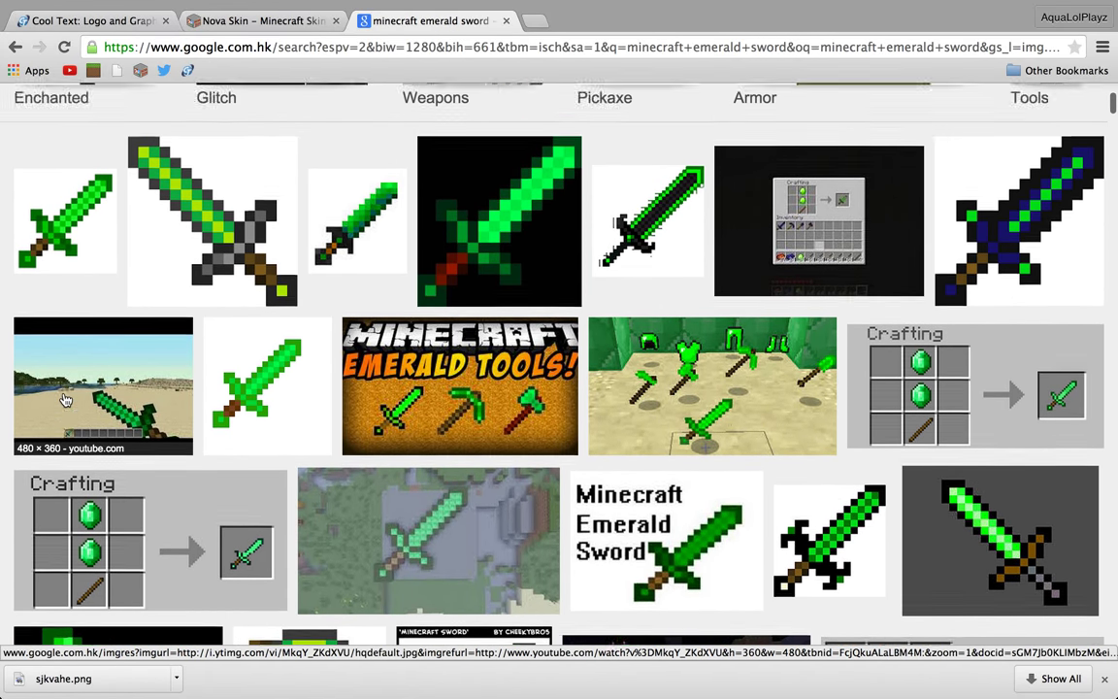
{"action": "scroll", "coordinate": [64, 399], "scroll_direction": "up", "scroll_amount": 1}
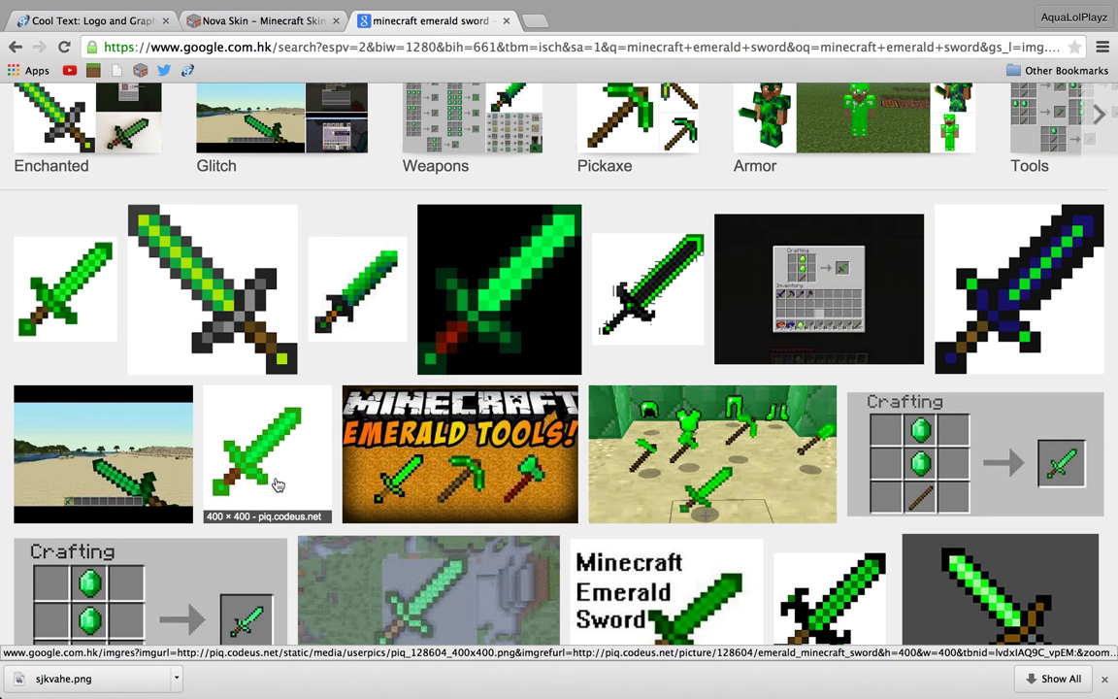
- Preview the transparent-background emerald sword and drag it onto the desktop as xoQqmPN.png
{"action": "left_click", "coordinate": [95, 325]}
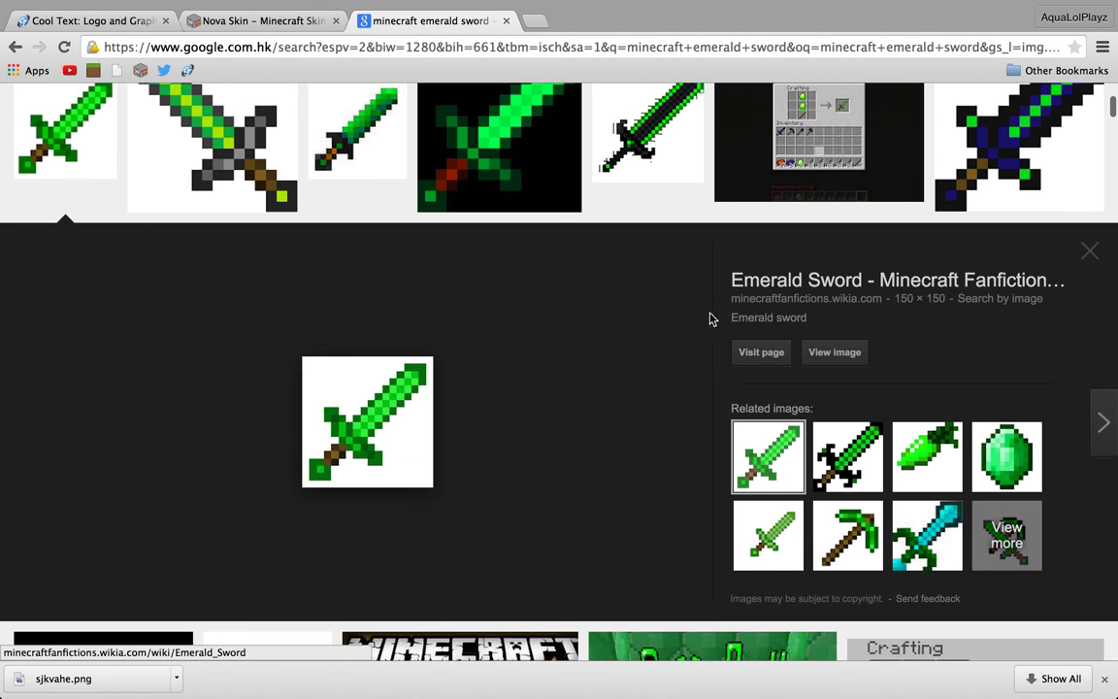
{"action": "left_click", "coordinate": [861, 466]}
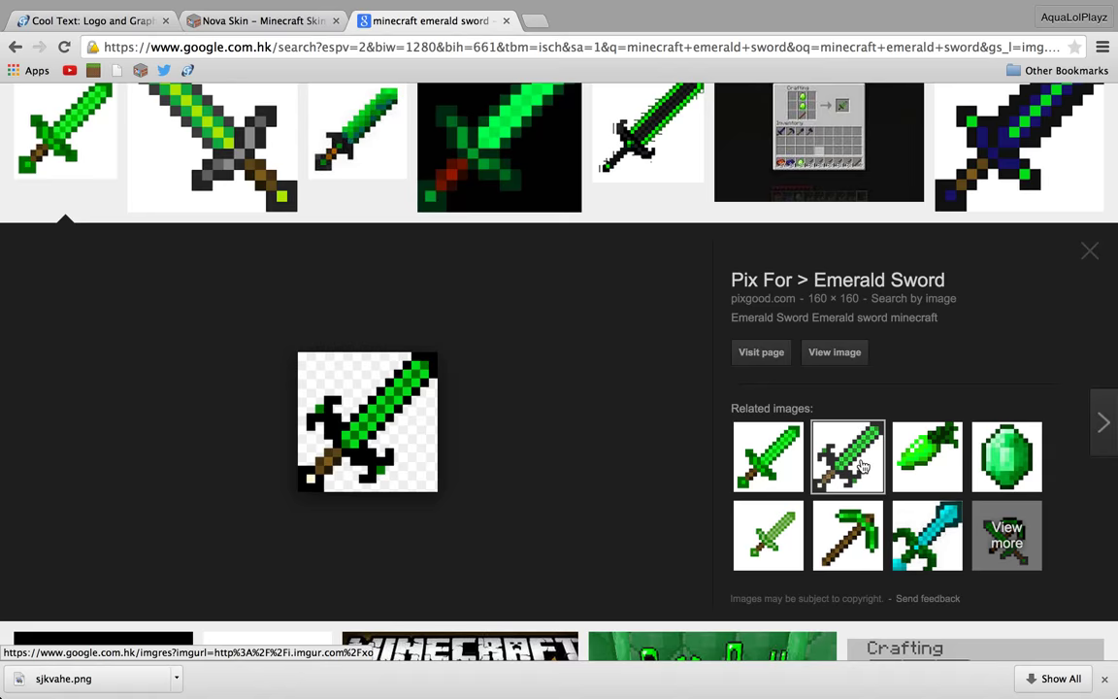
{"action": "right_click", "coordinate": [411, 468]}
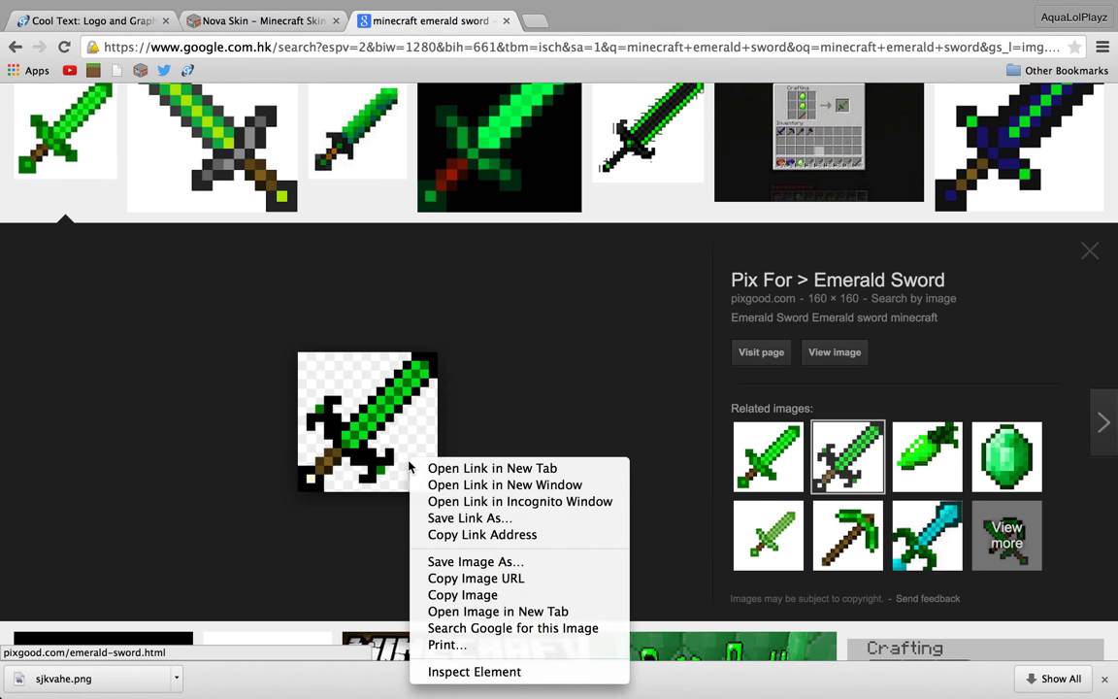
{"action": "left_click", "coordinate": [318, 421]}
{"action": "mouse_move", "coordinate": [292, 485]}
{"action": "left_mouse_down"}
{"action": "mouse_move", "coordinate": [830, 526]}
{"action": "mouse_move", "coordinate": [1030, 610]}
{"action": "left_mouse_up"}
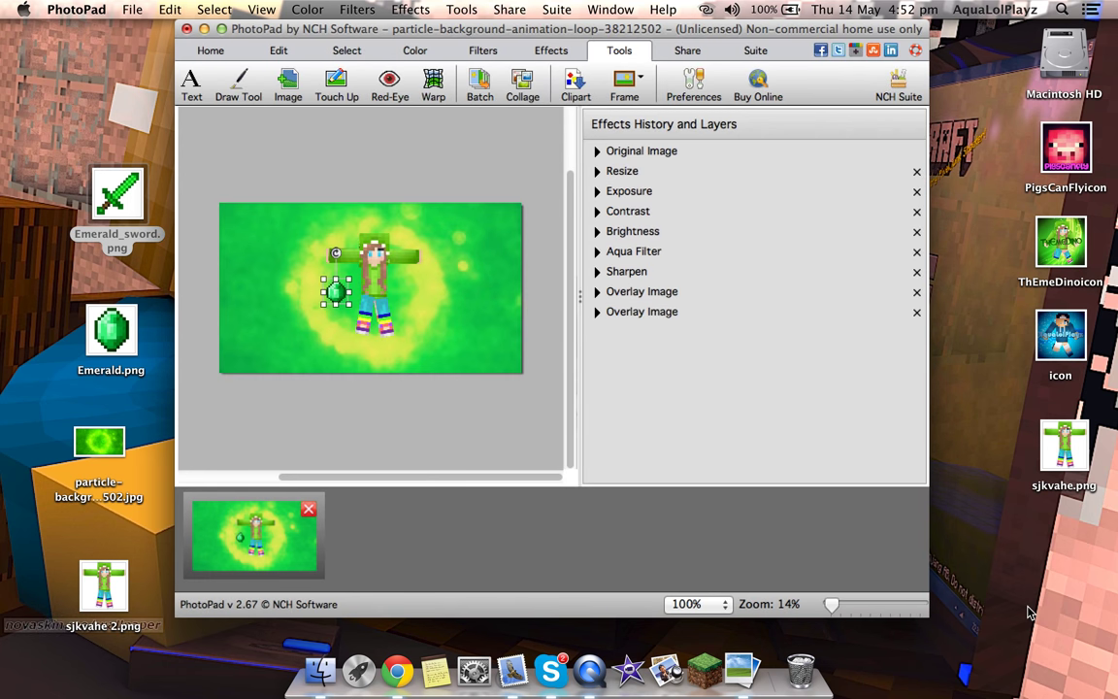
- Overlay xoQqmPN.png as a new image layer and enlarge it to 493 pixels
{"action": "left_click", "coordinate": [281, 85]}
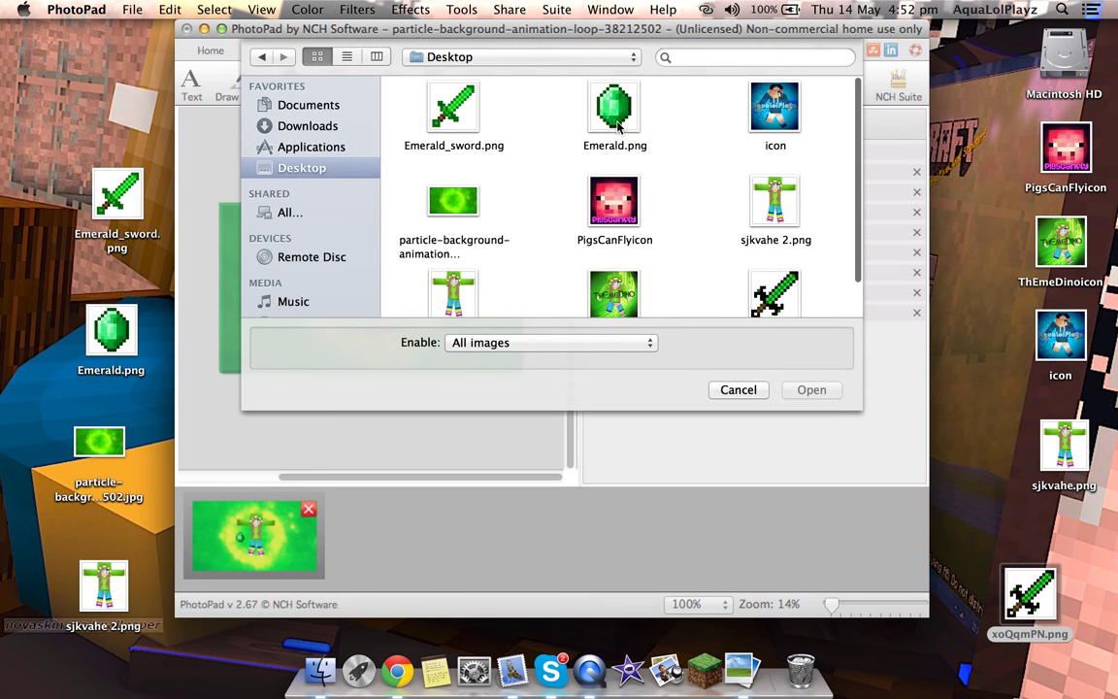
{"action": "left_click", "coordinate": [786, 301]}
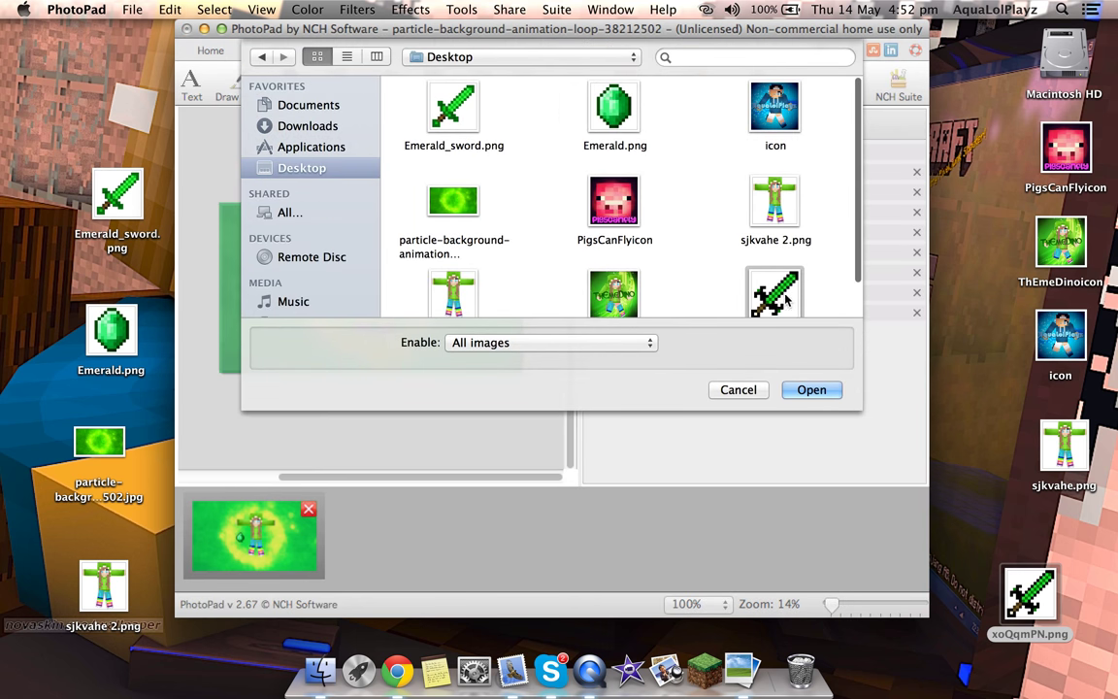
{"action": "left_click", "coordinate": [793, 393]}
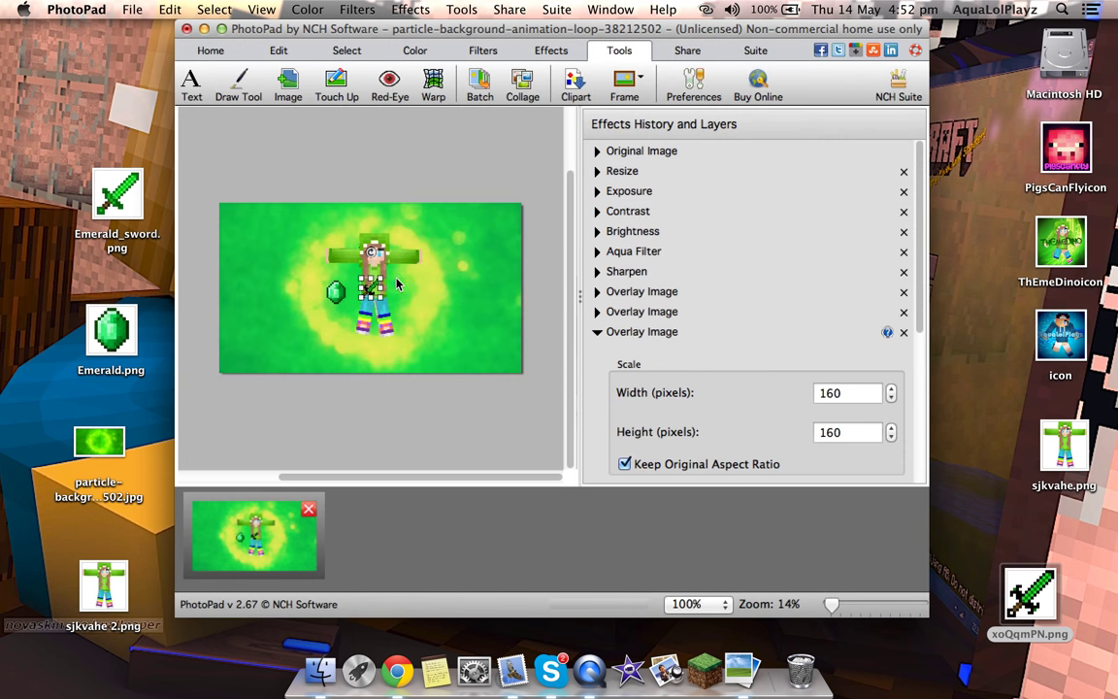
{"action": "left_click_drag", "start_coordinate": [379, 278], "coordinate": [443, 258]}
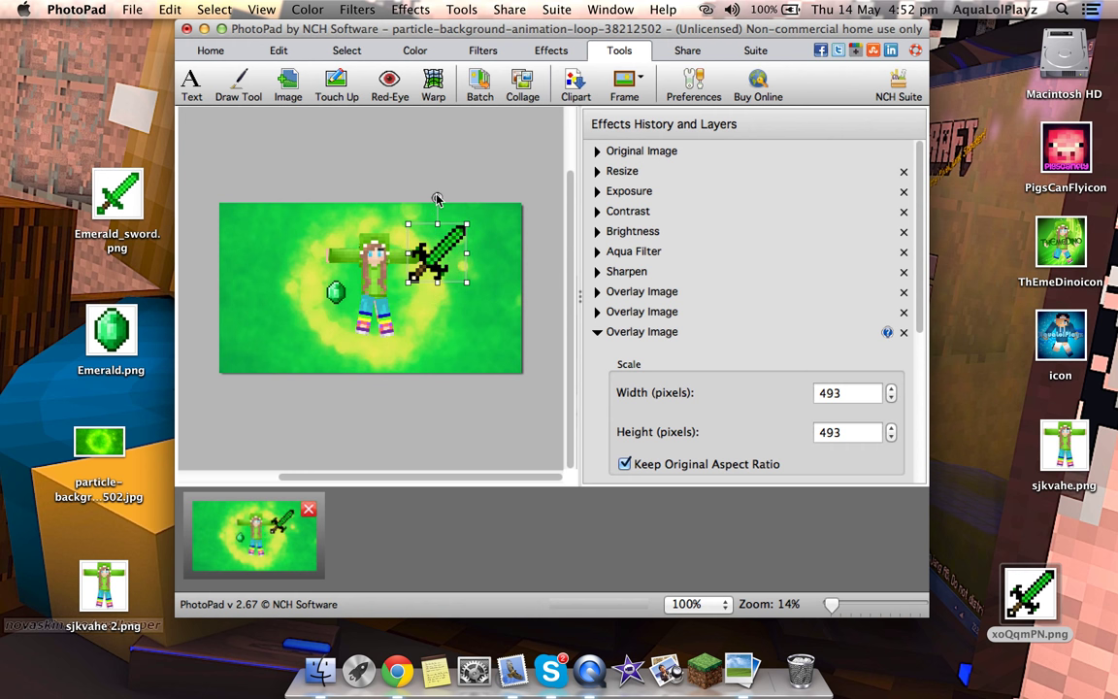
- Rotate the sword upright and place it just right of the character
{"action": "left_click_drag", "start_coordinate": [437, 199], "coordinate": [403, 210]}
{"action": "left_click", "coordinate": [411, 222]}
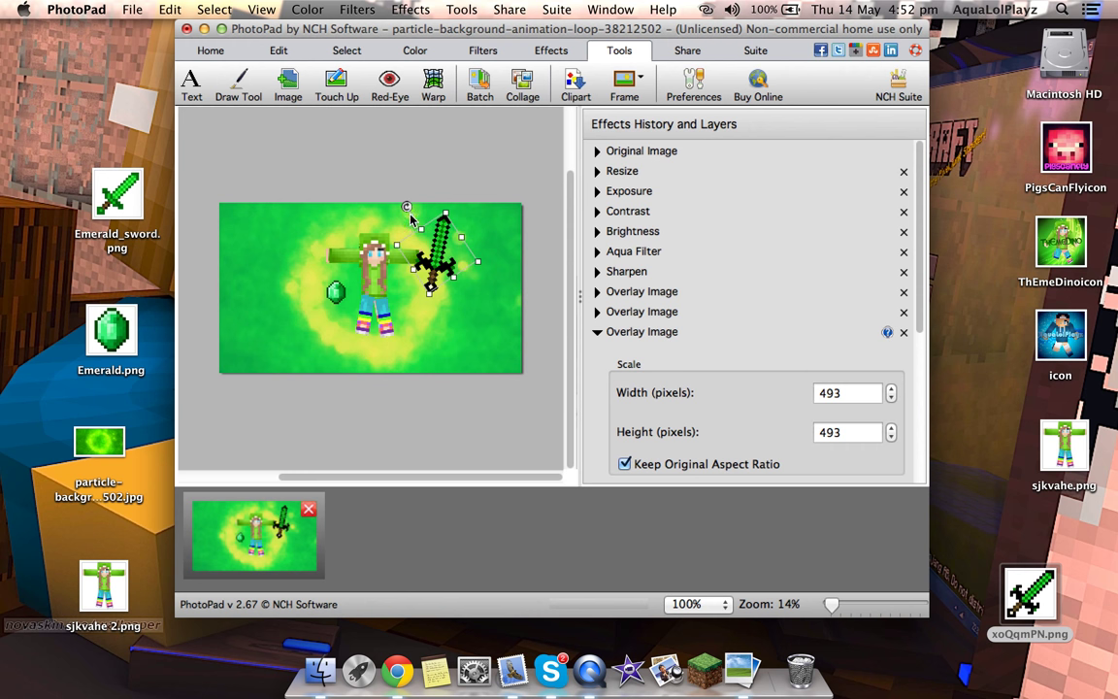
{"action": "left_click_drag", "start_coordinate": [406, 214], "coordinate": [393, 196]}
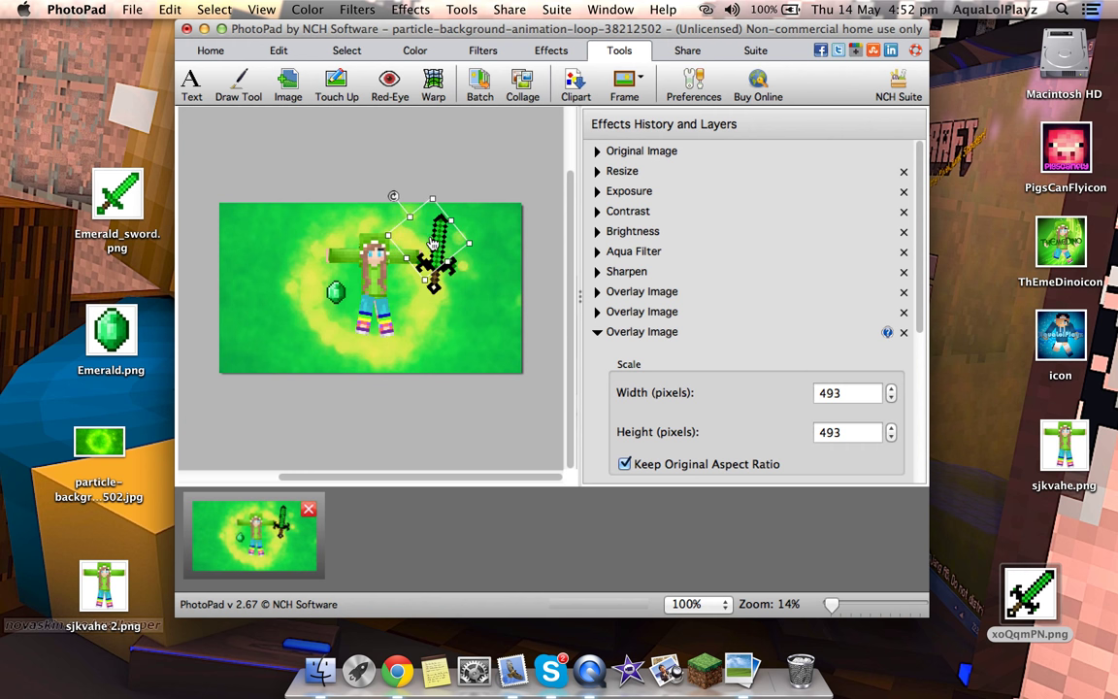
{"action": "left_click_drag", "start_coordinate": [434, 243], "coordinate": [435, 239]}
{"action": "left_click_drag", "start_coordinate": [433, 187], "coordinate": [436, 233]}
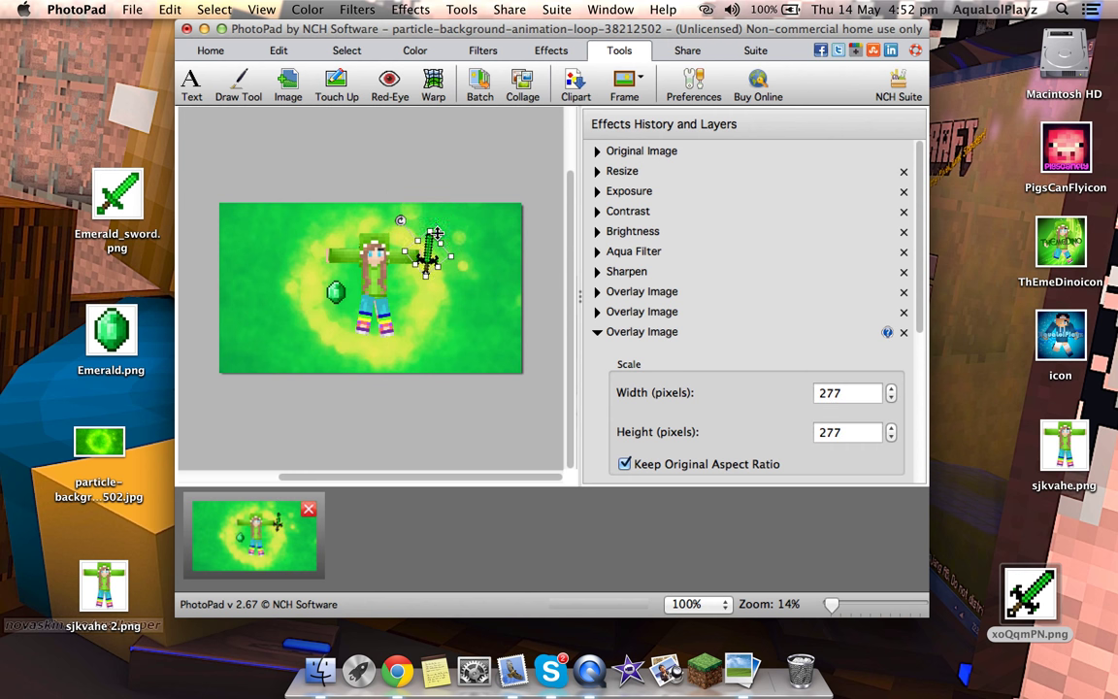
{"action": "left_click_drag", "start_coordinate": [427, 261], "coordinate": [432, 256]}
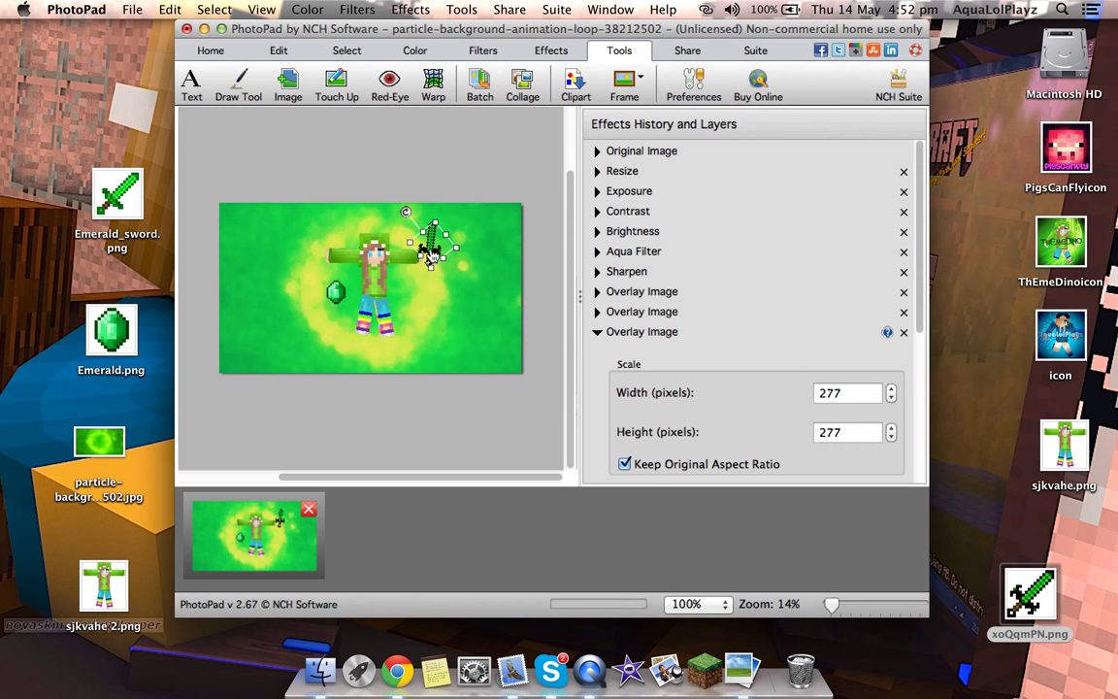
{"action": "left_click", "coordinate": [459, 339]}
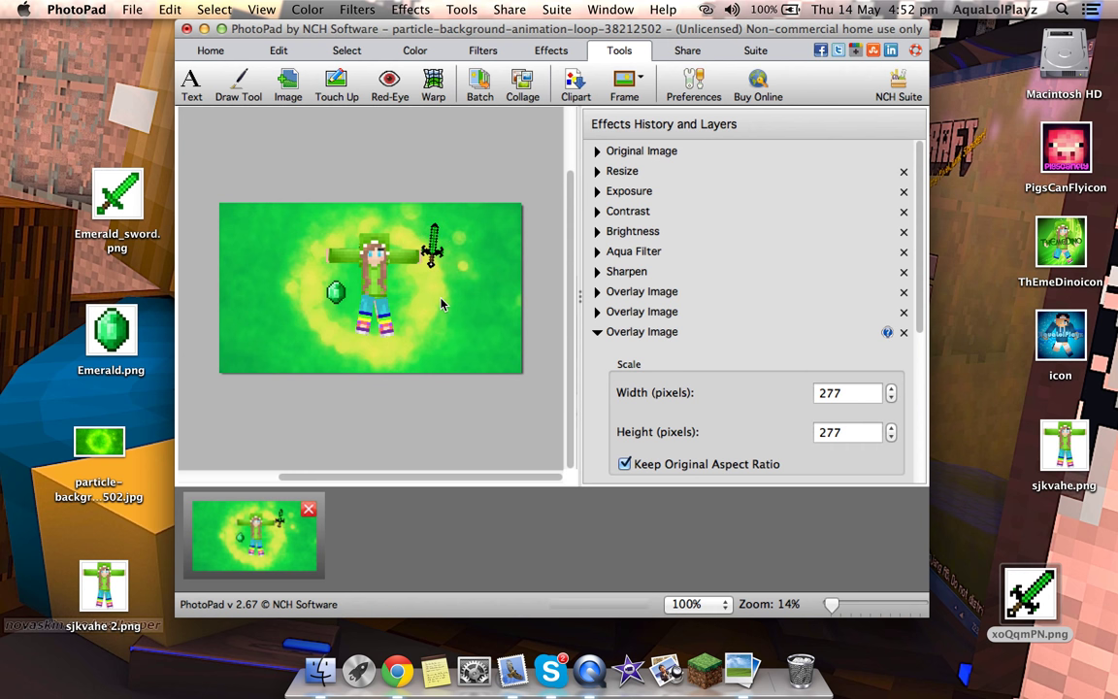
{"action": "left_click_drag", "start_coordinate": [430, 255], "coordinate": [421, 309]}
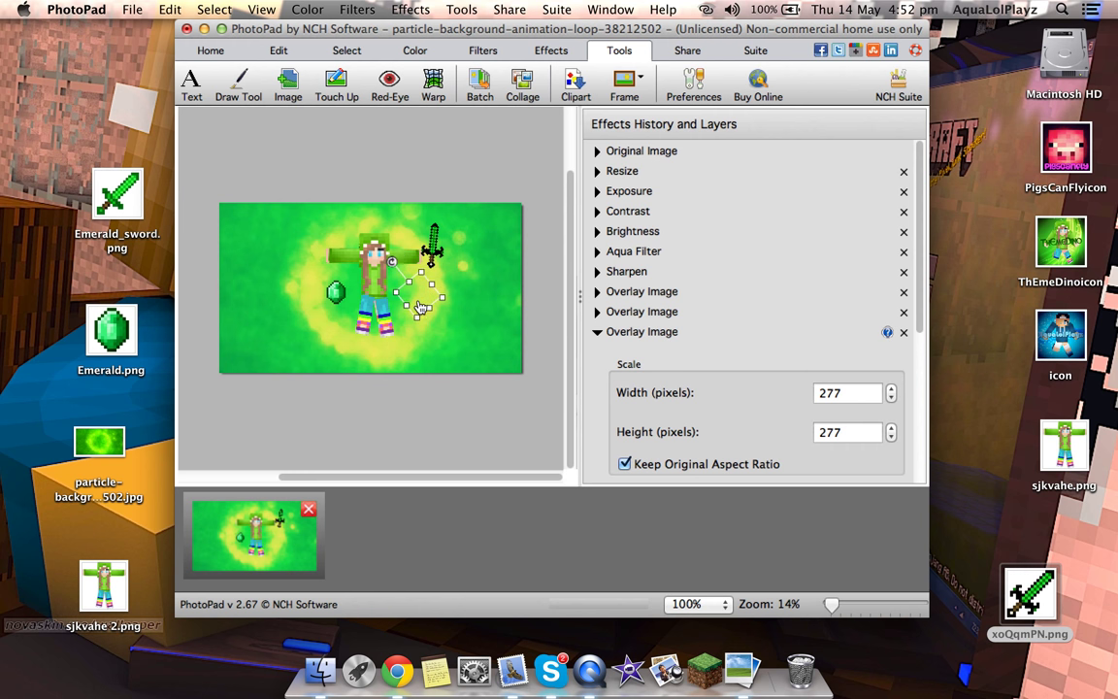
{"action": "left_click_drag", "start_coordinate": [421, 309], "coordinate": [416, 306]}
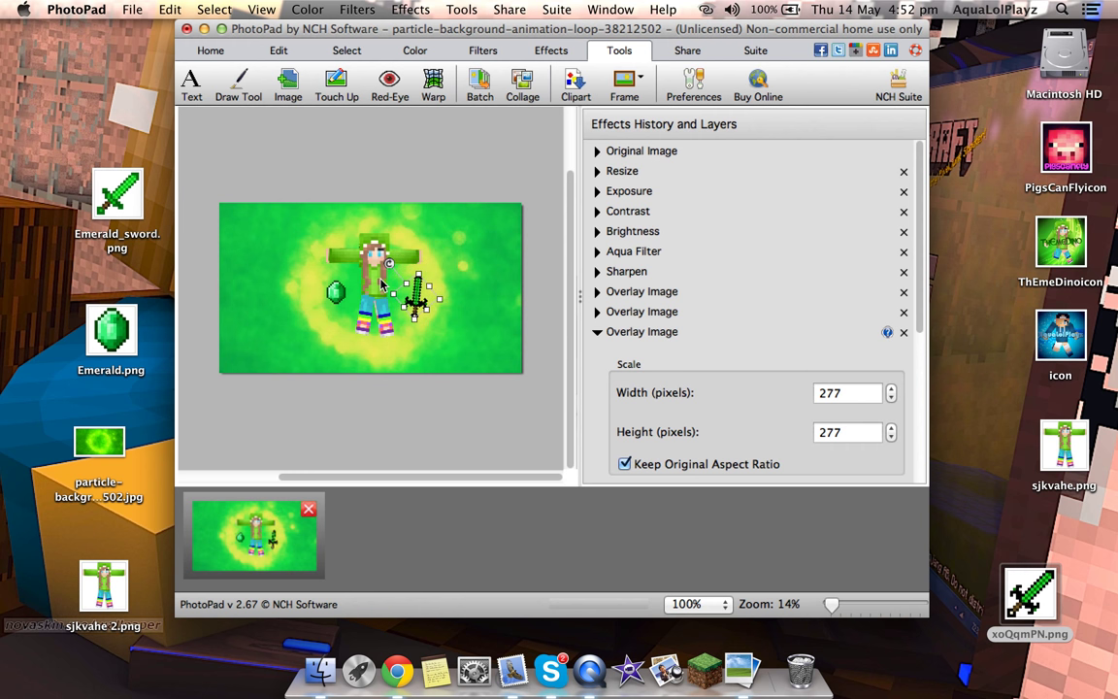
{"action": "left_click", "coordinate": [382, 282]}
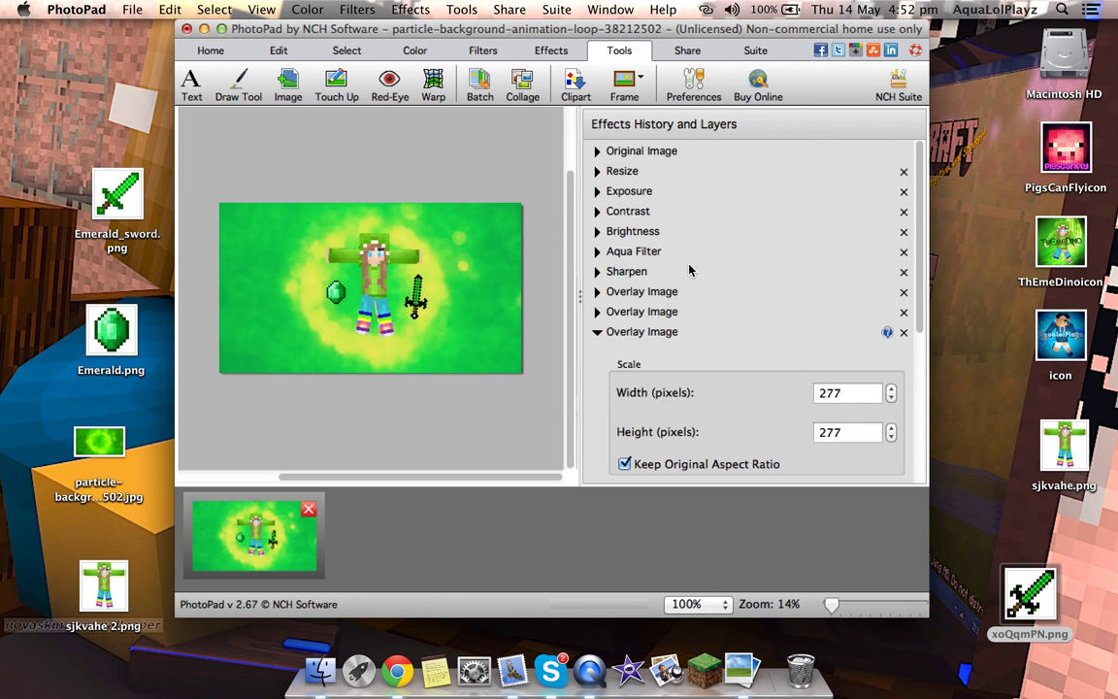
- Nudge the character slightly left and fine-tune the sword beside it
{"action": "left_click", "coordinate": [682, 291]}
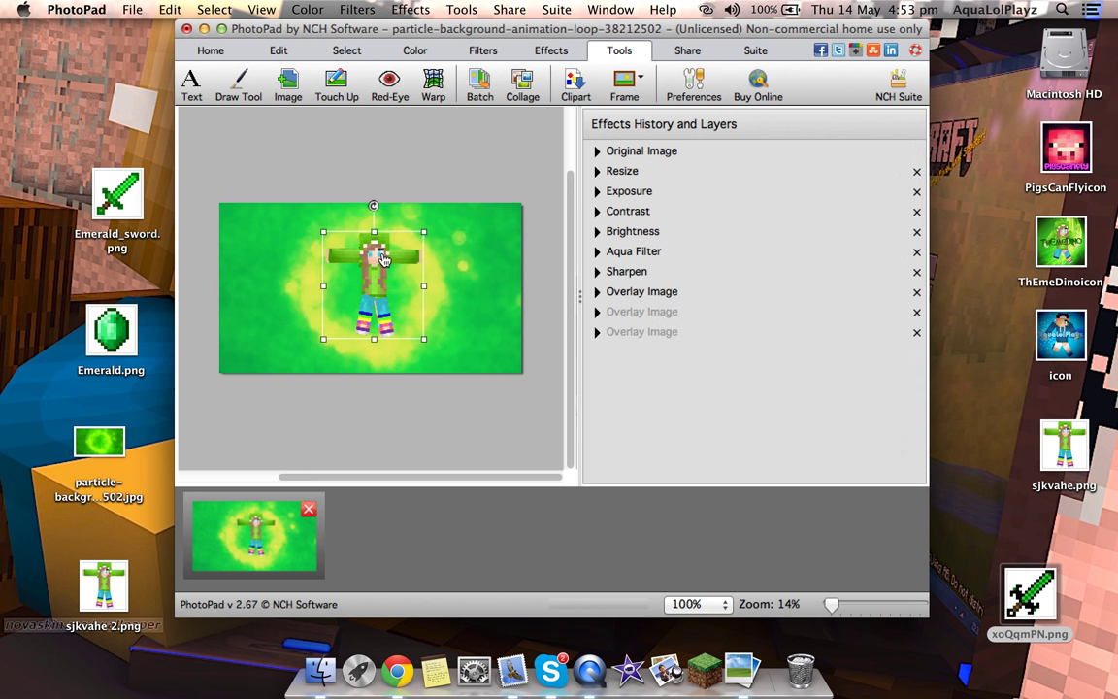
{"action": "left_click_drag", "start_coordinate": [384, 260], "coordinate": [381, 260]}
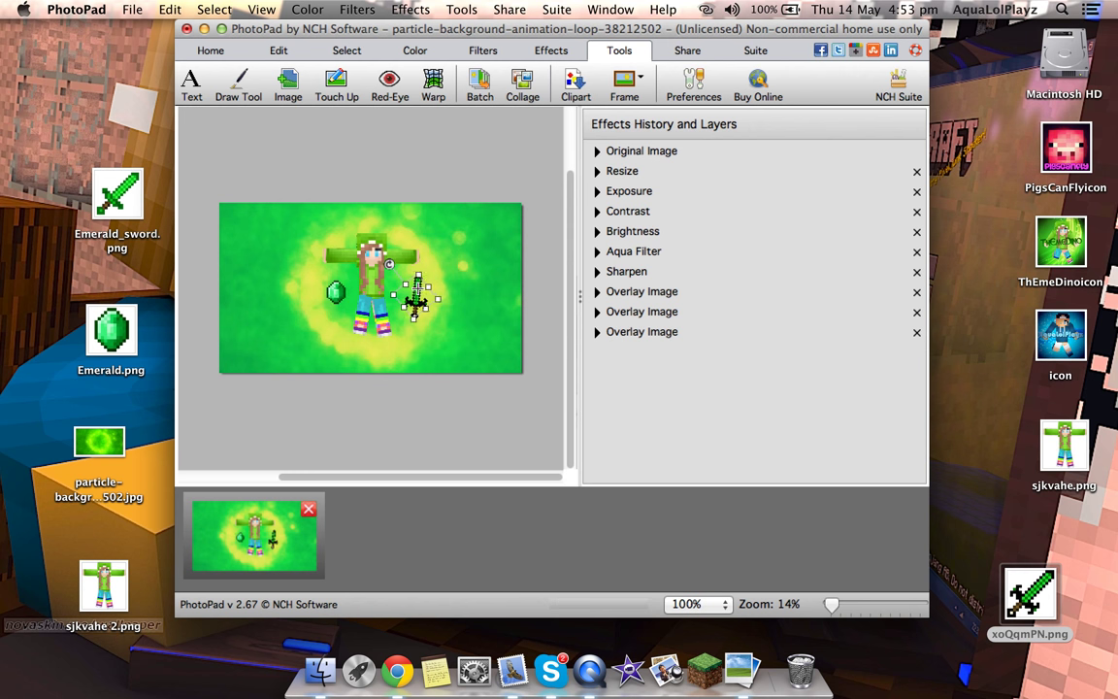
{"action": "left_click_drag", "start_coordinate": [423, 295], "coordinate": [420, 301]}
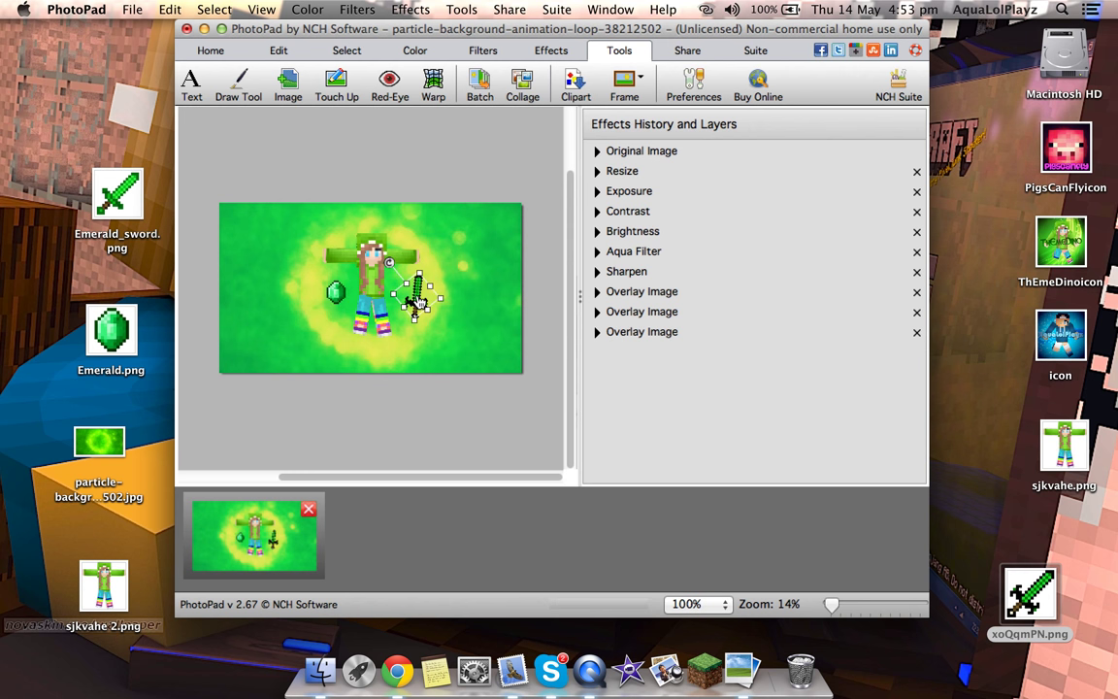
{"action": "left_click", "coordinate": [425, 366]}
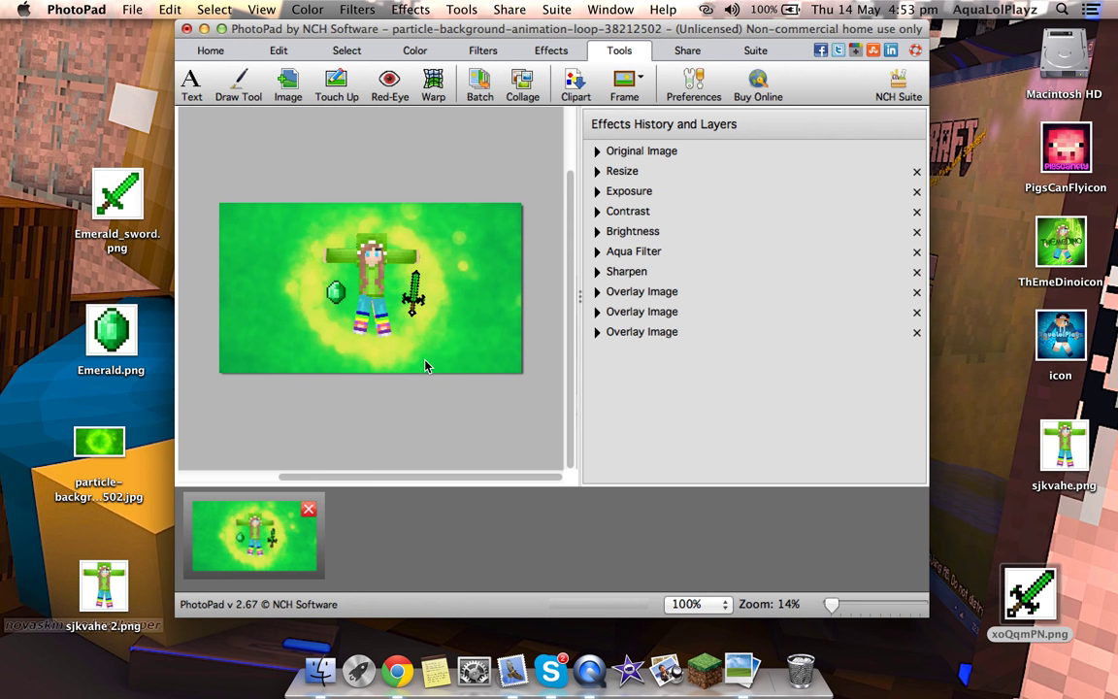
{"action": "left_click", "coordinate": [412, 302]}
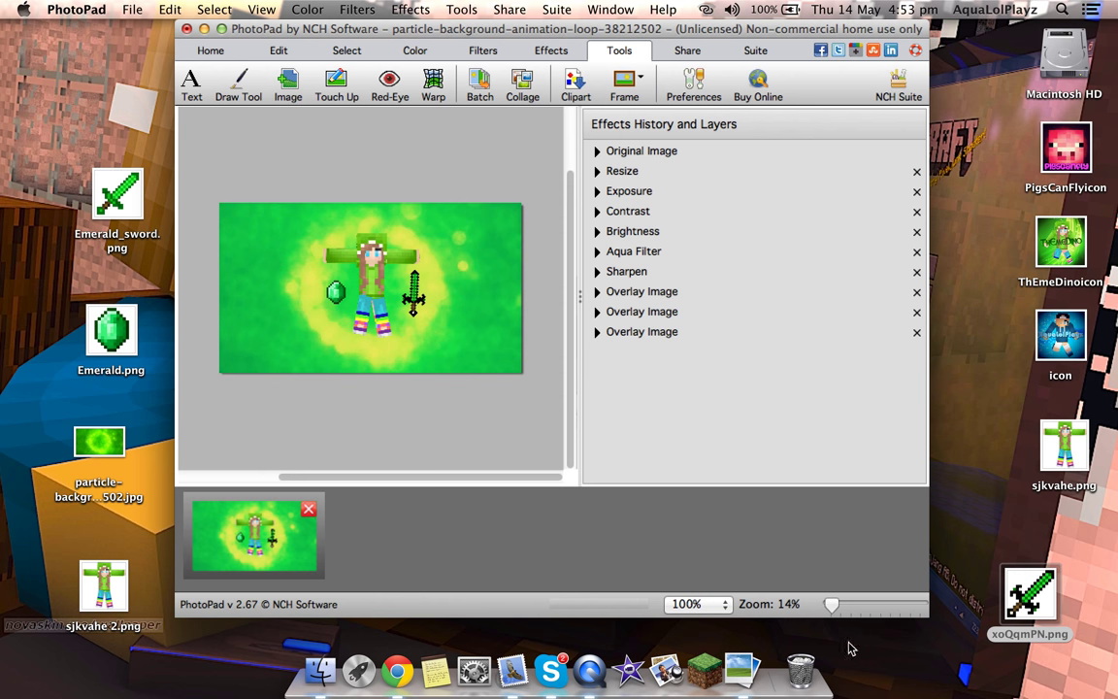
- Restore the ThEmeDino title image j.png from the Trash to the desktop
{"action": "left_click", "coordinate": [799, 668]}
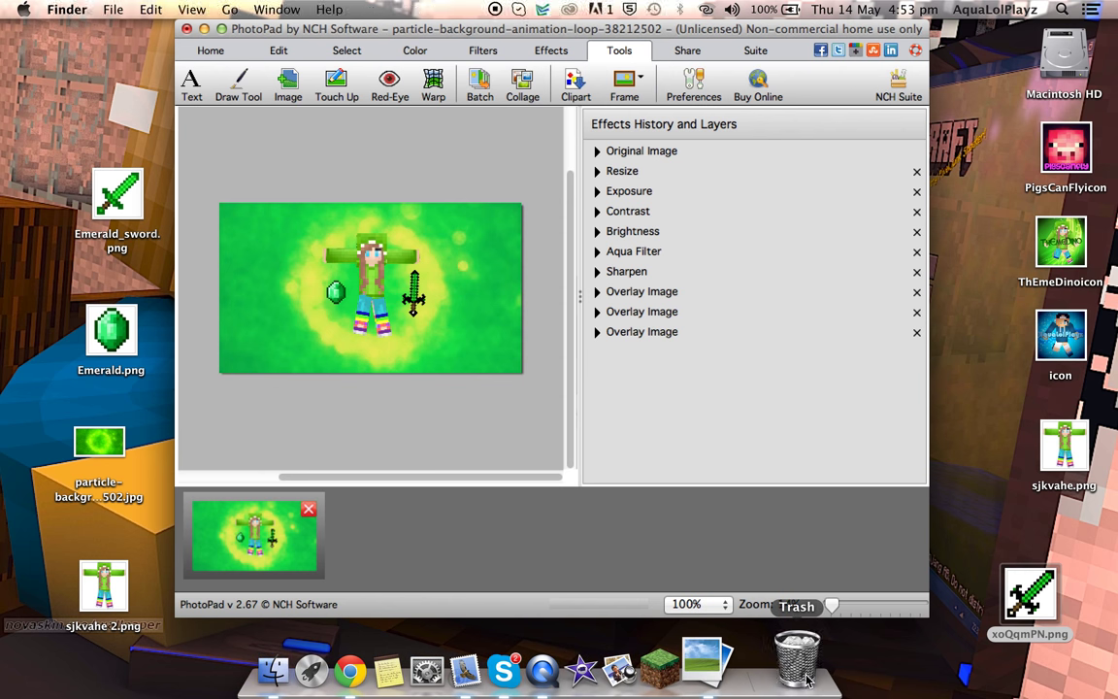
{"action": "scroll", "coordinate": [556, 485], "scroll_direction": "down", "scroll_amount": 1}
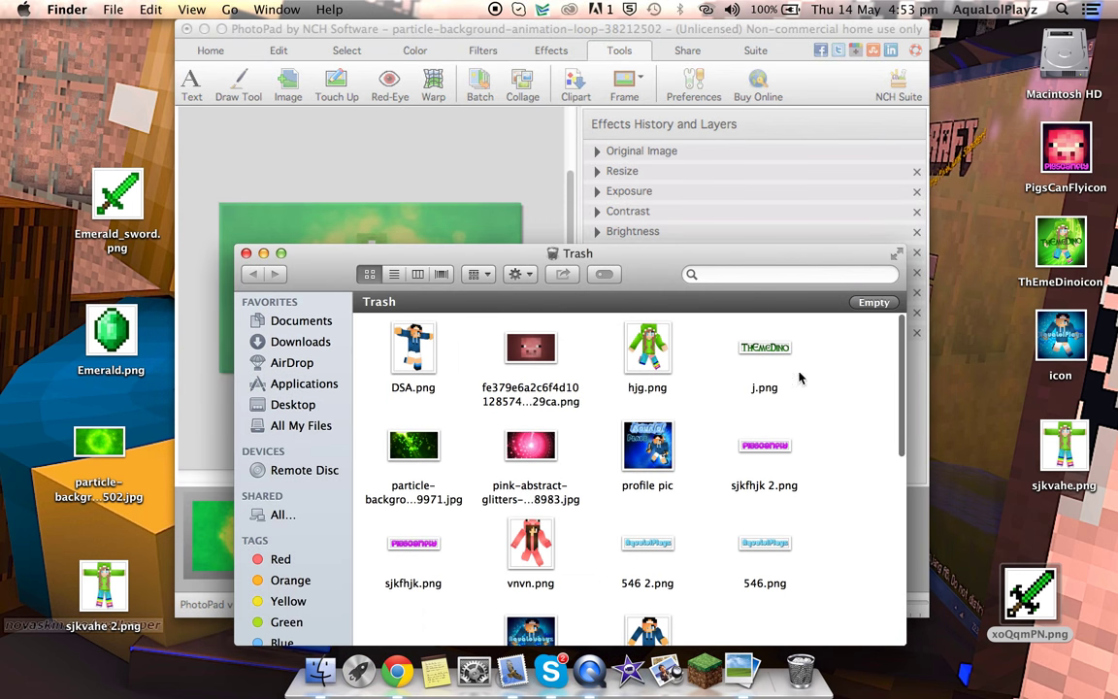
{"action": "left_click_drag", "start_coordinate": [763, 350], "coordinate": [97, 292]}
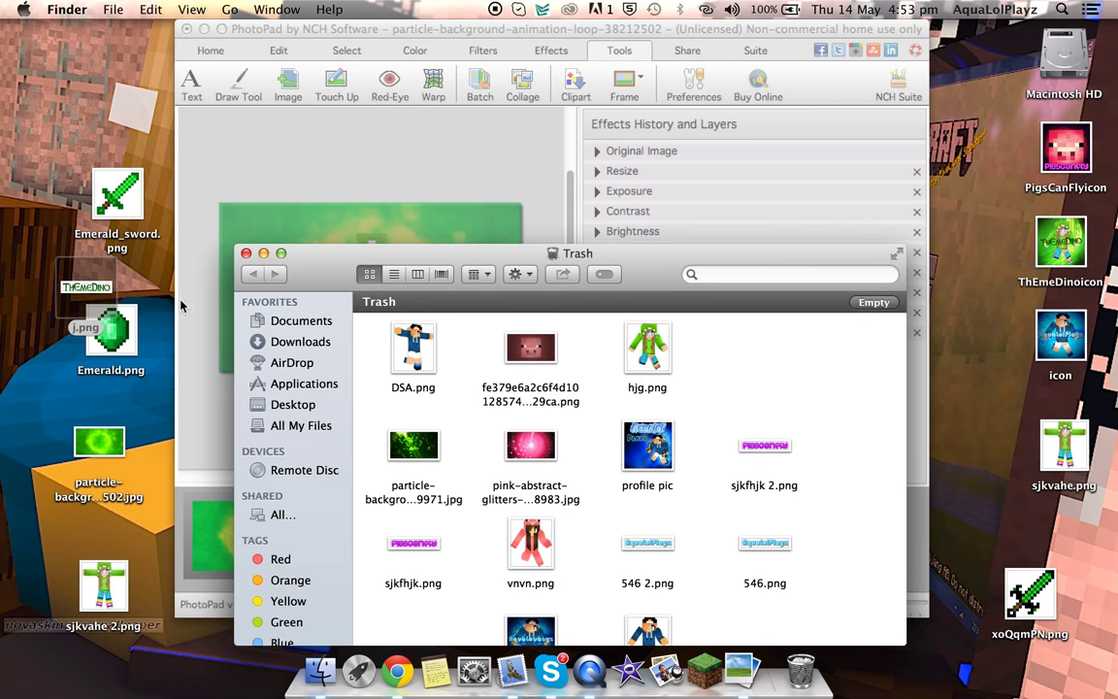
{"action": "left_click", "coordinate": [246, 252]}
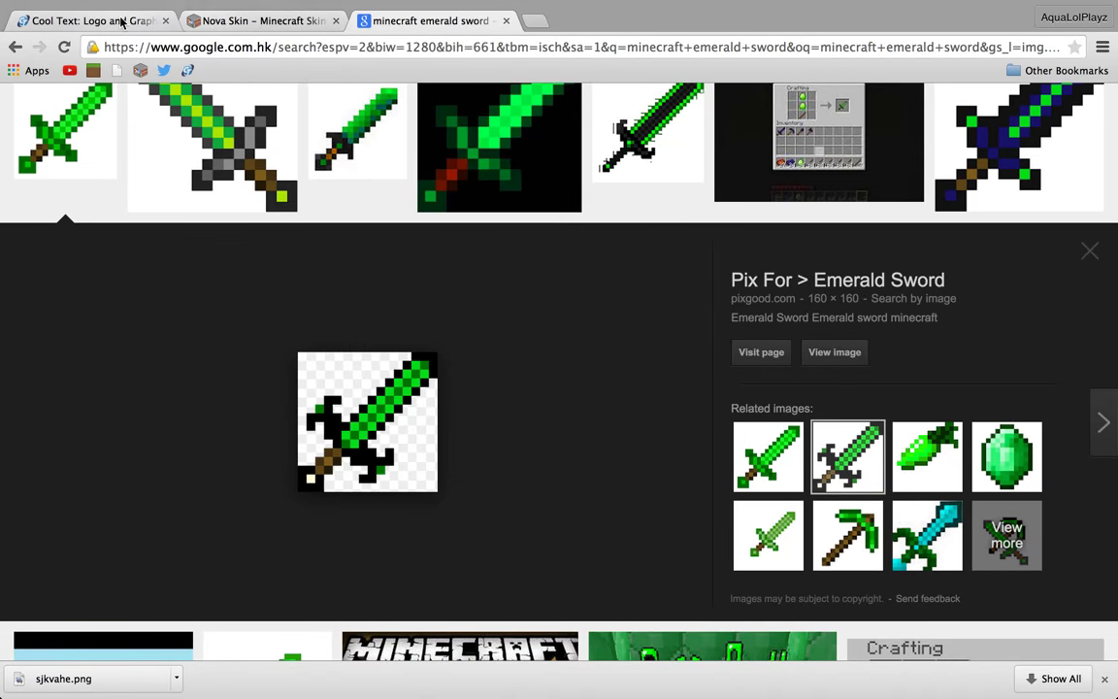
- Open Cool Text's Saint Patrick logo style and preview it with test text 'gwyuq'
{"action": "left_click", "coordinate": [121, 21]}
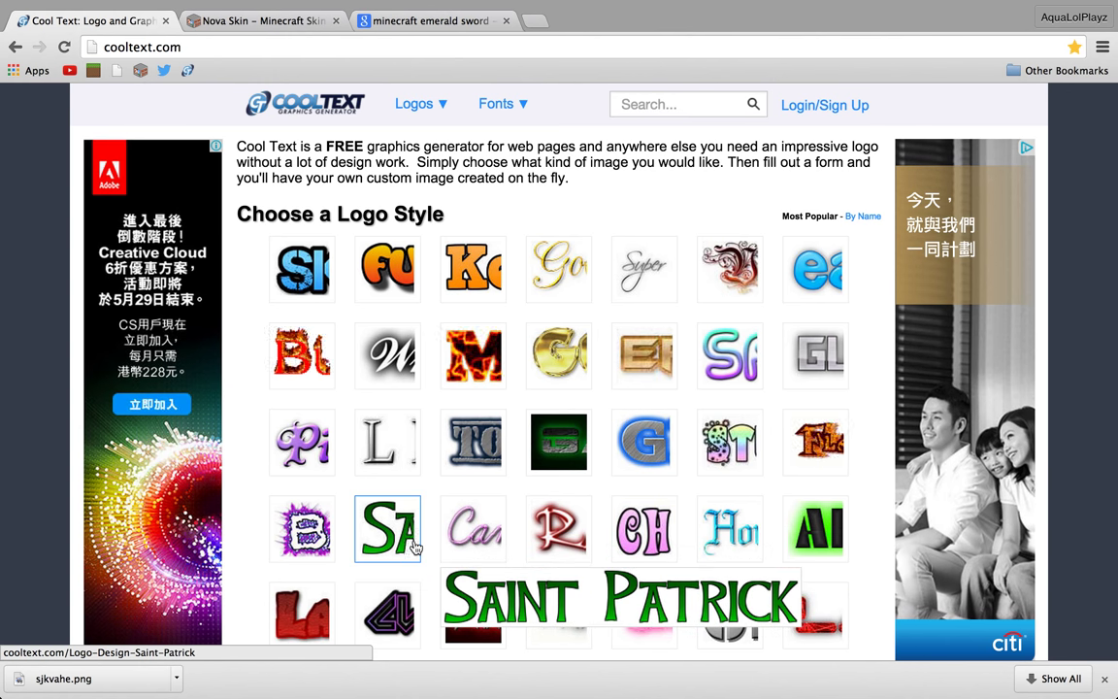
{"action": "left_click", "coordinate": [388, 526]}
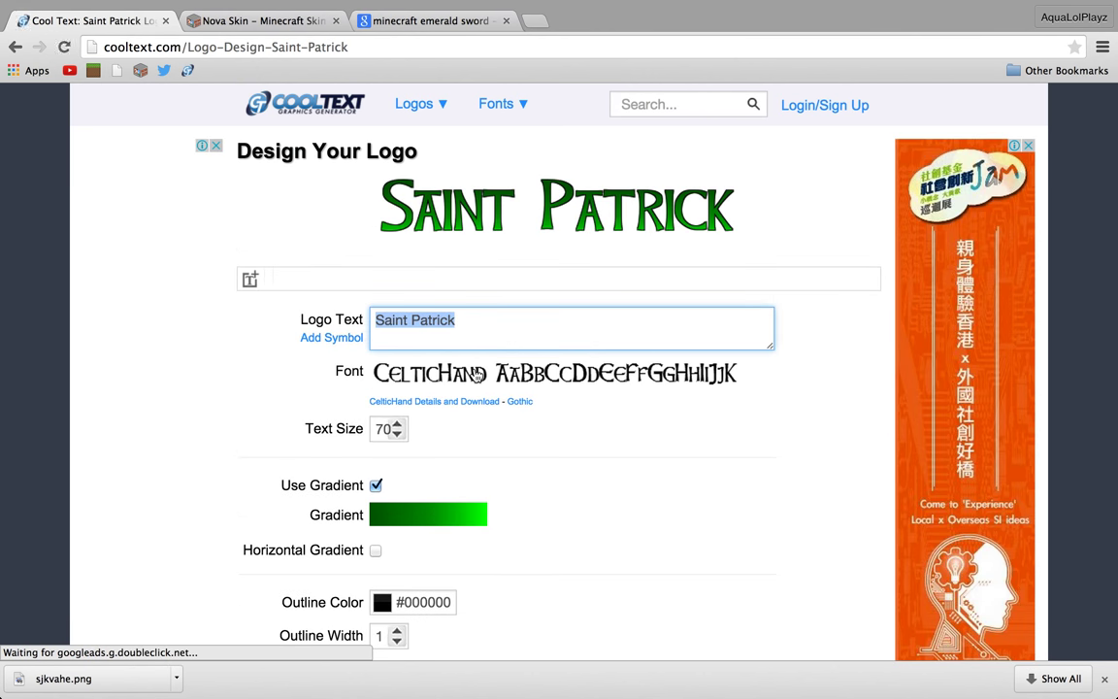
{"action": "key", "text": "BackSpace"}
{"action": "type", "text": "gwyu"}
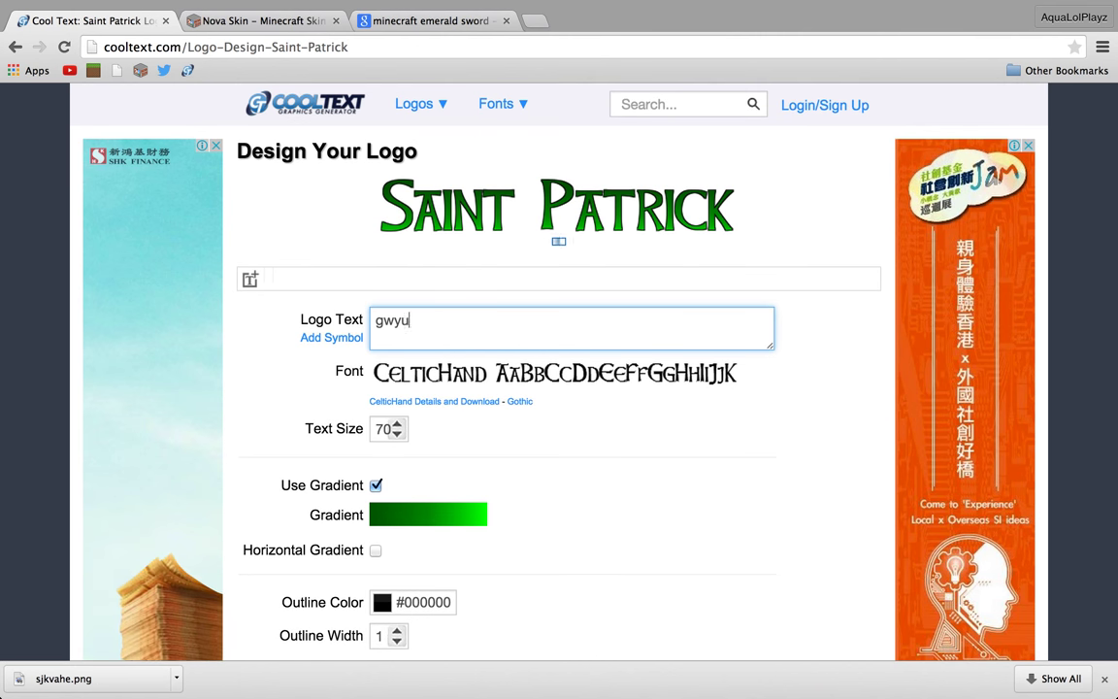
{"action": "type", "text": "q"}
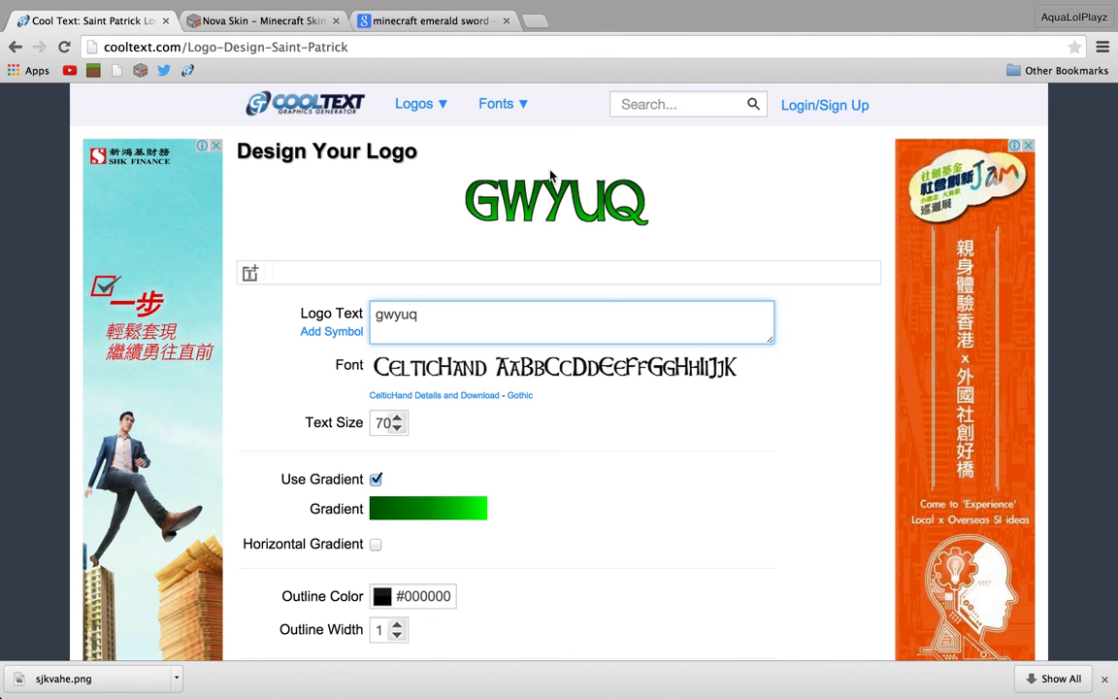
{"action": "right_click", "coordinate": [557, 203]}
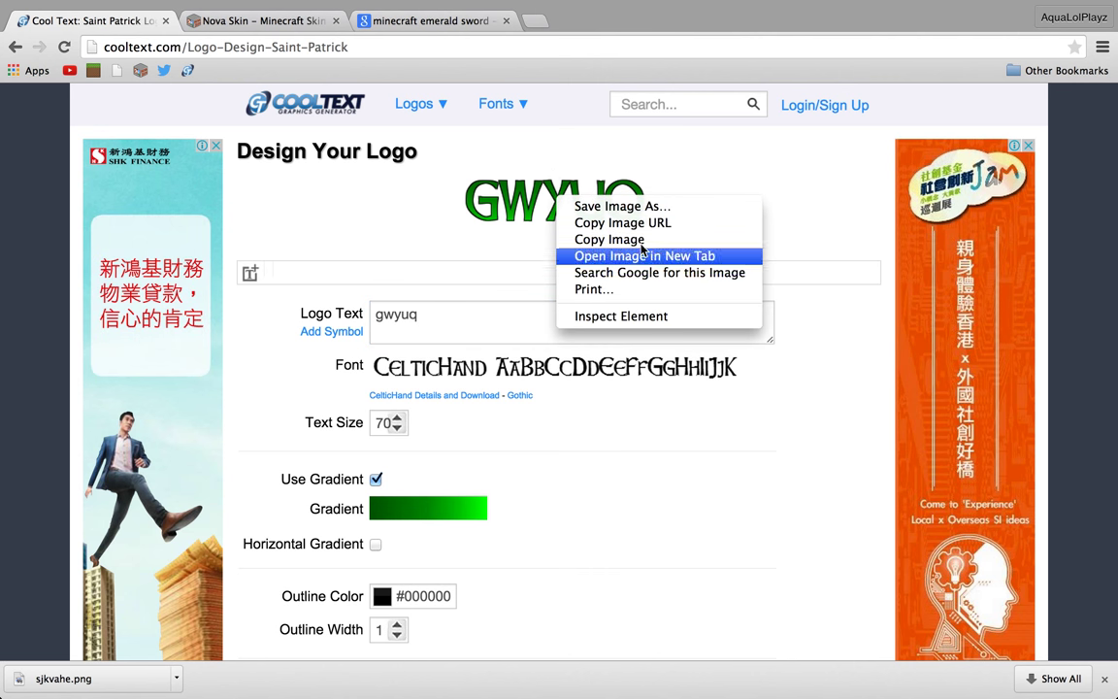
{"action": "left_click", "coordinate": [393, 211]}
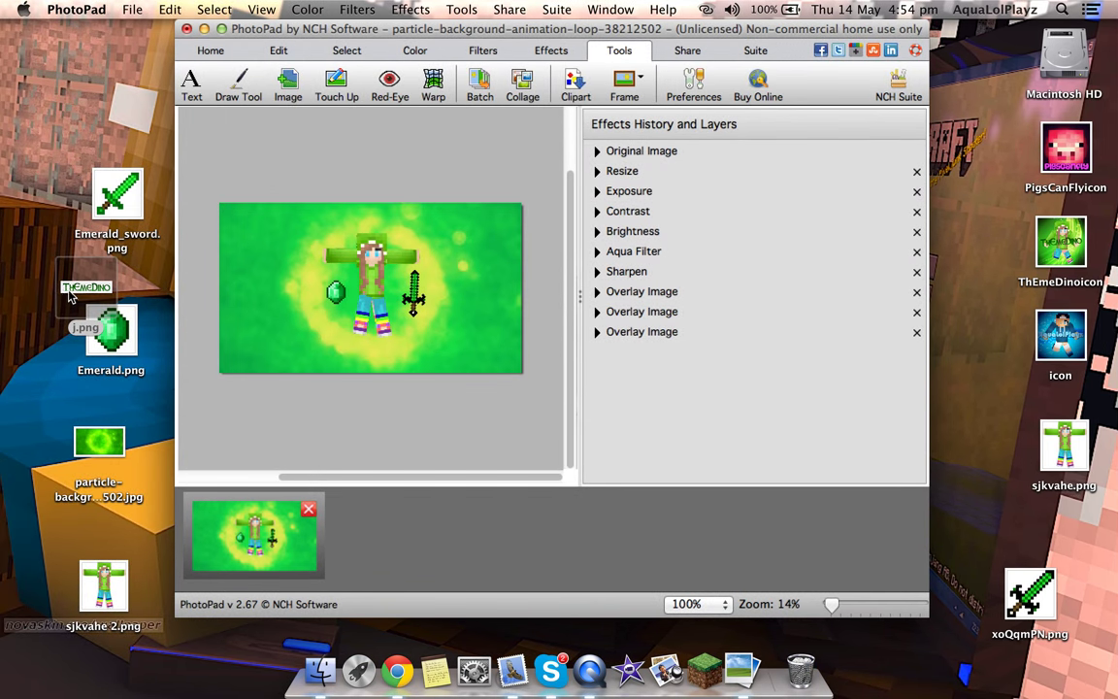
- Drop j.png on the desktop and select it from the Desktop list in PhotoPad's image overlay dialog
{"action": "left_click_drag", "start_coordinate": [70, 296], "coordinate": [82, 291]}
{"action": "left_click", "coordinate": [284, 86]}
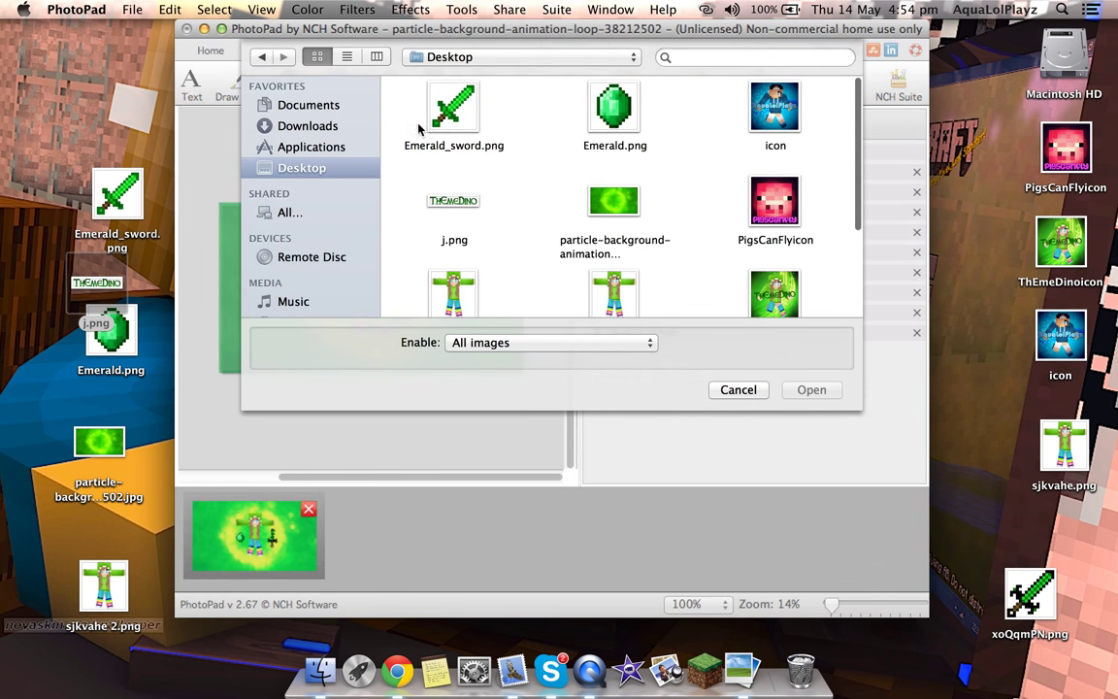
{"action": "scroll", "coordinate": [685, 225], "scroll_direction": "down", "scroll_amount": 5}
{"action": "scroll", "coordinate": [685, 225], "scroll_direction": "up", "scroll_amount": 5}
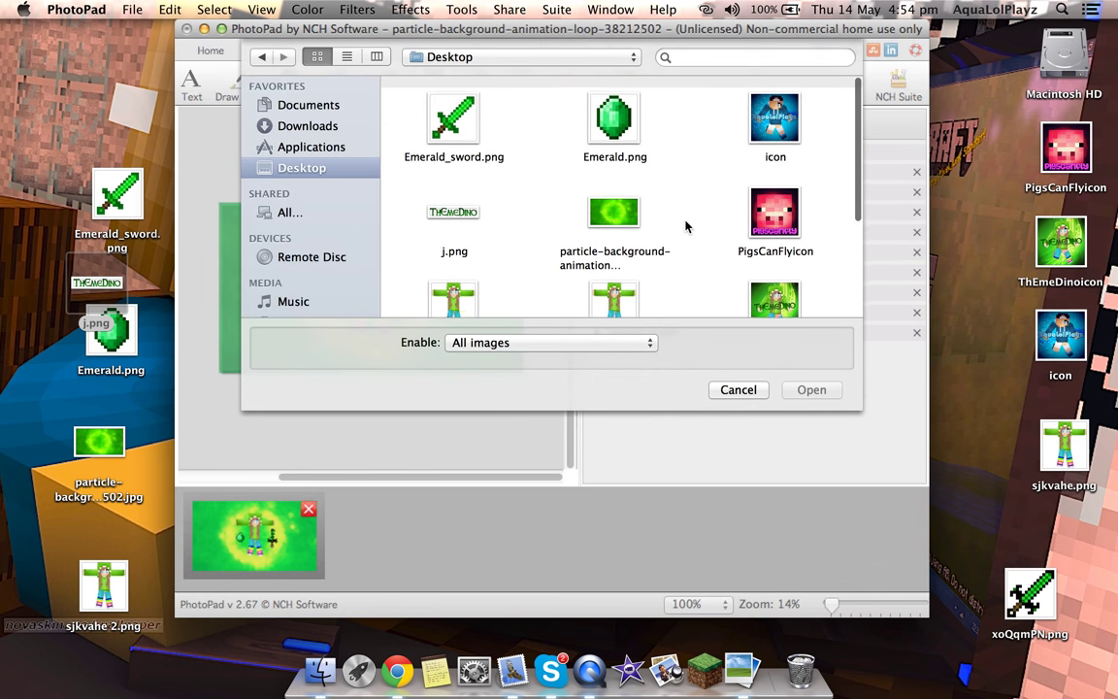
{"action": "scroll", "coordinate": [685, 225], "scroll_direction": "down", "scroll_amount": 5}
{"action": "scroll", "coordinate": [685, 225], "scroll_direction": "up", "scroll_amount": 2}
{"action": "scroll", "coordinate": [685, 225], "scroll_direction": "up", "scroll_amount": 3}
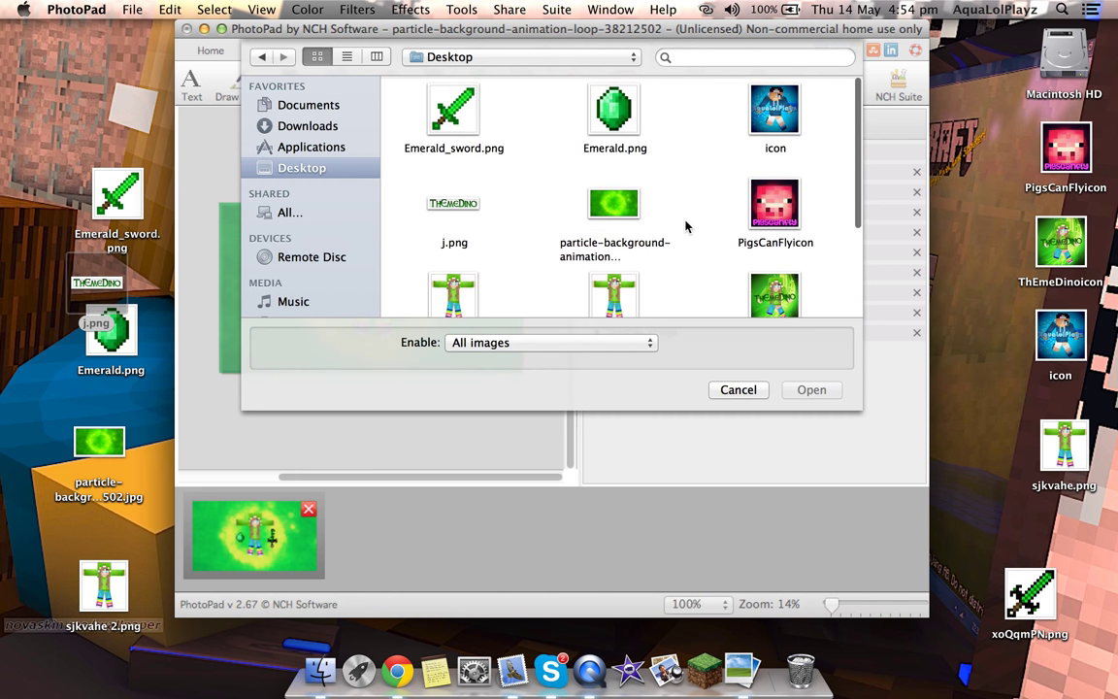
{"action": "scroll", "coordinate": [685, 225], "scroll_direction": "down", "scroll_amount": 5}
{"action": "scroll", "coordinate": [685, 225], "scroll_direction": "up", "scroll_amount": 5}
{"action": "scroll", "coordinate": [685, 225], "scroll_direction": "down", "scroll_amount": 5}
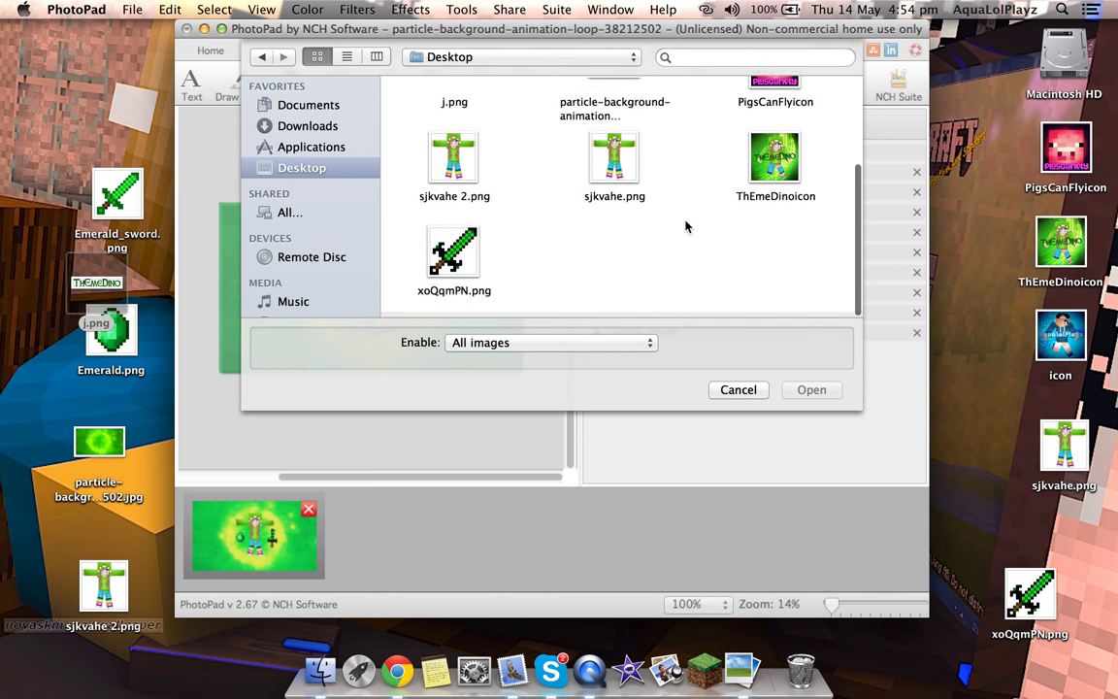
{"action": "scroll", "coordinate": [685, 225], "scroll_direction": "up", "scroll_amount": 3}
{"action": "scroll", "coordinate": [685, 226], "scroll_direction": "up", "scroll_amount": 2}
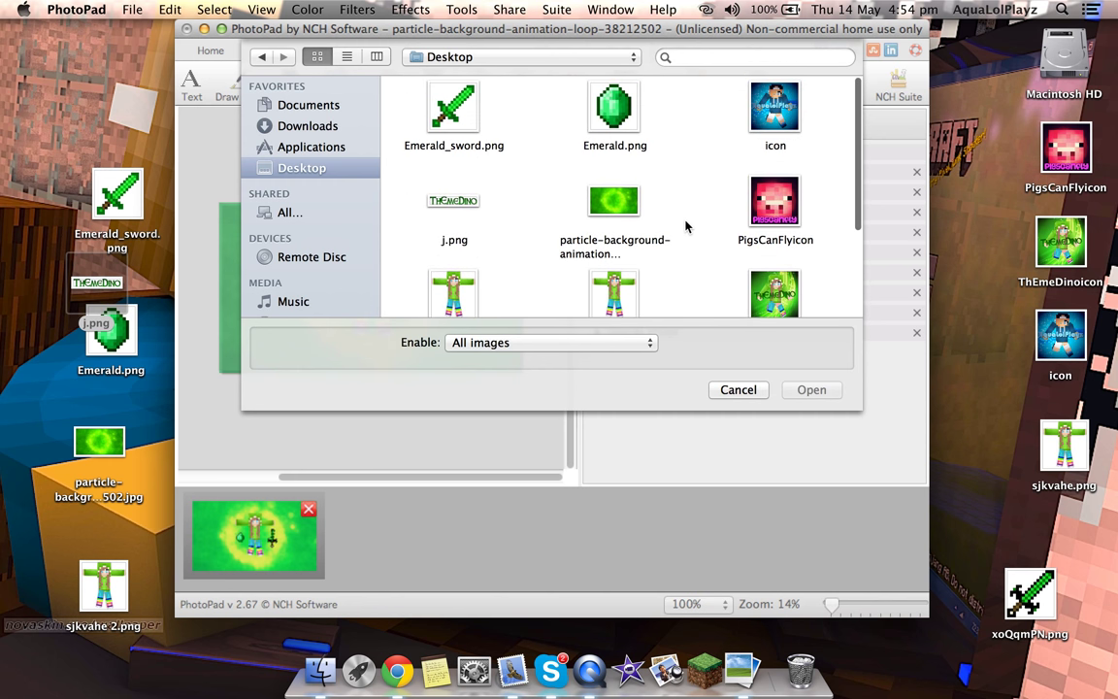
{"action": "scroll", "coordinate": [685, 225], "scroll_direction": "down", "scroll_amount": 5}
{"action": "scroll", "coordinate": [685, 225], "scroll_direction": "up", "scroll_amount": 2}
{"action": "scroll", "coordinate": [685, 225], "scroll_direction": "up", "scroll_amount": 3}
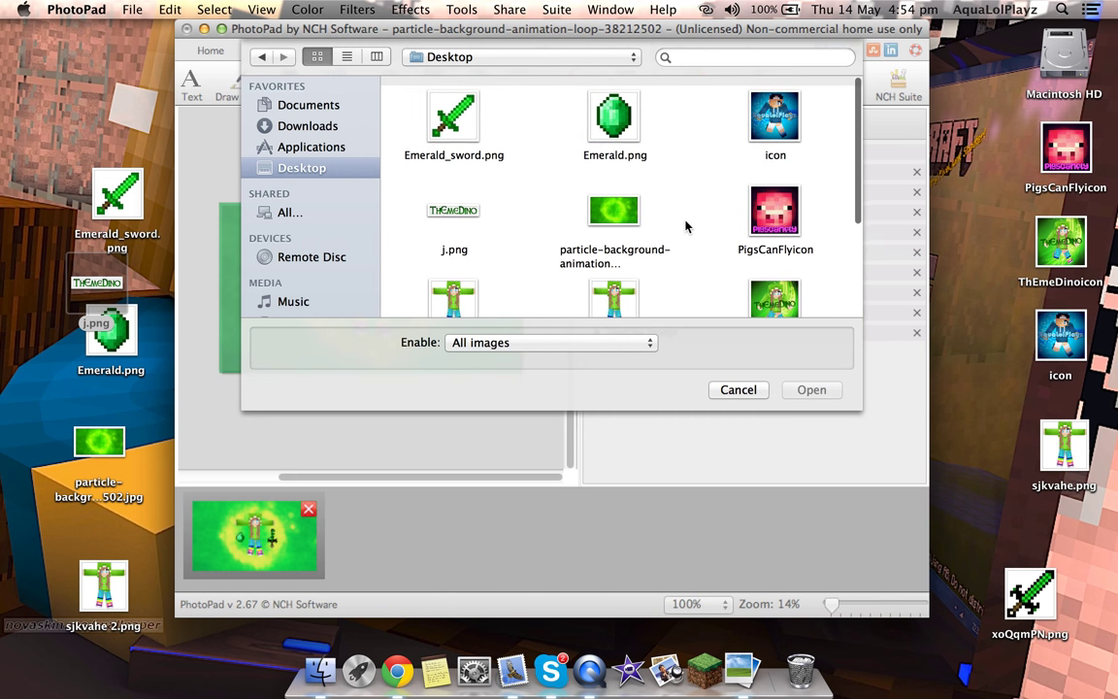
{"action": "scroll", "coordinate": [685, 225], "scroll_direction": "down", "scroll_amount": 3}
{"action": "scroll", "coordinate": [685, 225], "scroll_direction": "up", "scroll_amount": 1}
{"action": "scroll", "coordinate": [685, 225], "scroll_direction": "up", "scroll_amount": 1}
{"action": "scroll", "coordinate": [685, 225], "scroll_direction": "up", "scroll_amount": 1}
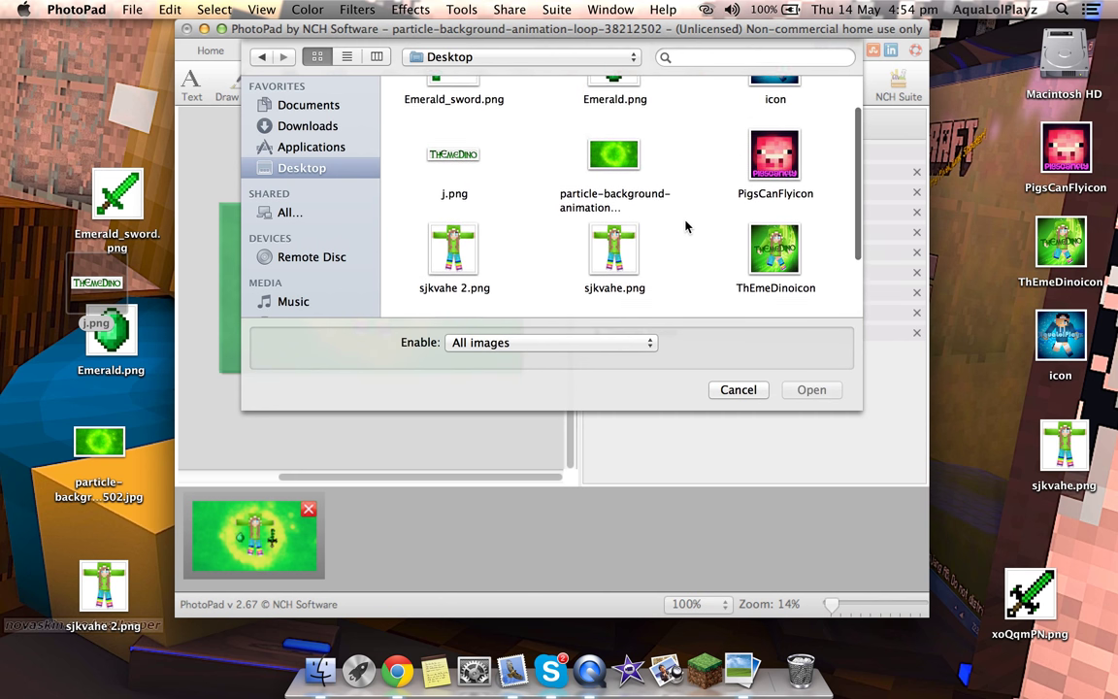
{"action": "scroll", "coordinate": [685, 225], "scroll_direction": "up", "scroll_amount": 1}
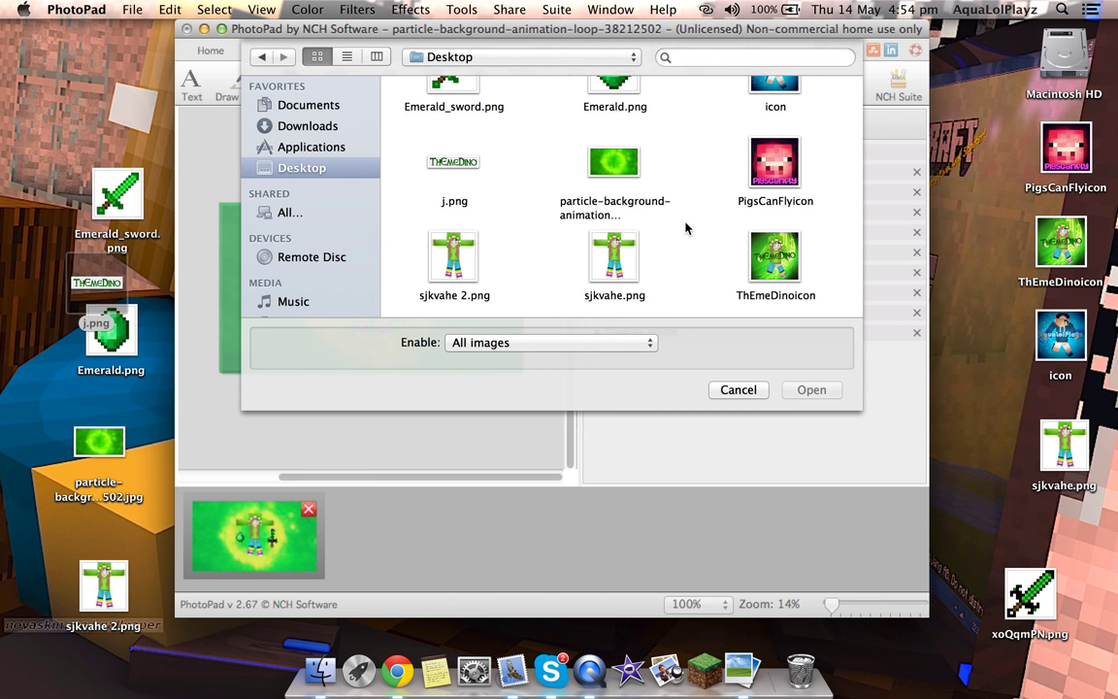
{"action": "scroll", "coordinate": [685, 227], "scroll_direction": "up", "scroll_amount": 2}
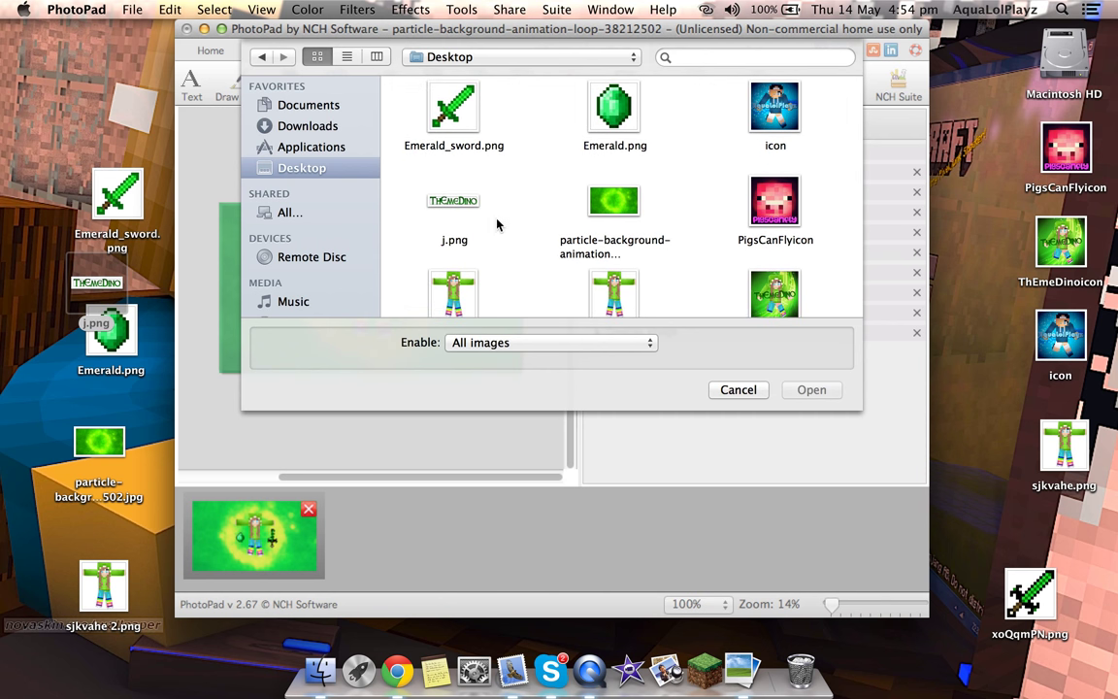
{"action": "left_click", "coordinate": [470, 207]}
- Overlay j.png, enlarge it to 1274×216 and set it along the banner's bottom edge
{"action": "left_click", "coordinate": [806, 391]}
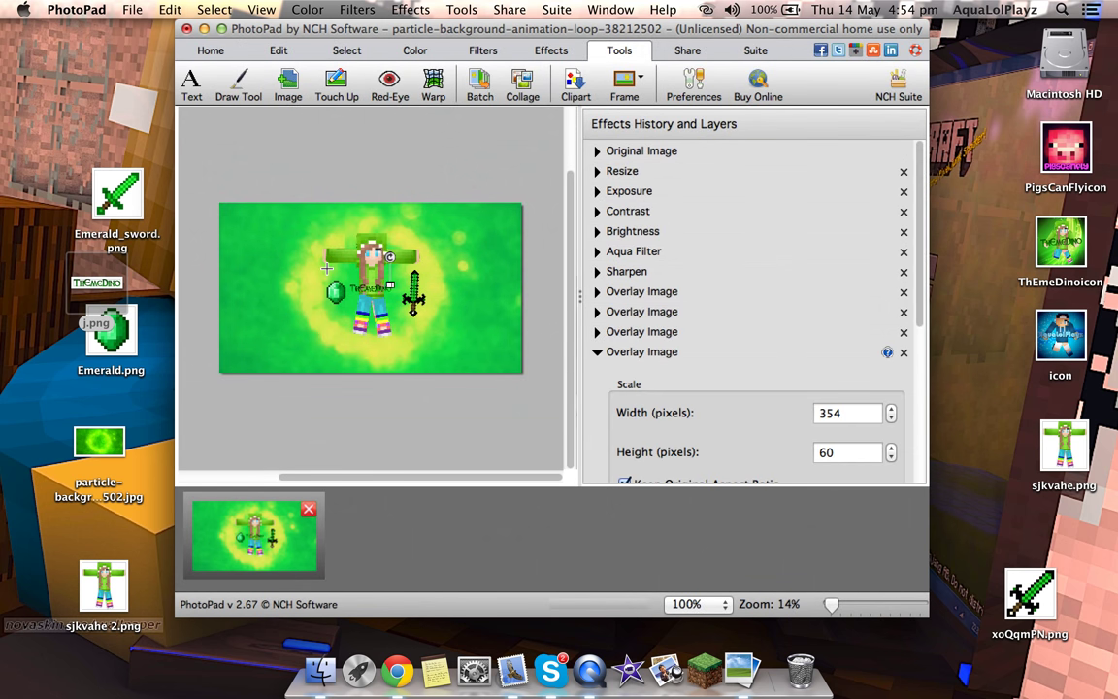
{"action": "left_click_drag", "start_coordinate": [349, 286], "coordinate": [241, 296]}
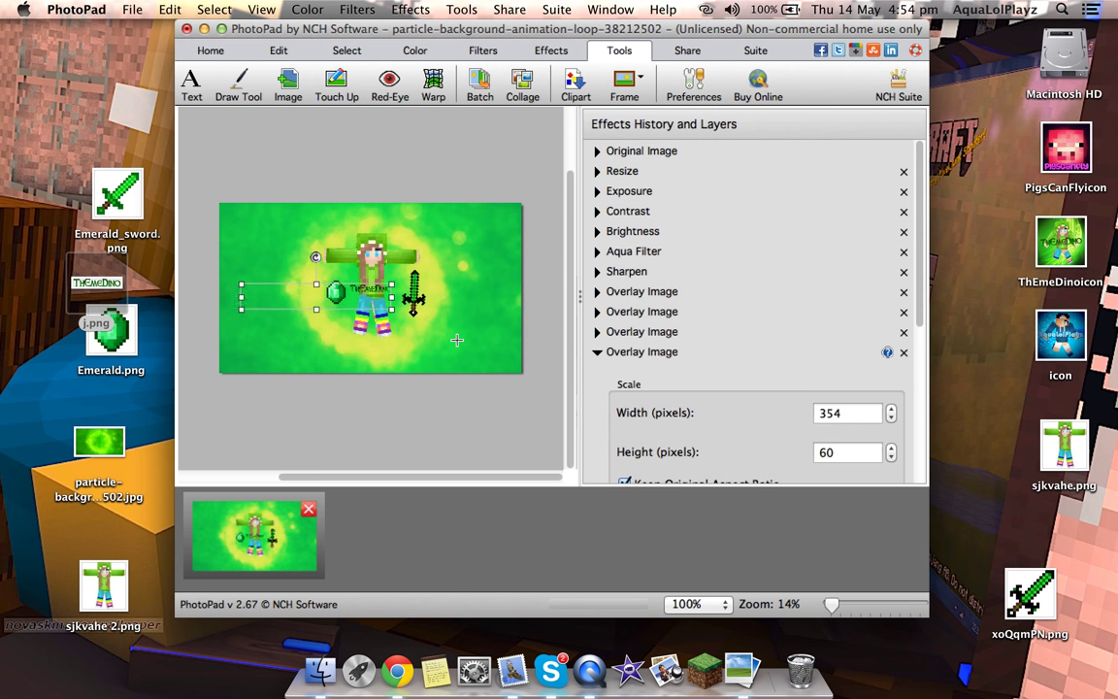
{"action": "mouse_move", "coordinate": [361, 301]}
{"action": "left_mouse_down"}
{"action": "mouse_move", "coordinate": [420, 268]}
{"action": "mouse_move", "coordinate": [422, 358]}
{"action": "left_mouse_up"}
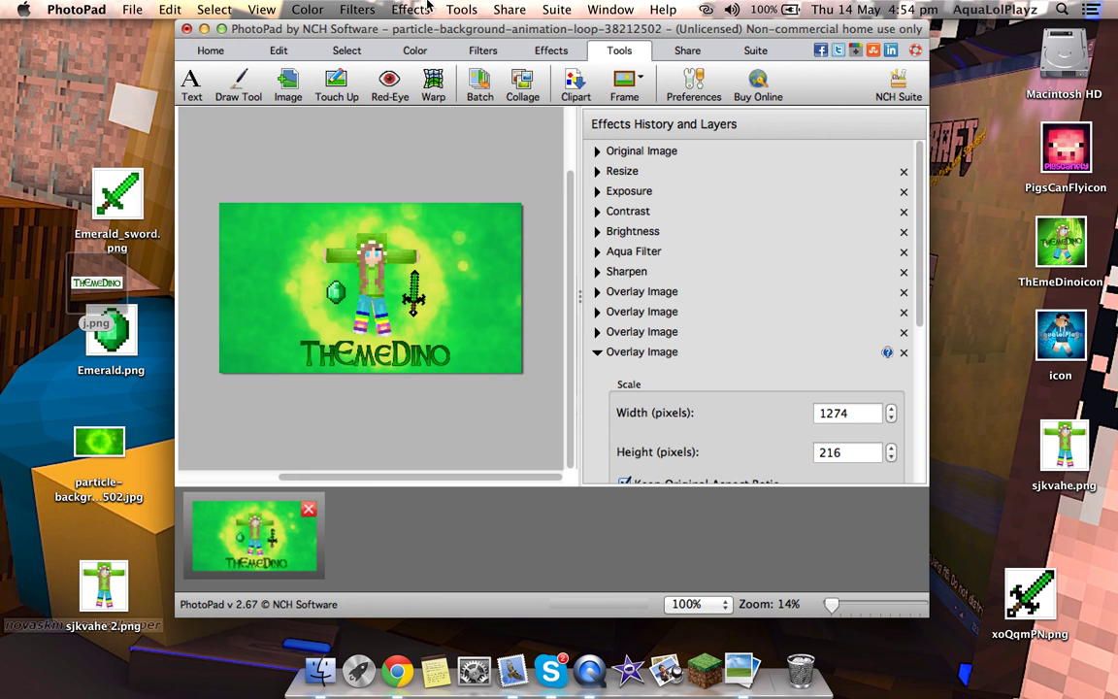
{"action": "left_click", "coordinate": [548, 52]}
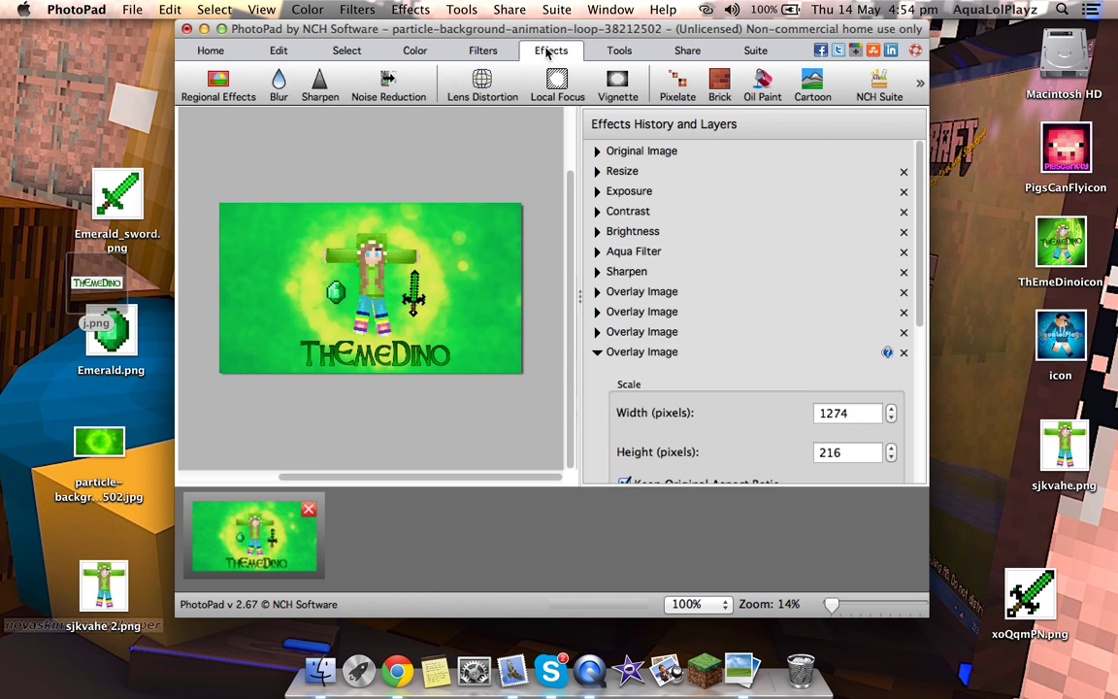
- Add a Vignette effect and set its colour to a deep green
{"action": "left_click", "coordinate": [627, 87]}
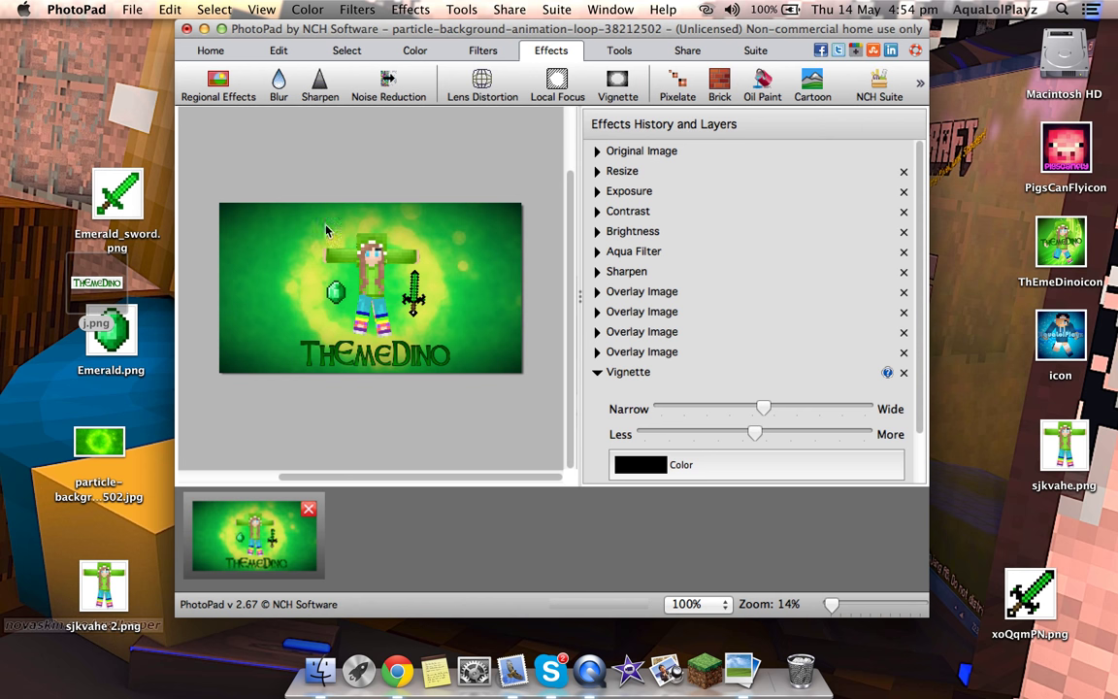
{"action": "left_click", "coordinate": [640, 463]}
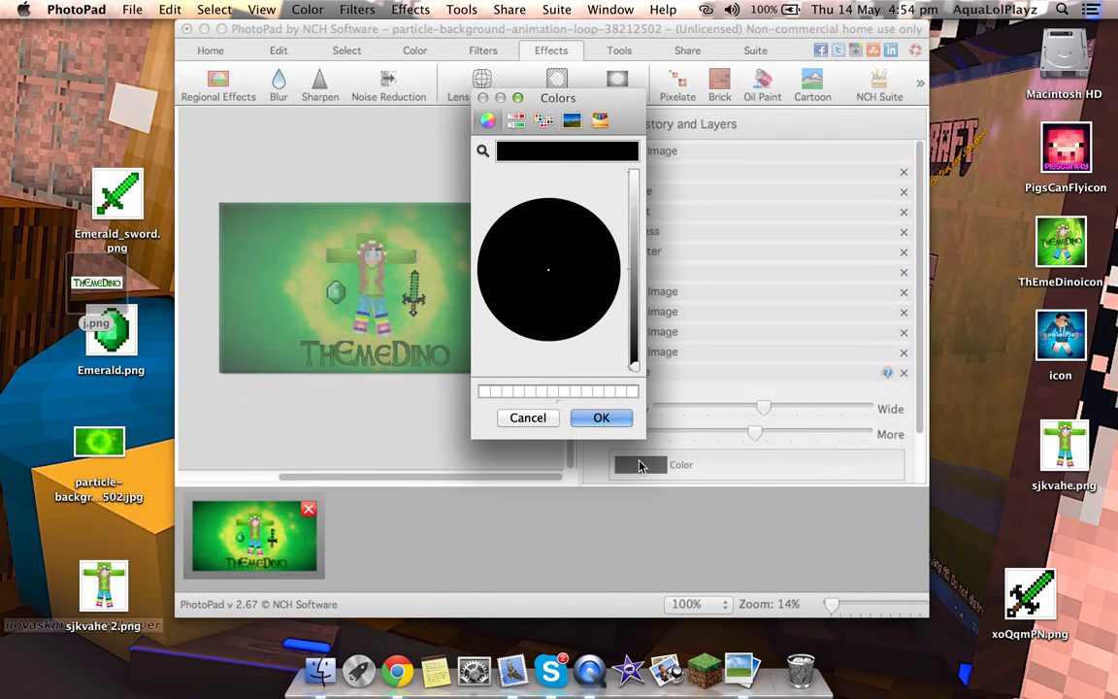
{"action": "left_click_drag", "start_coordinate": [632, 368], "coordinate": [633, 236]}
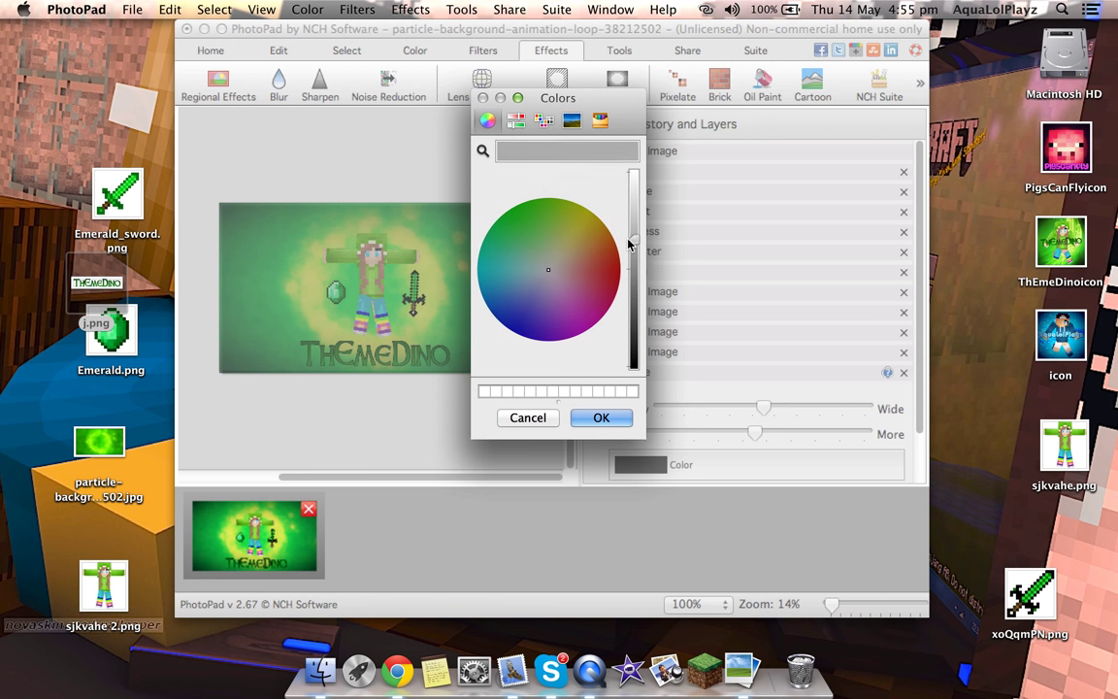
{"action": "left_click_drag", "start_coordinate": [549, 267], "coordinate": [524, 212]}
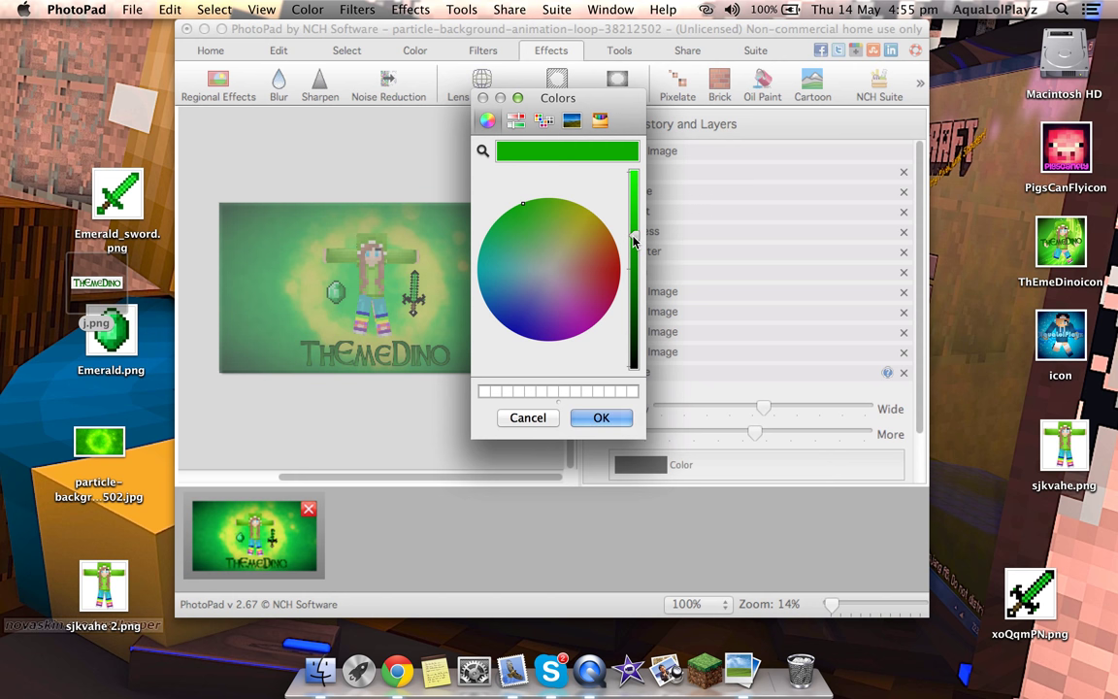
{"action": "left_click_drag", "start_coordinate": [633, 235], "coordinate": [638, 325]}
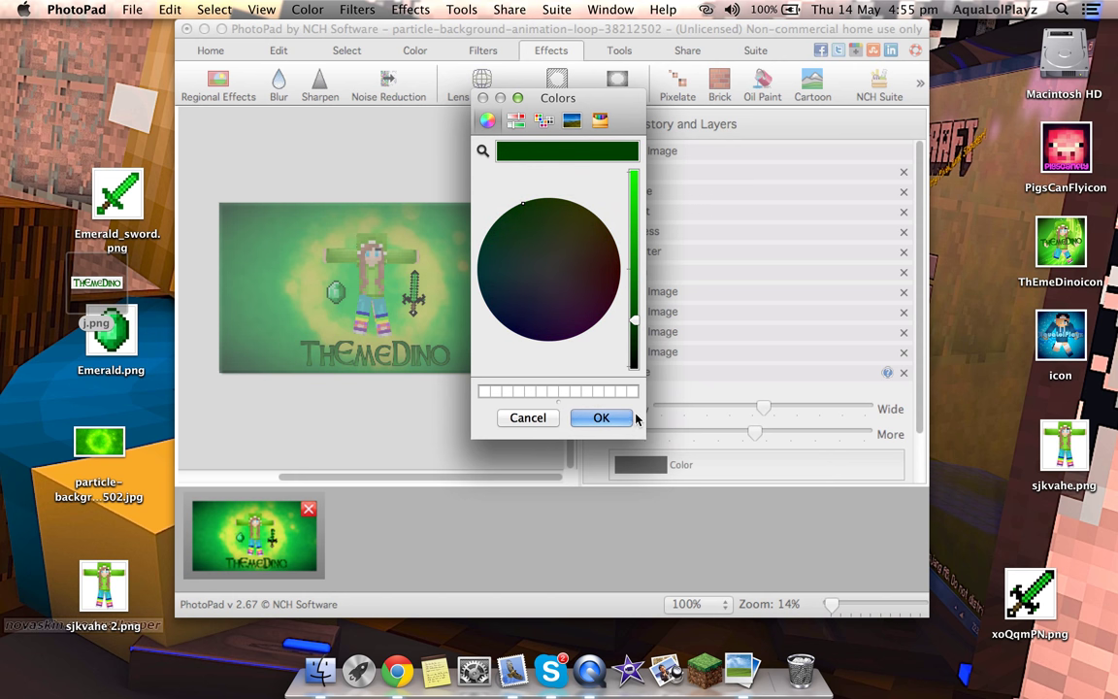
{"action": "left_click", "coordinate": [601, 419]}
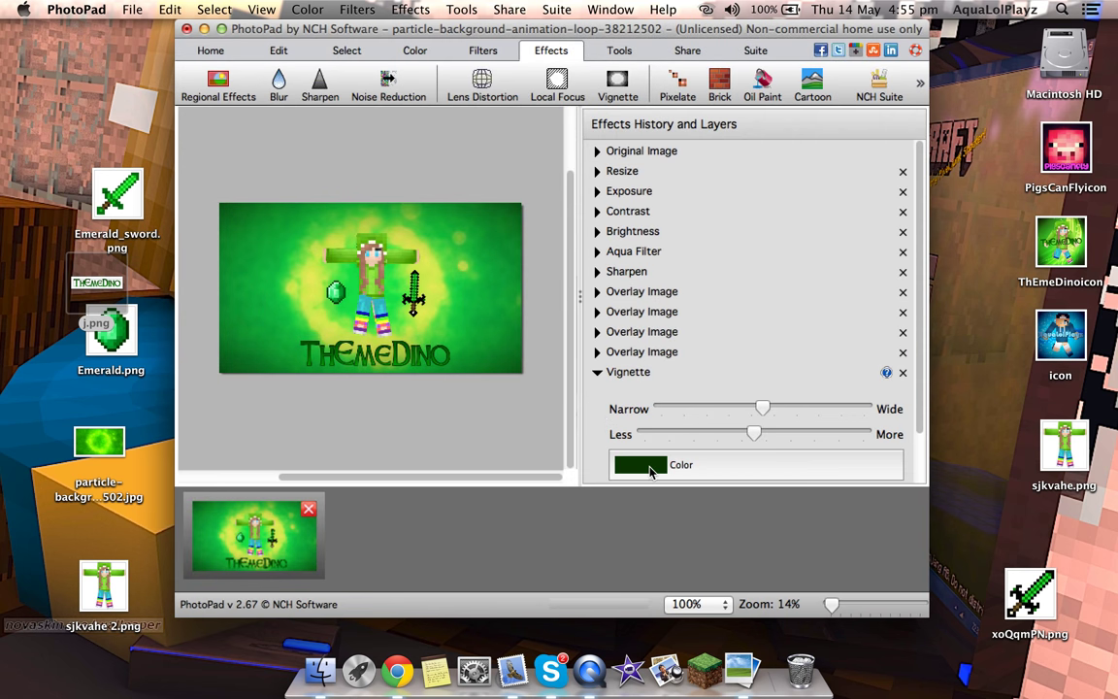
- Darken the vignette green slightly and raise its strength close to maximum
{"action": "left_click", "coordinate": [648, 466]}
{"action": "left_click", "coordinate": [633, 331]}
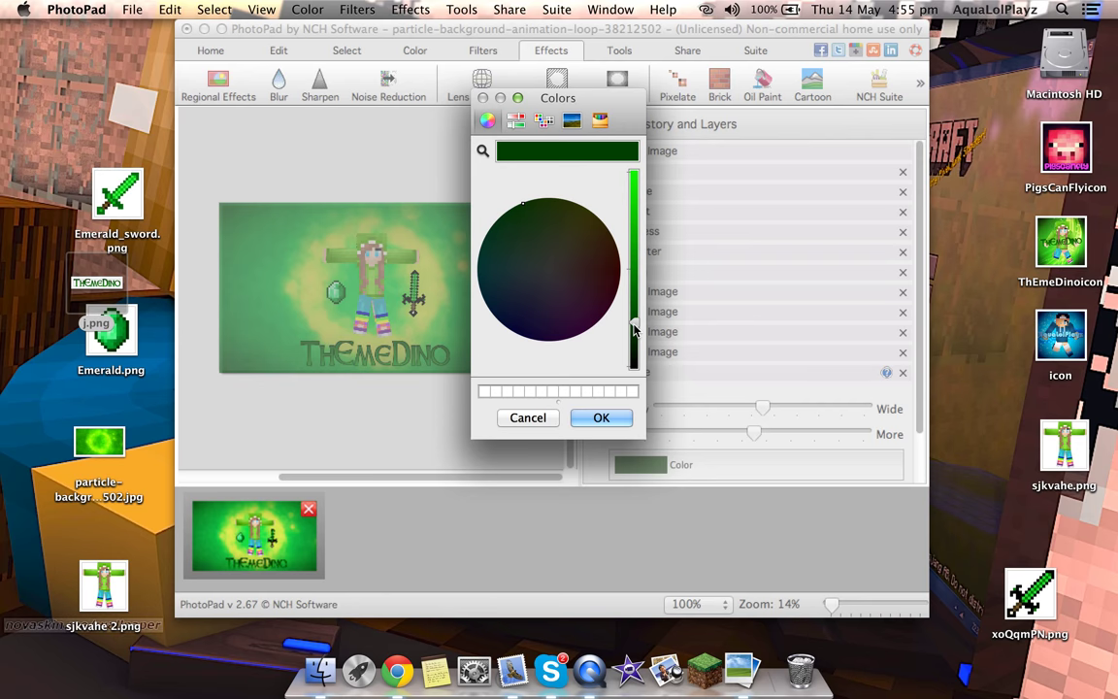
{"action": "left_click", "coordinate": [614, 417]}
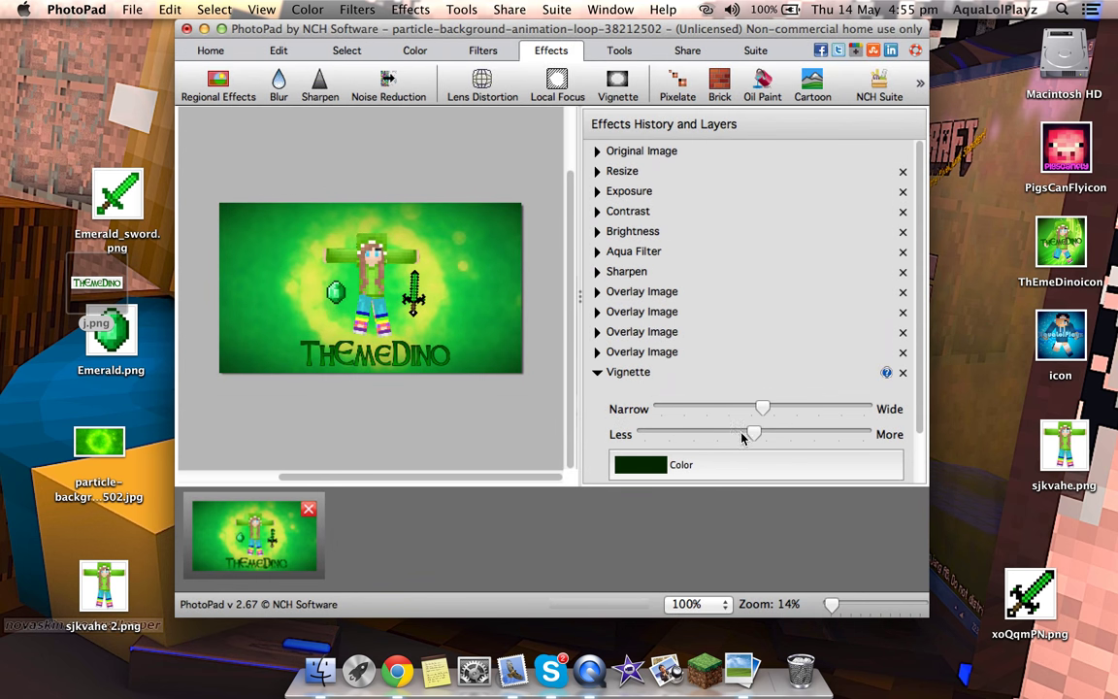
{"action": "left_click_drag", "start_coordinate": [755, 439], "coordinate": [838, 440]}
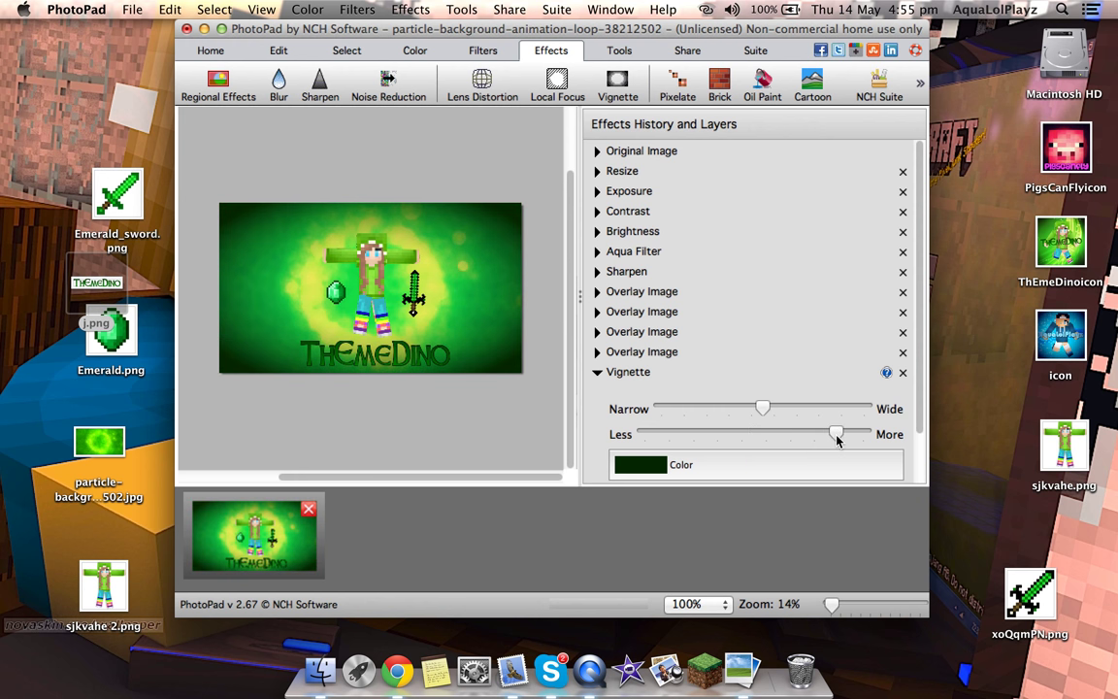